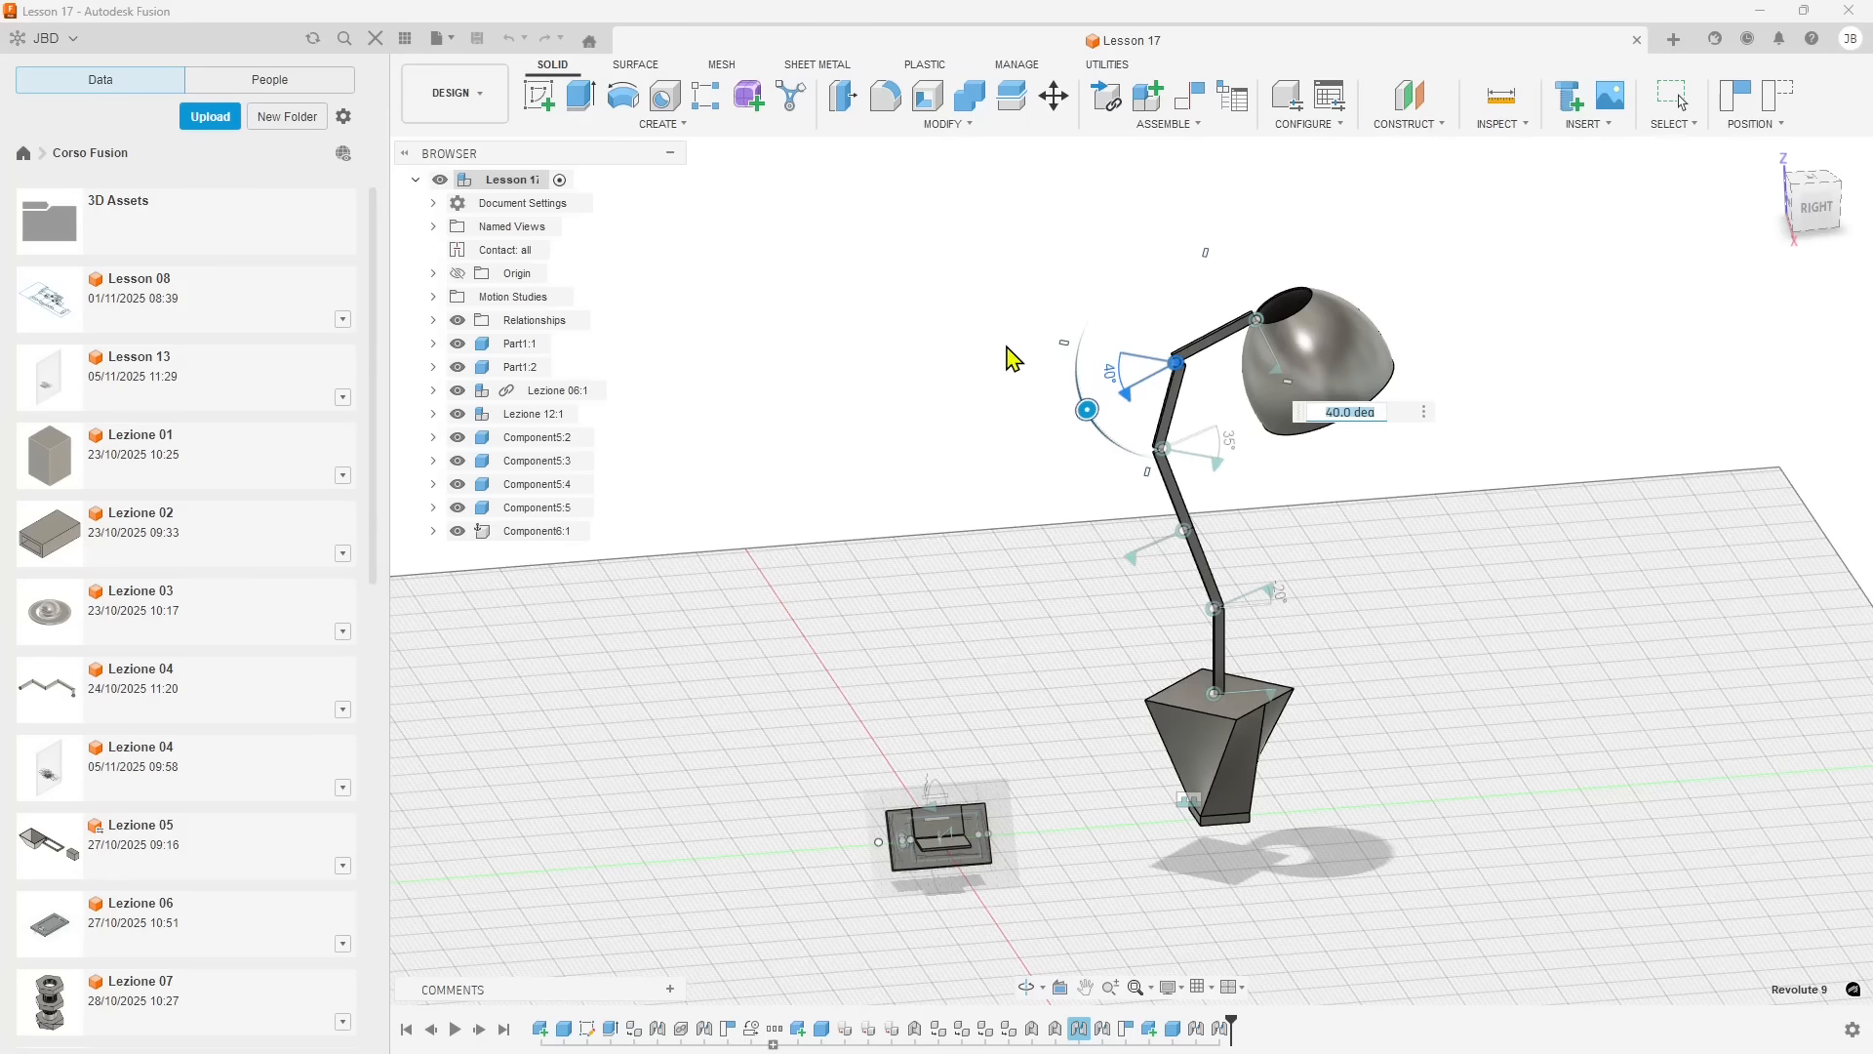
- Examine the desk lamp's jointed arm and the small hinged assembly beside it up close and from several angles
left_click(1176, 125)
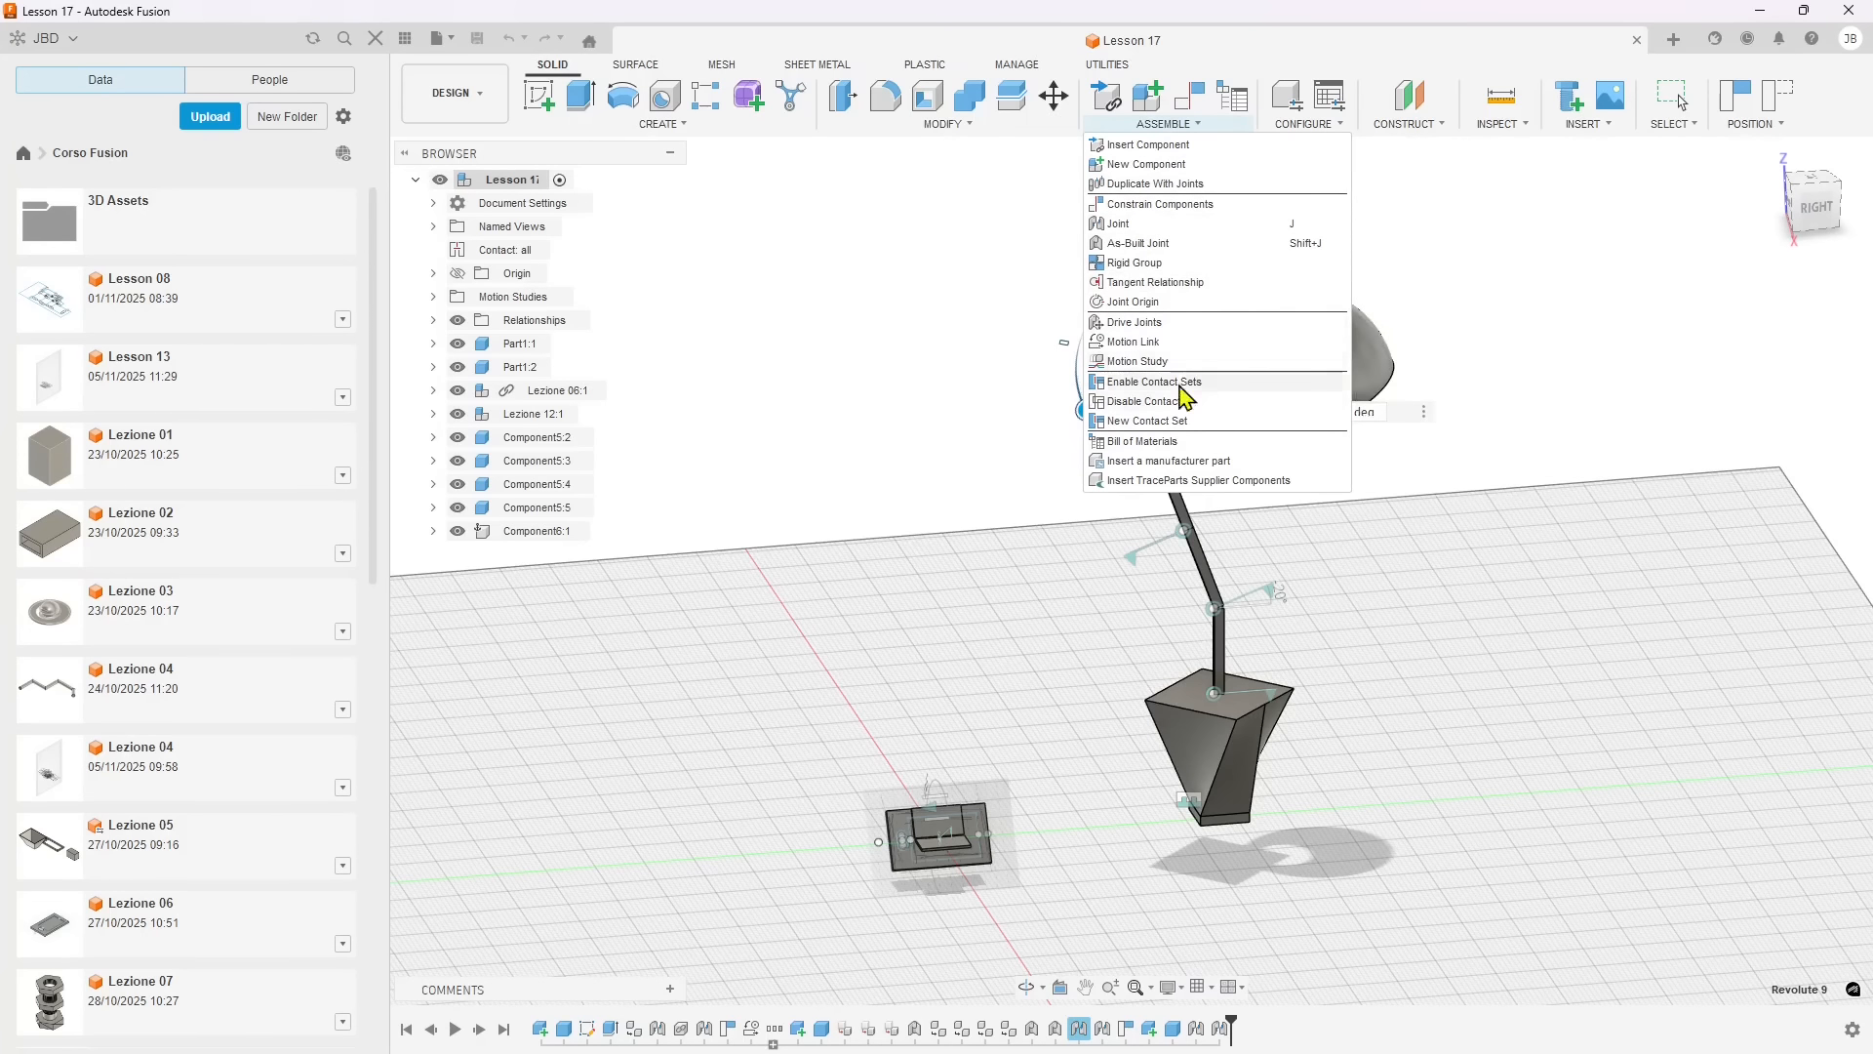
left_click(925, 472)
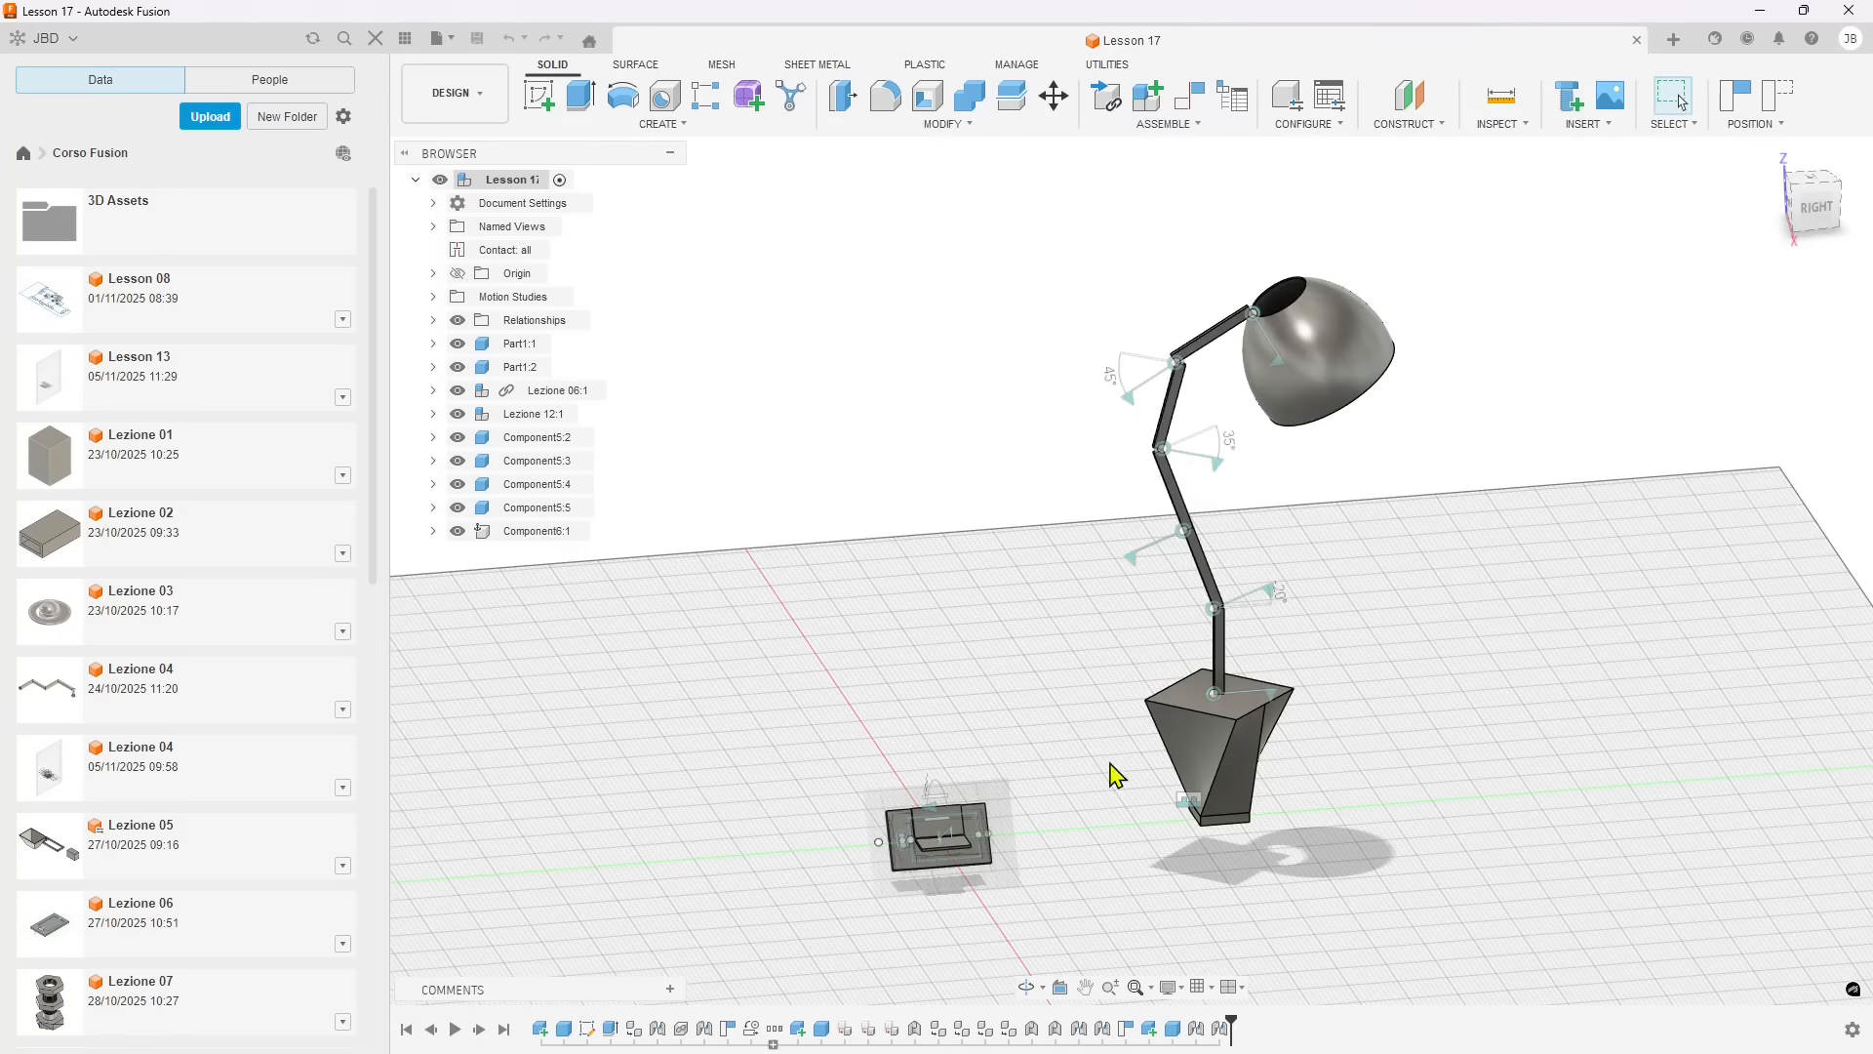
middle_click_drag(1111, 762, 1203, 722, "shift")
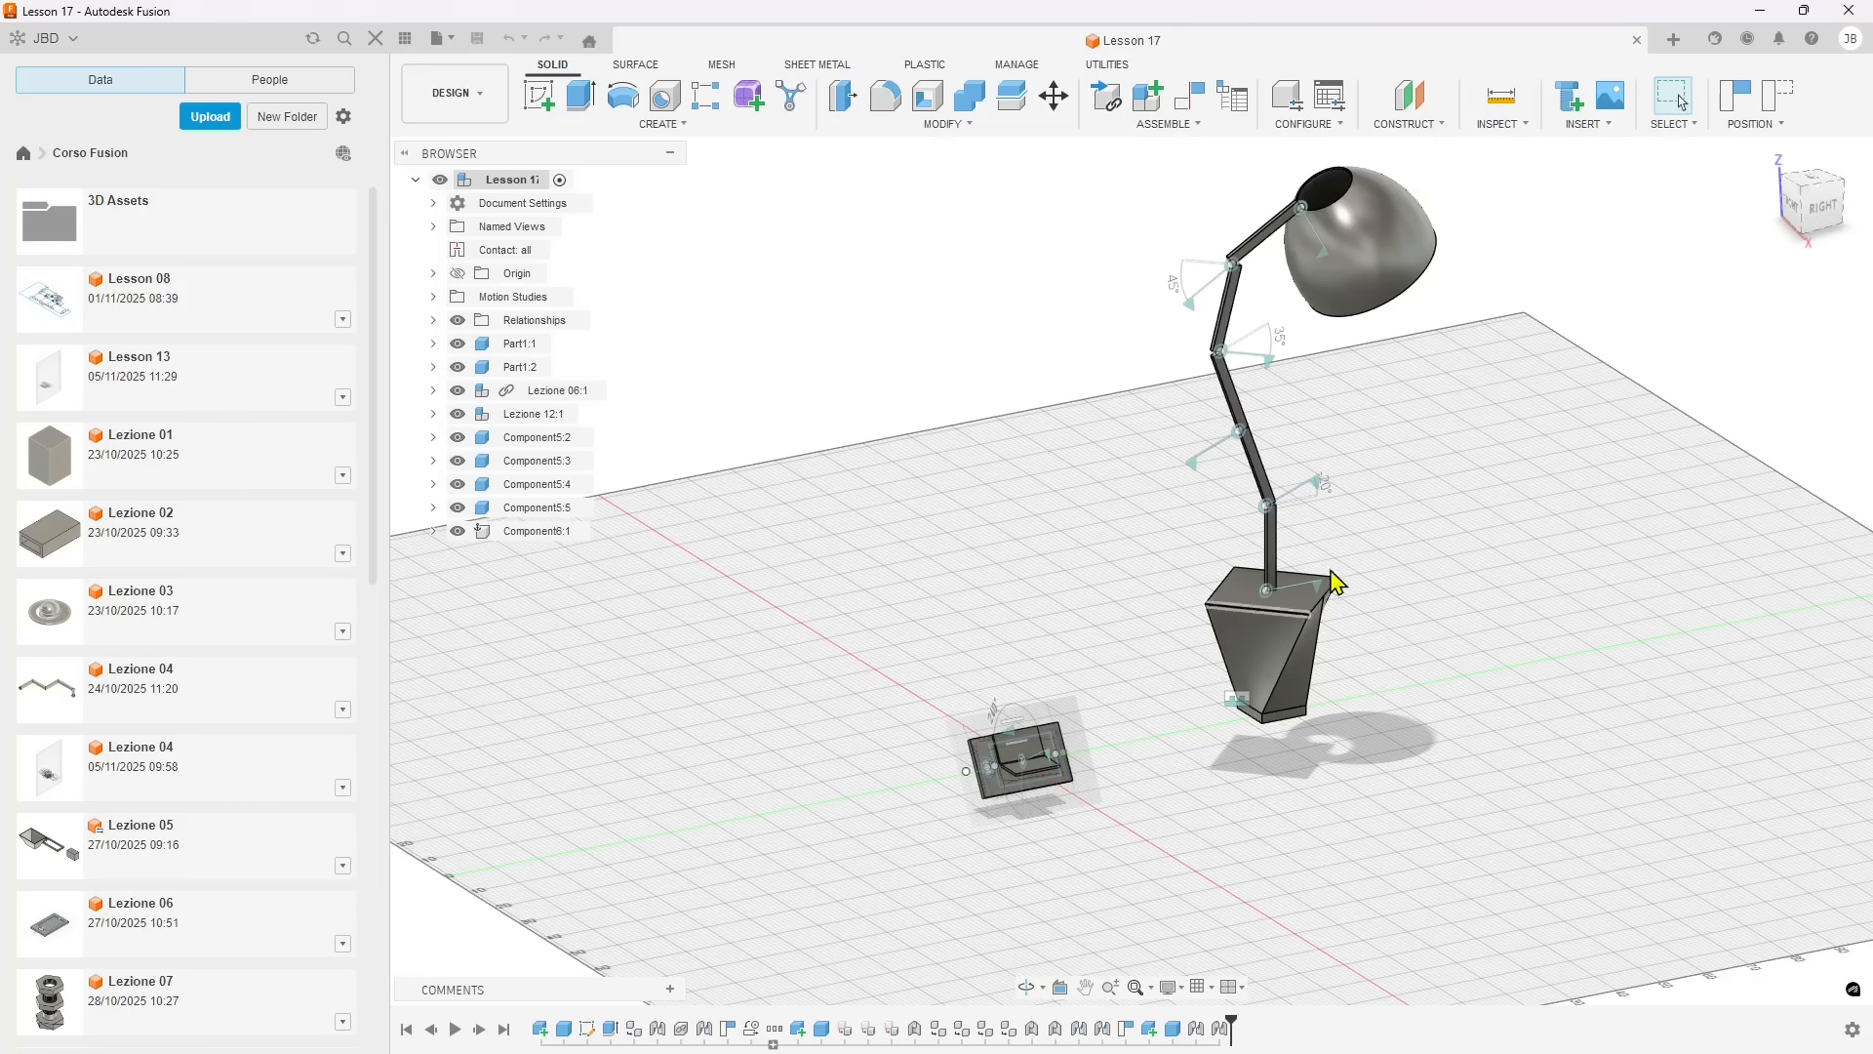
scroll(1064, 810, "up", 10)
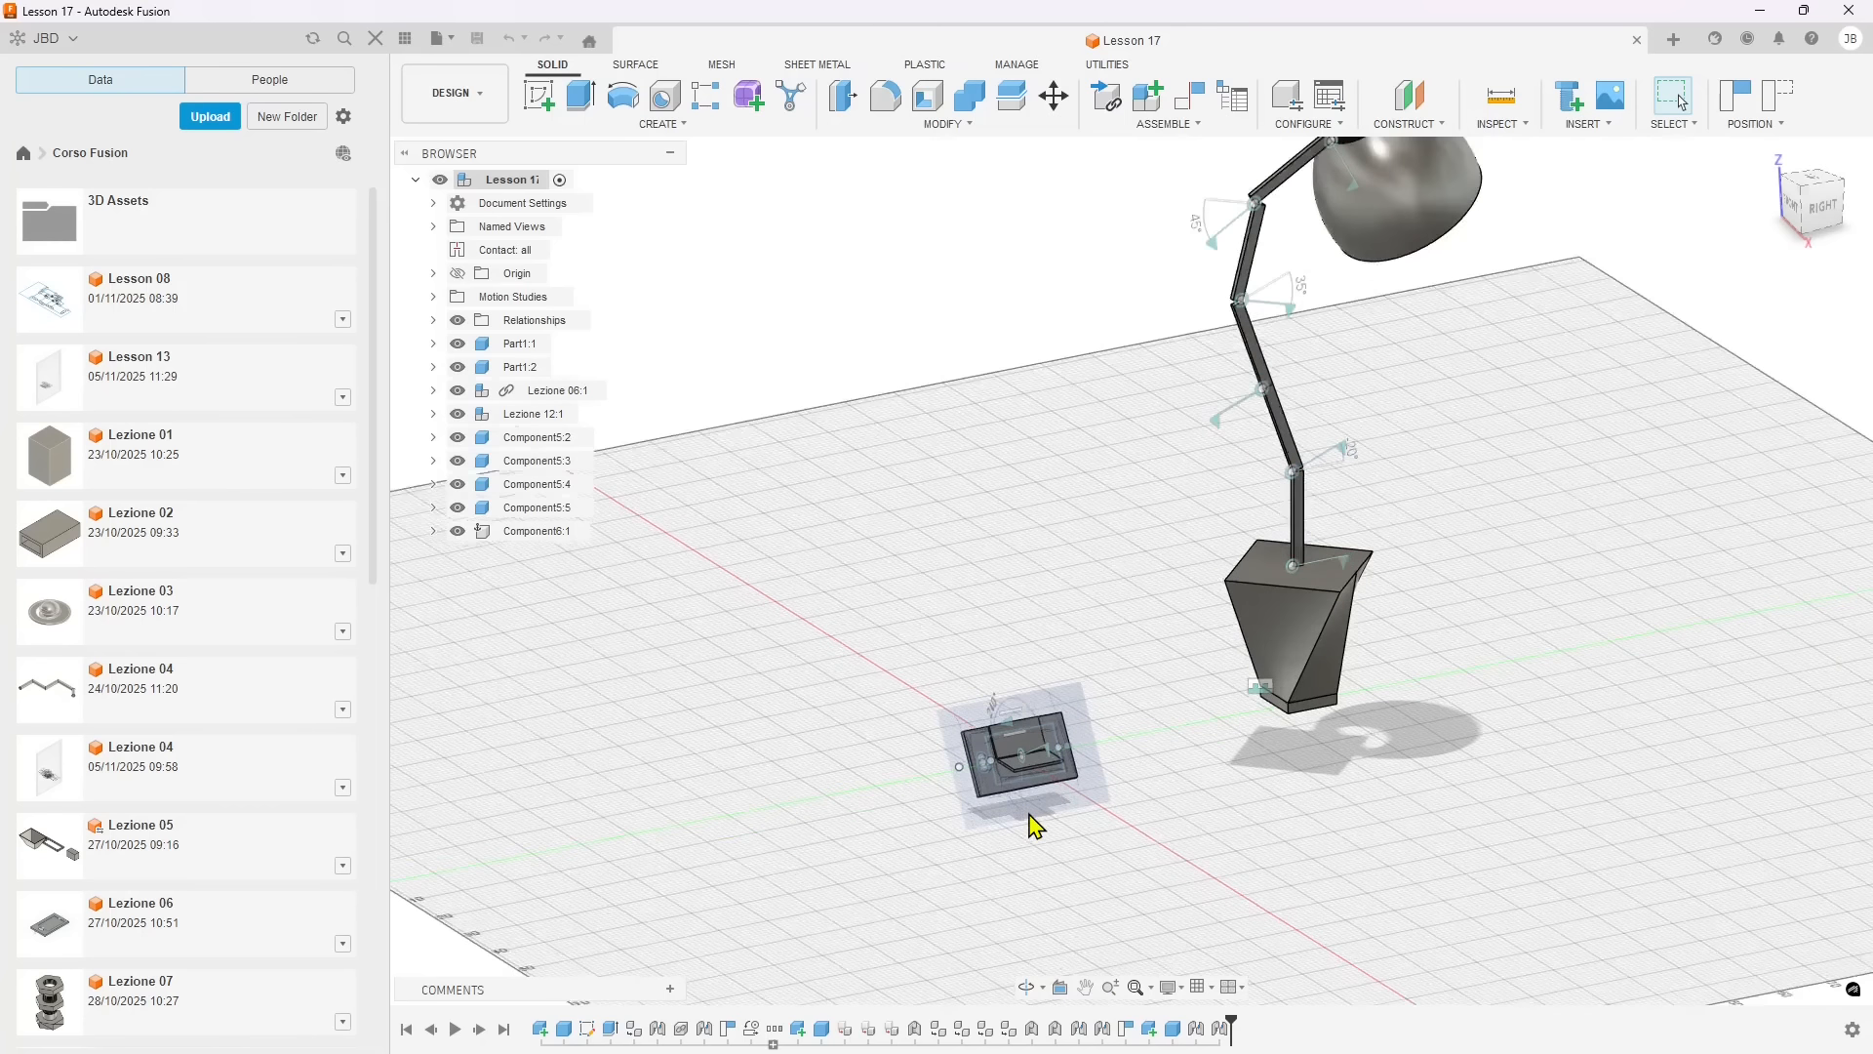
middle_click_drag(672, 739, 912, 677, "shift")
scroll(878, 732, "up", 6)
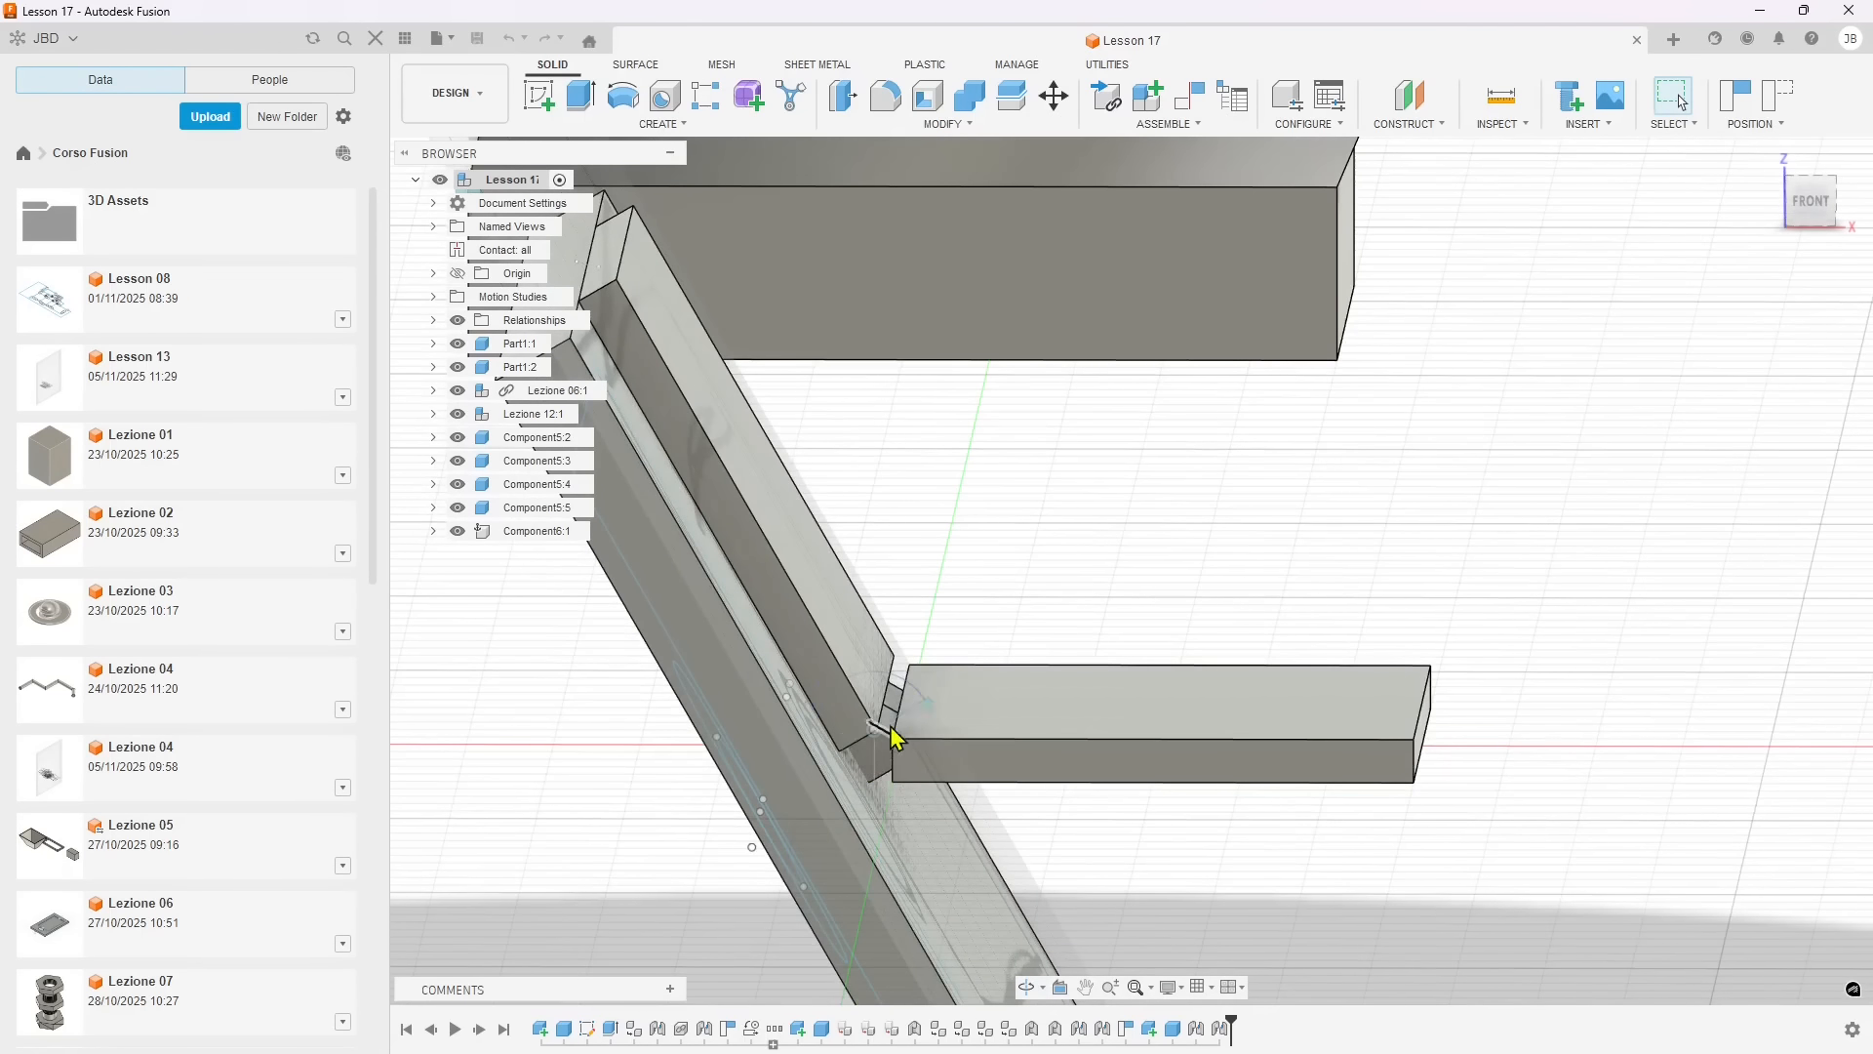
scroll(939, 746, "down", 4)
scroll(938, 757, "down", 5)
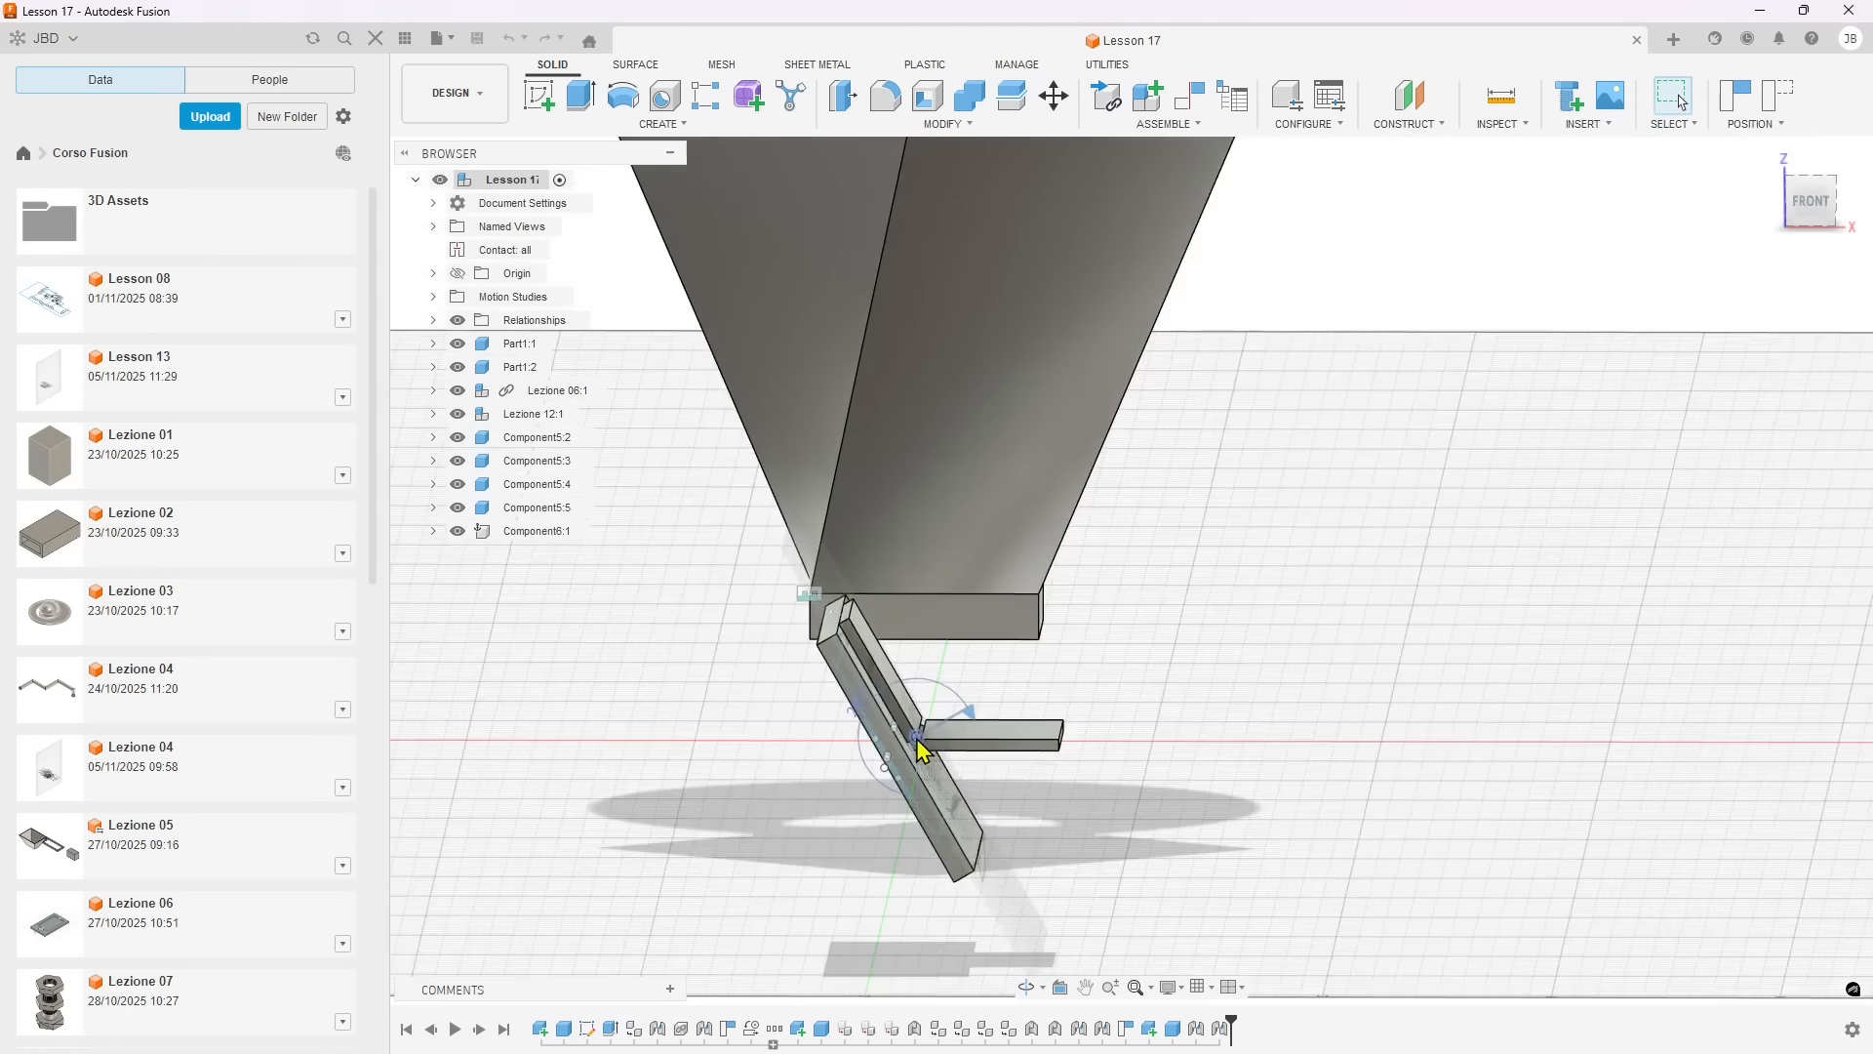
middle_click_drag(1045, 735, 852, 695, "shift")
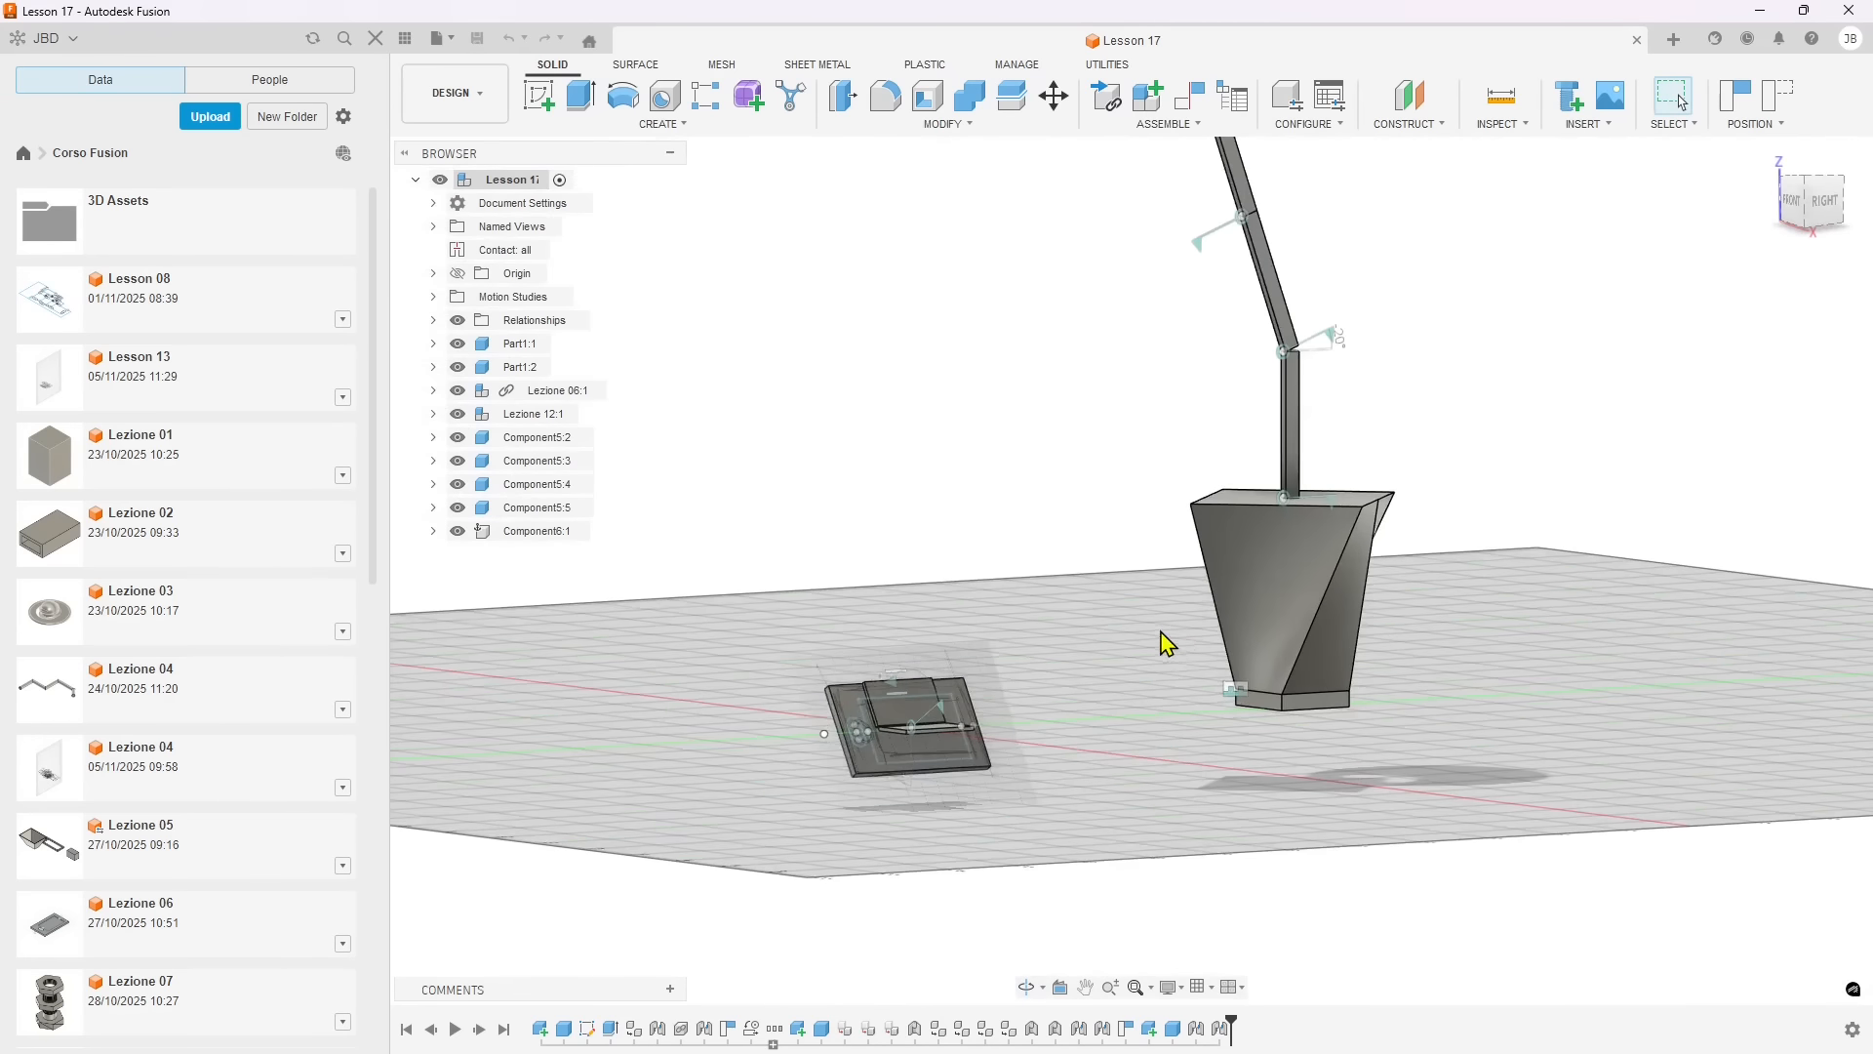
scroll(1109, 693, "down", 5)
scroll(1209, 531, "up", 6)
middle_click_drag(1219, 604, 1053, 644, "shift")
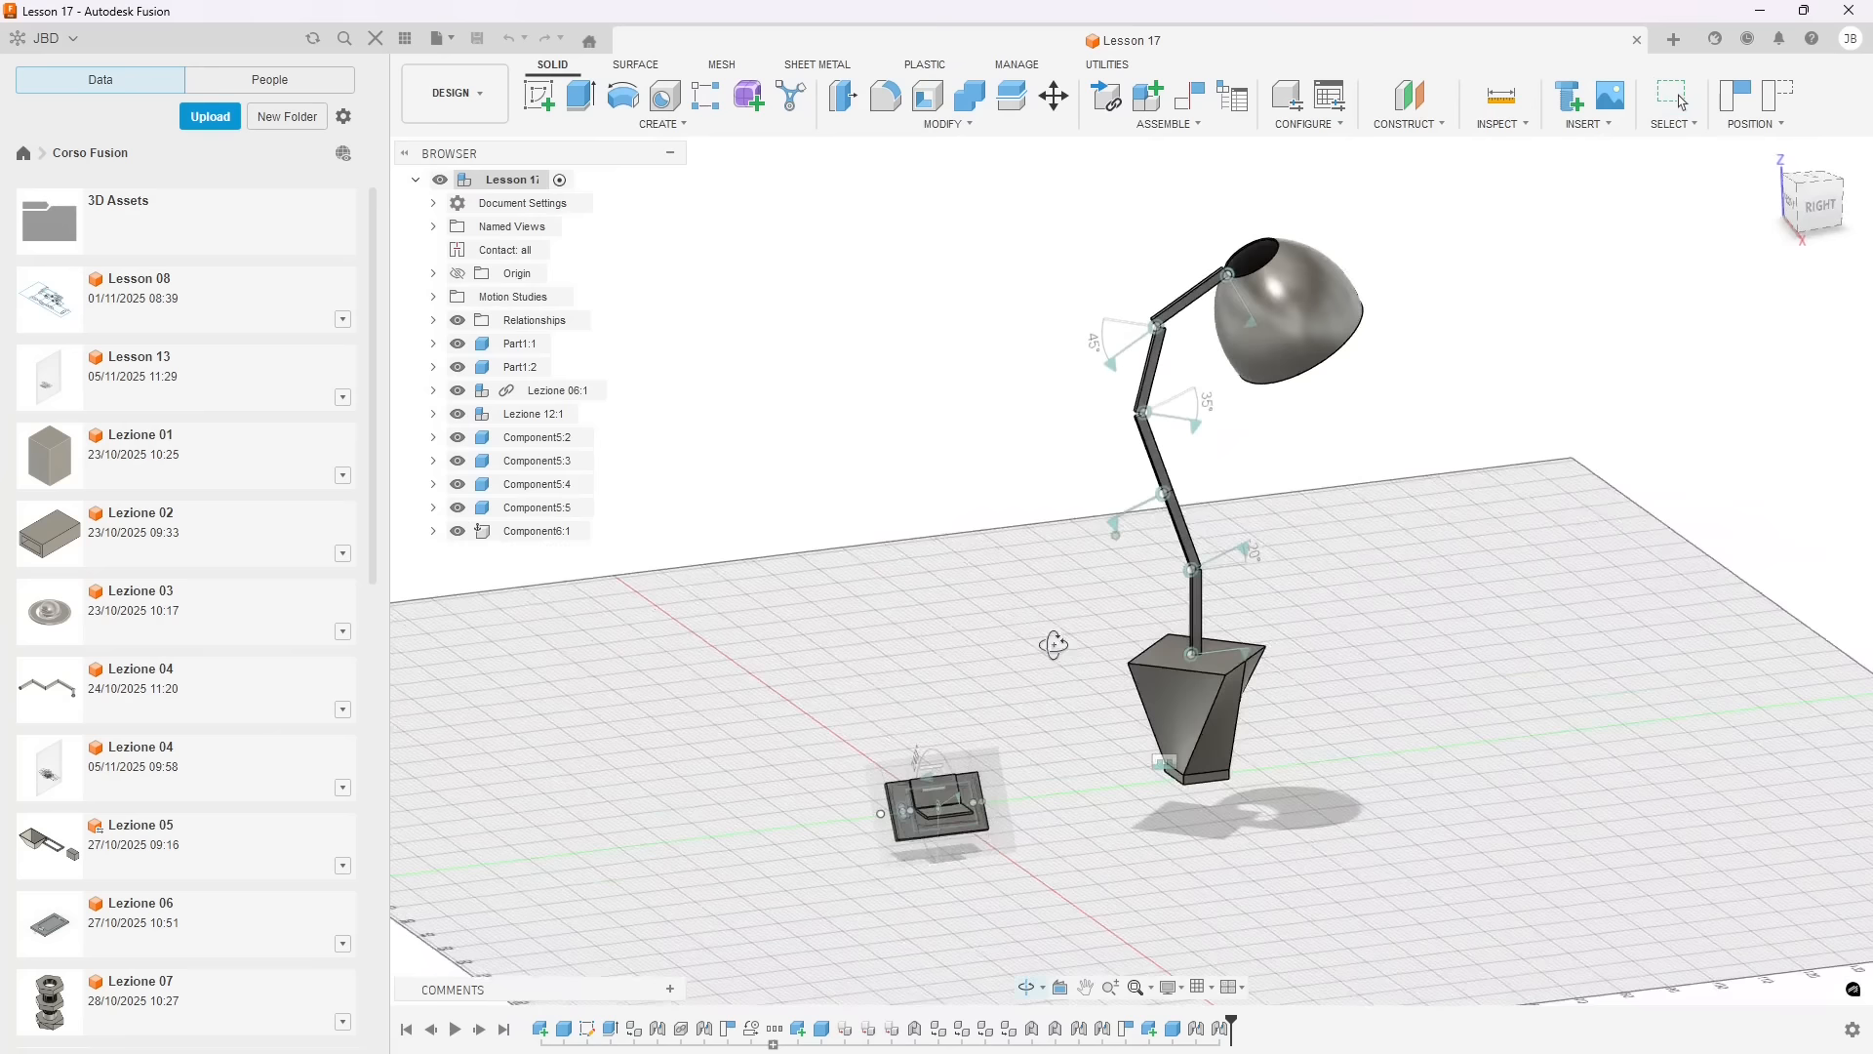
- Review the assembly, solid creation and modification, and surface modification commands available in the Design workspace
left_click(1154, 125)
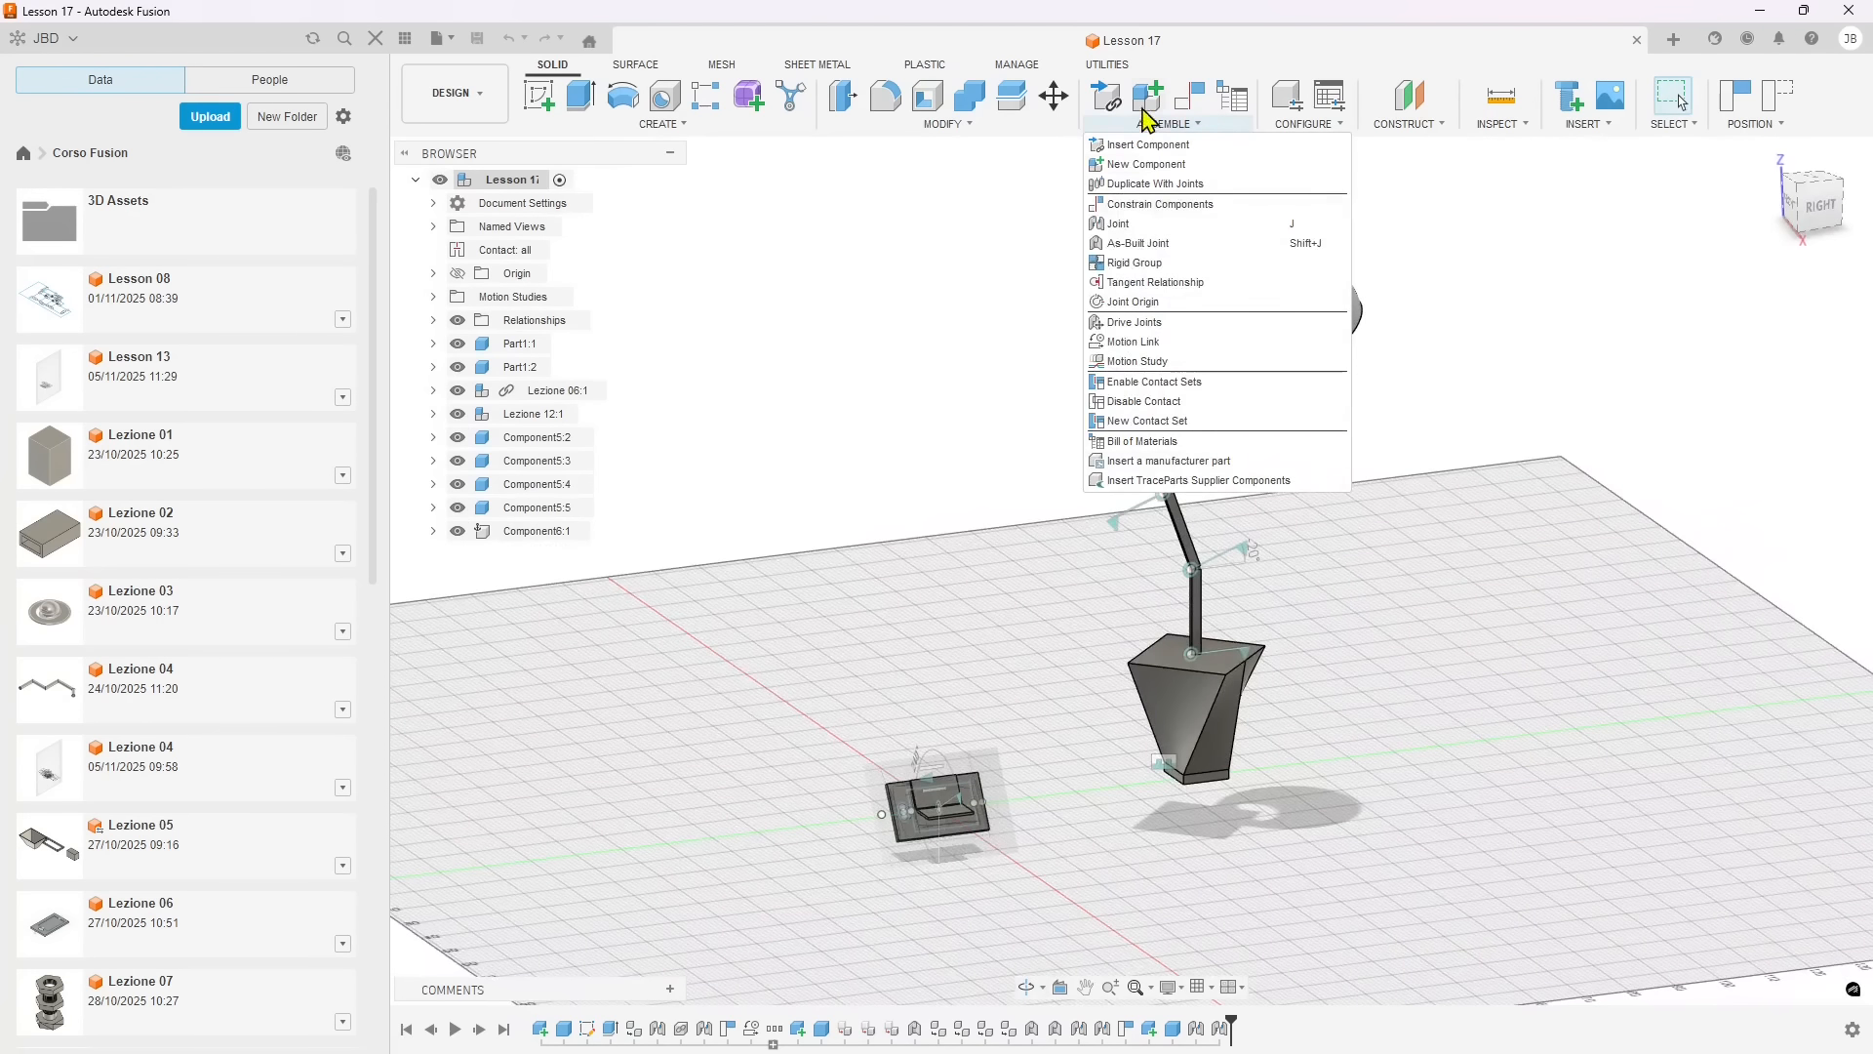
left_click(822, 252)
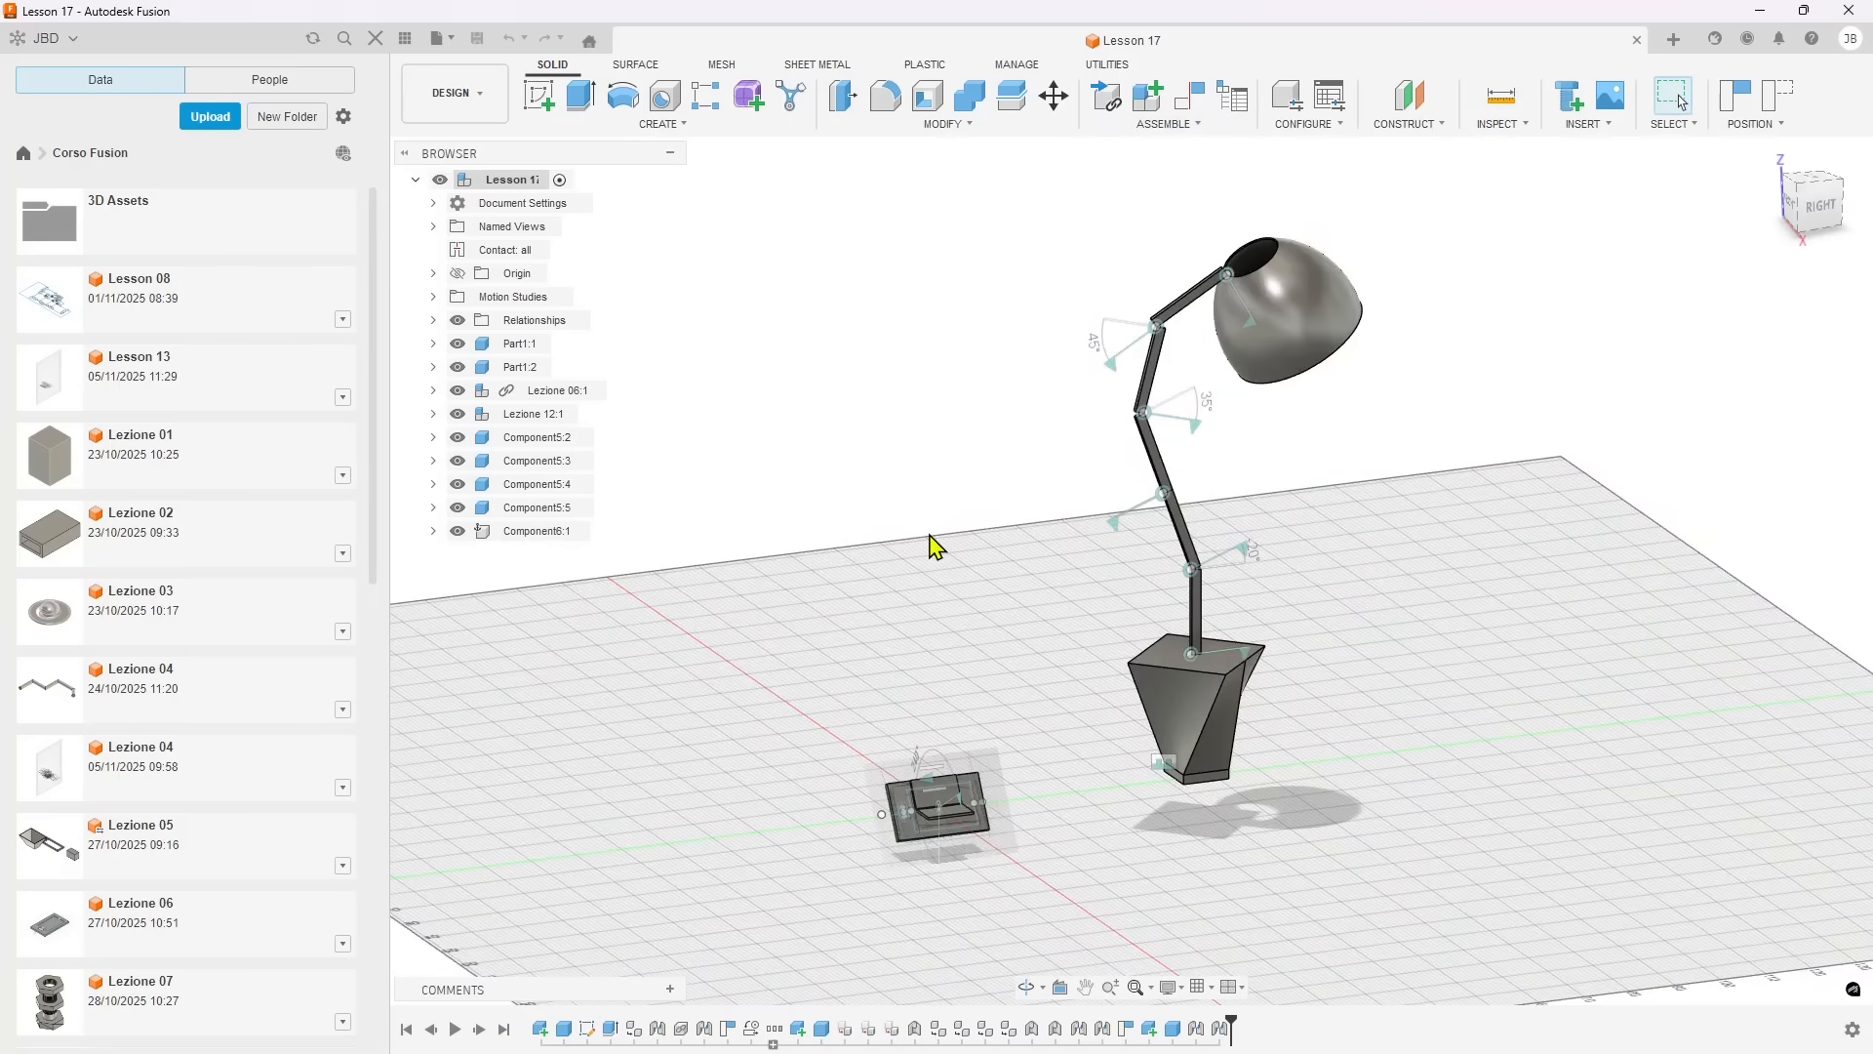
middle_click_drag(1029, 616, 1026, 618, "shift")
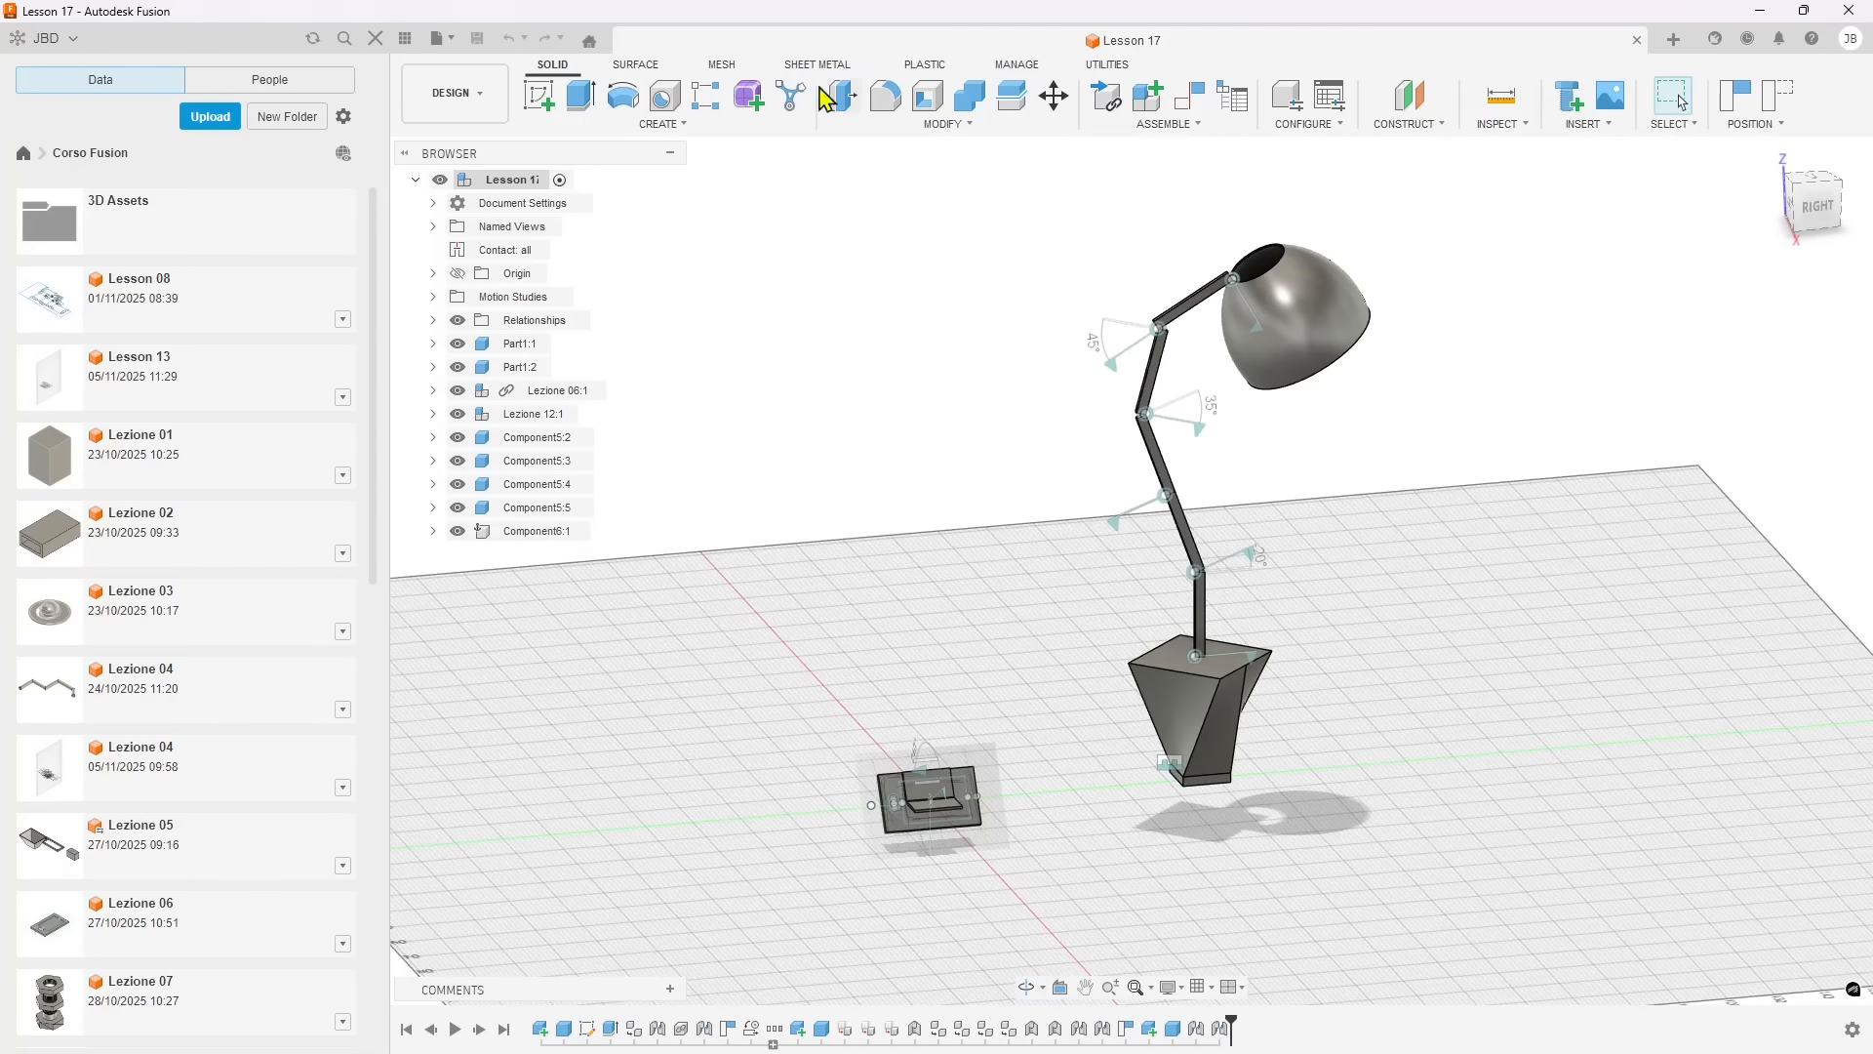
left_click(931, 127)
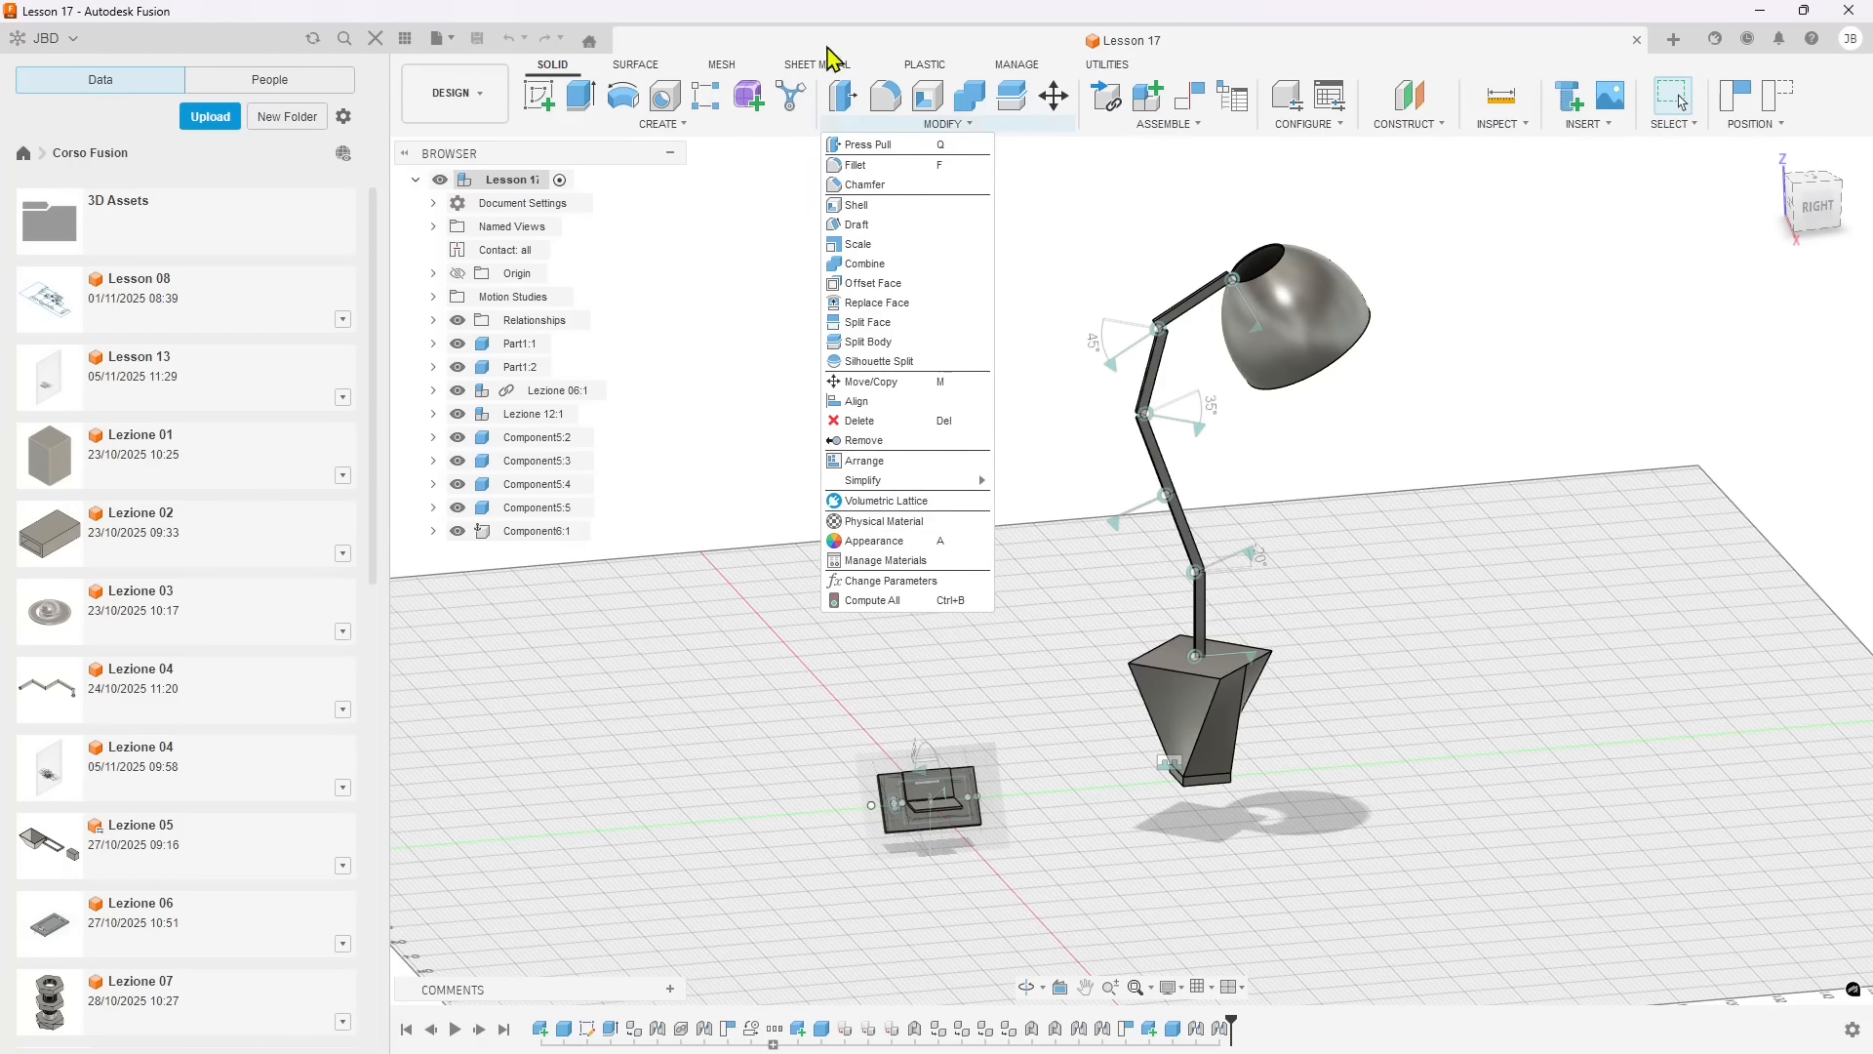
mouse_move(795, 124)
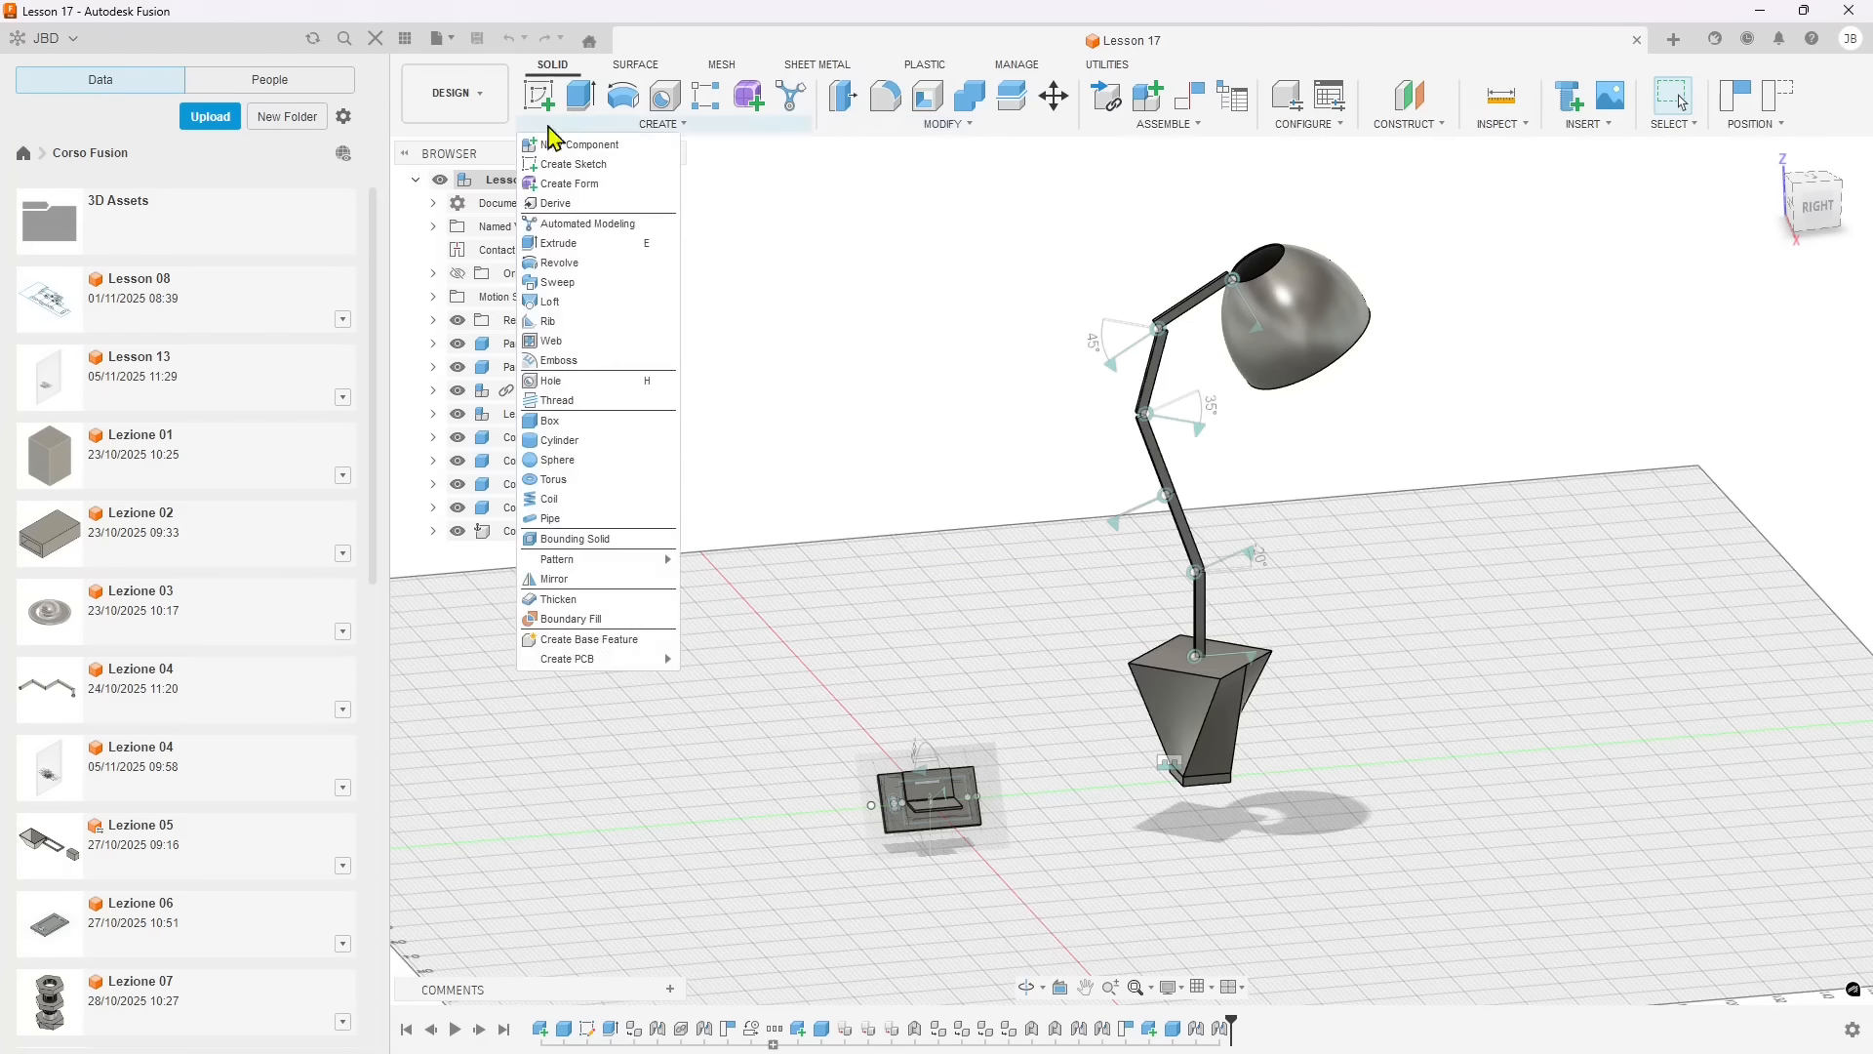
mouse_move(917, 136)
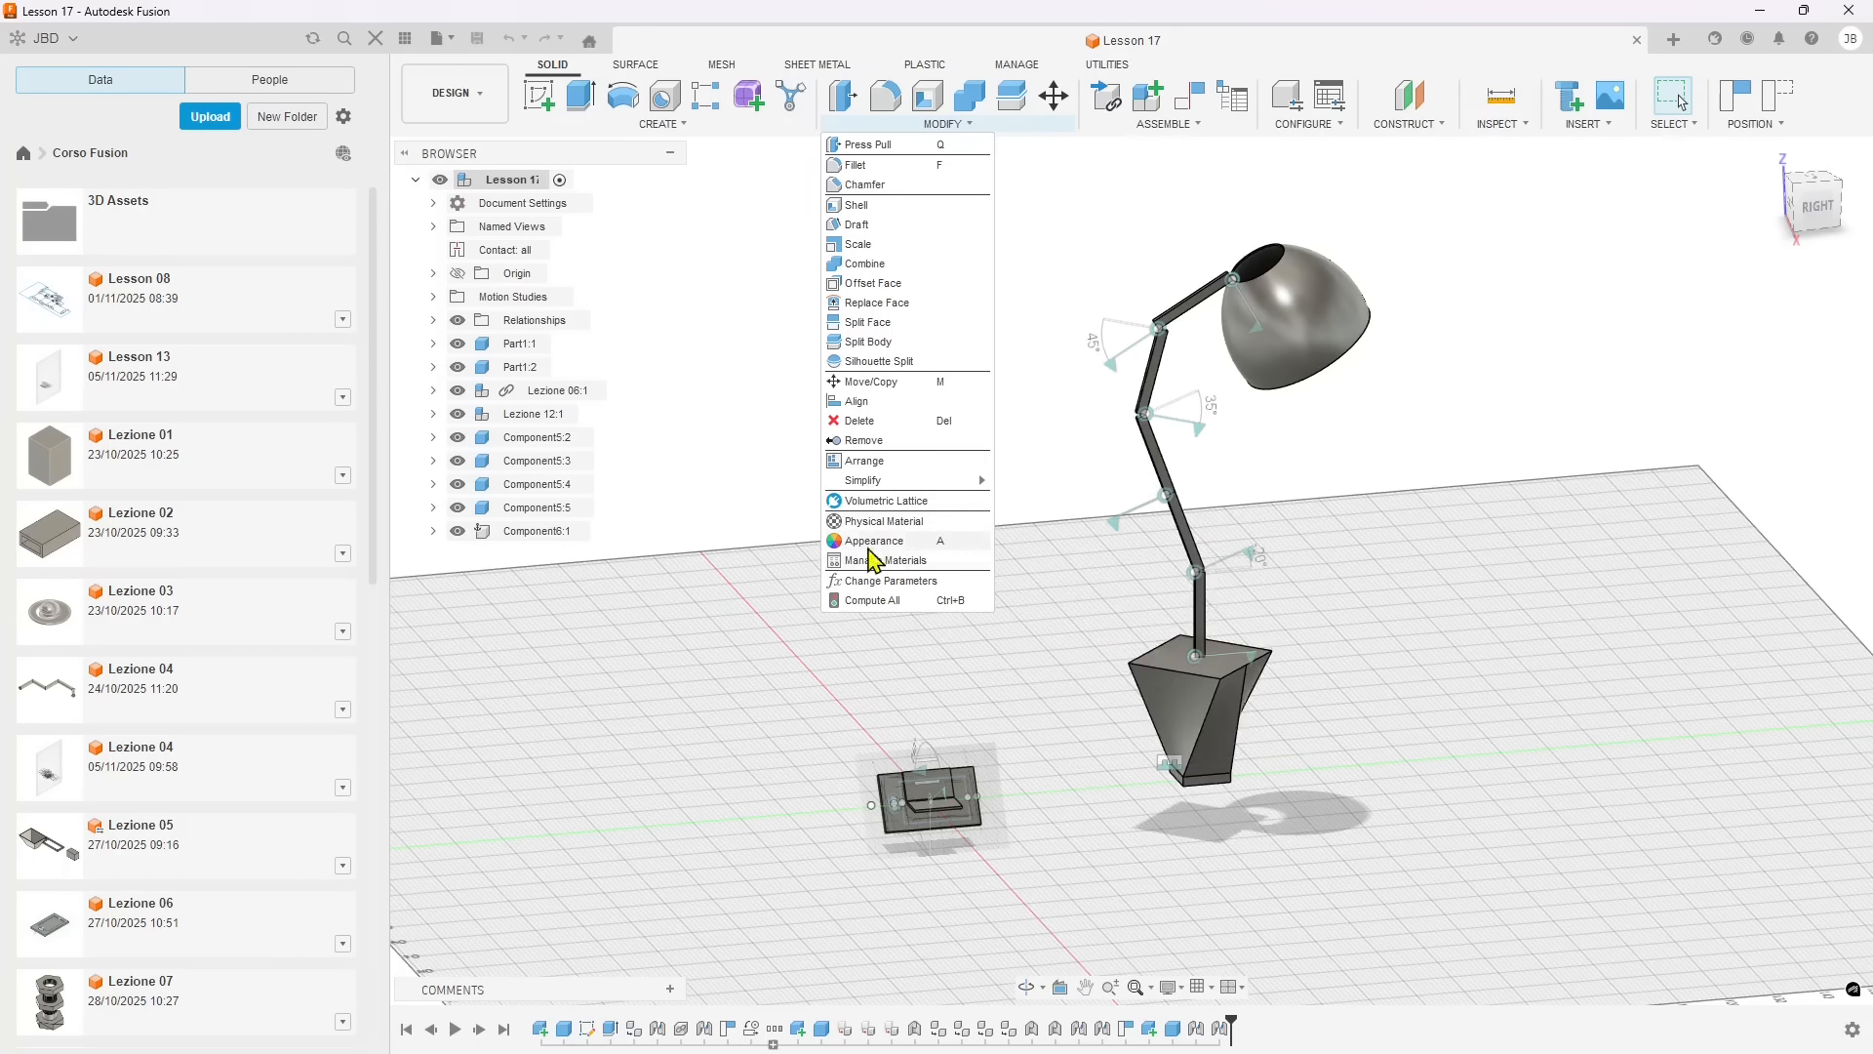
left_click(650, 73)
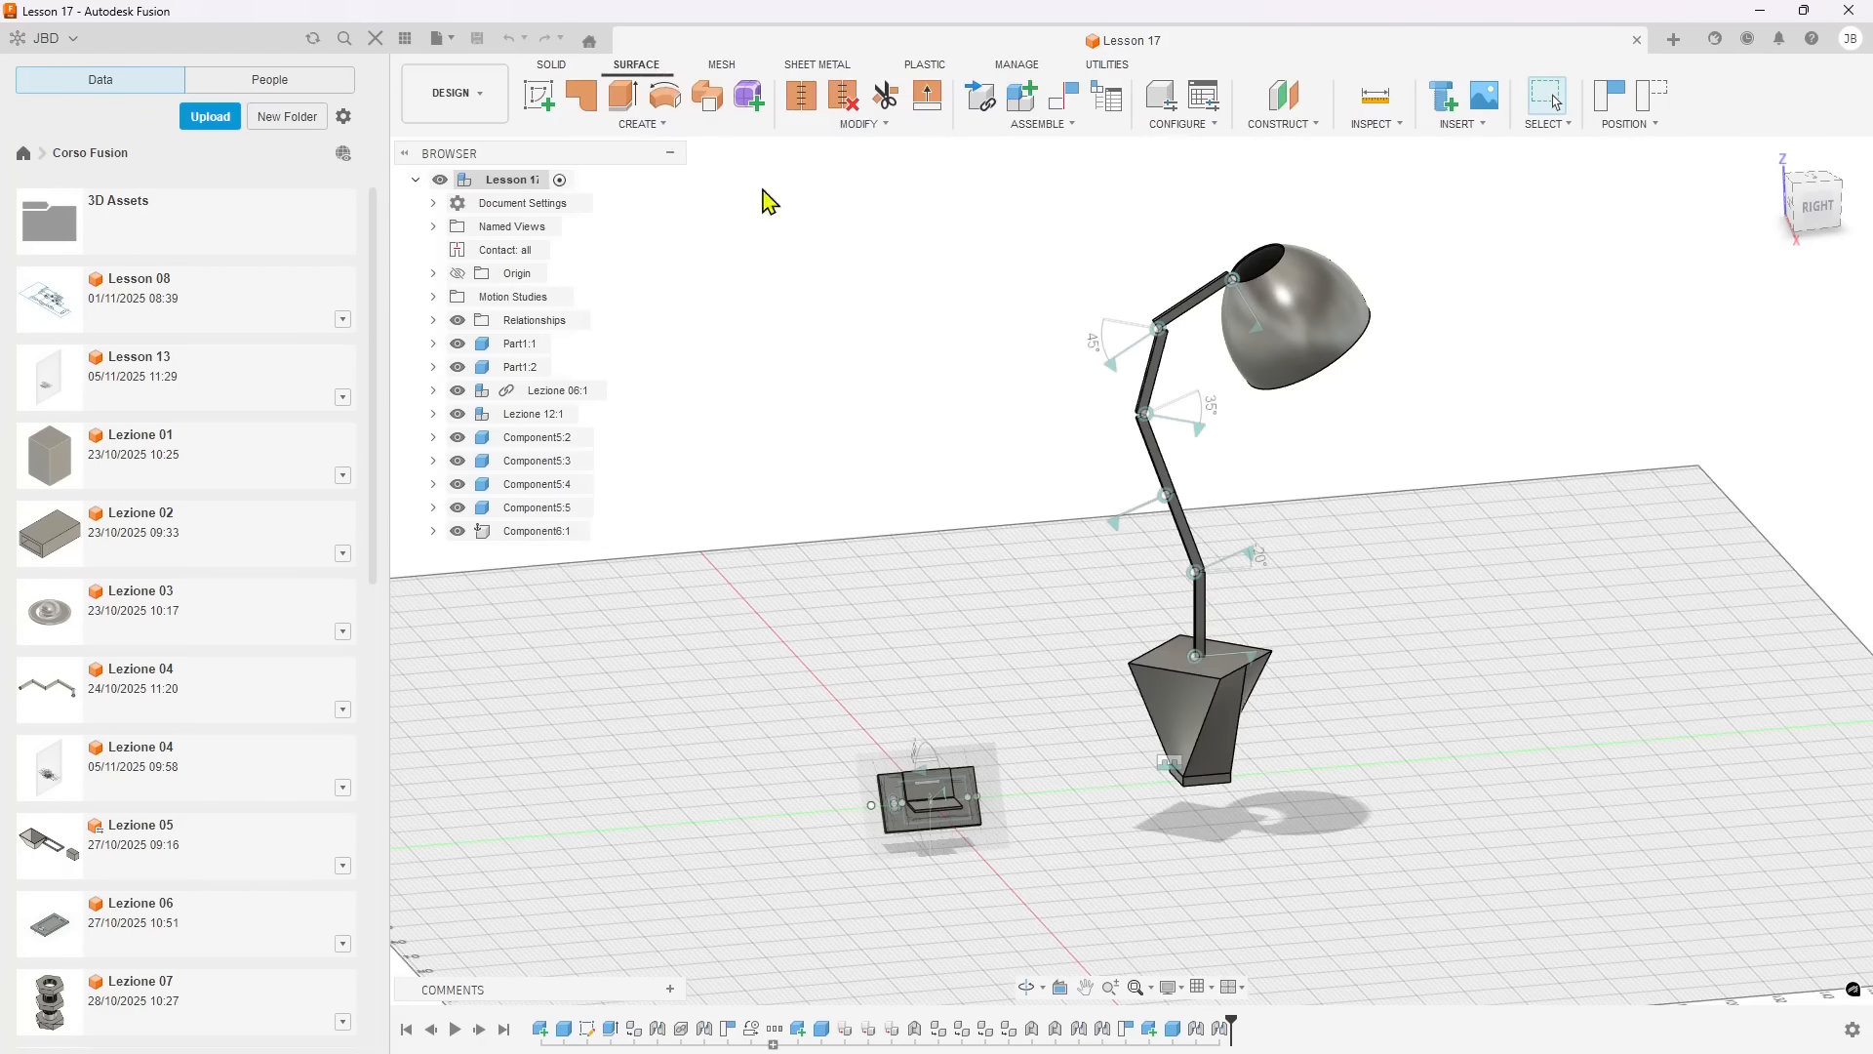
left_click(875, 126)
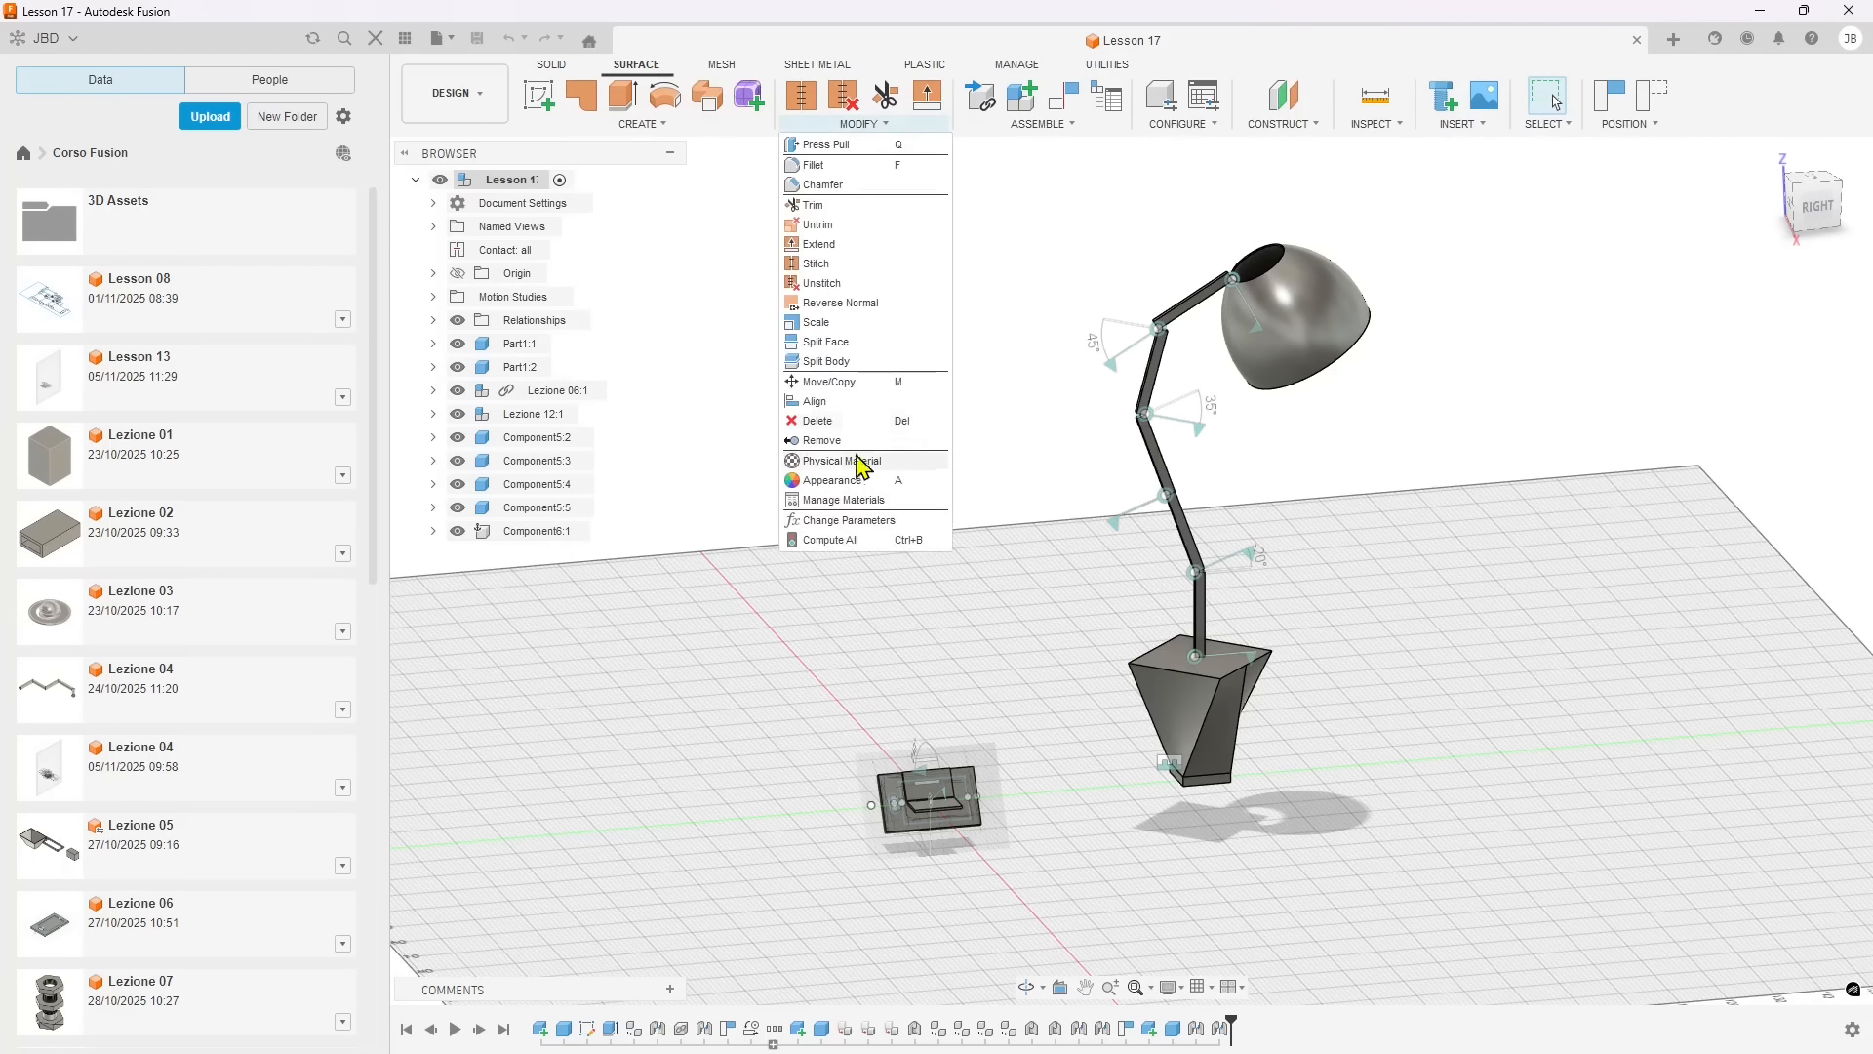
left_click(722, 64)
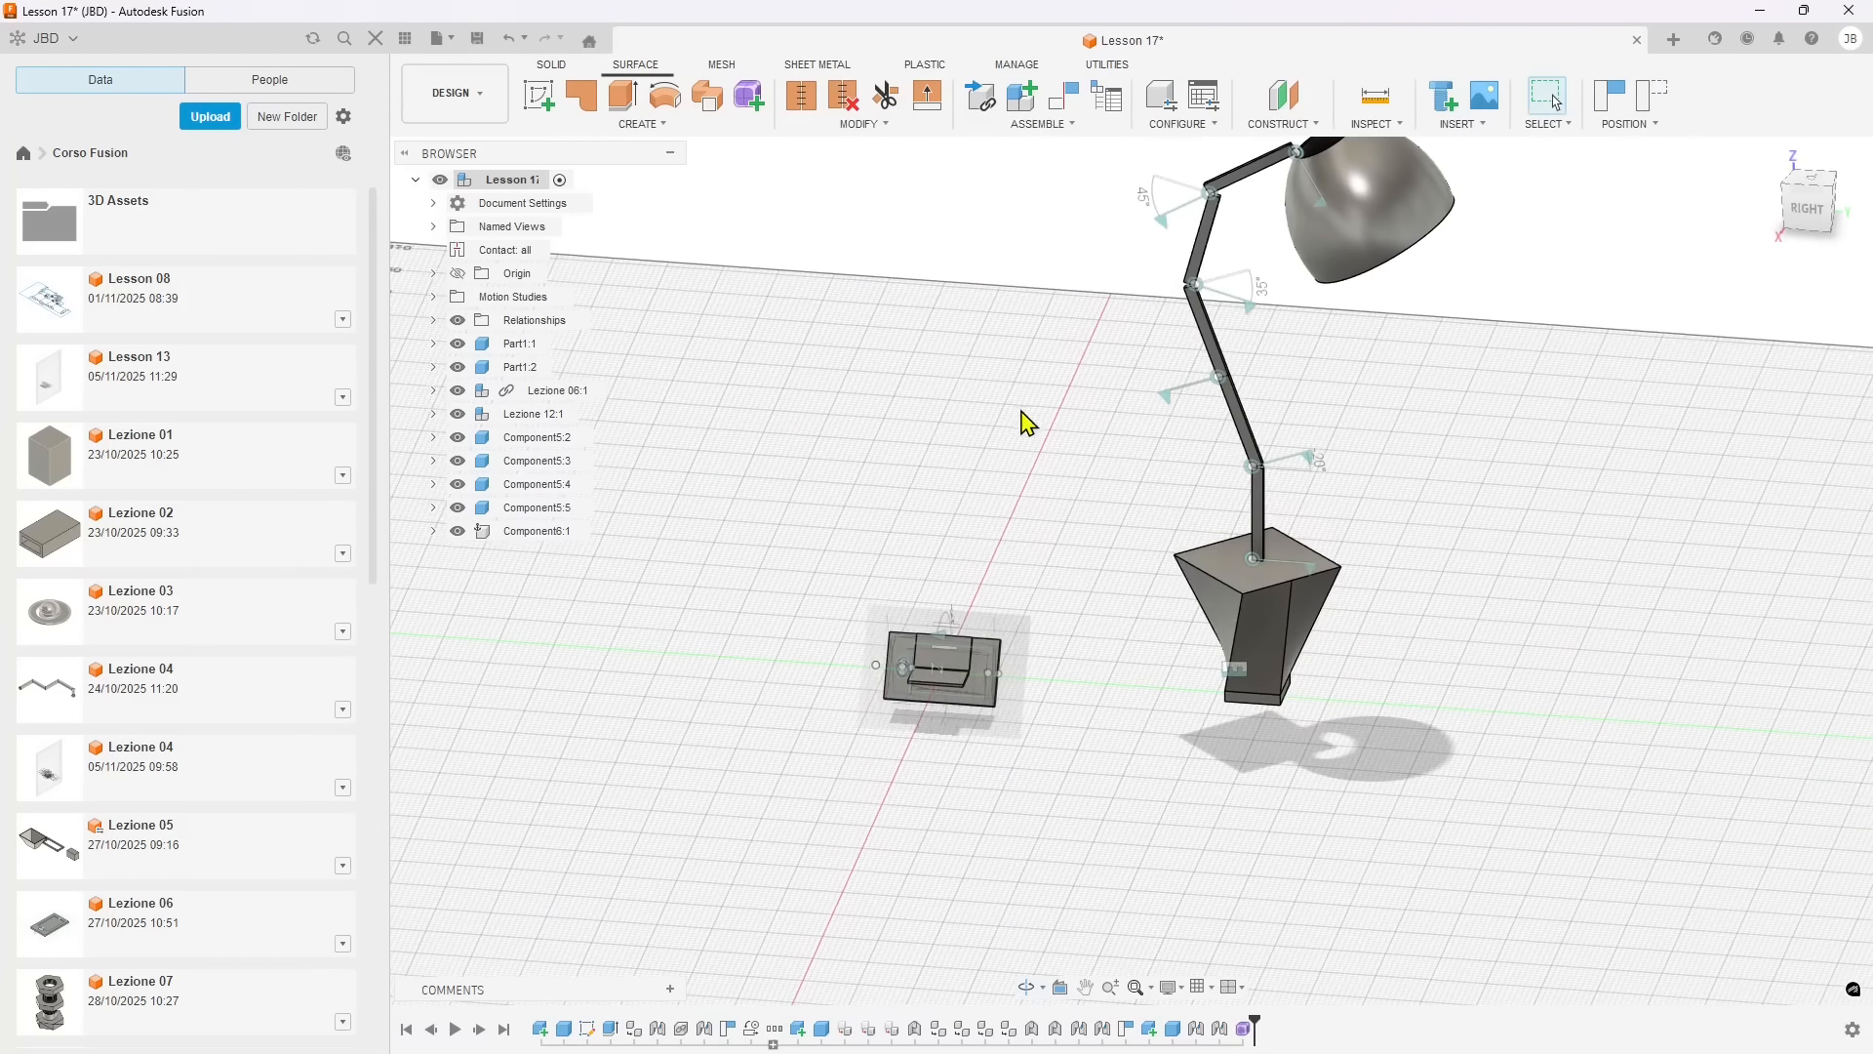
- View the lamp assembly in the Render workspace and return to the Design workspace
scroll(1024, 418, "down", 3)
scroll(1190, 294, "up", 3)
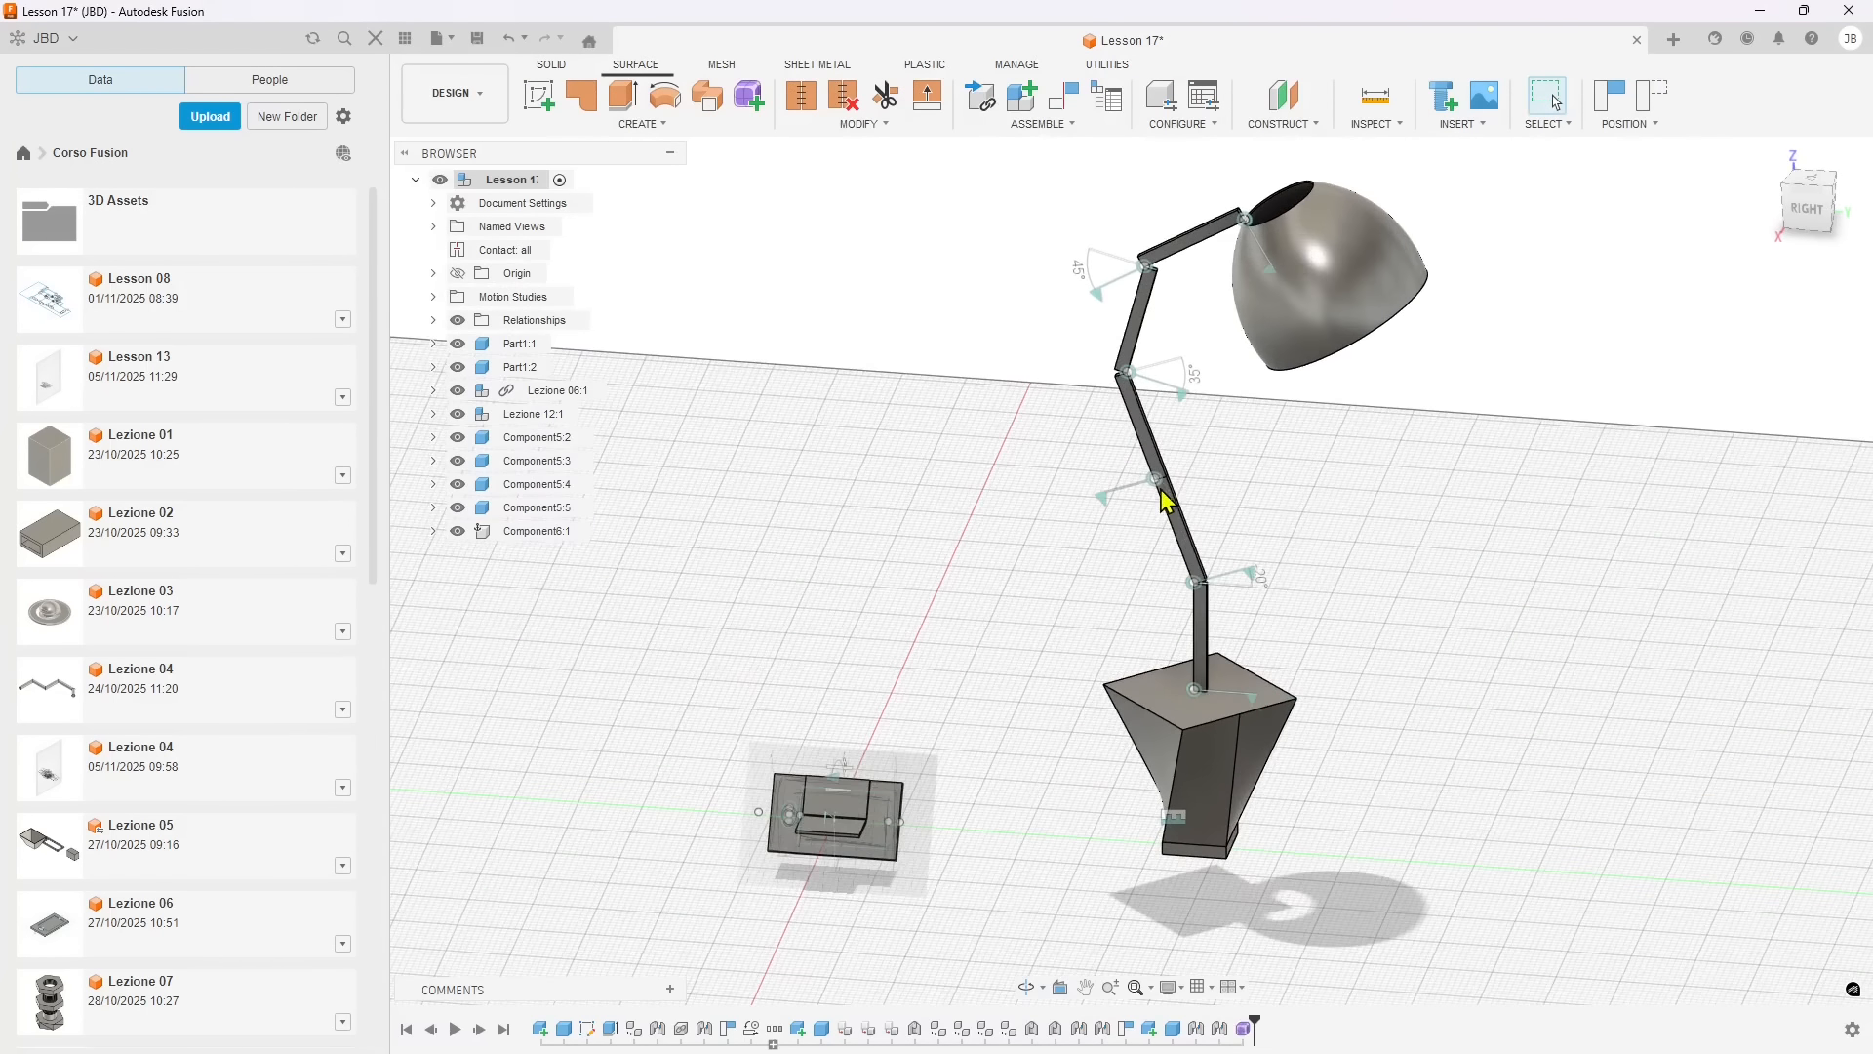
middle_click_drag(1165, 495, 1231, 431, "shift")
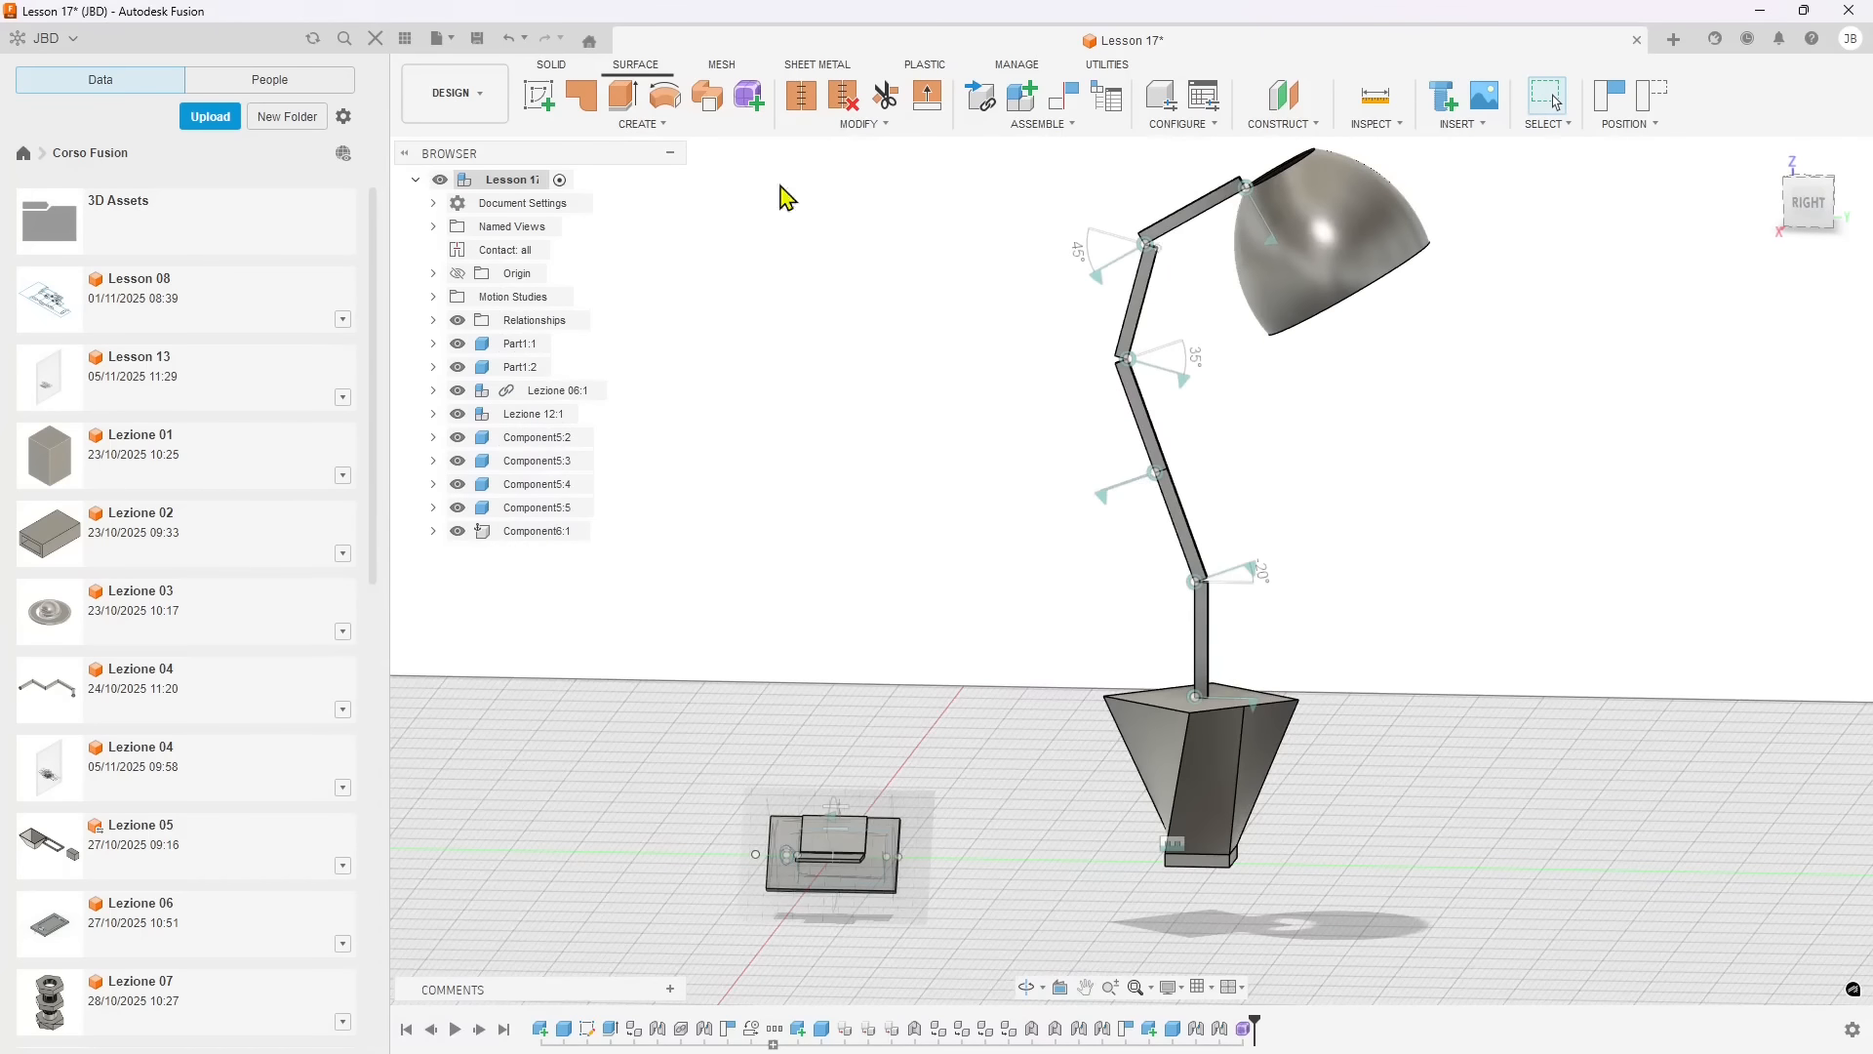
middle_click_drag(803, 418, 886, 489, "shift")
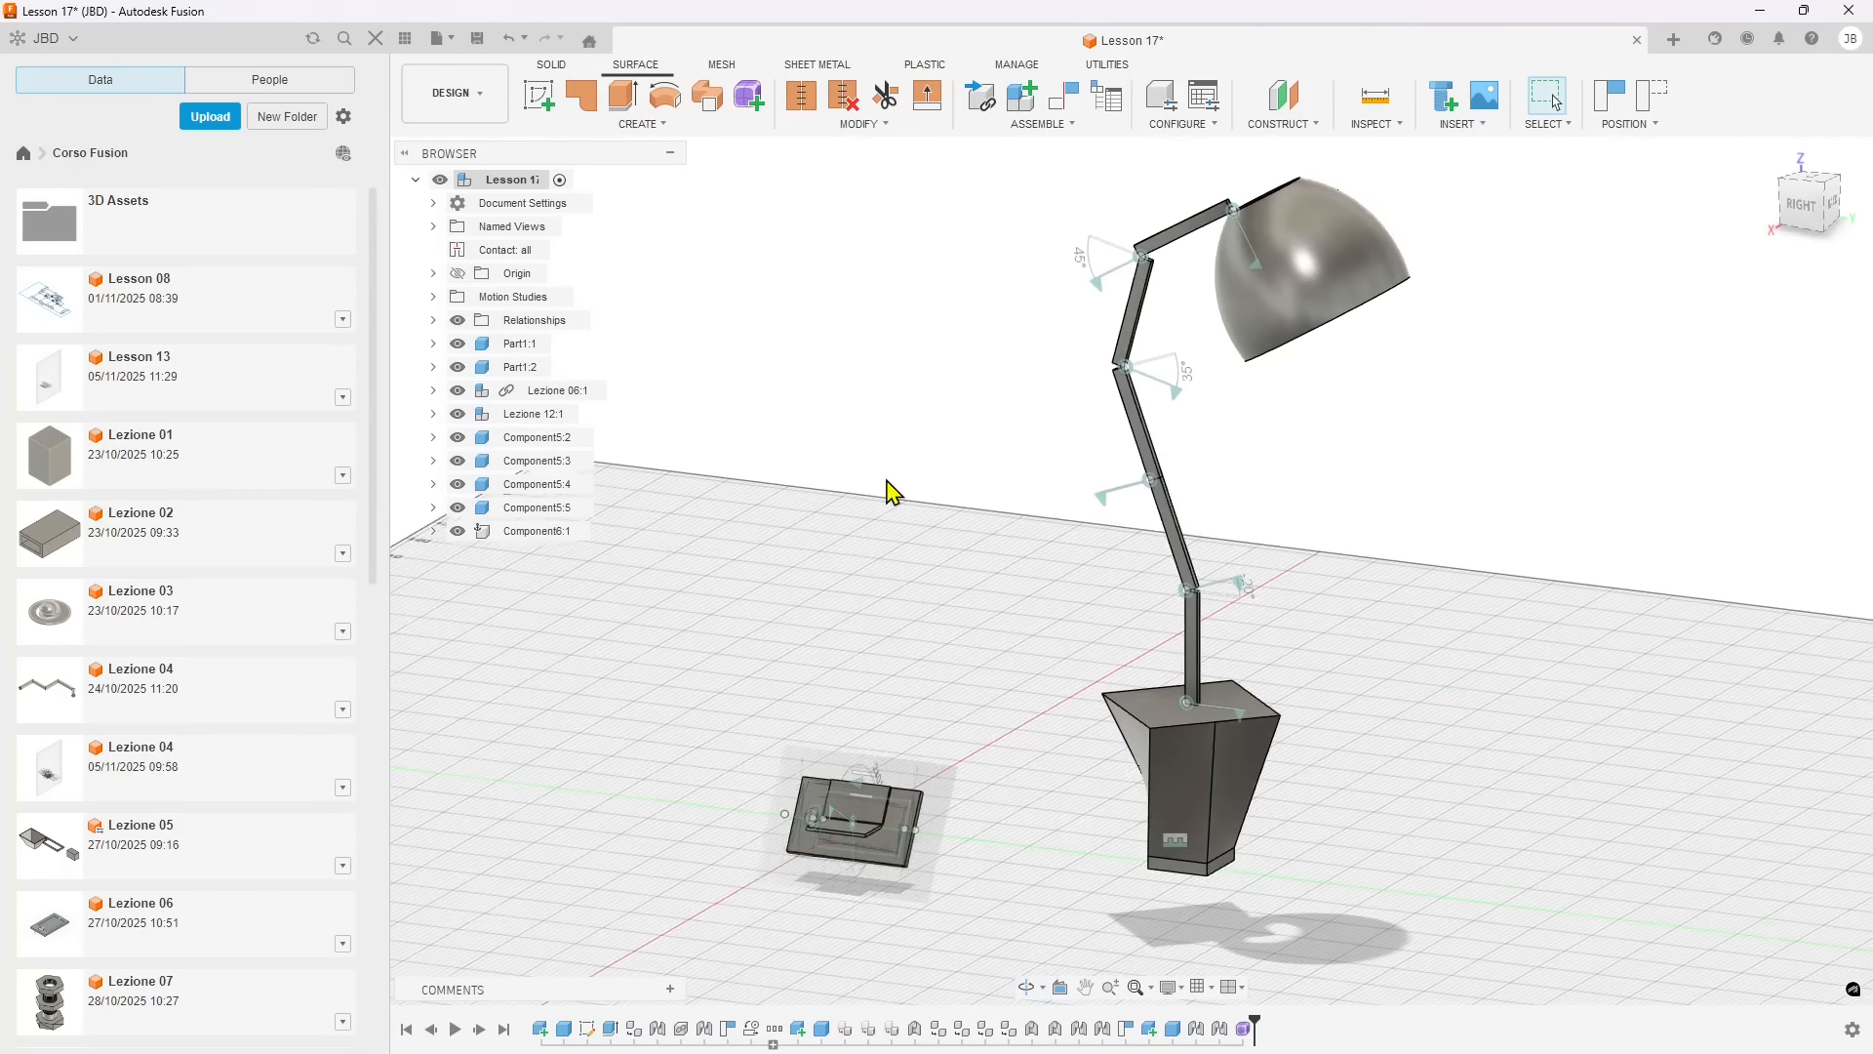
left_click(498, 113)
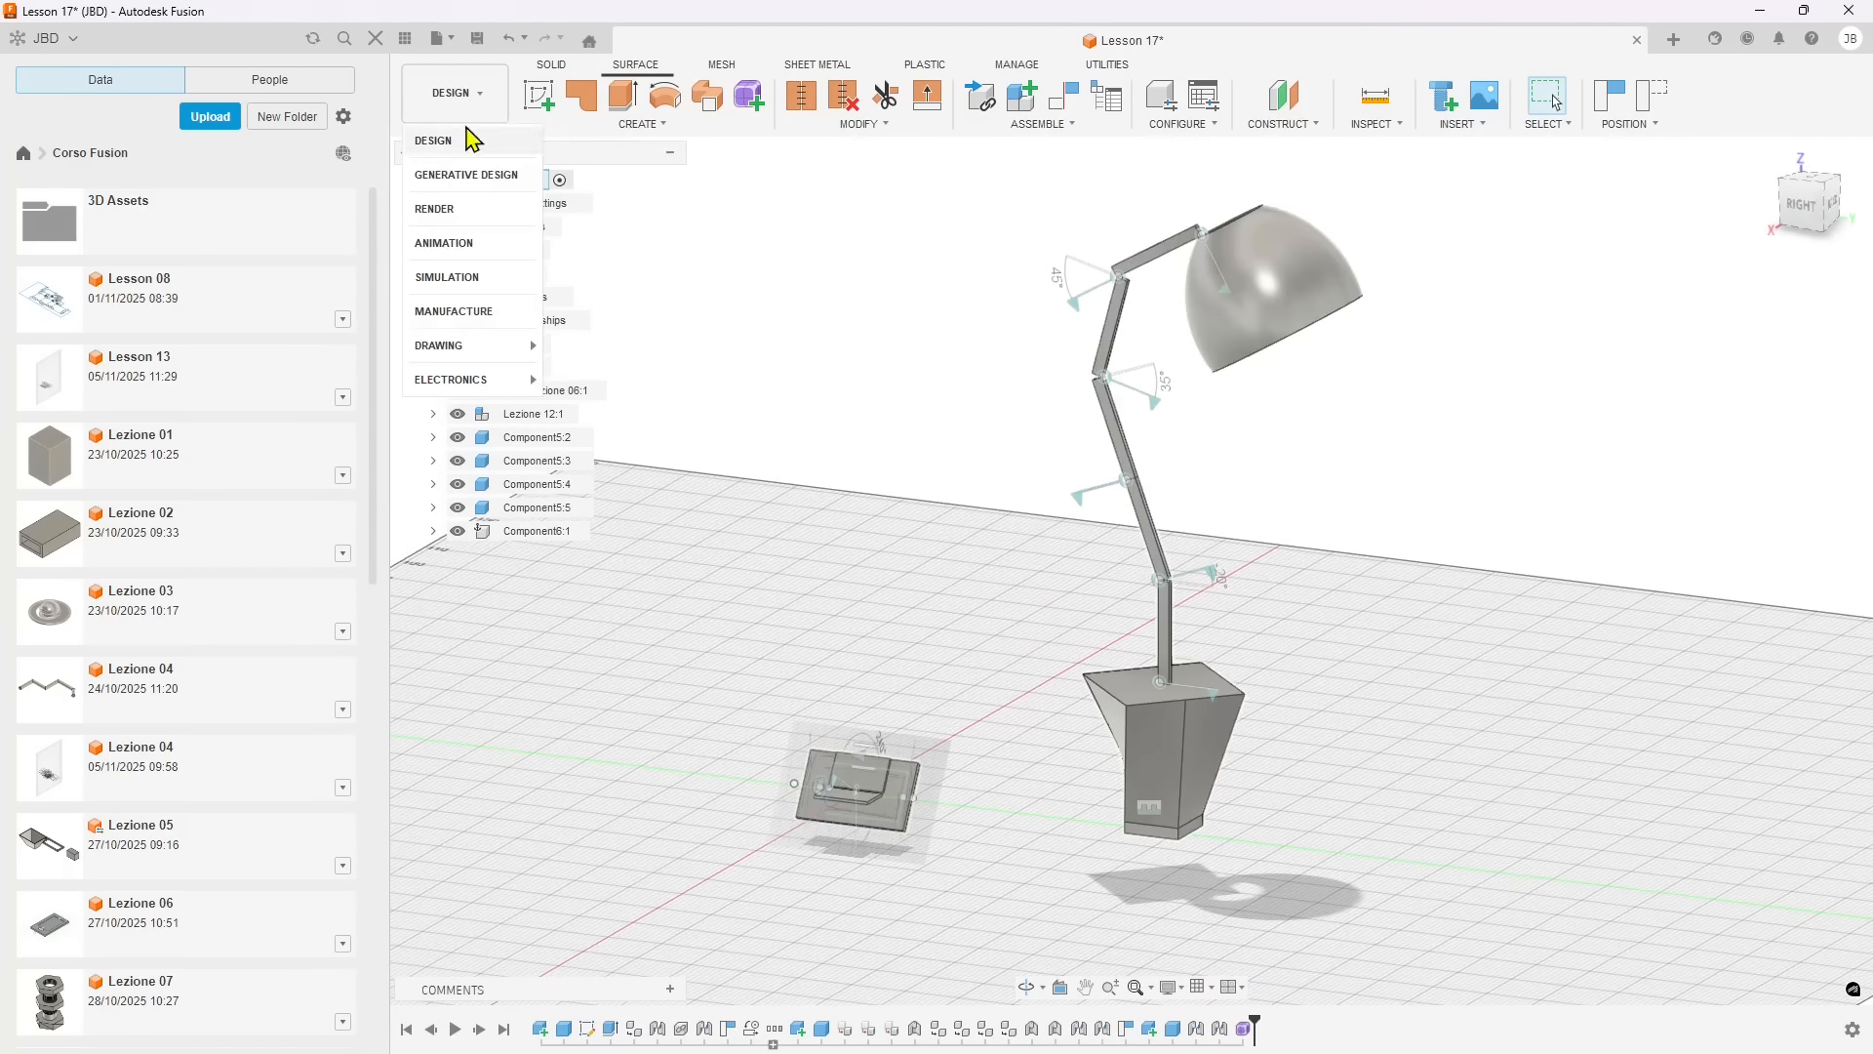
left_click(451, 208)
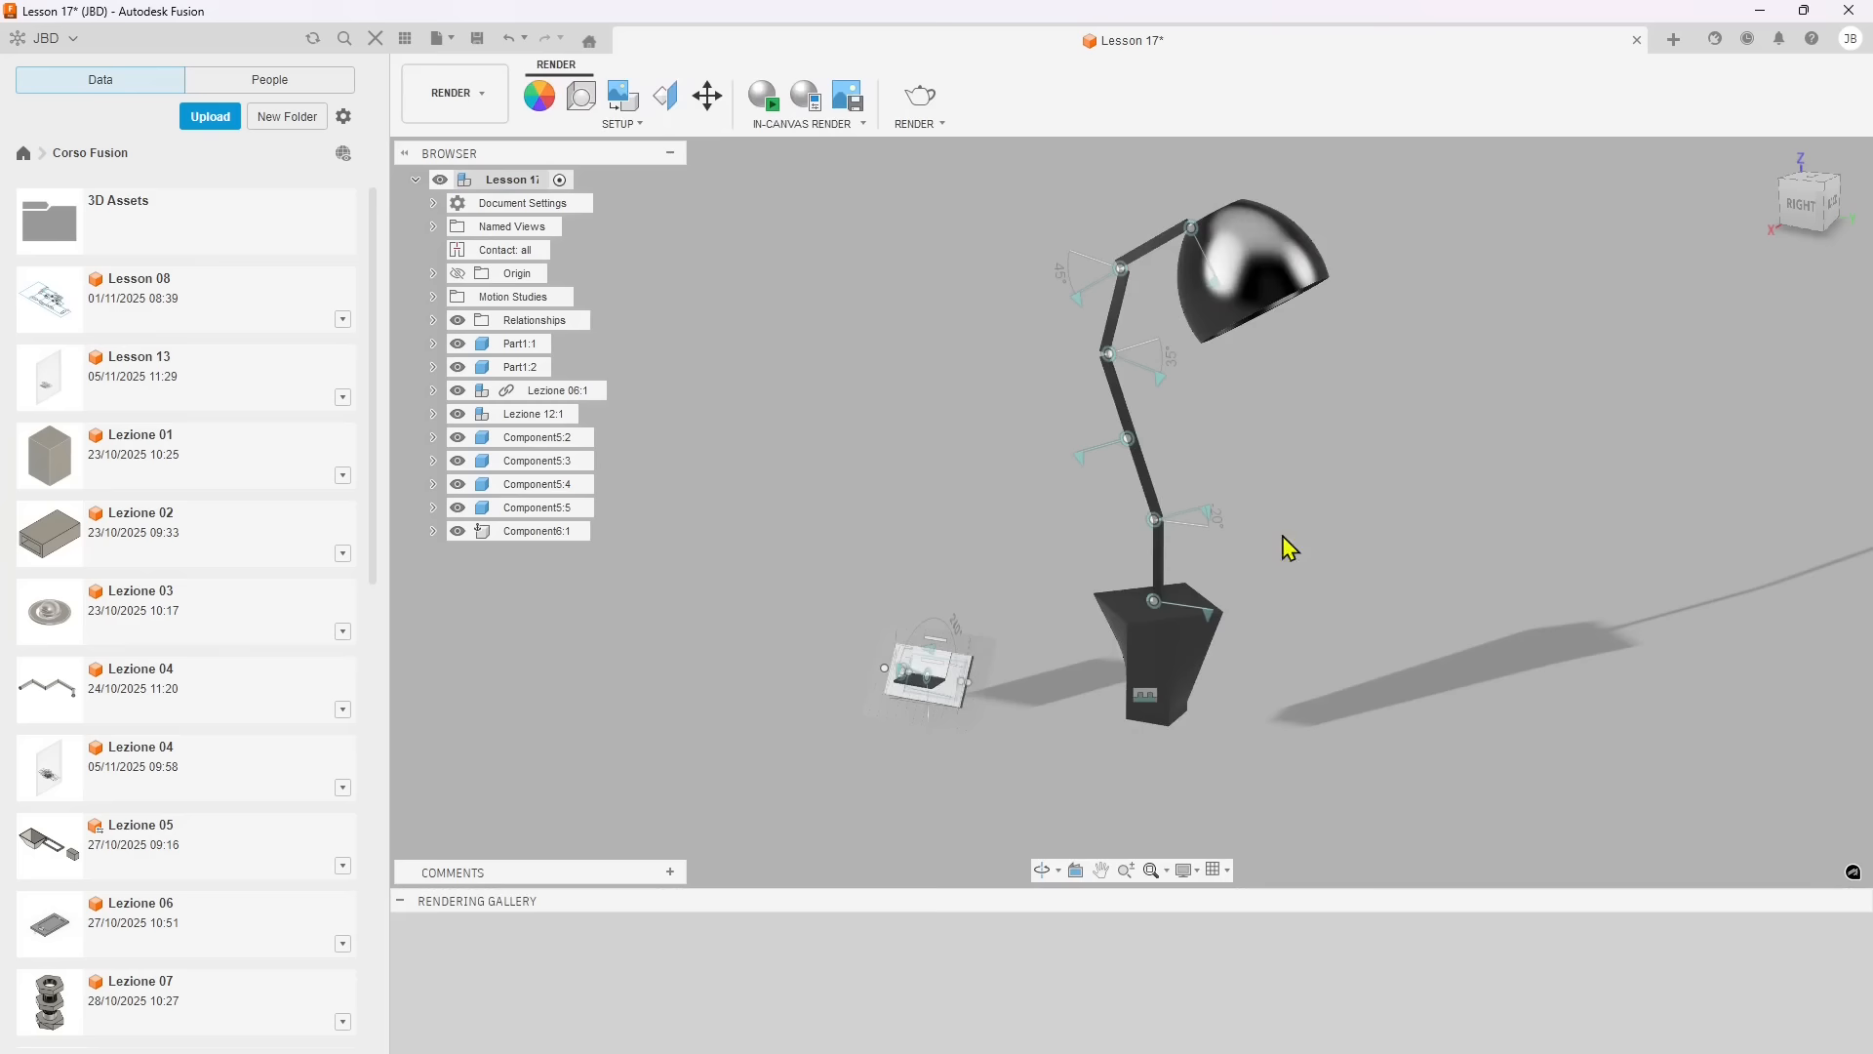
middle_click_drag(1290, 548, 1345, 564, "shift")
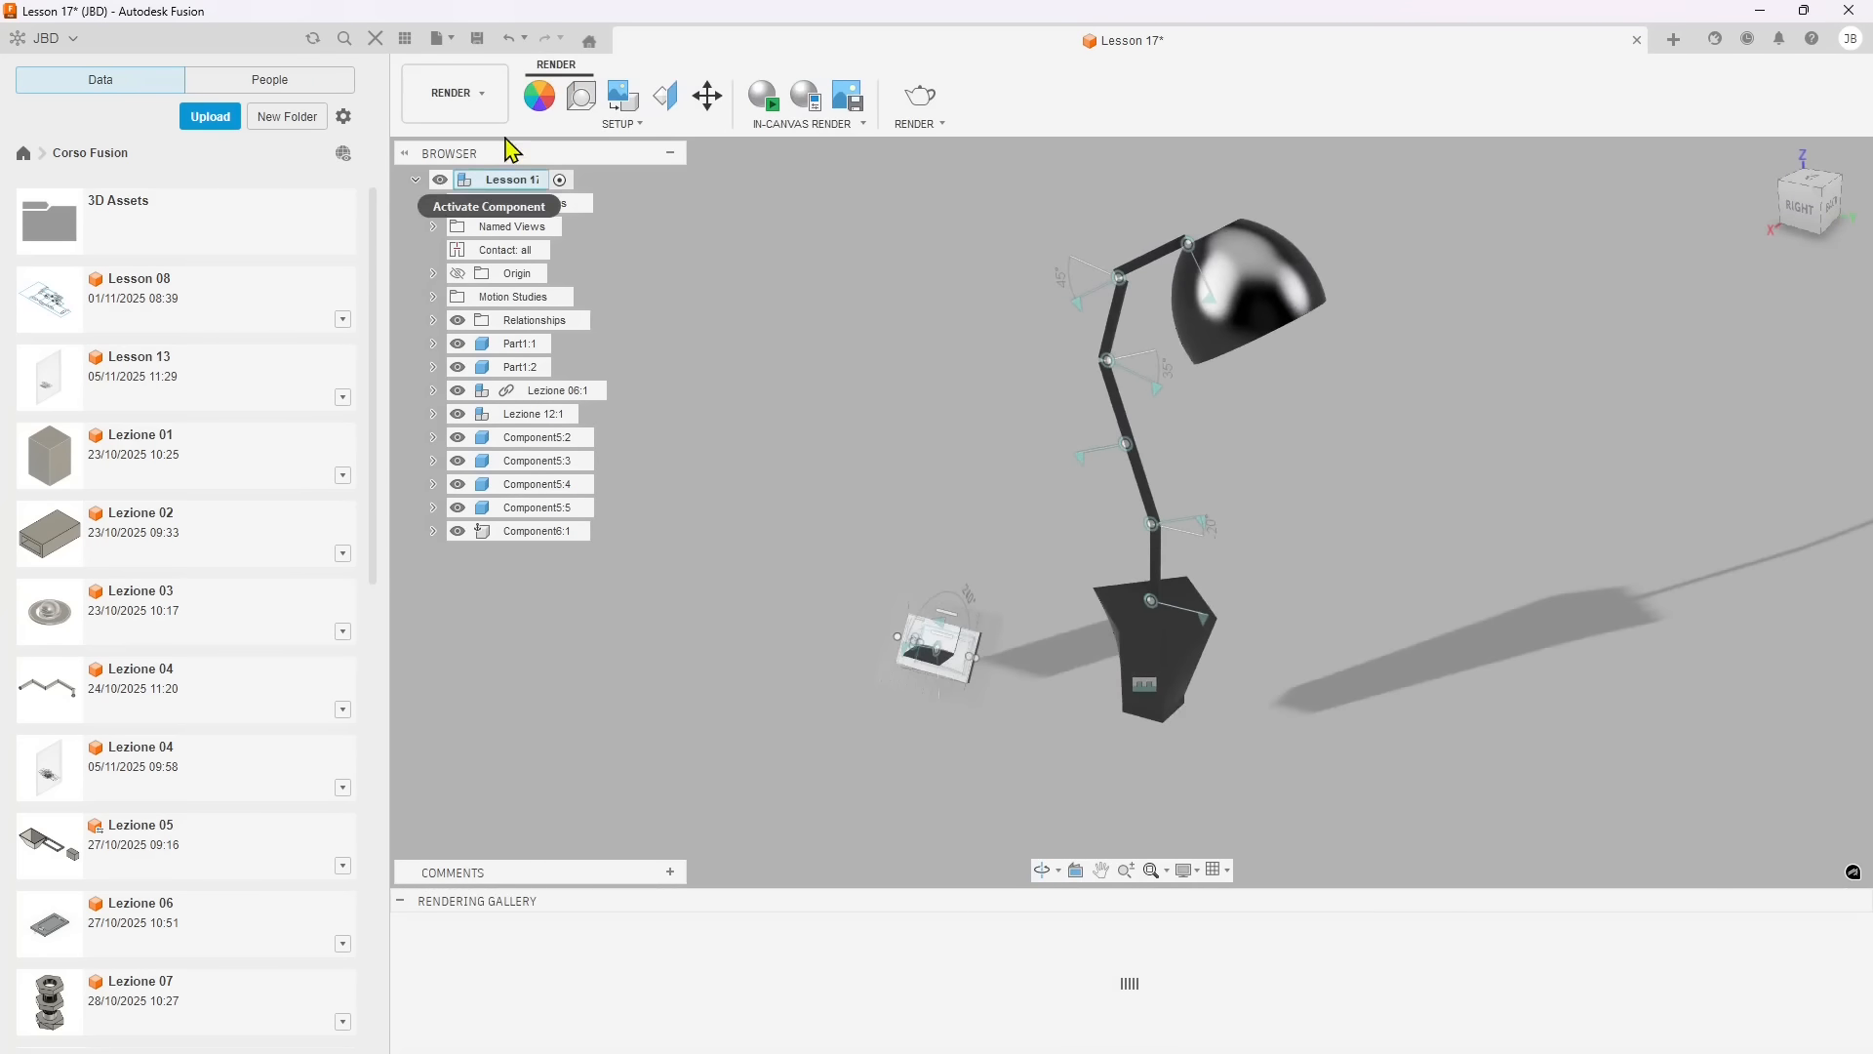
left_click(457, 105)
left_click(451, 147)
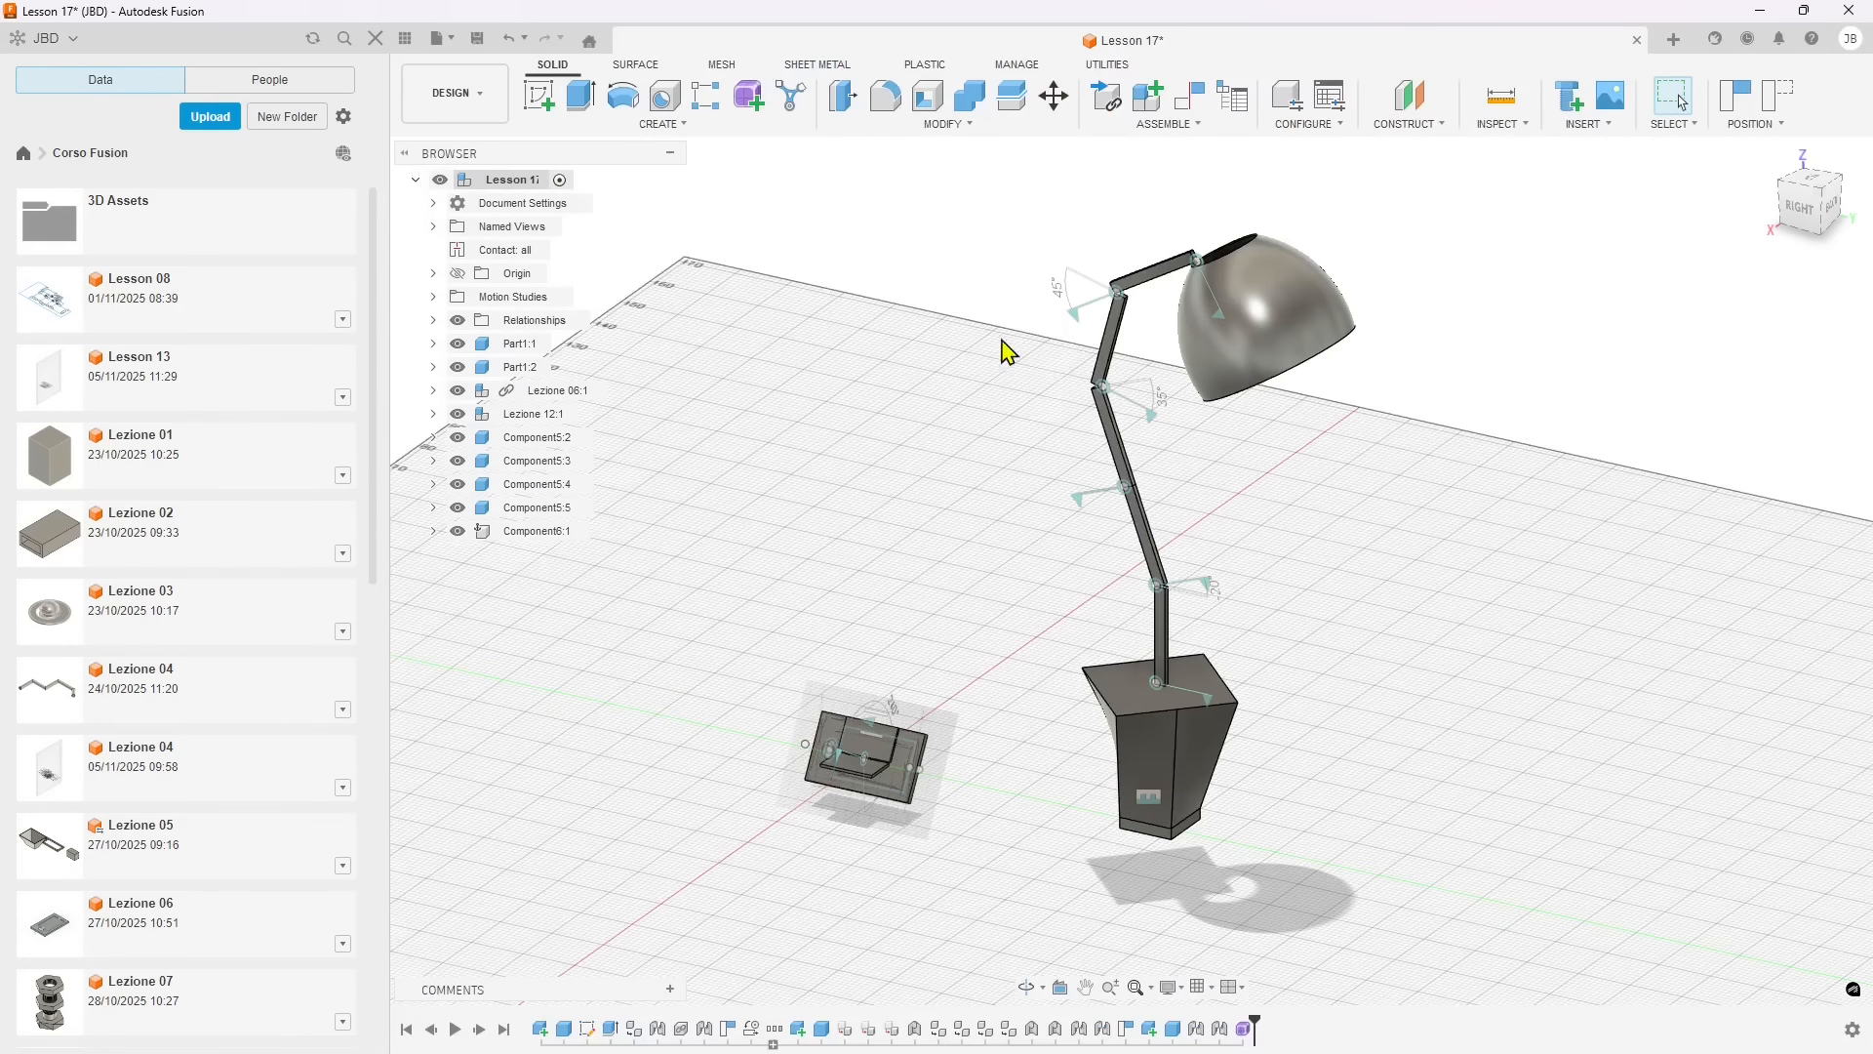
- Drive the revolute joint midway along the lamp arm to 20 degrees and send that joint back to its home position
middle_click_drag(1044, 713, 1158, 489, "shift")
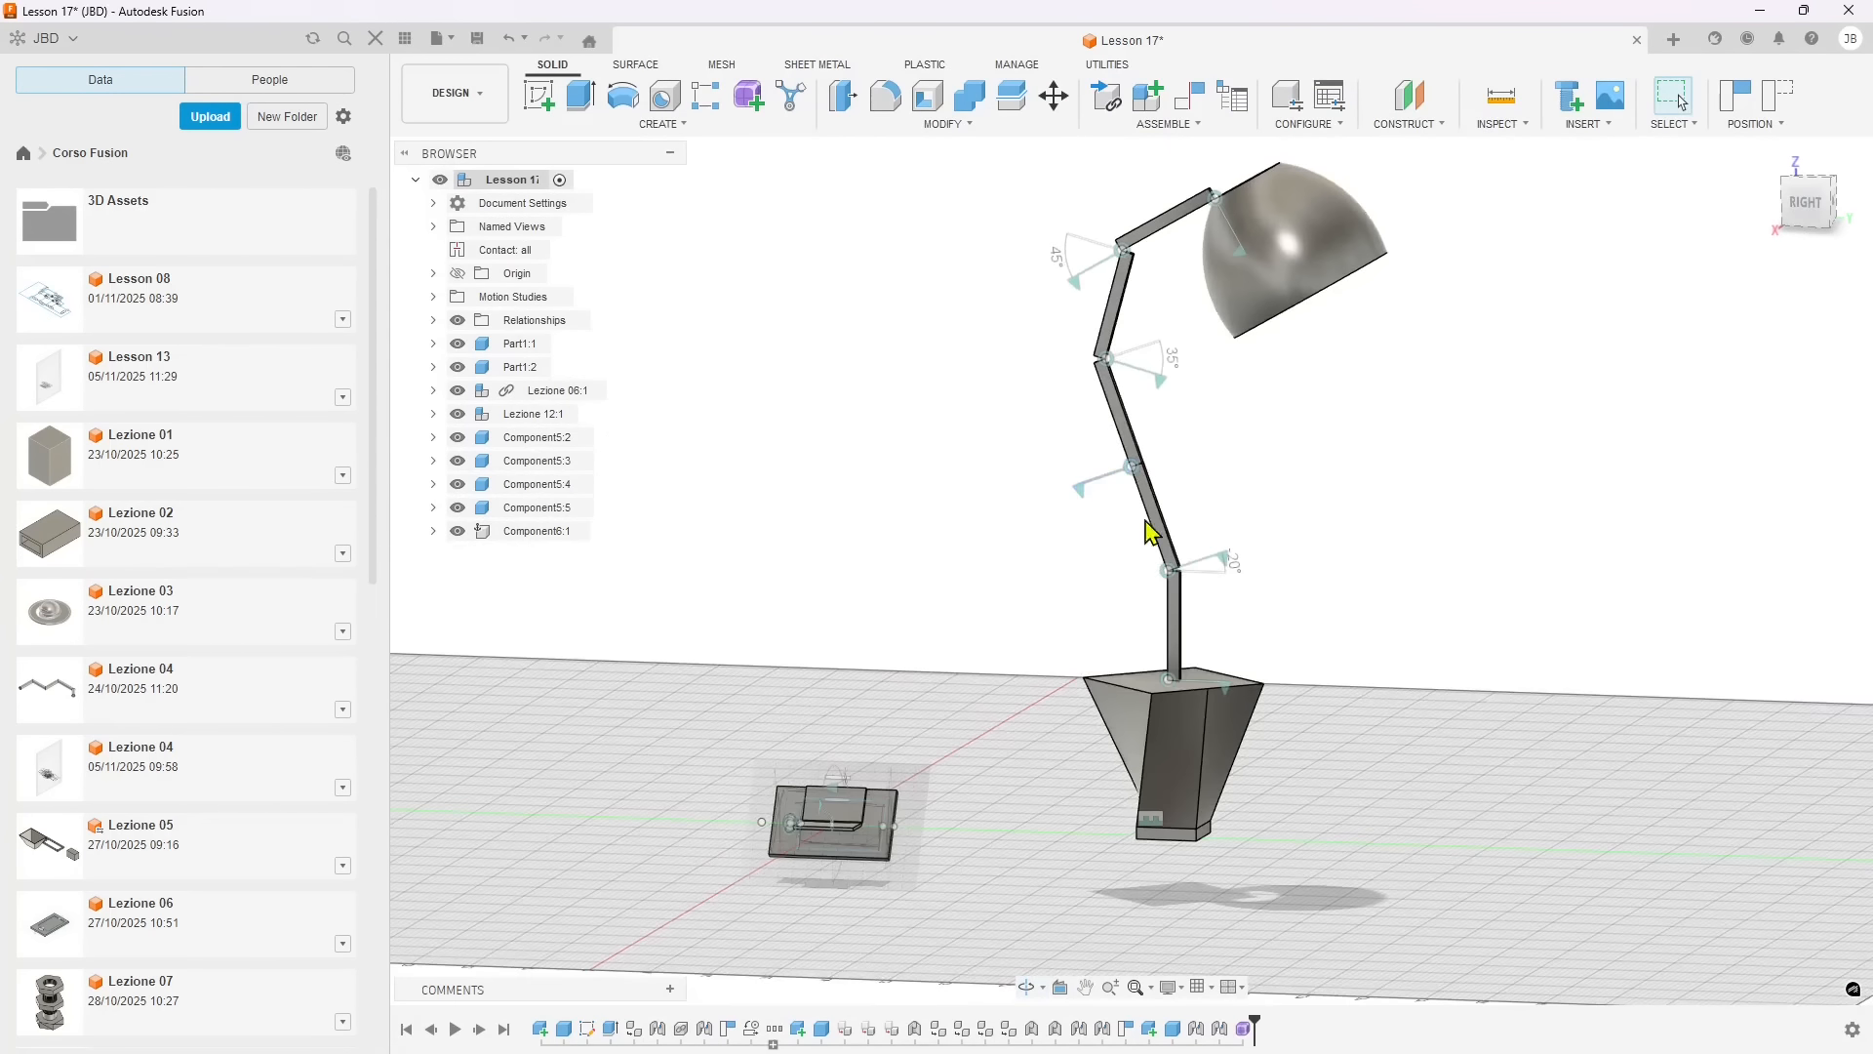
right_click(1131, 469)
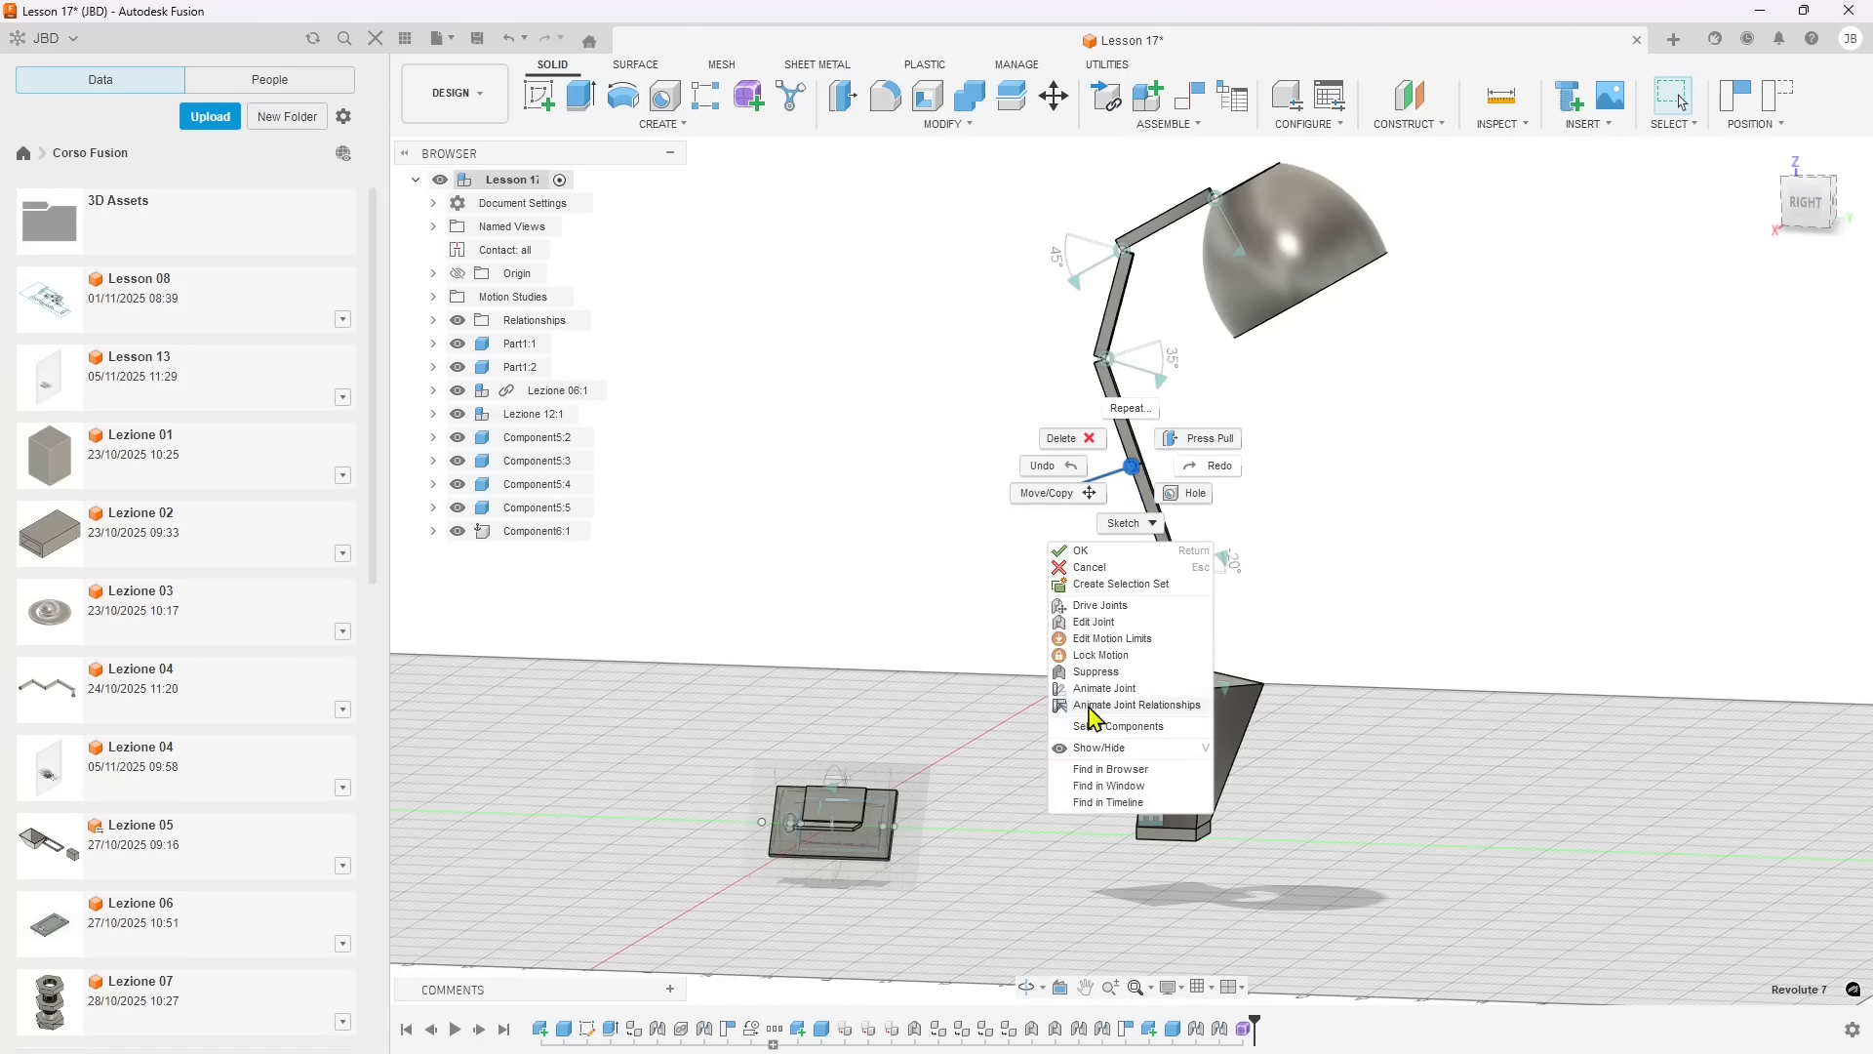
left_click(1093, 609)
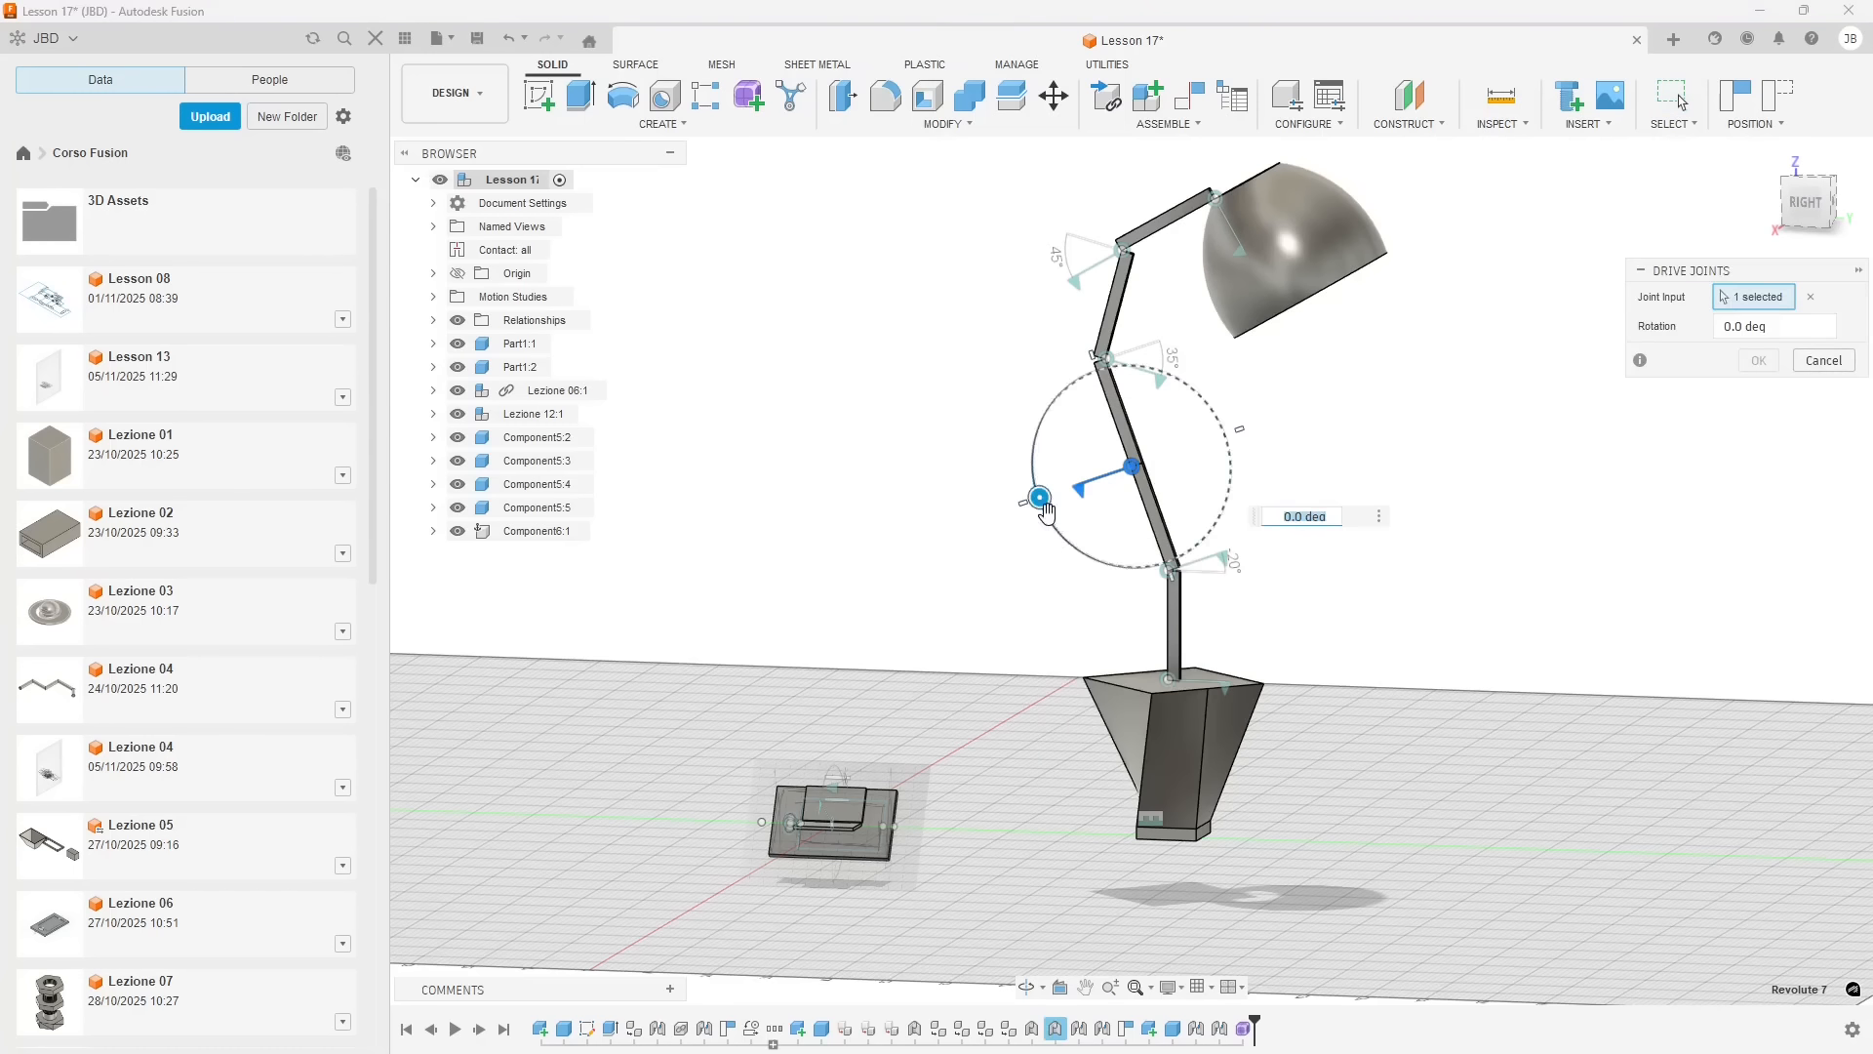
left_click_drag(1040, 497, 1039, 561)
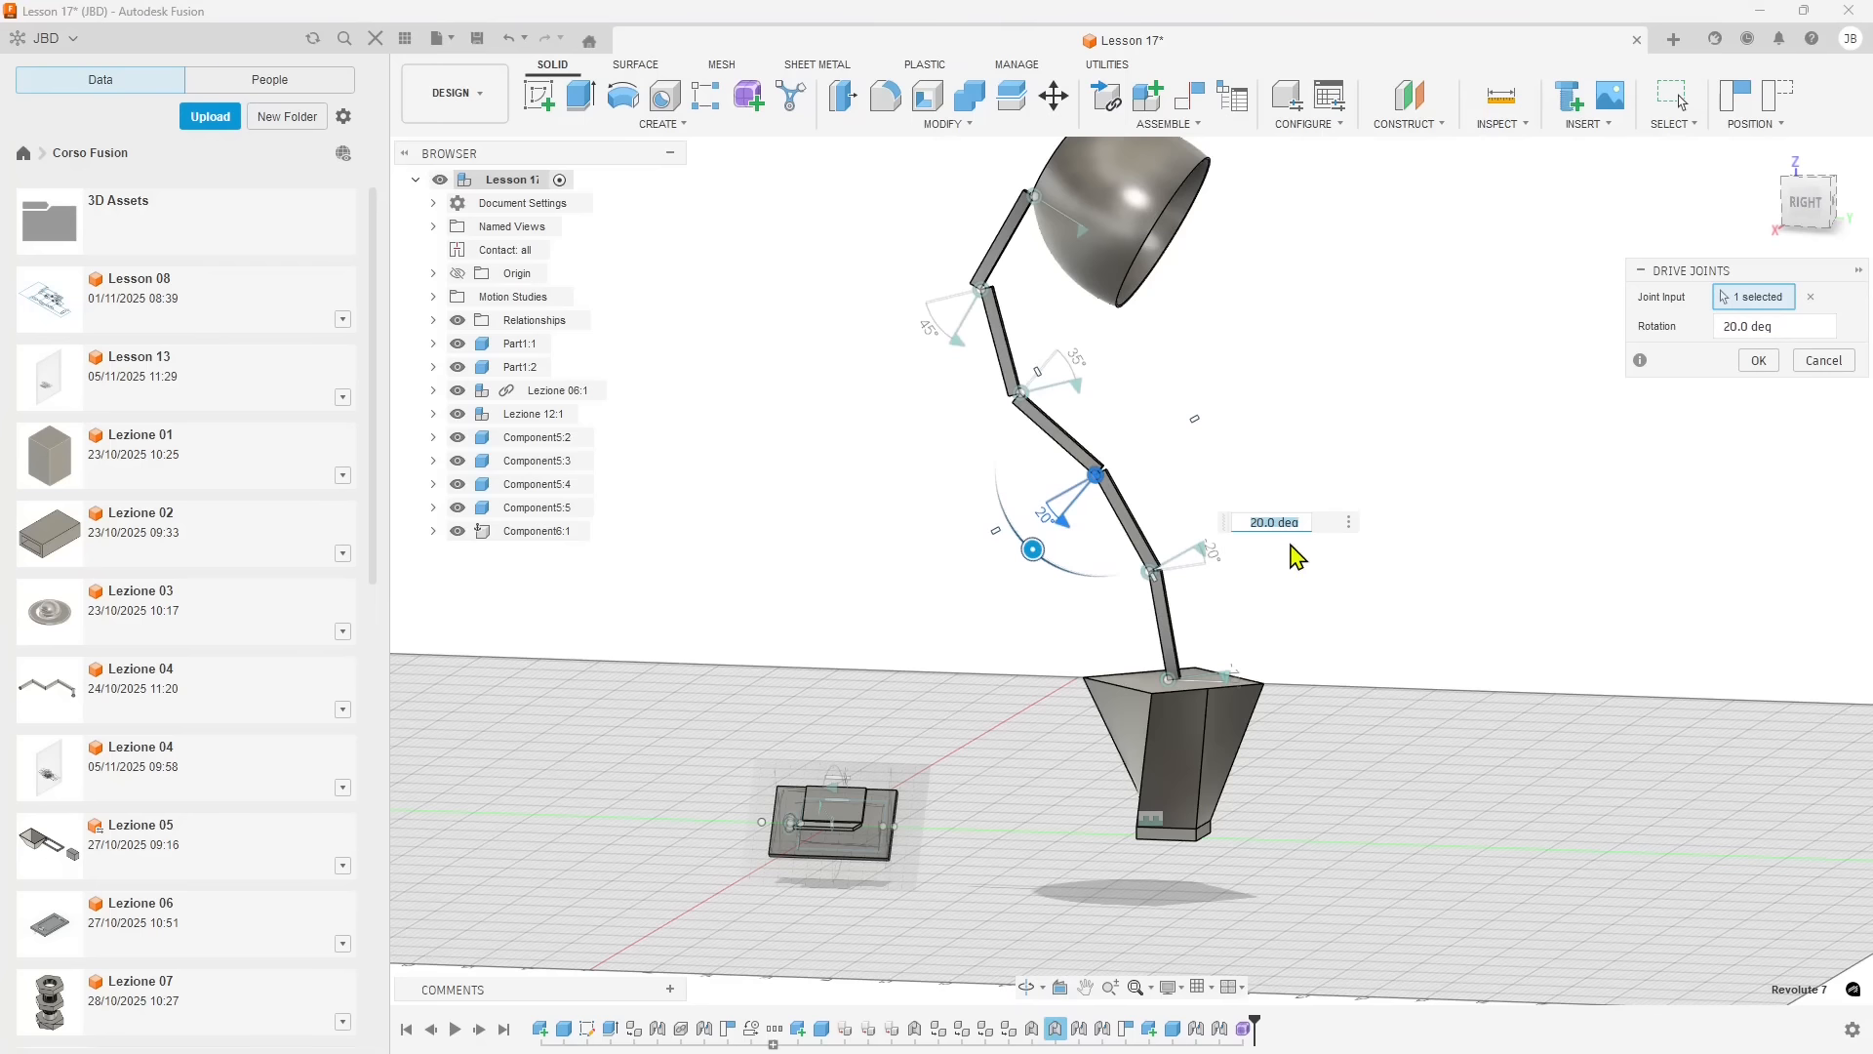
left_click(1759, 360)
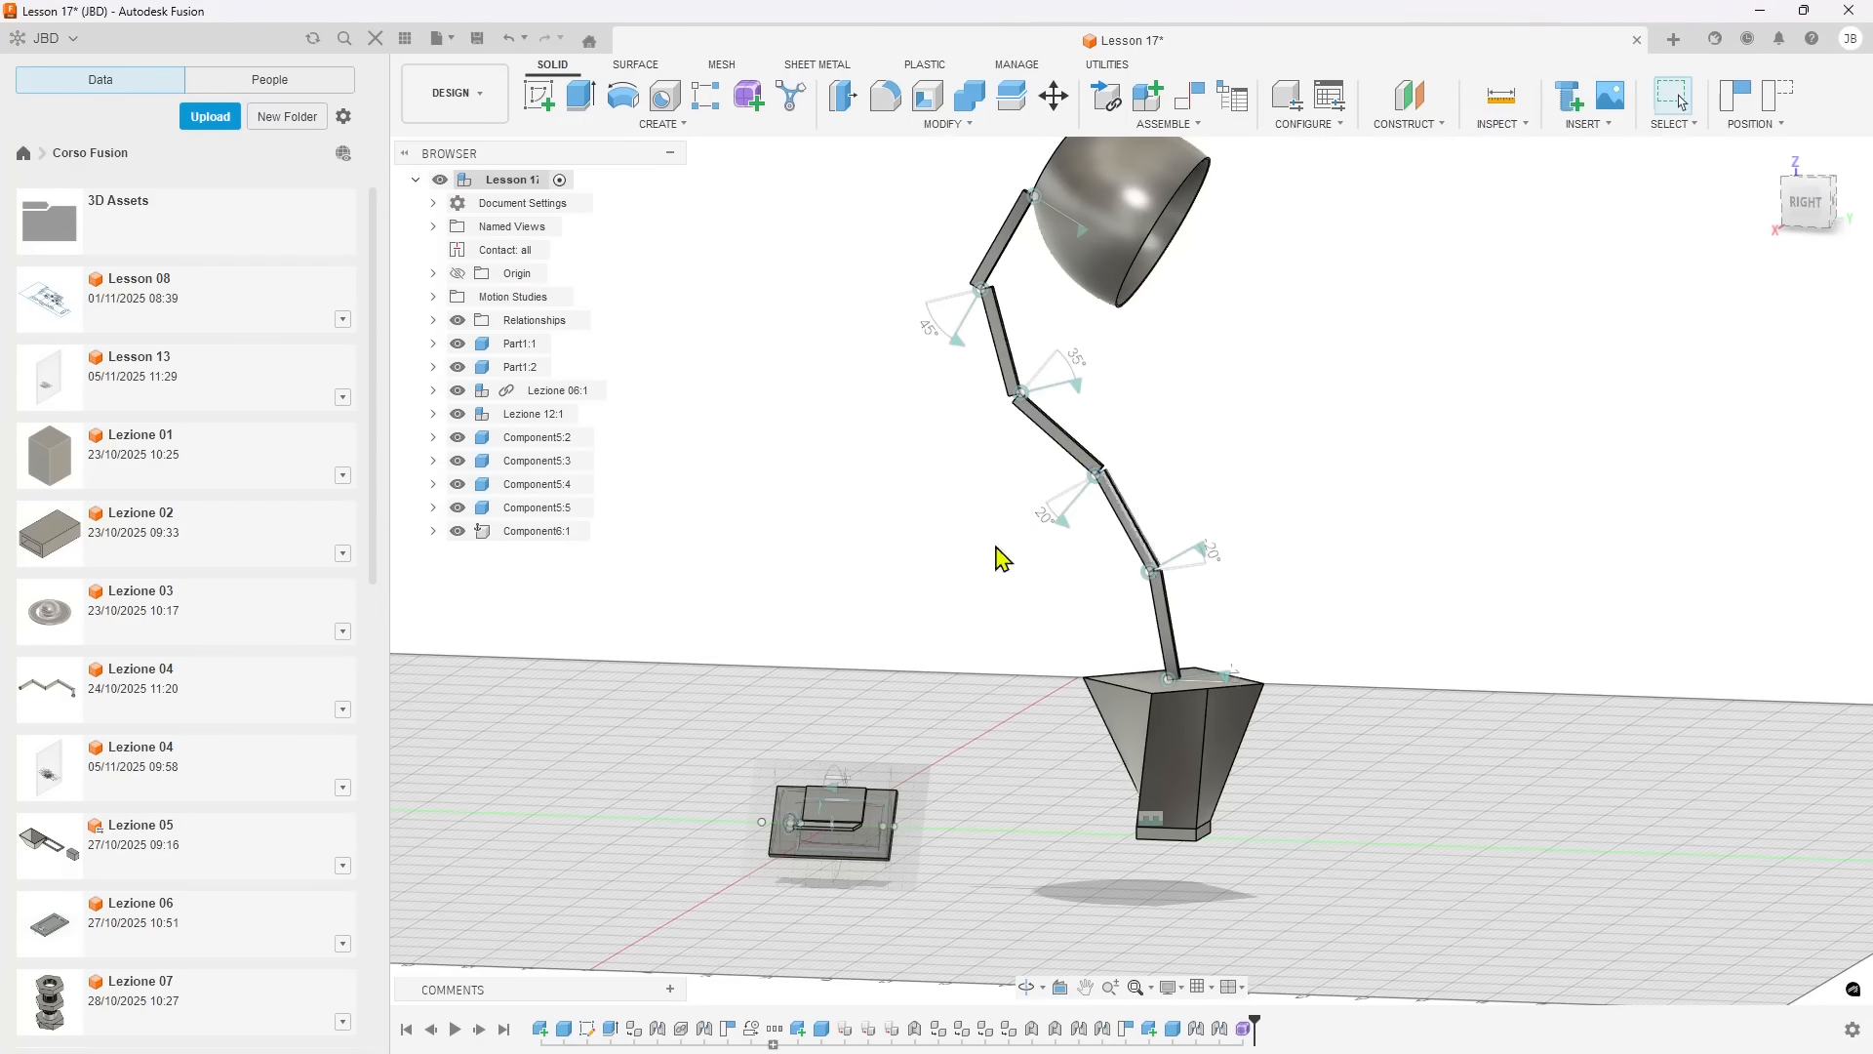
right_click(1099, 477)
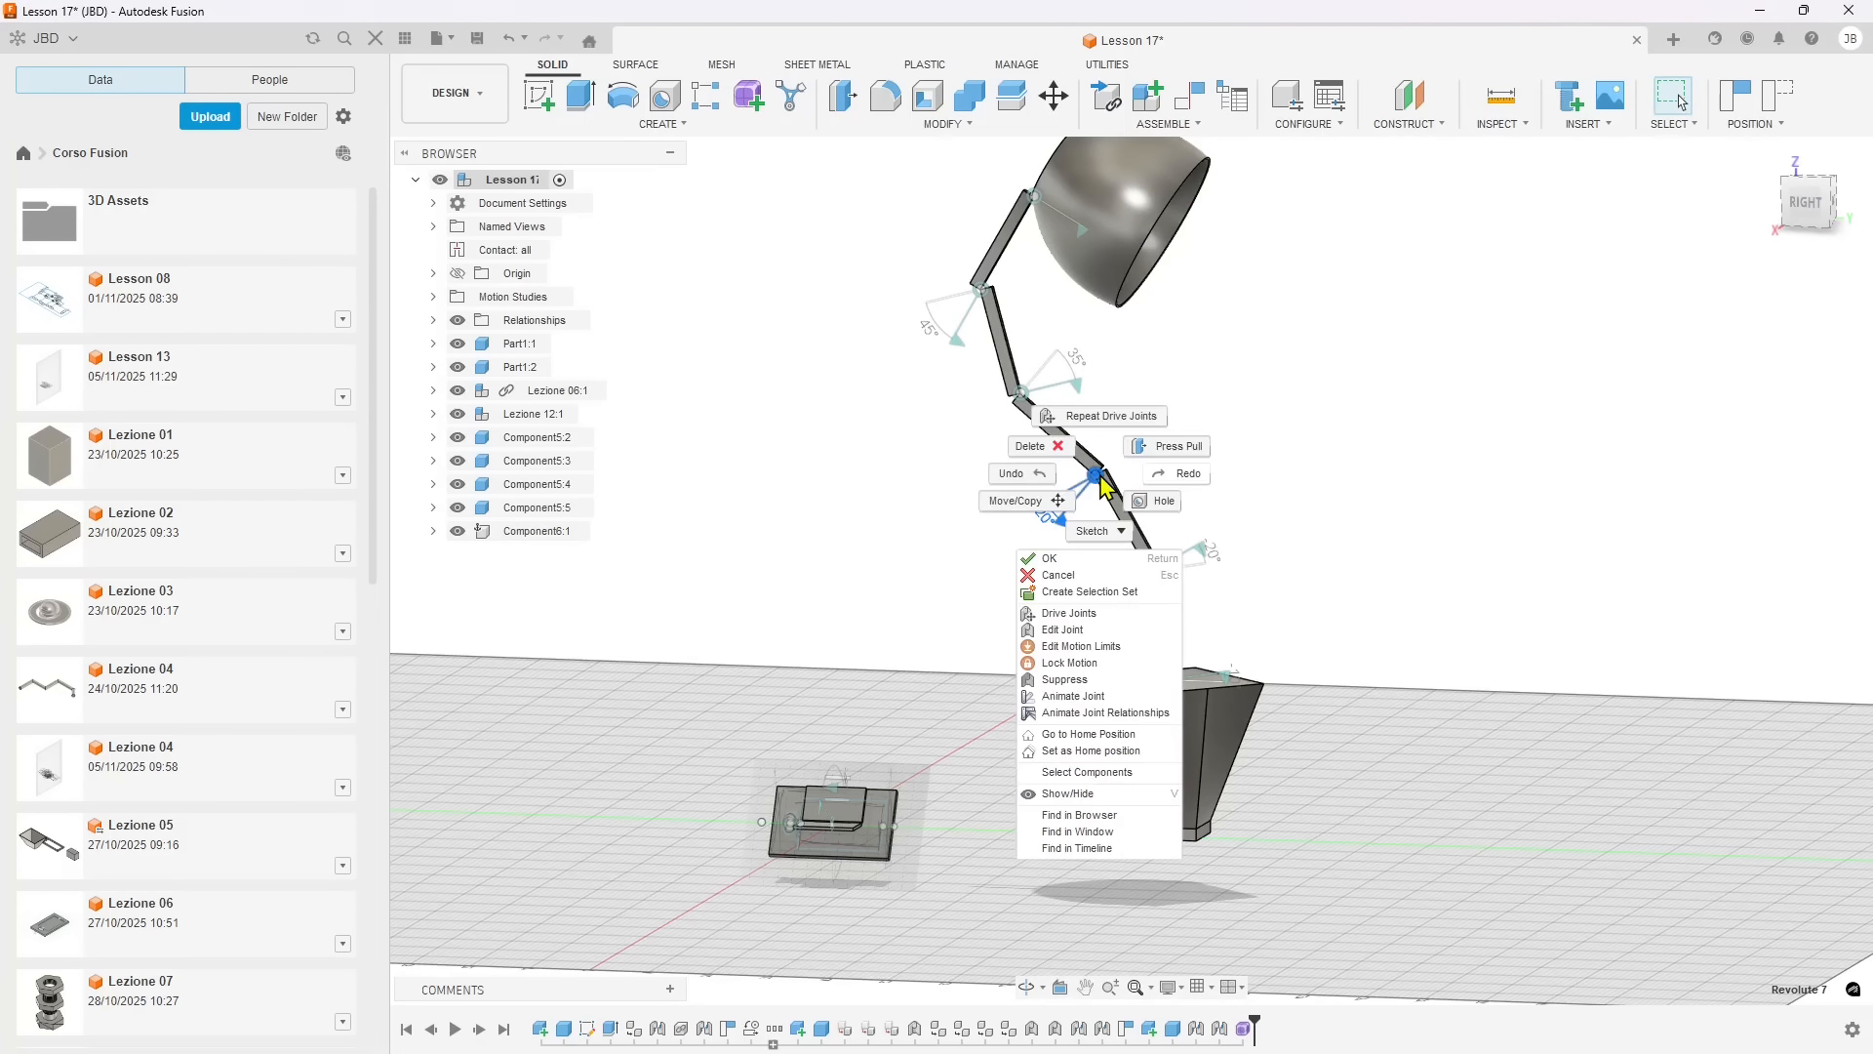
left_click(1085, 734)
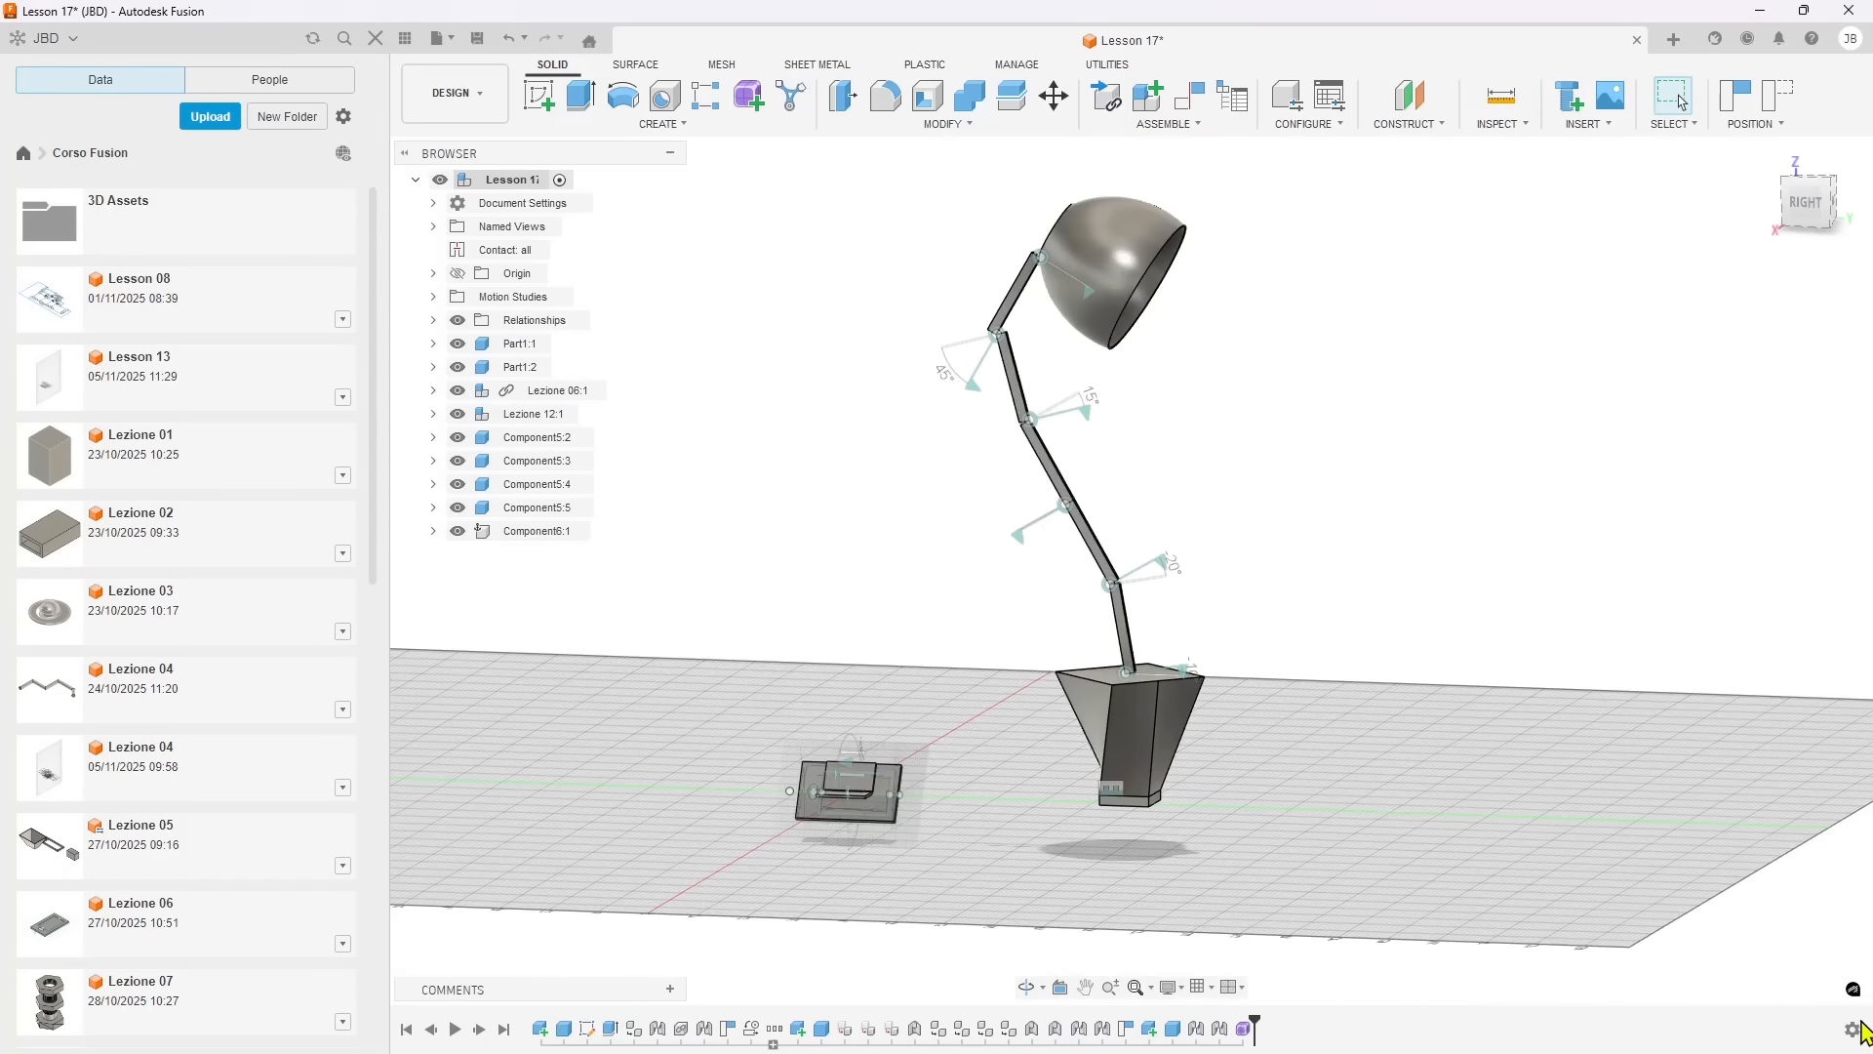
- Enable hiding of all inactive features and the component color swatch in the timeline options
left_click(1852, 1030)
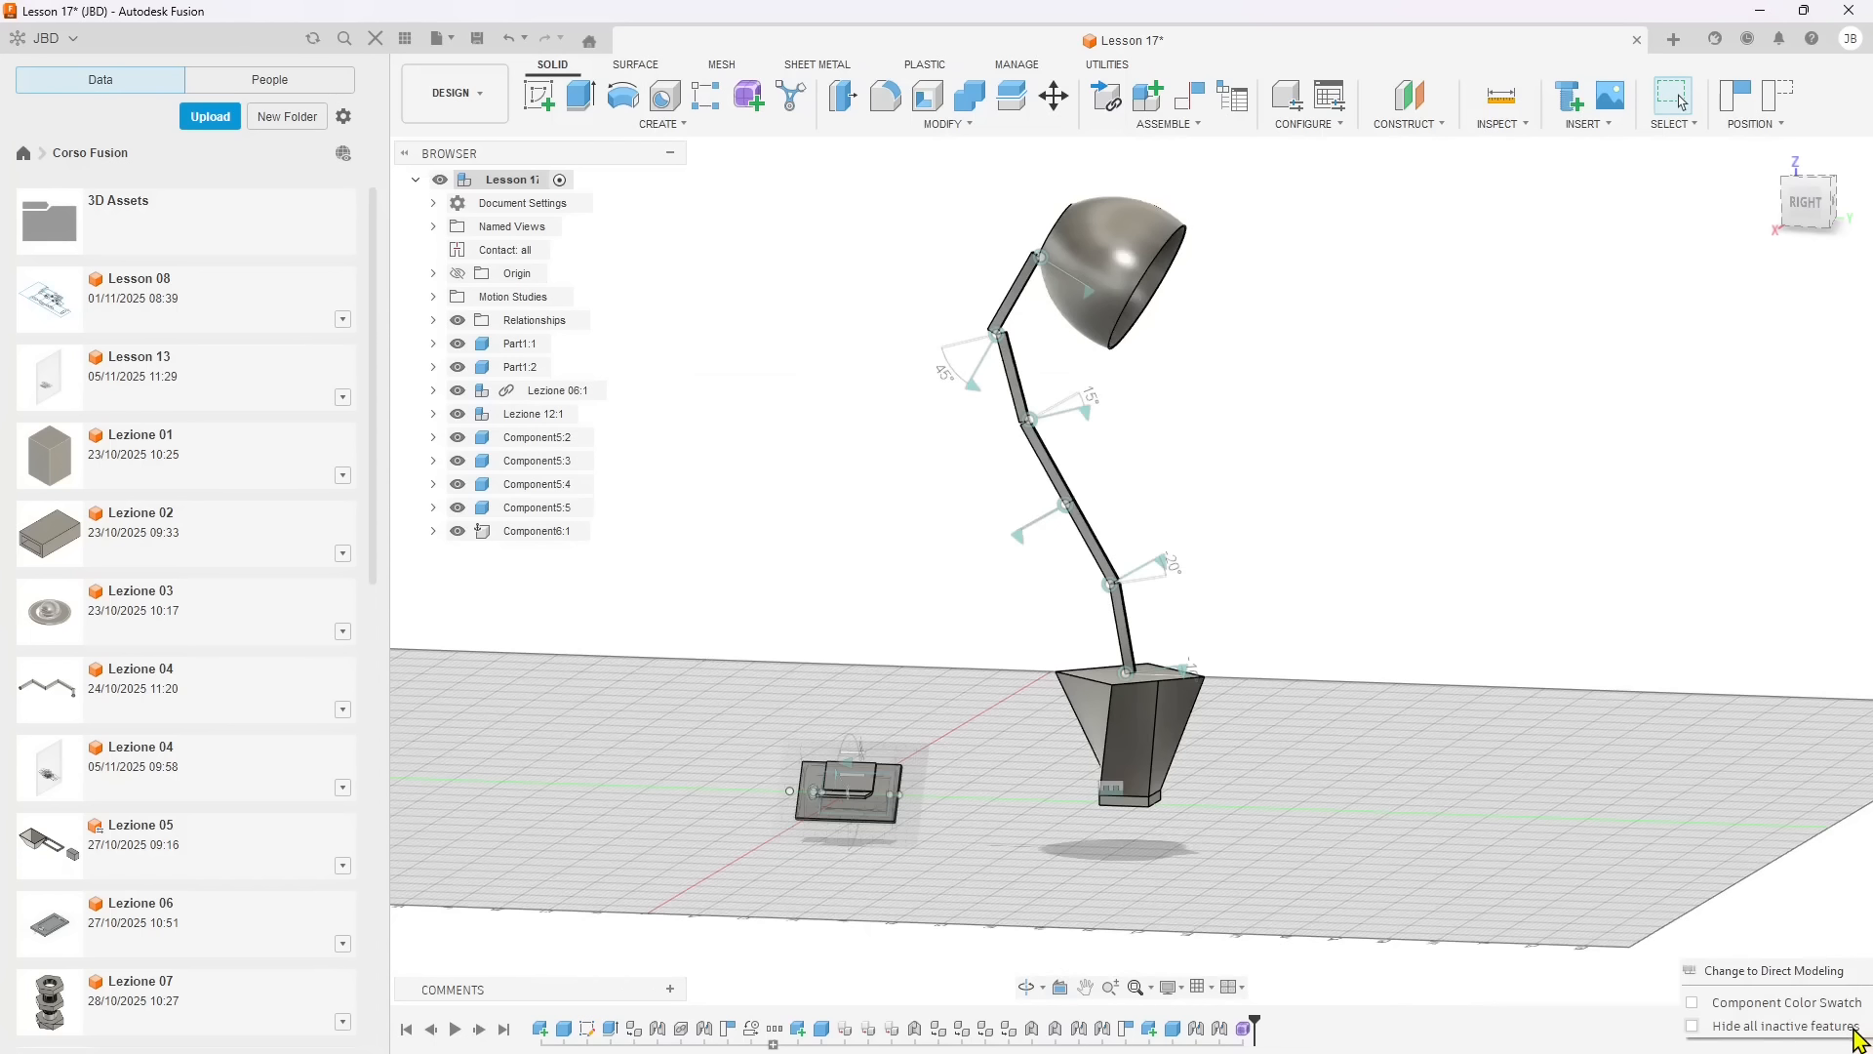
left_click(1694, 1030)
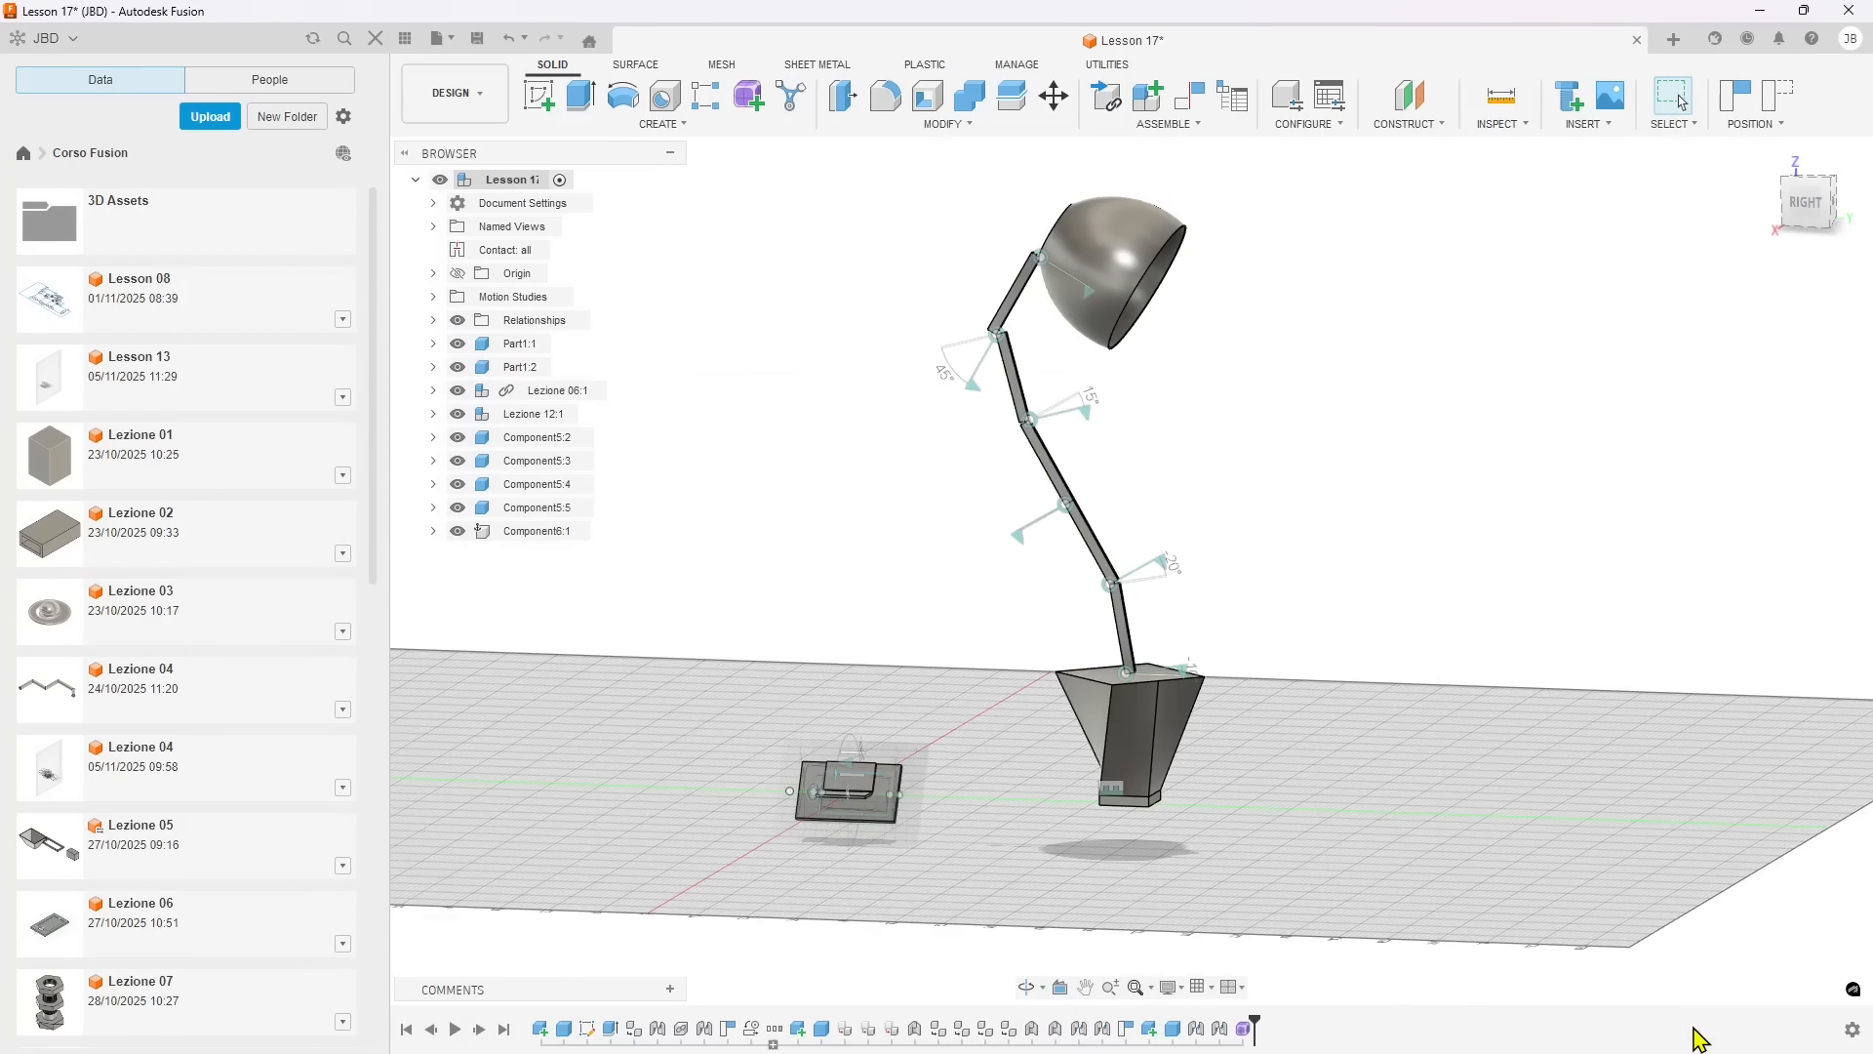
left_click(1846, 1034)
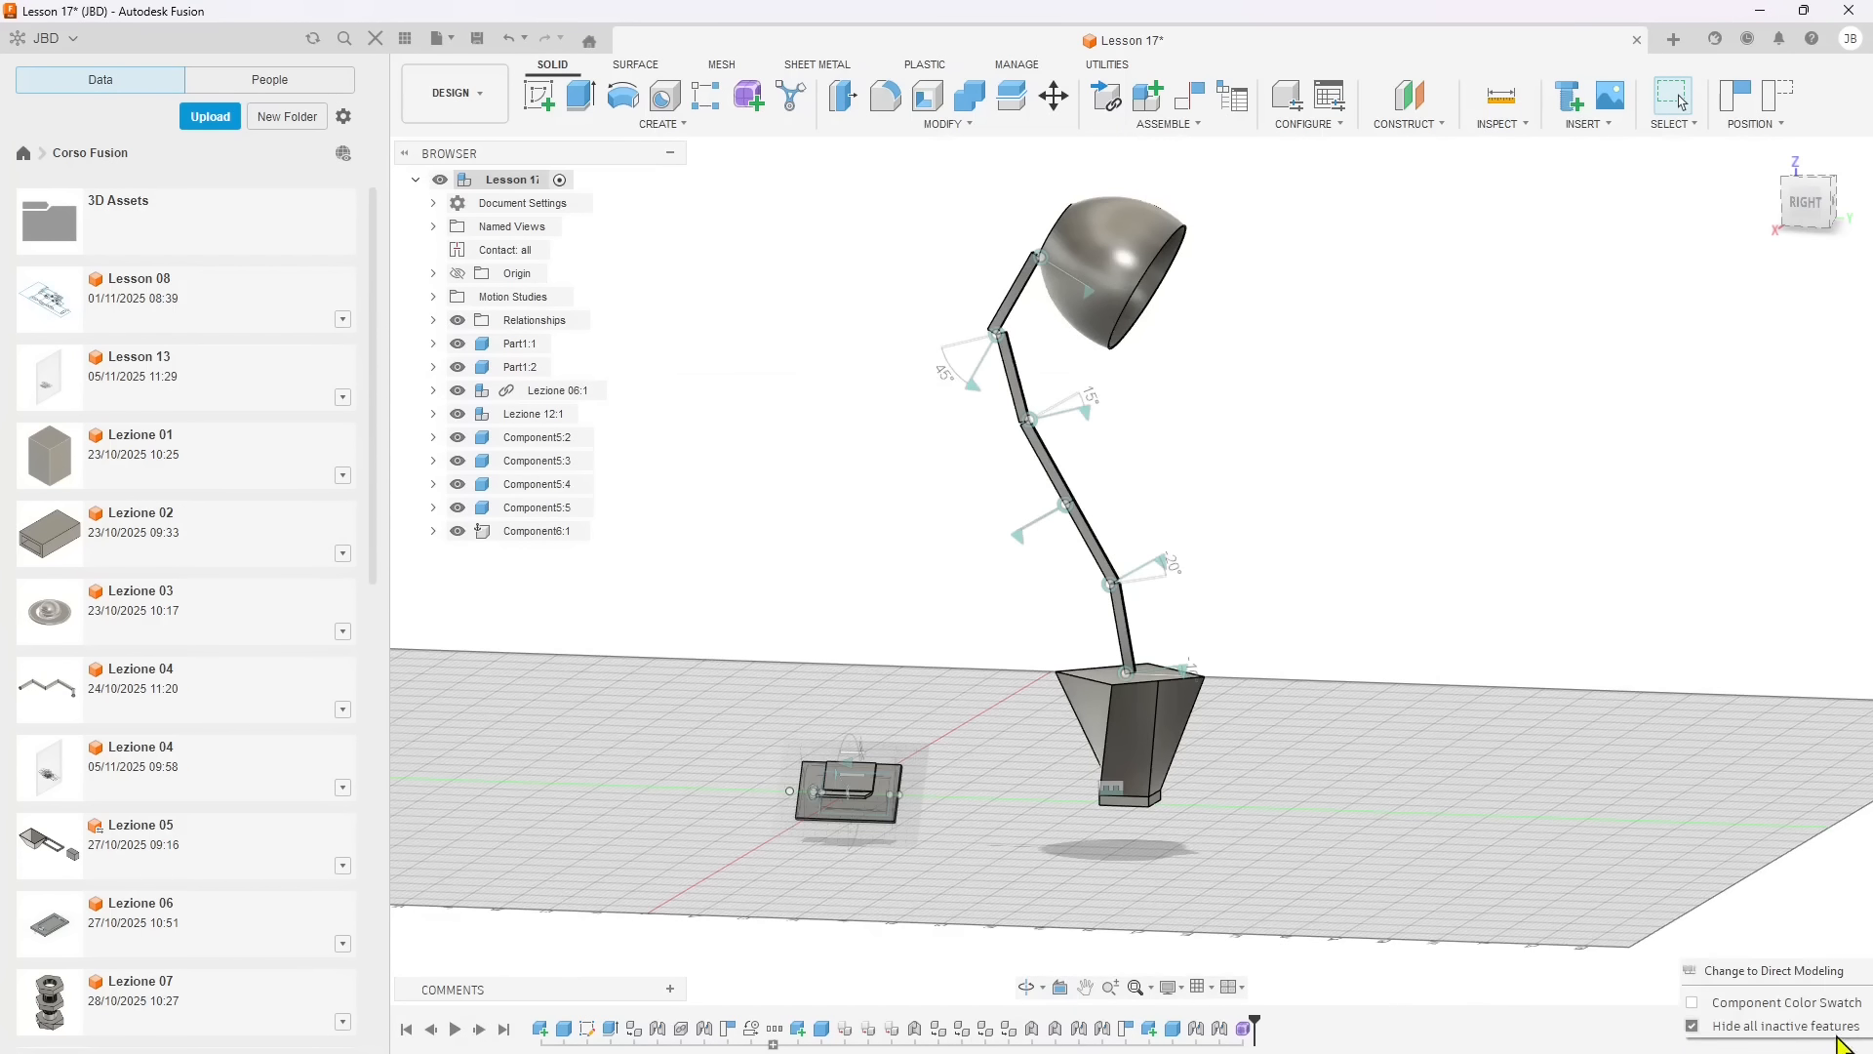
left_click(1694, 1004)
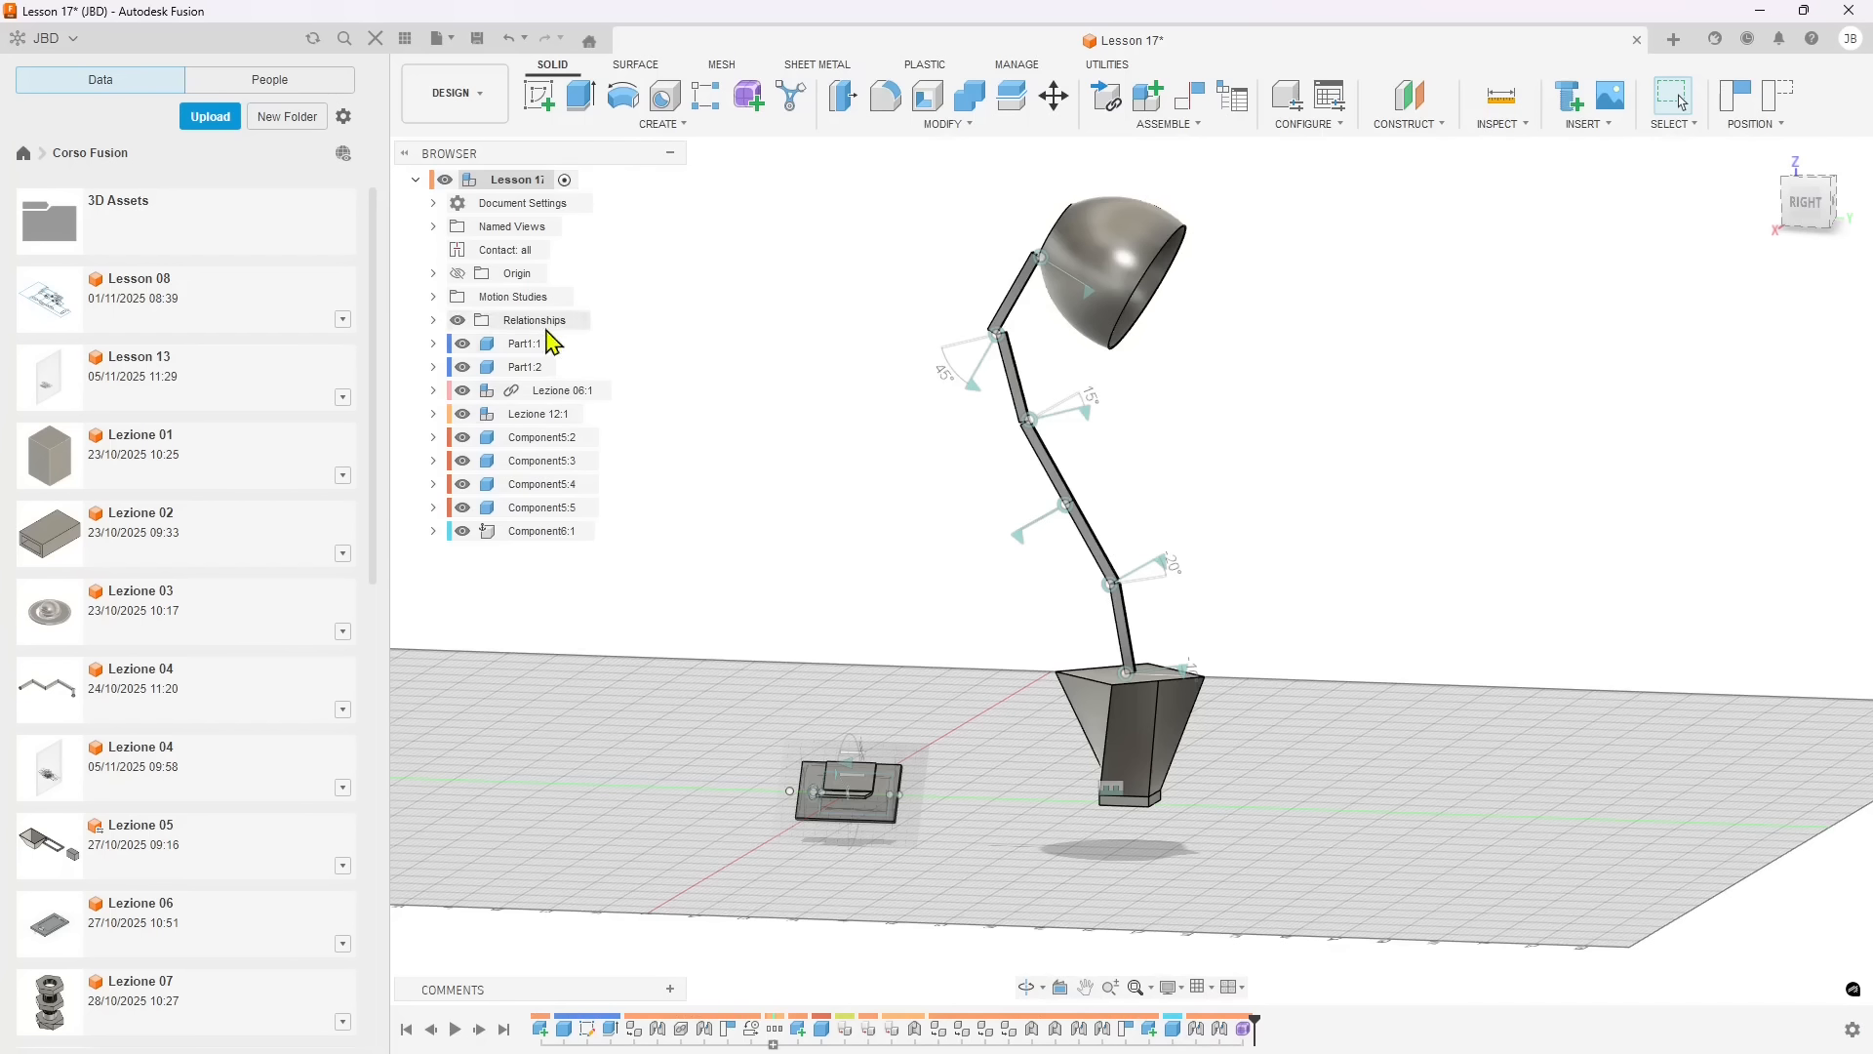
- Display the lamp assembly in distinct component colors, inspect it from several angles, and restore its normal appearance
middle_click_drag(1062, 619, 1053, 634, "shift")
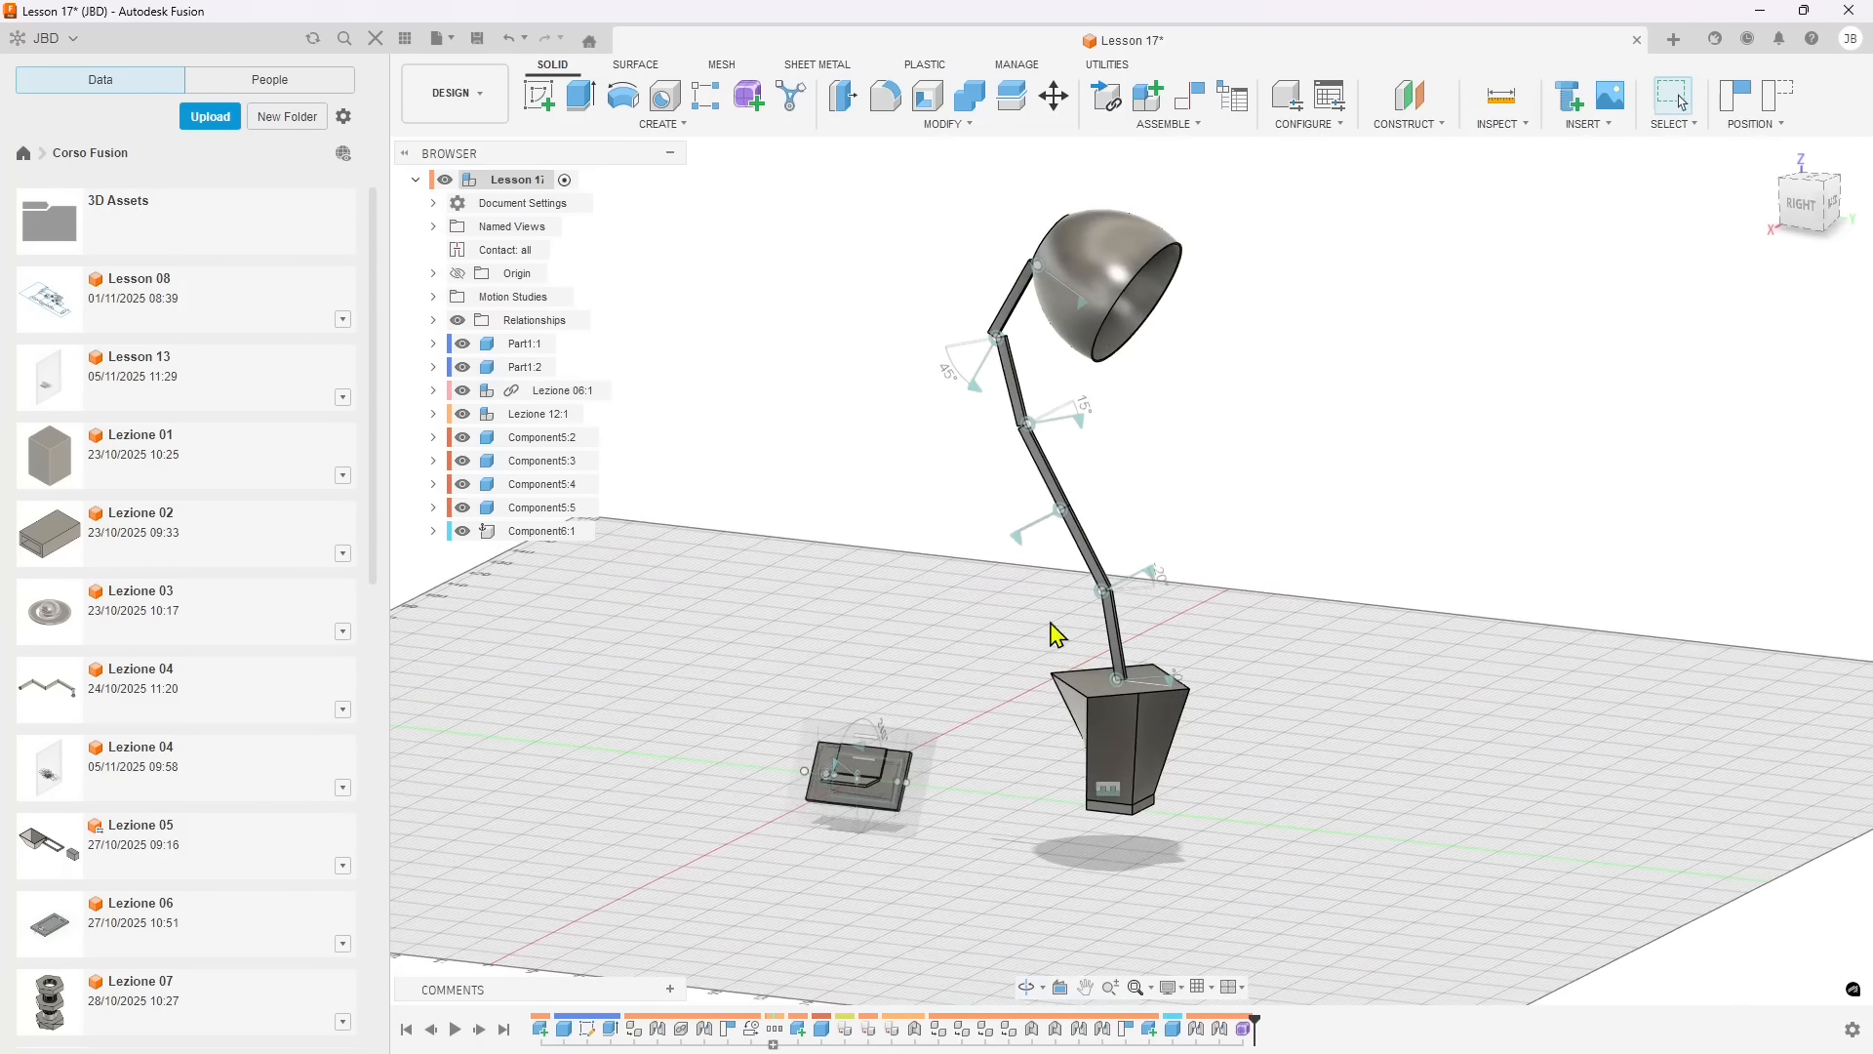
left_click(1098, 65)
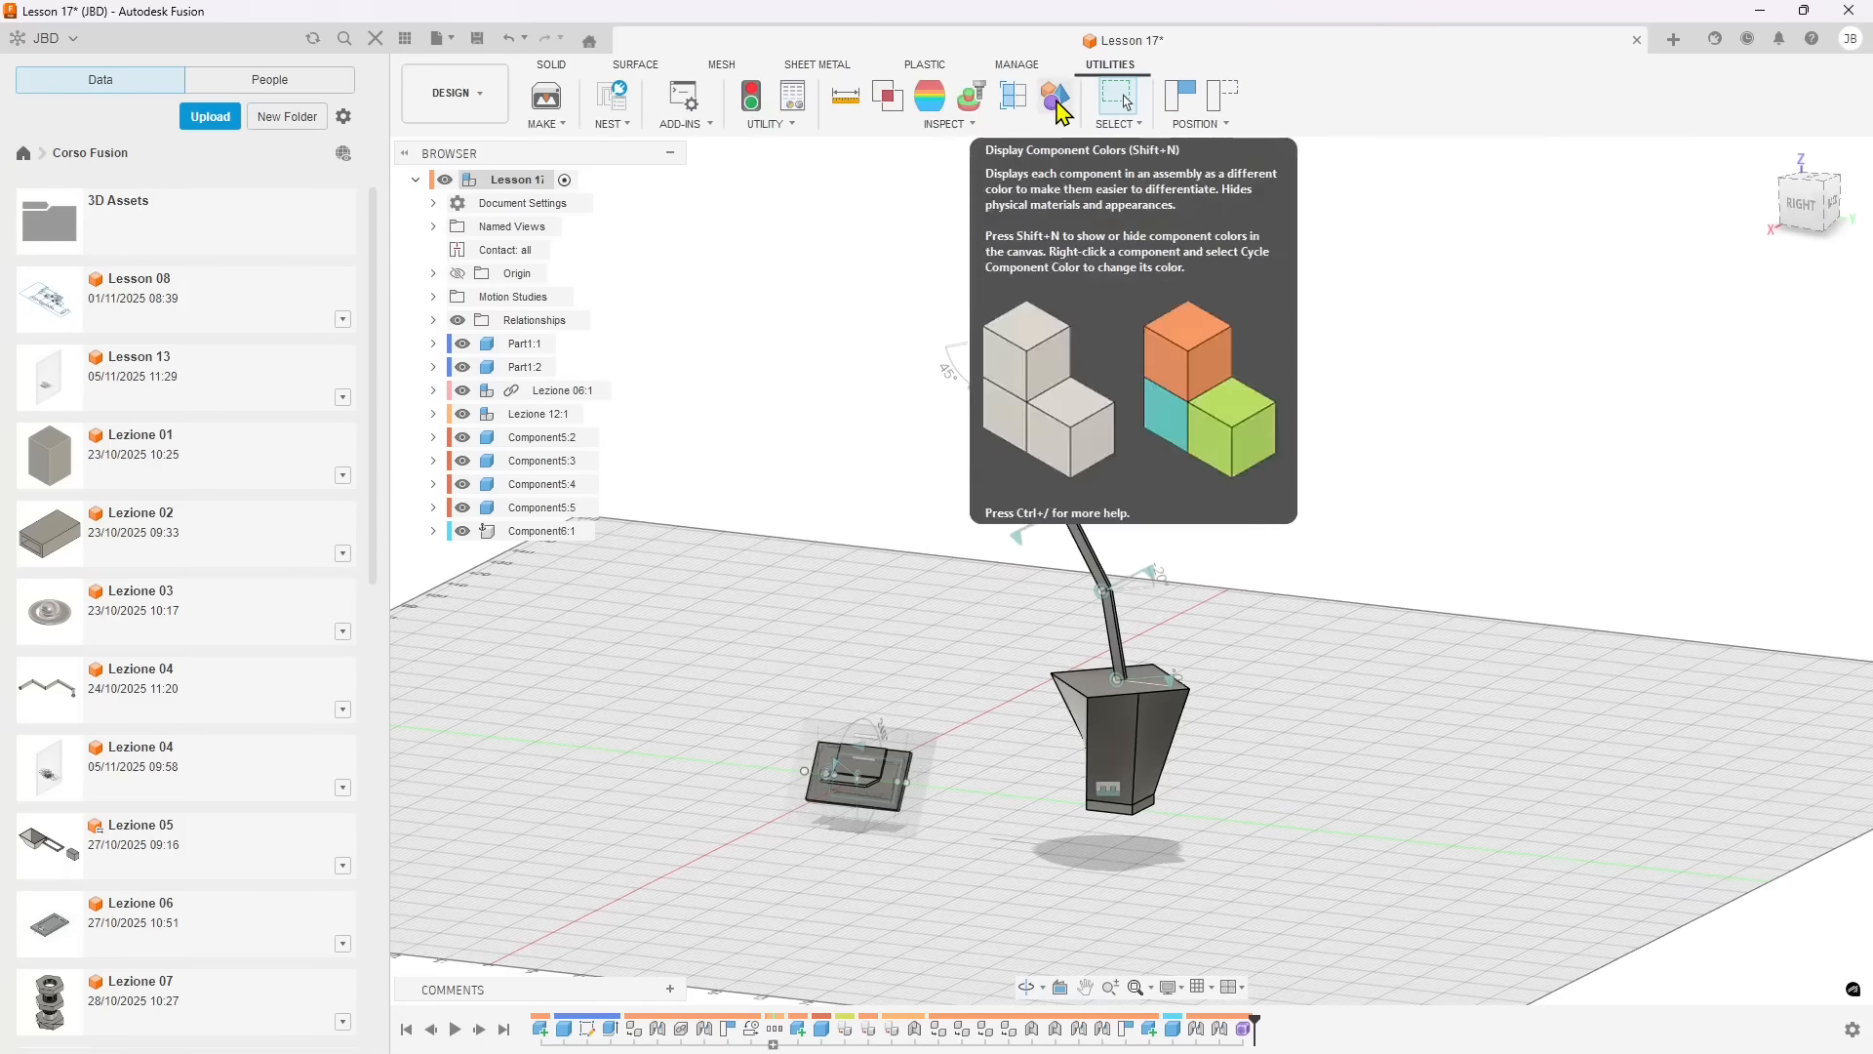
left_click(1057, 101)
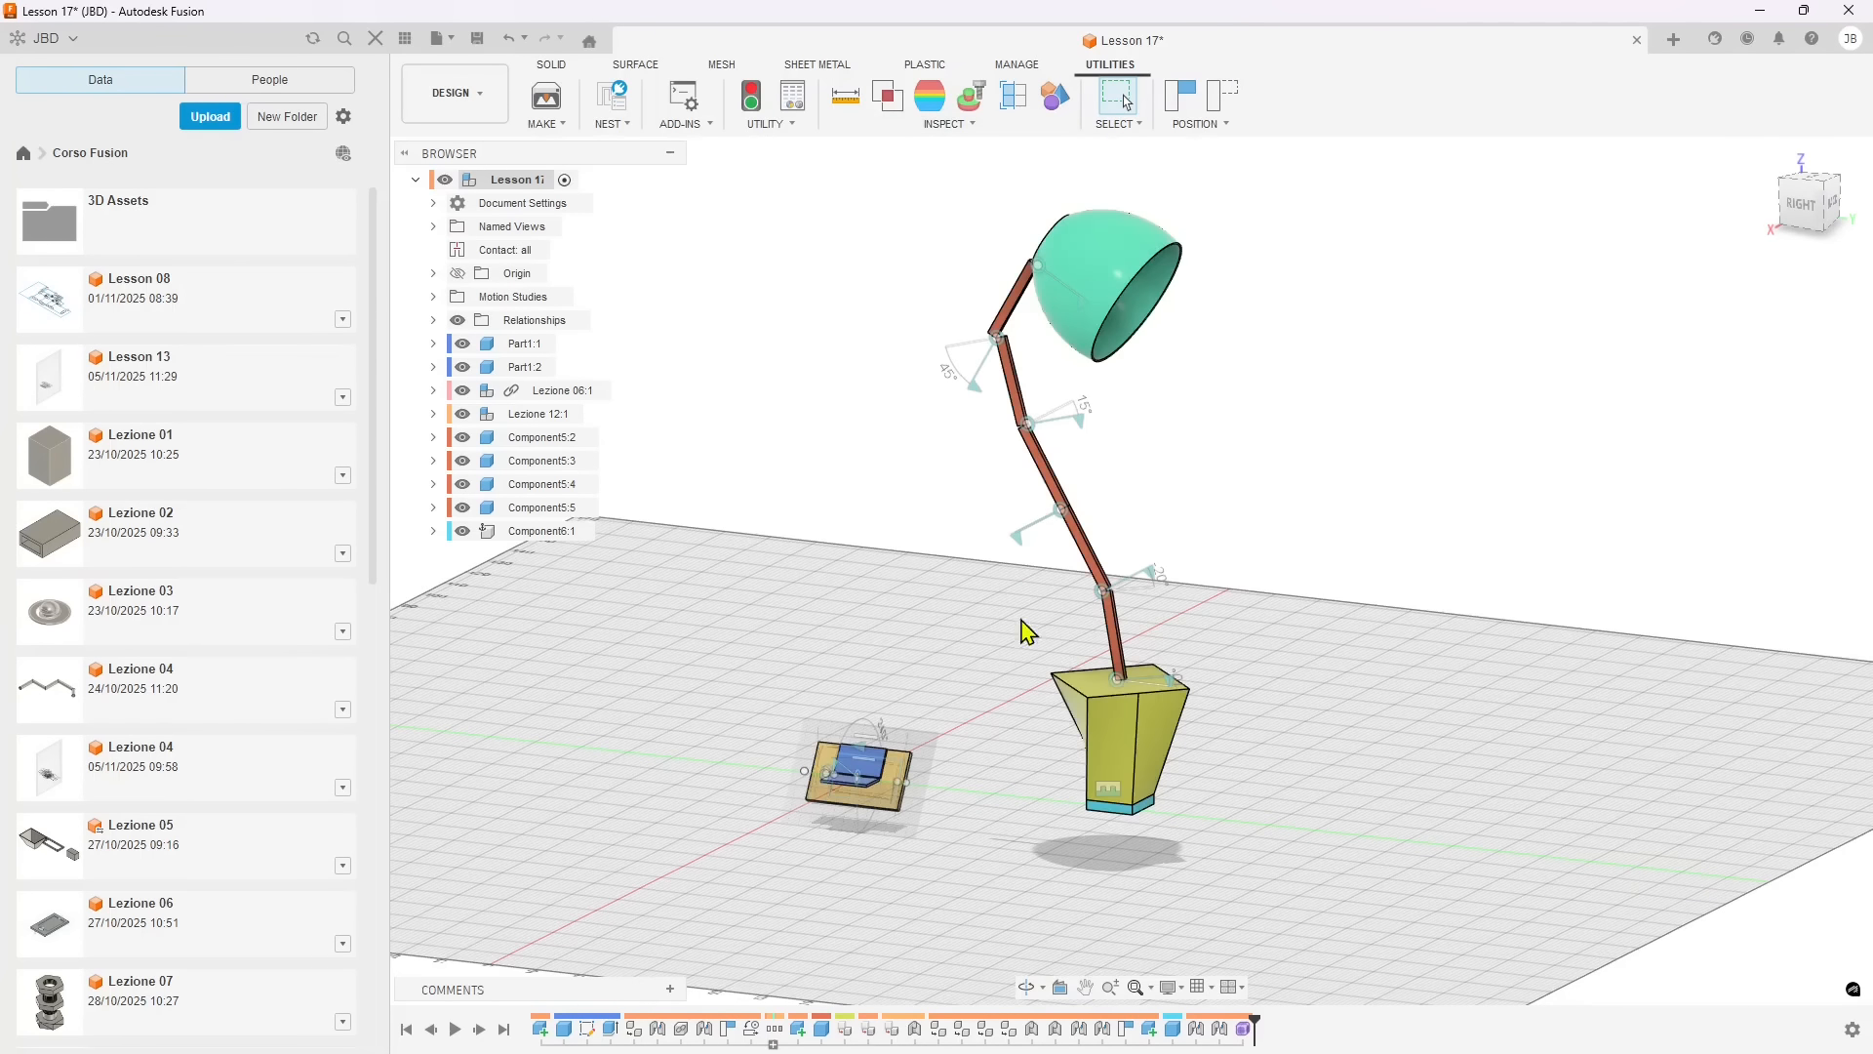
mouse_move(1025, 627)
middle_mouse_down("shift")
mouse_move(1330, 703)
mouse_move(1025, 435)
middle_mouse_up("shift")
mouse_move(1093, 602)
middle_mouse_down("shift")
mouse_move(1122, 546)
mouse_move(1106, 621)
middle_mouse_up("shift")
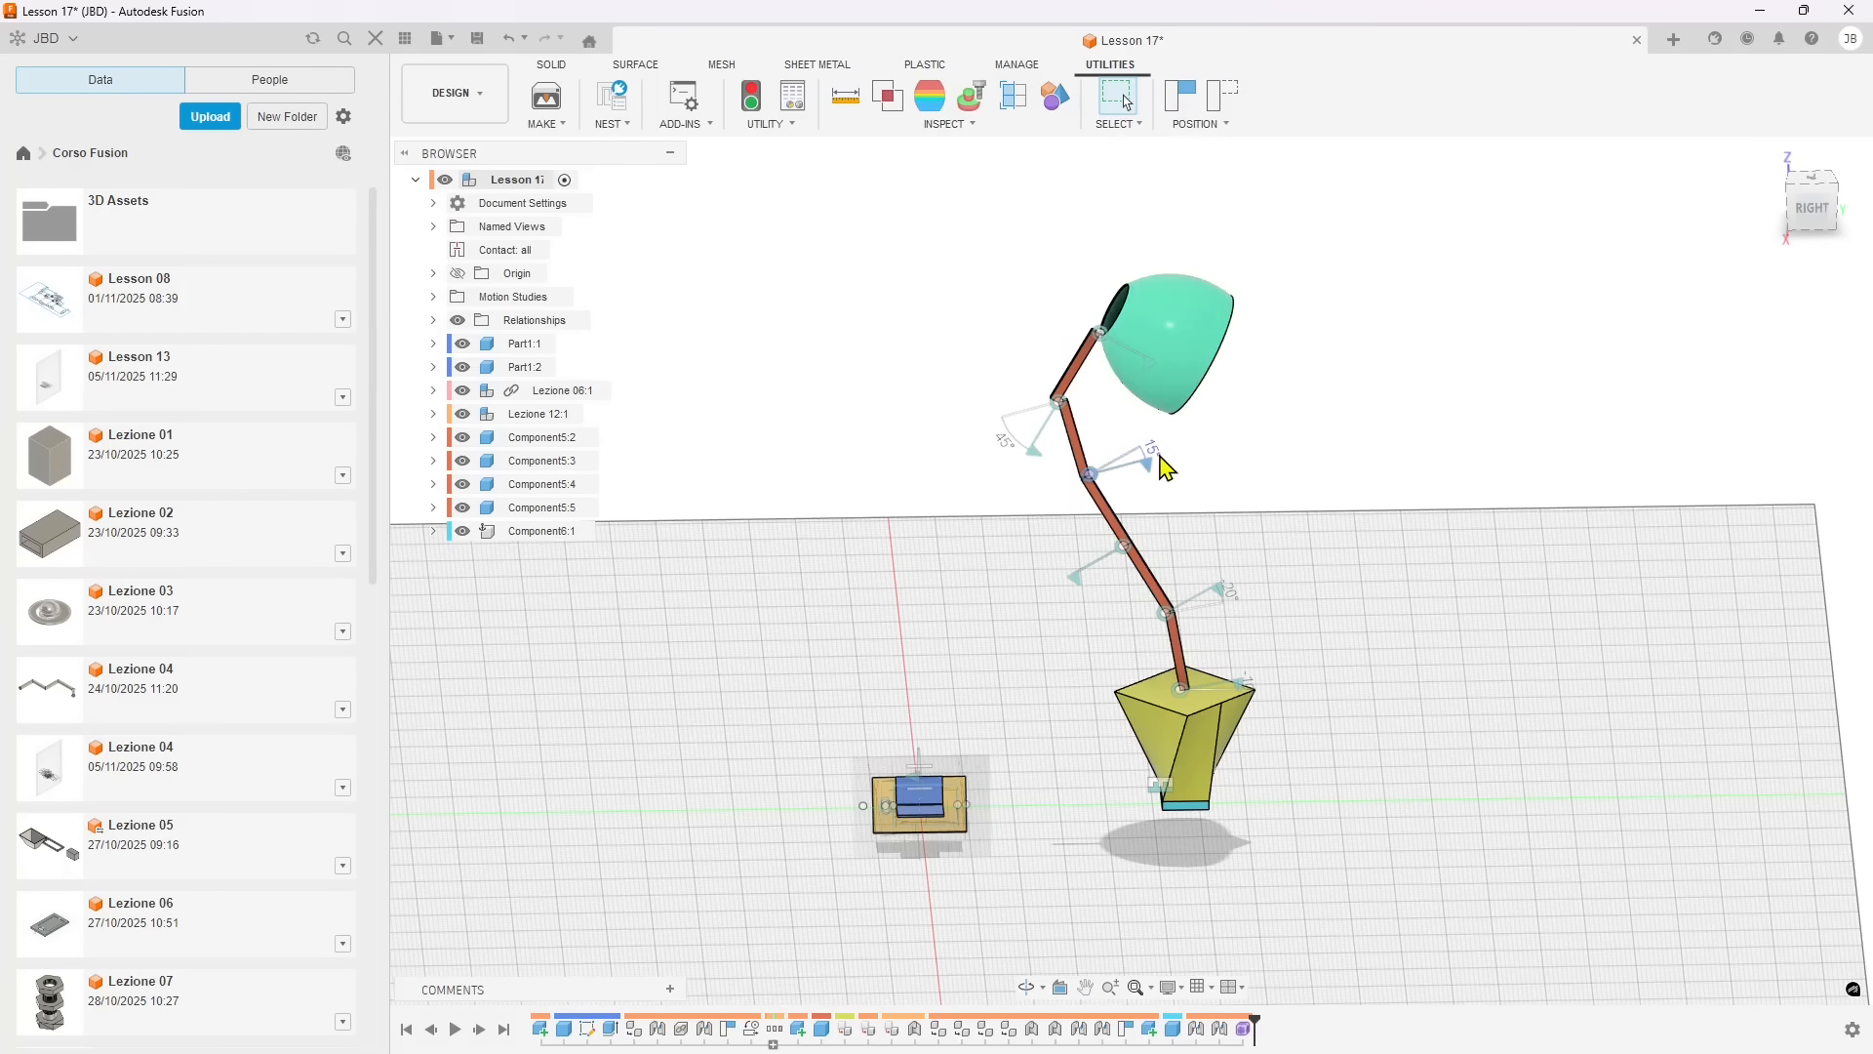
left_click(1054, 98)
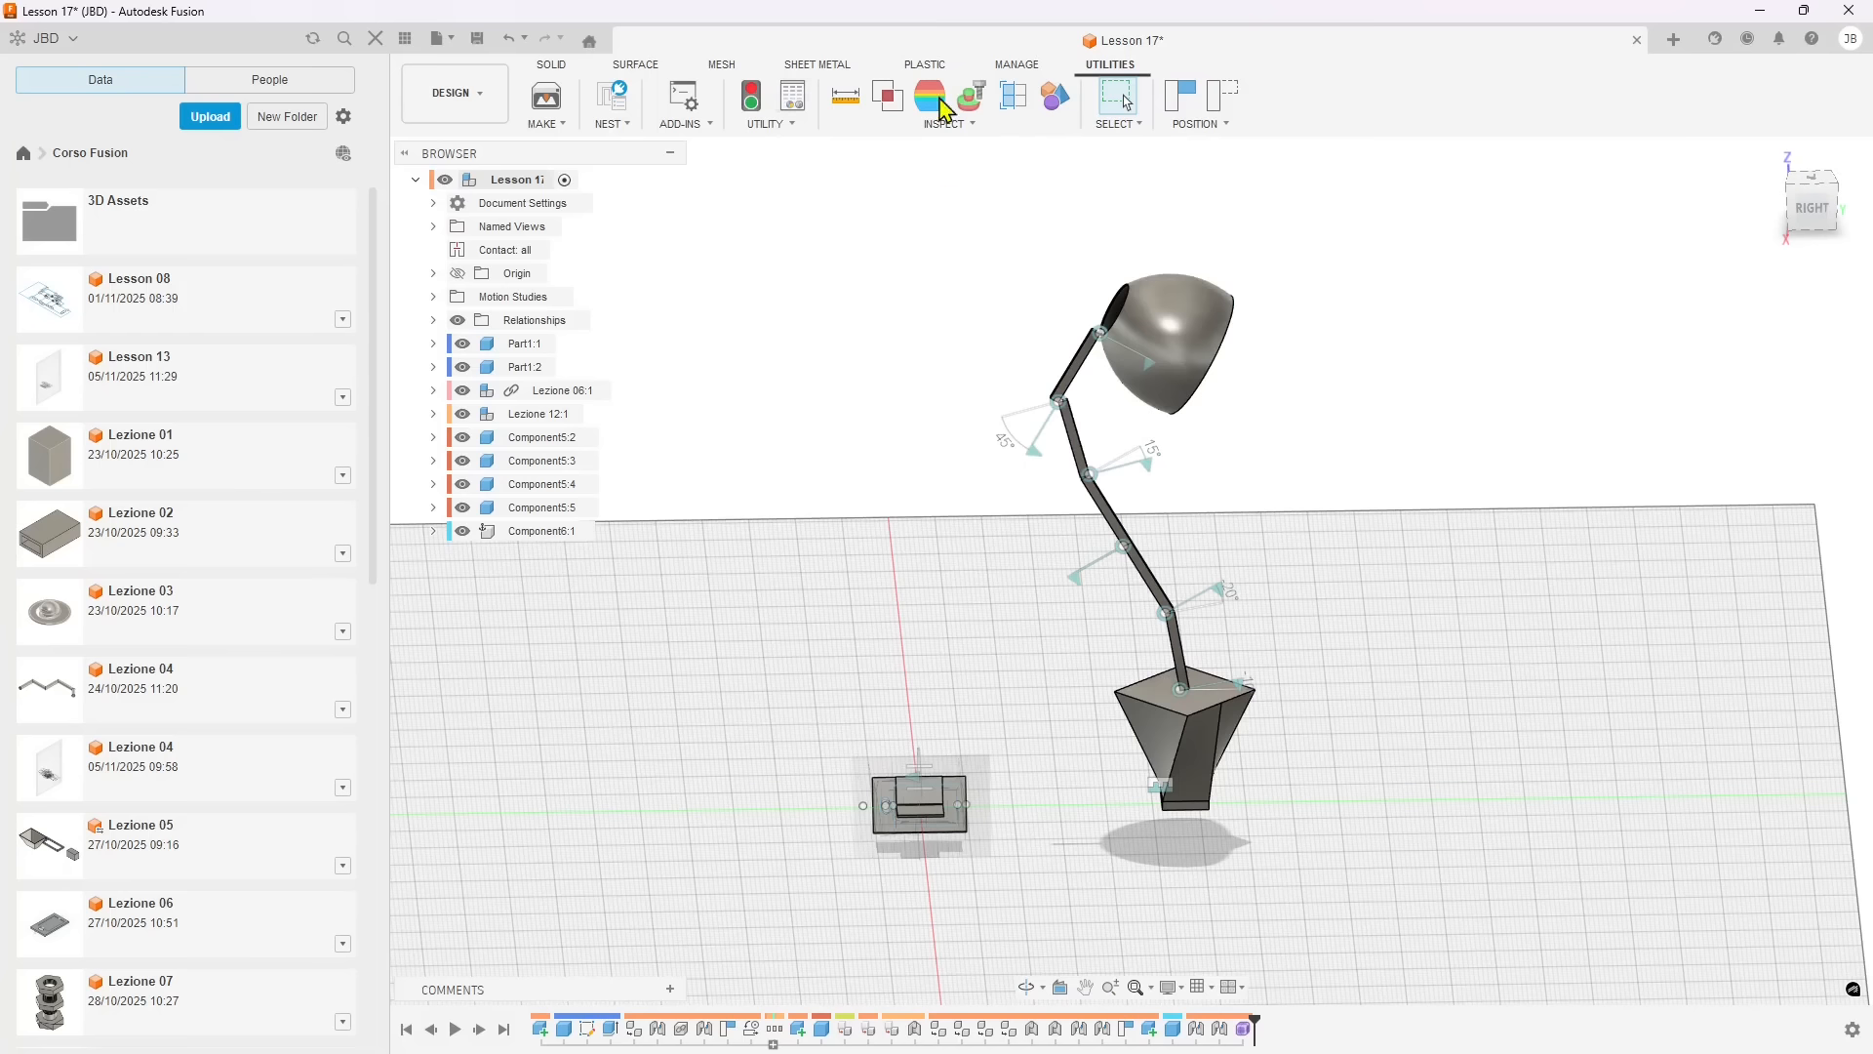
- Revert the moved components for an interference check, compute it on all lamp bodies, and close the check
left_click(885, 111)
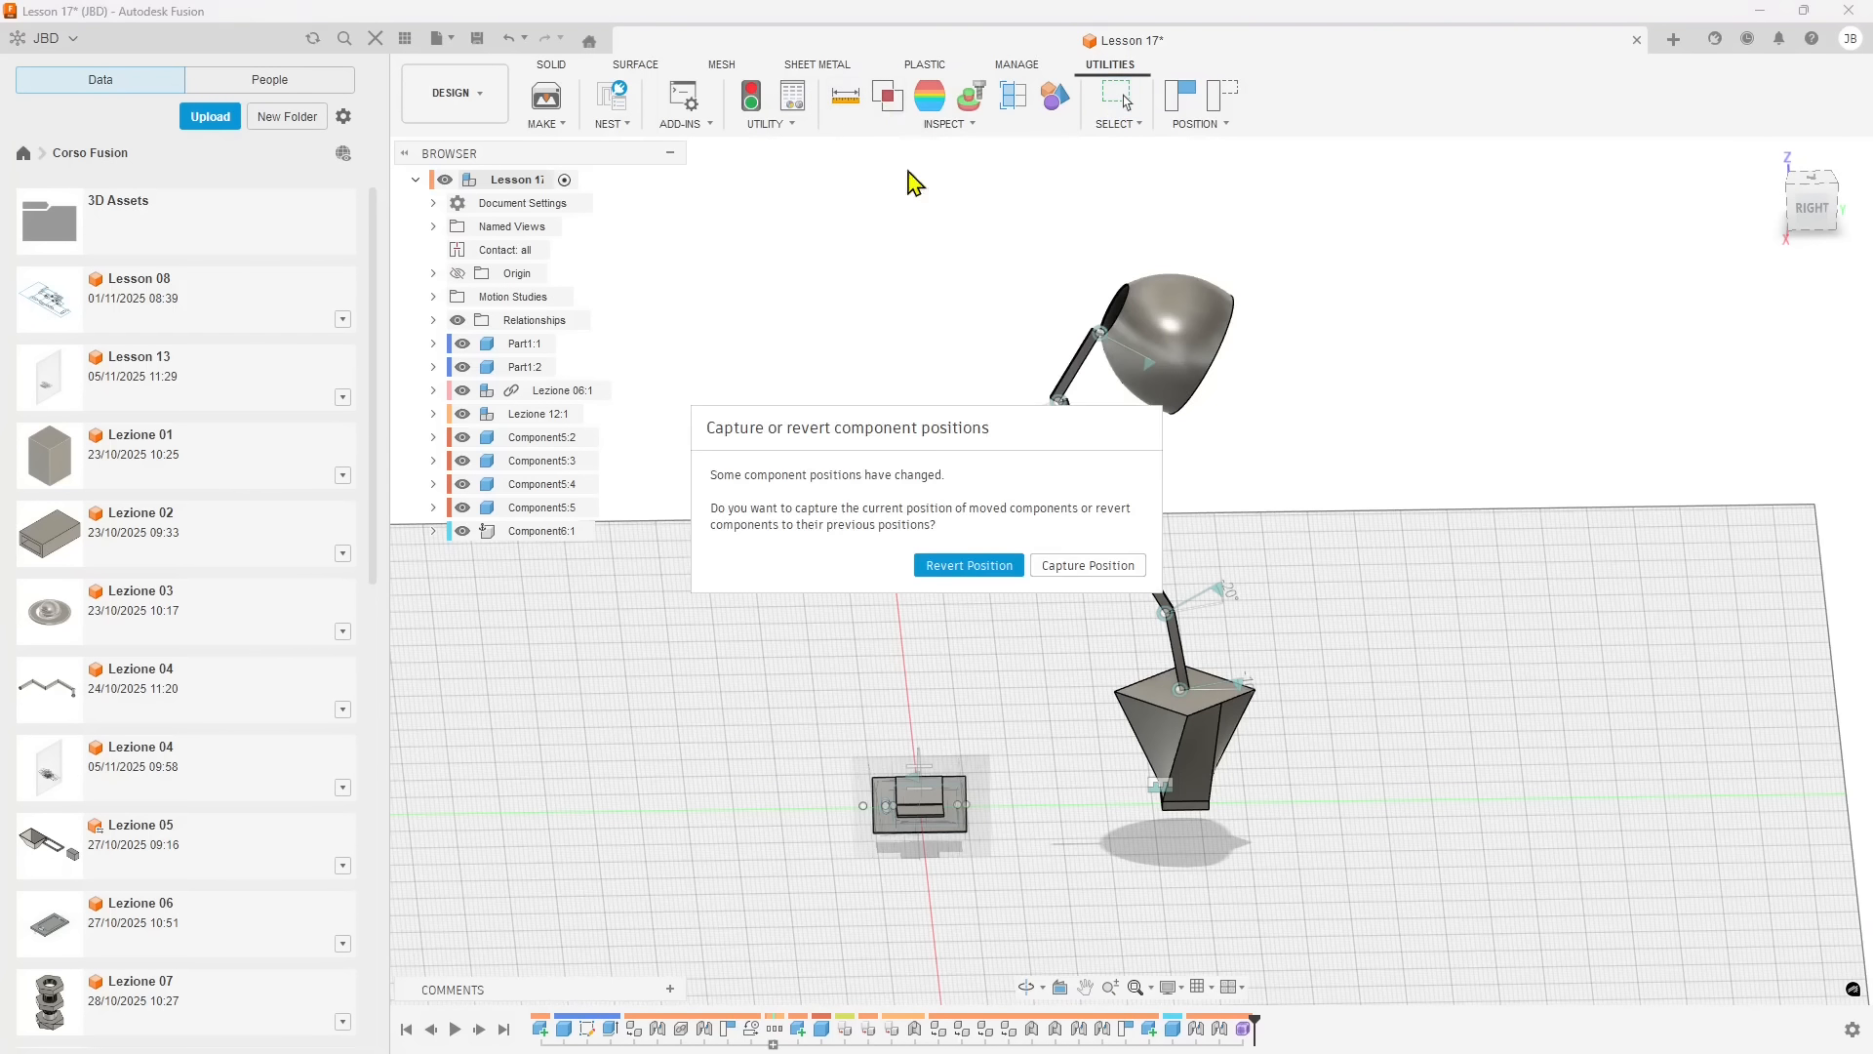
left_click(1017, 568)
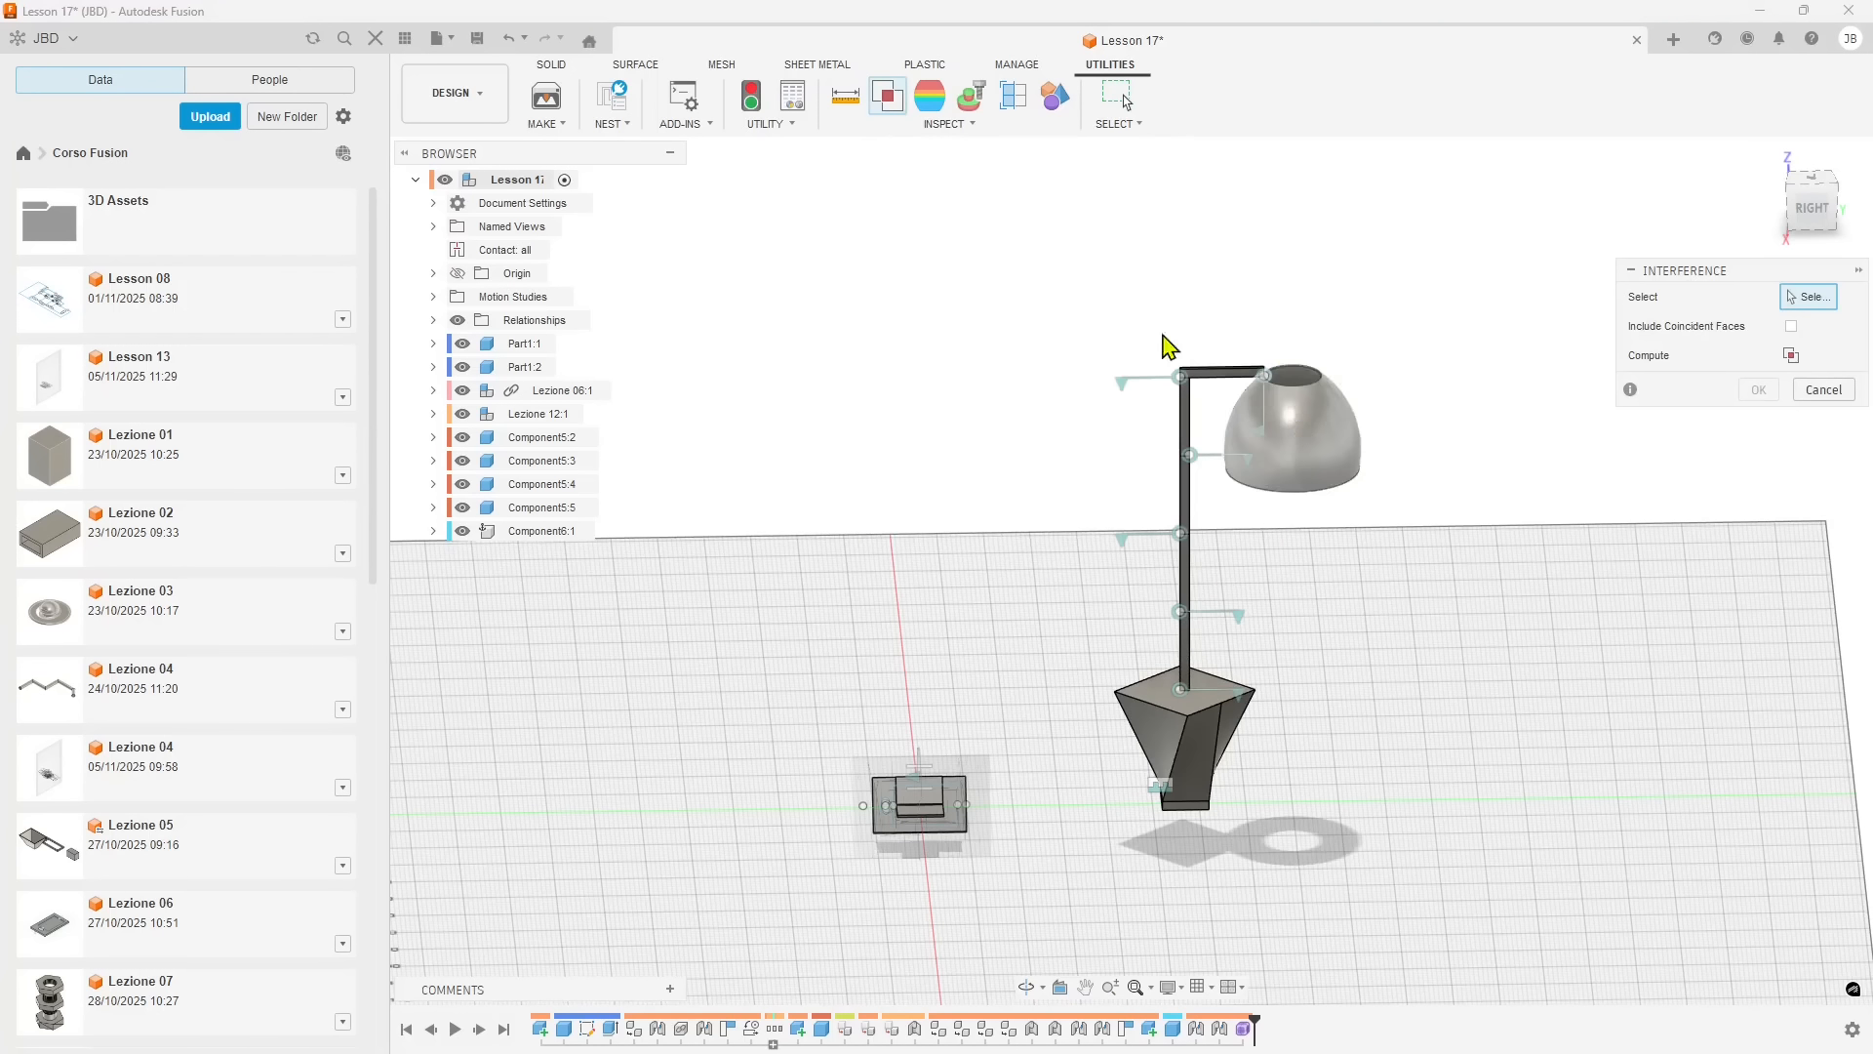
left_click(1791, 358)
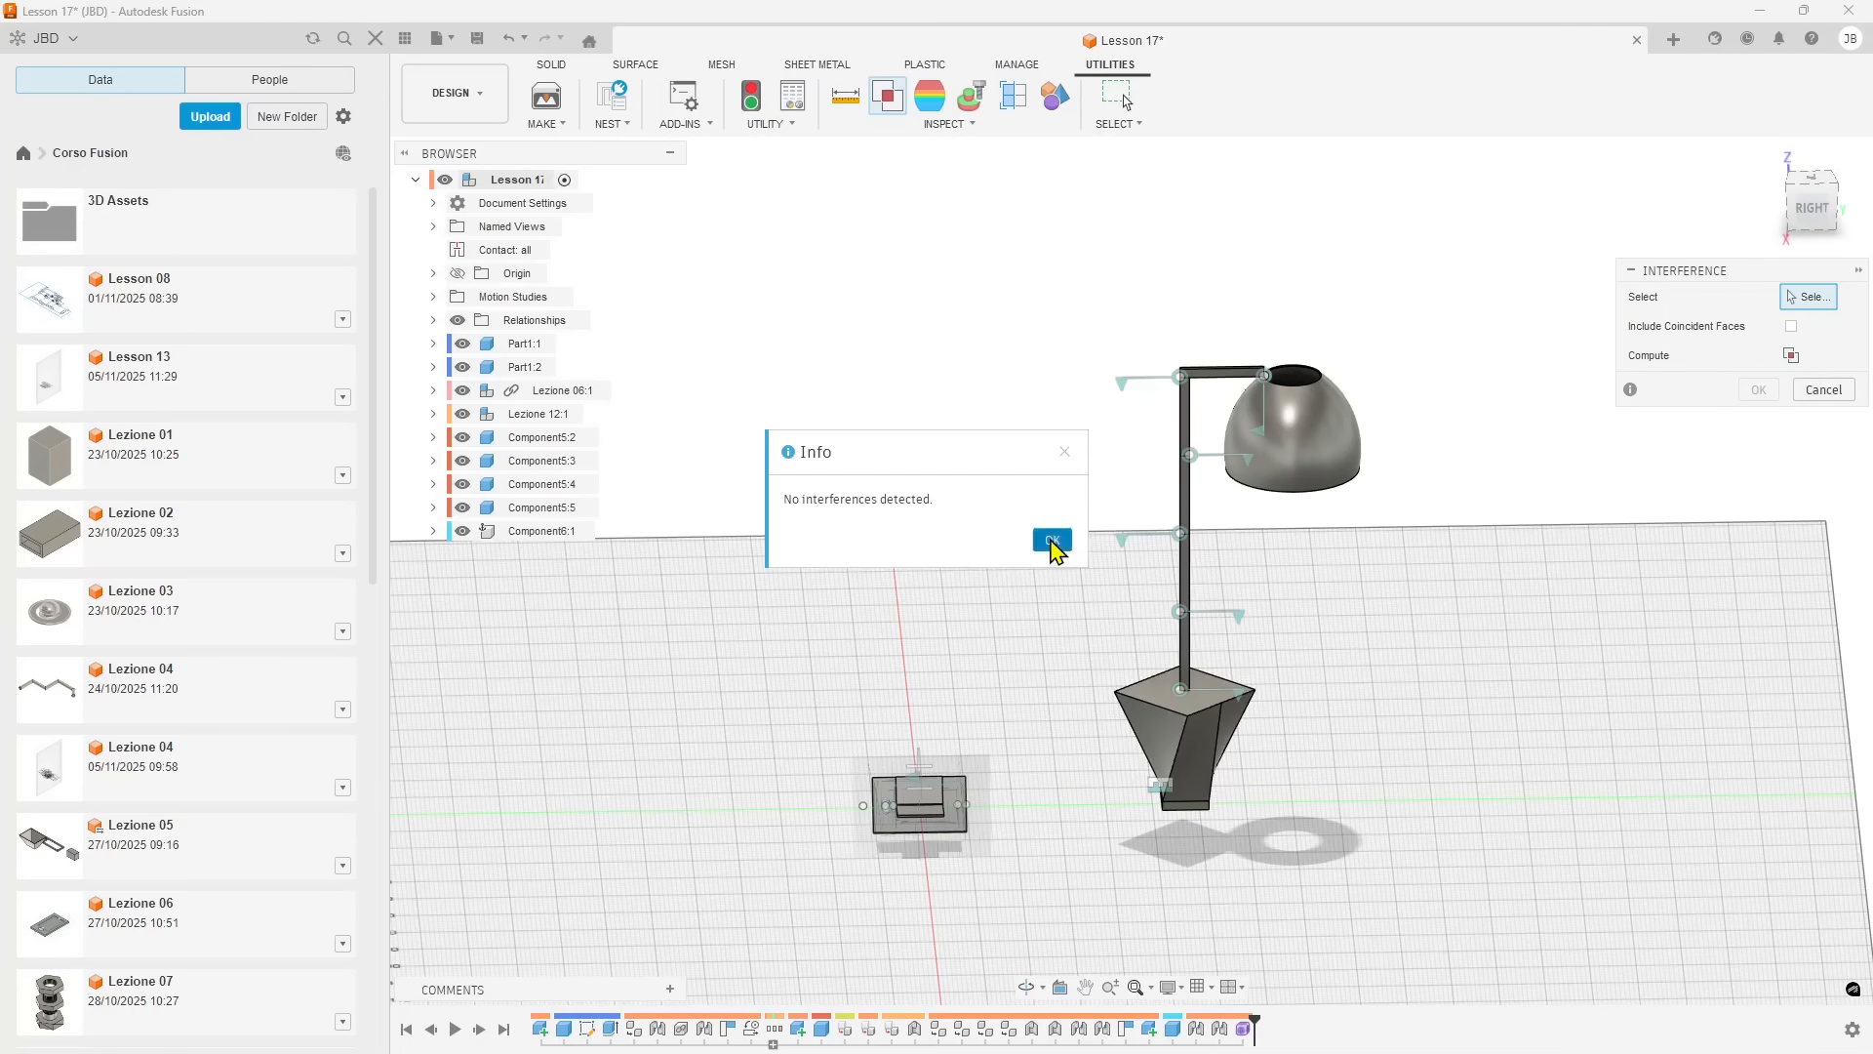
left_click(1052, 540)
left_click_drag(953, 286, 1478, 922)
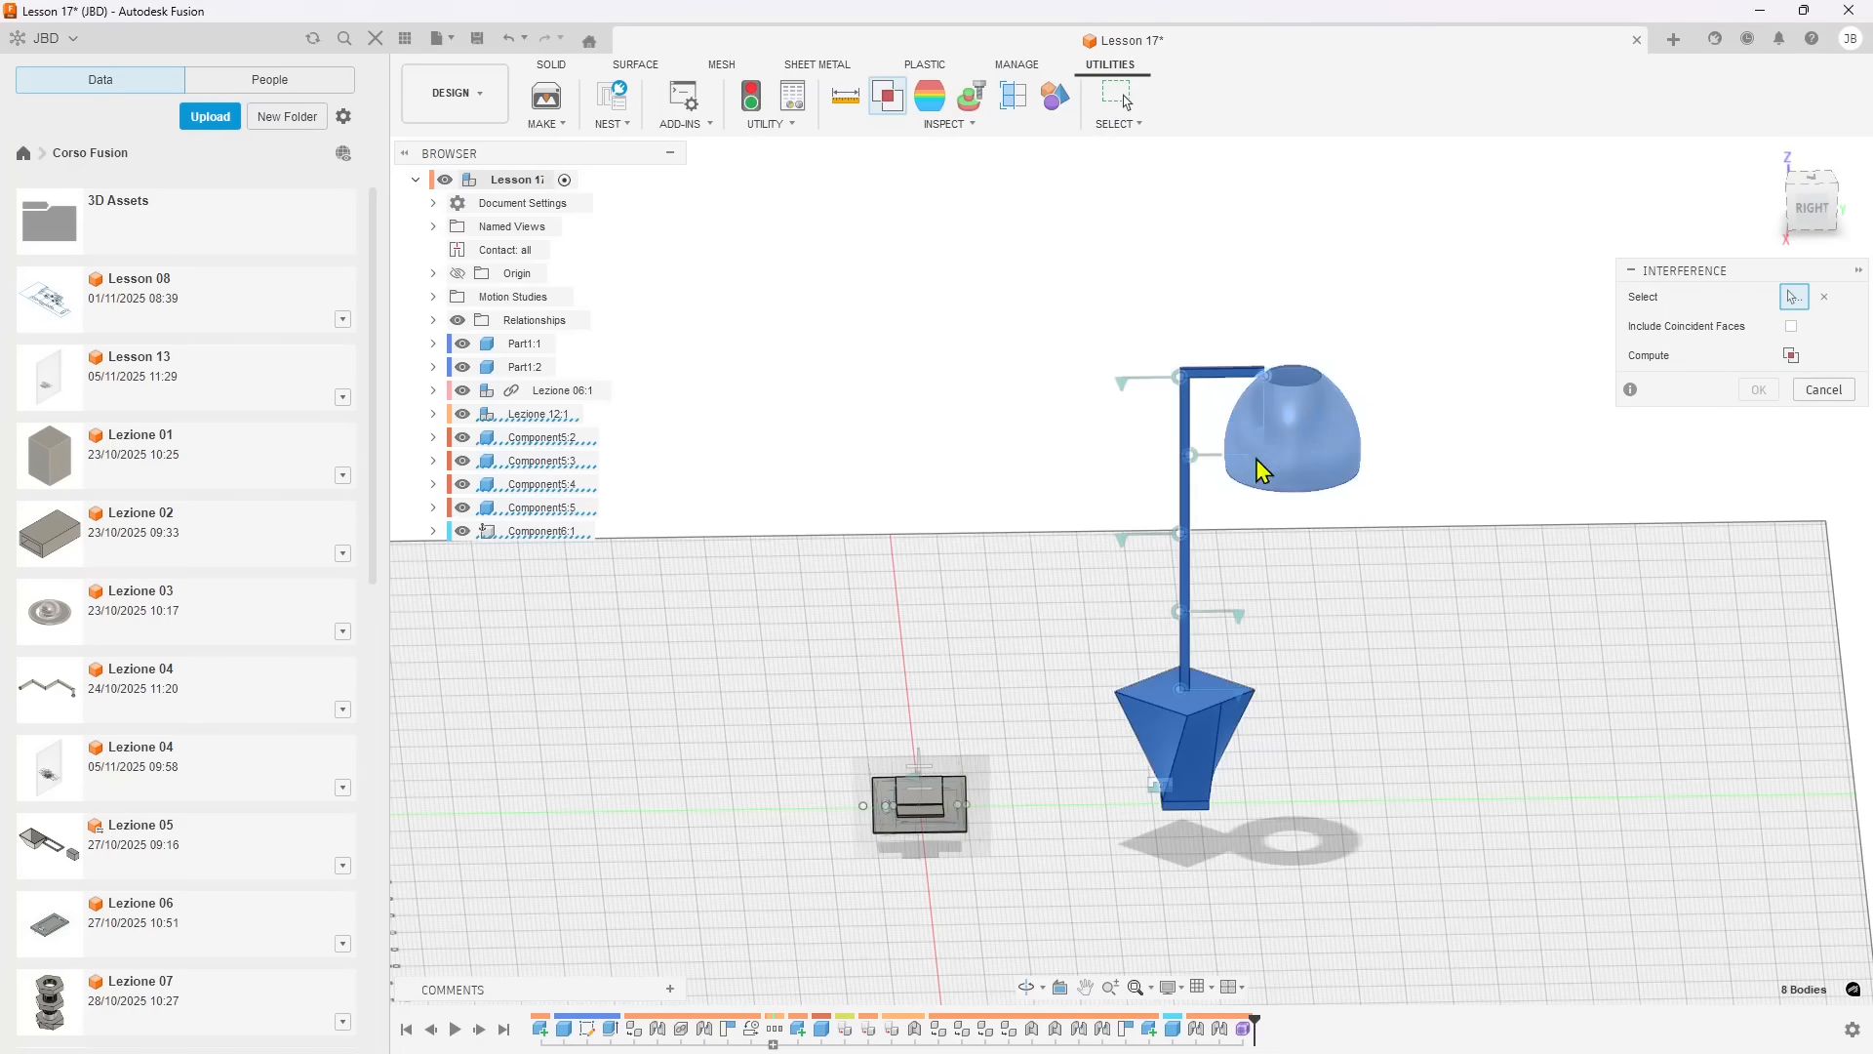
left_click(1792, 355)
left_click(1070, 542)
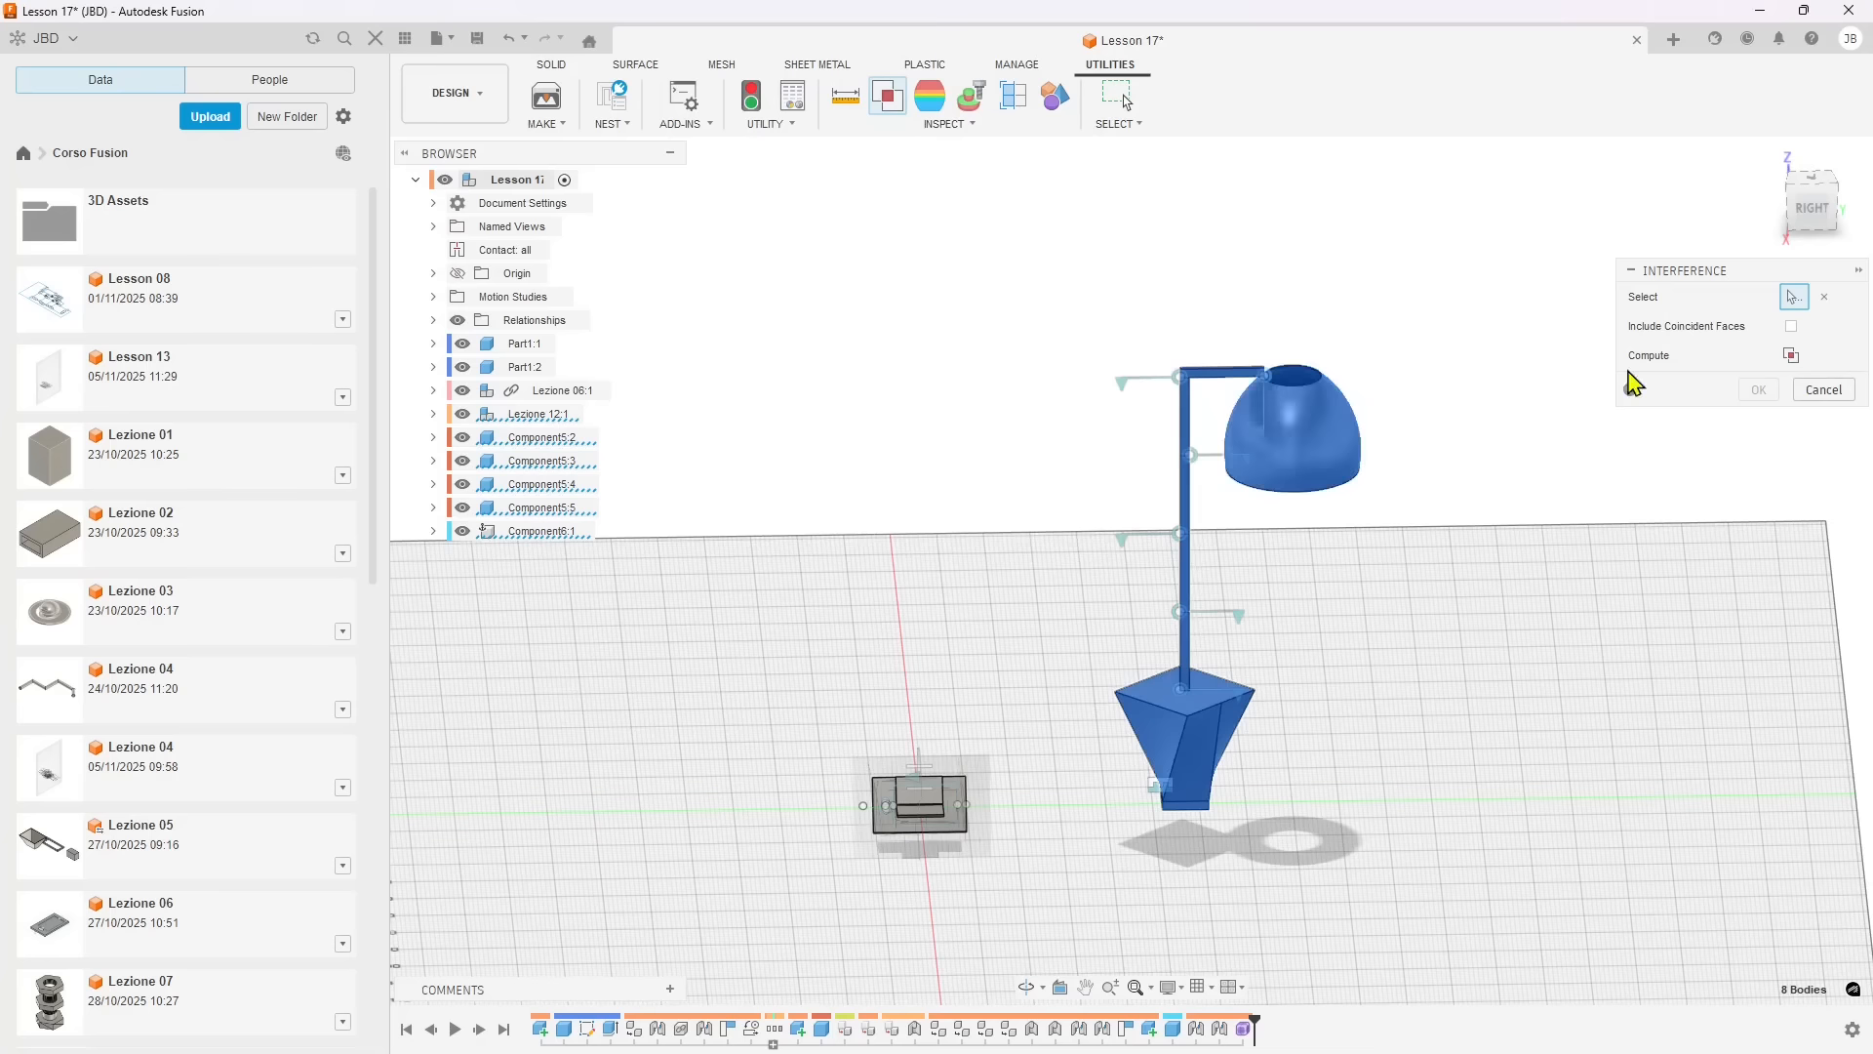
left_click(1822, 391)
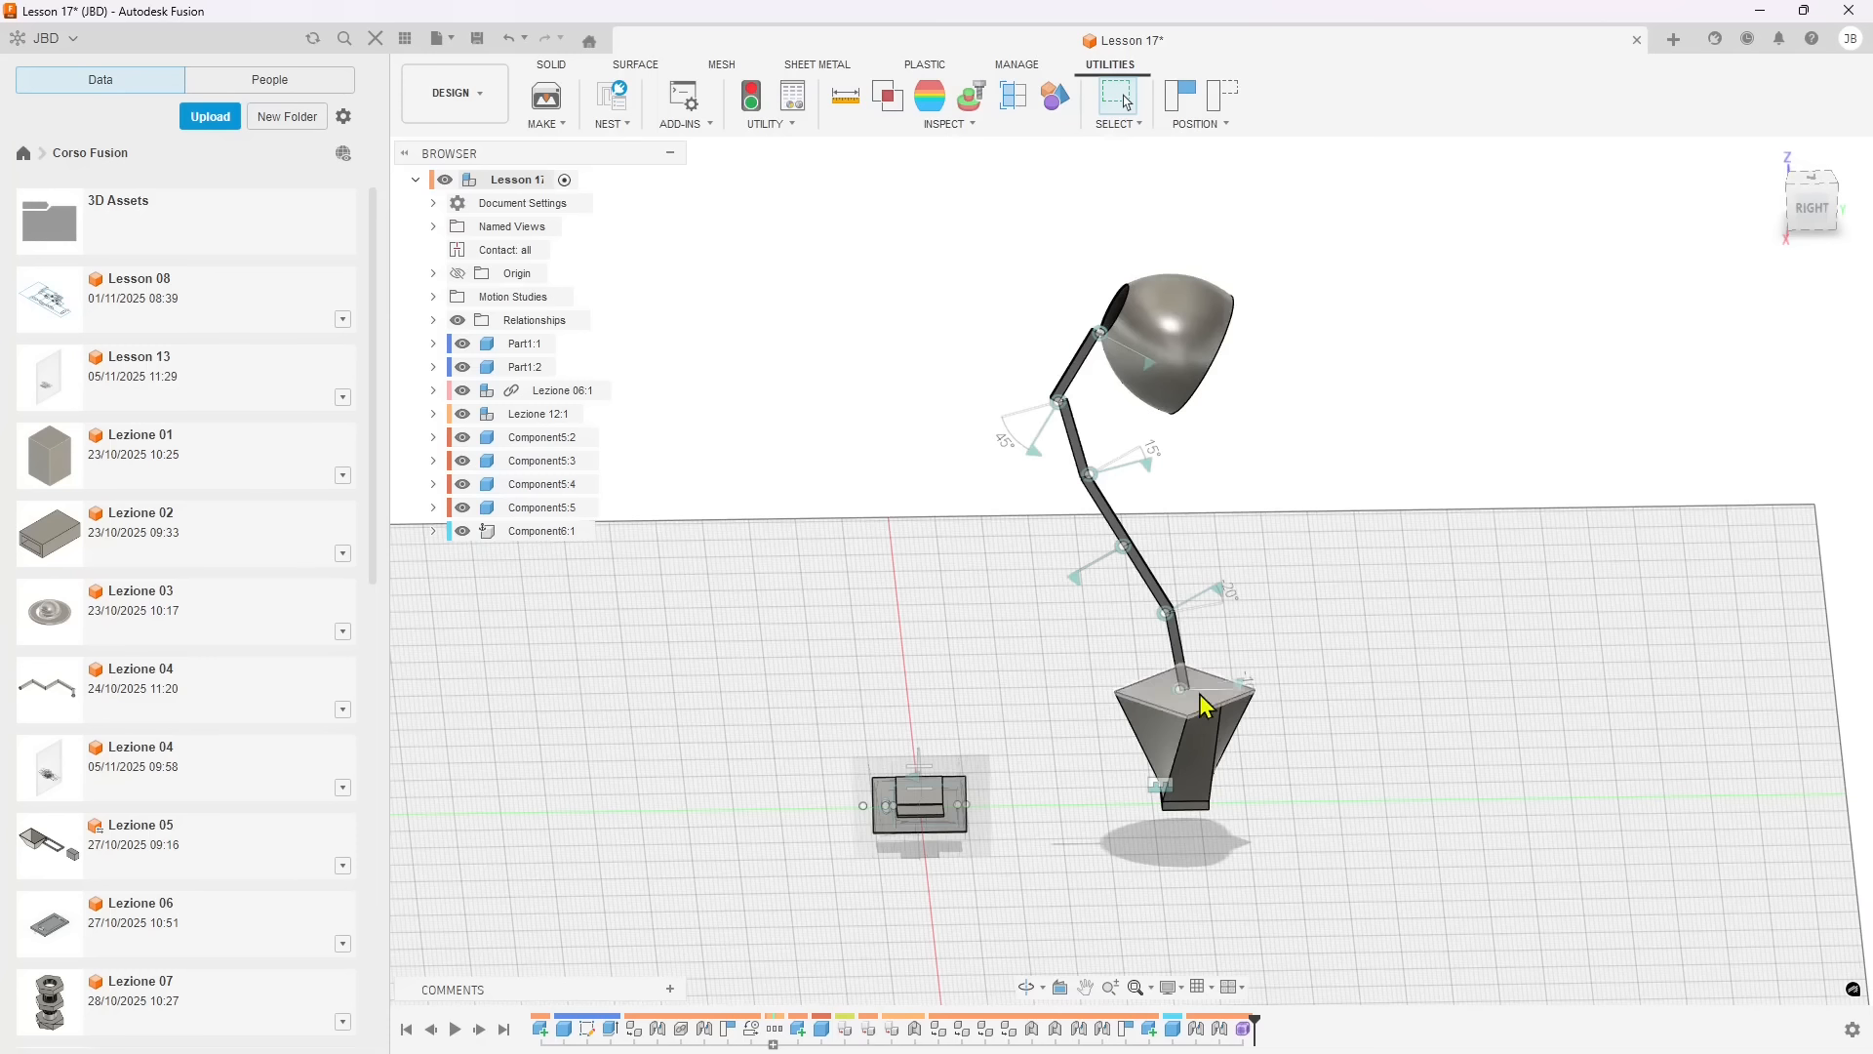
- Preview a curvature comb on the circular edge of the lampshade's small opening, set density 42 and scale 20.393, and discard the analysis
left_click(931, 127)
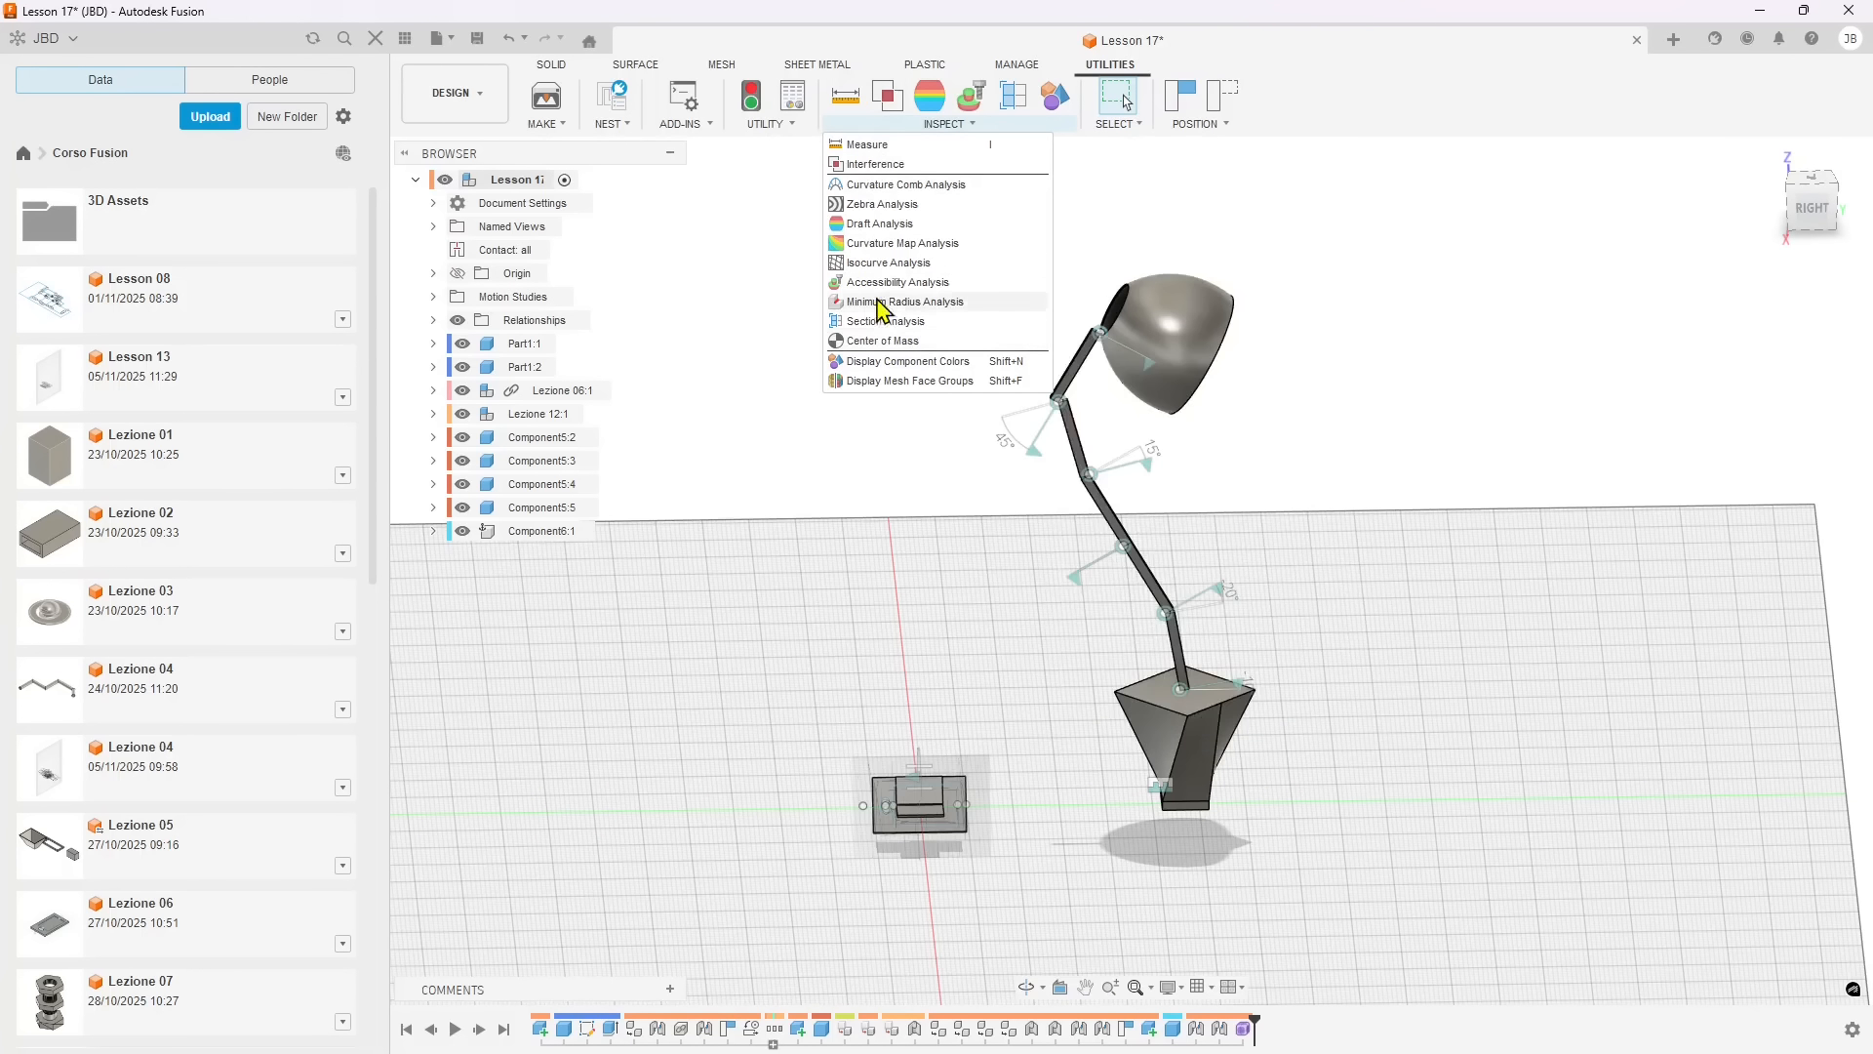
left_click(882, 191)
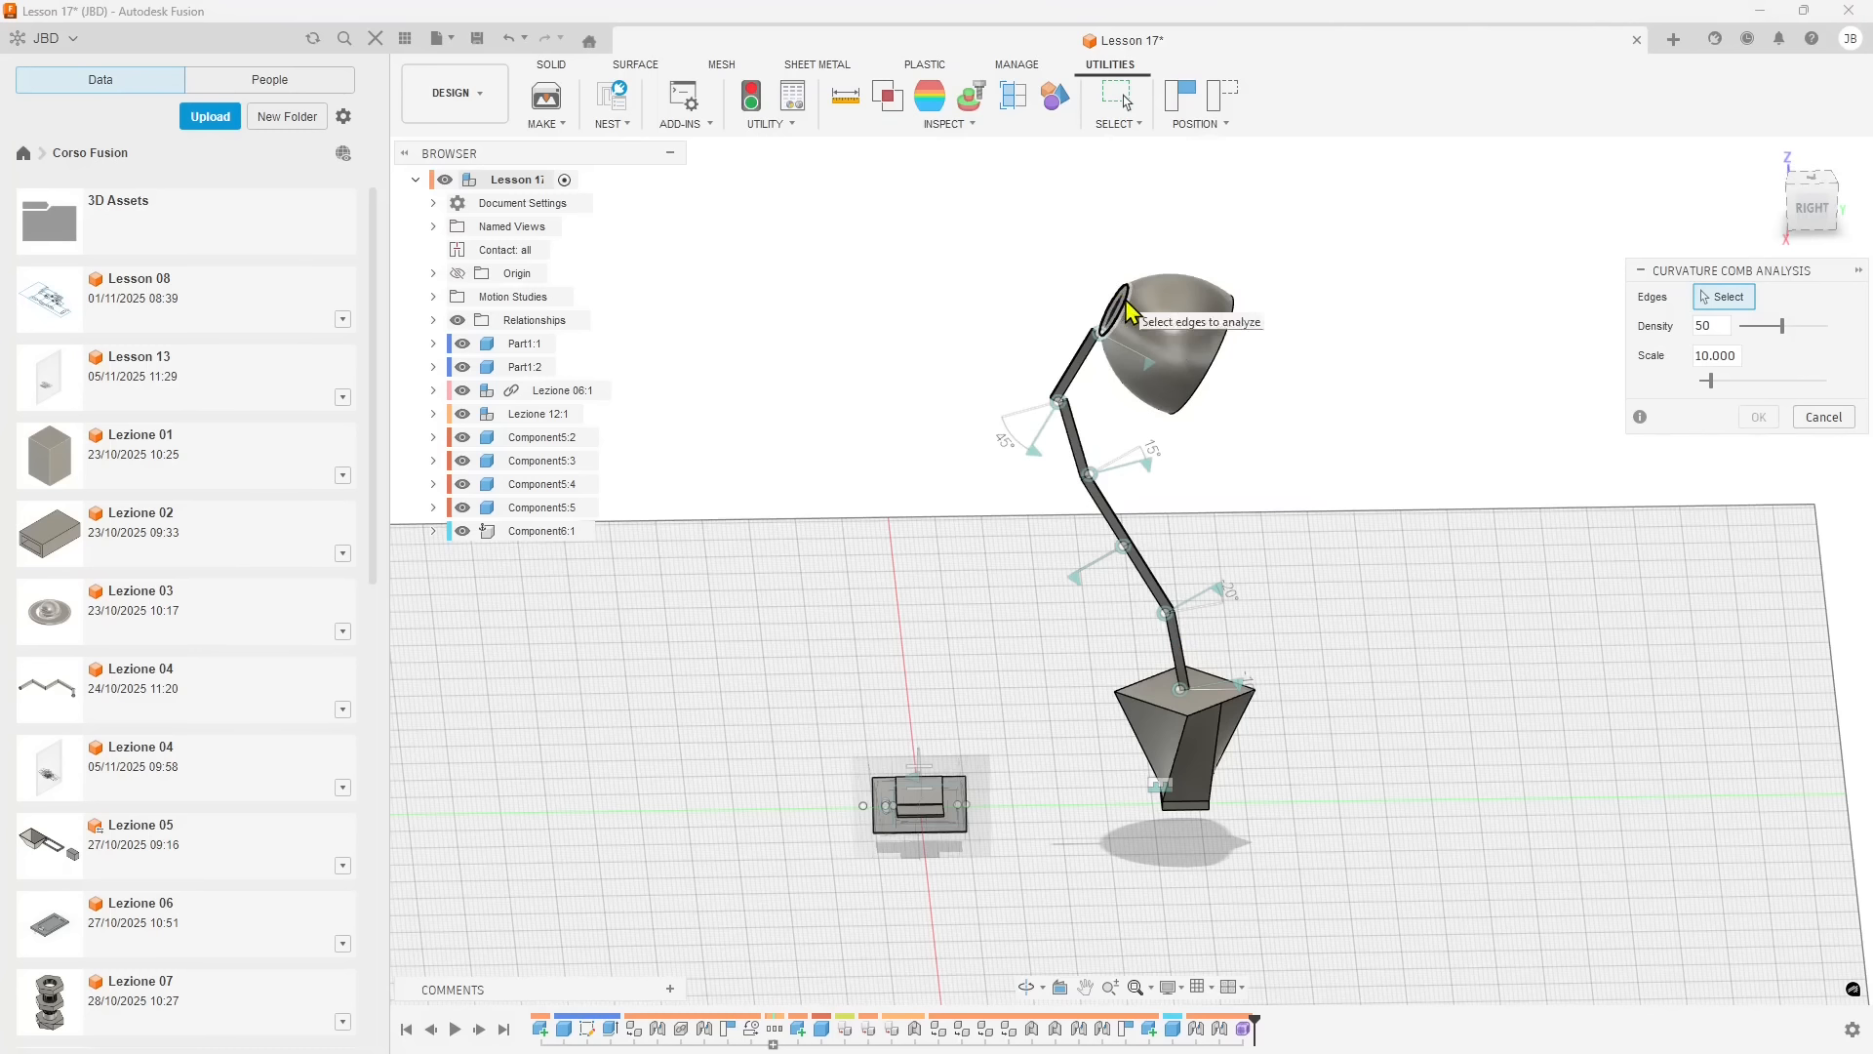
scroll(1134, 306, "up", 2)
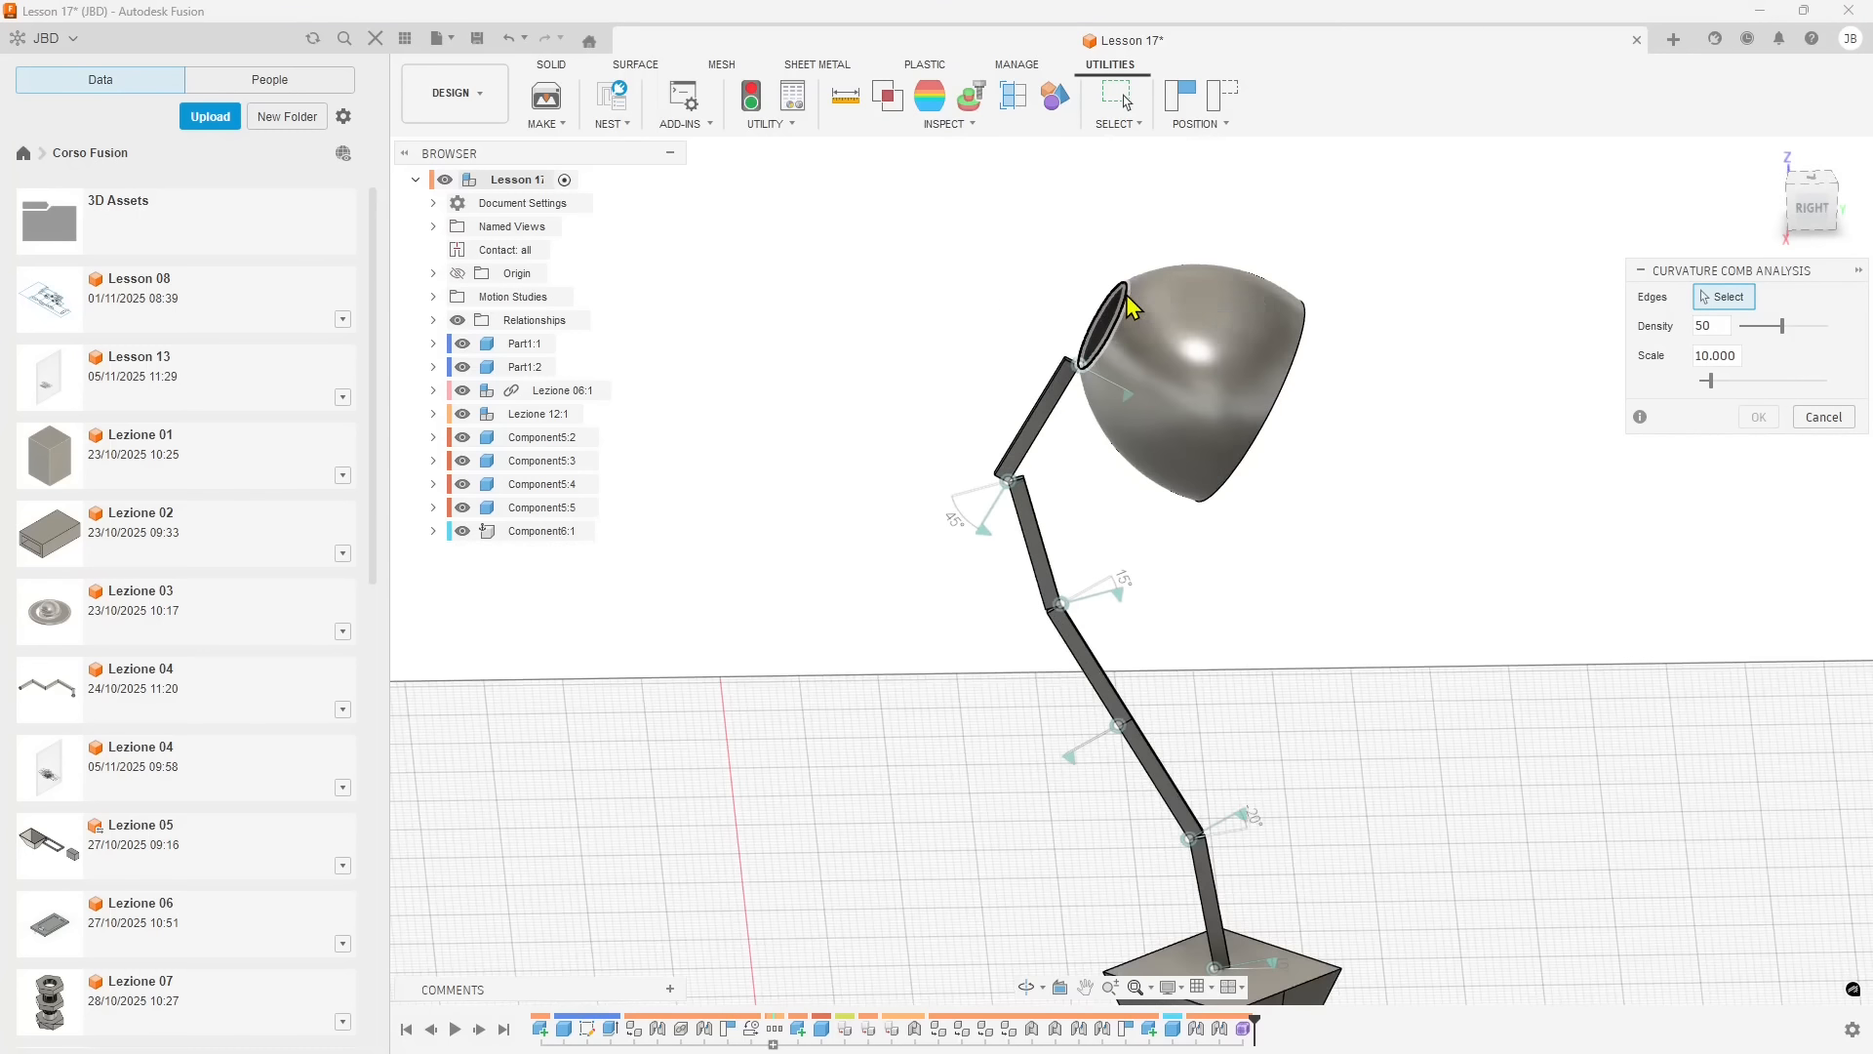
left_click(1122, 304)
middle_click_drag(1122, 304, 1122, 398, "shift")
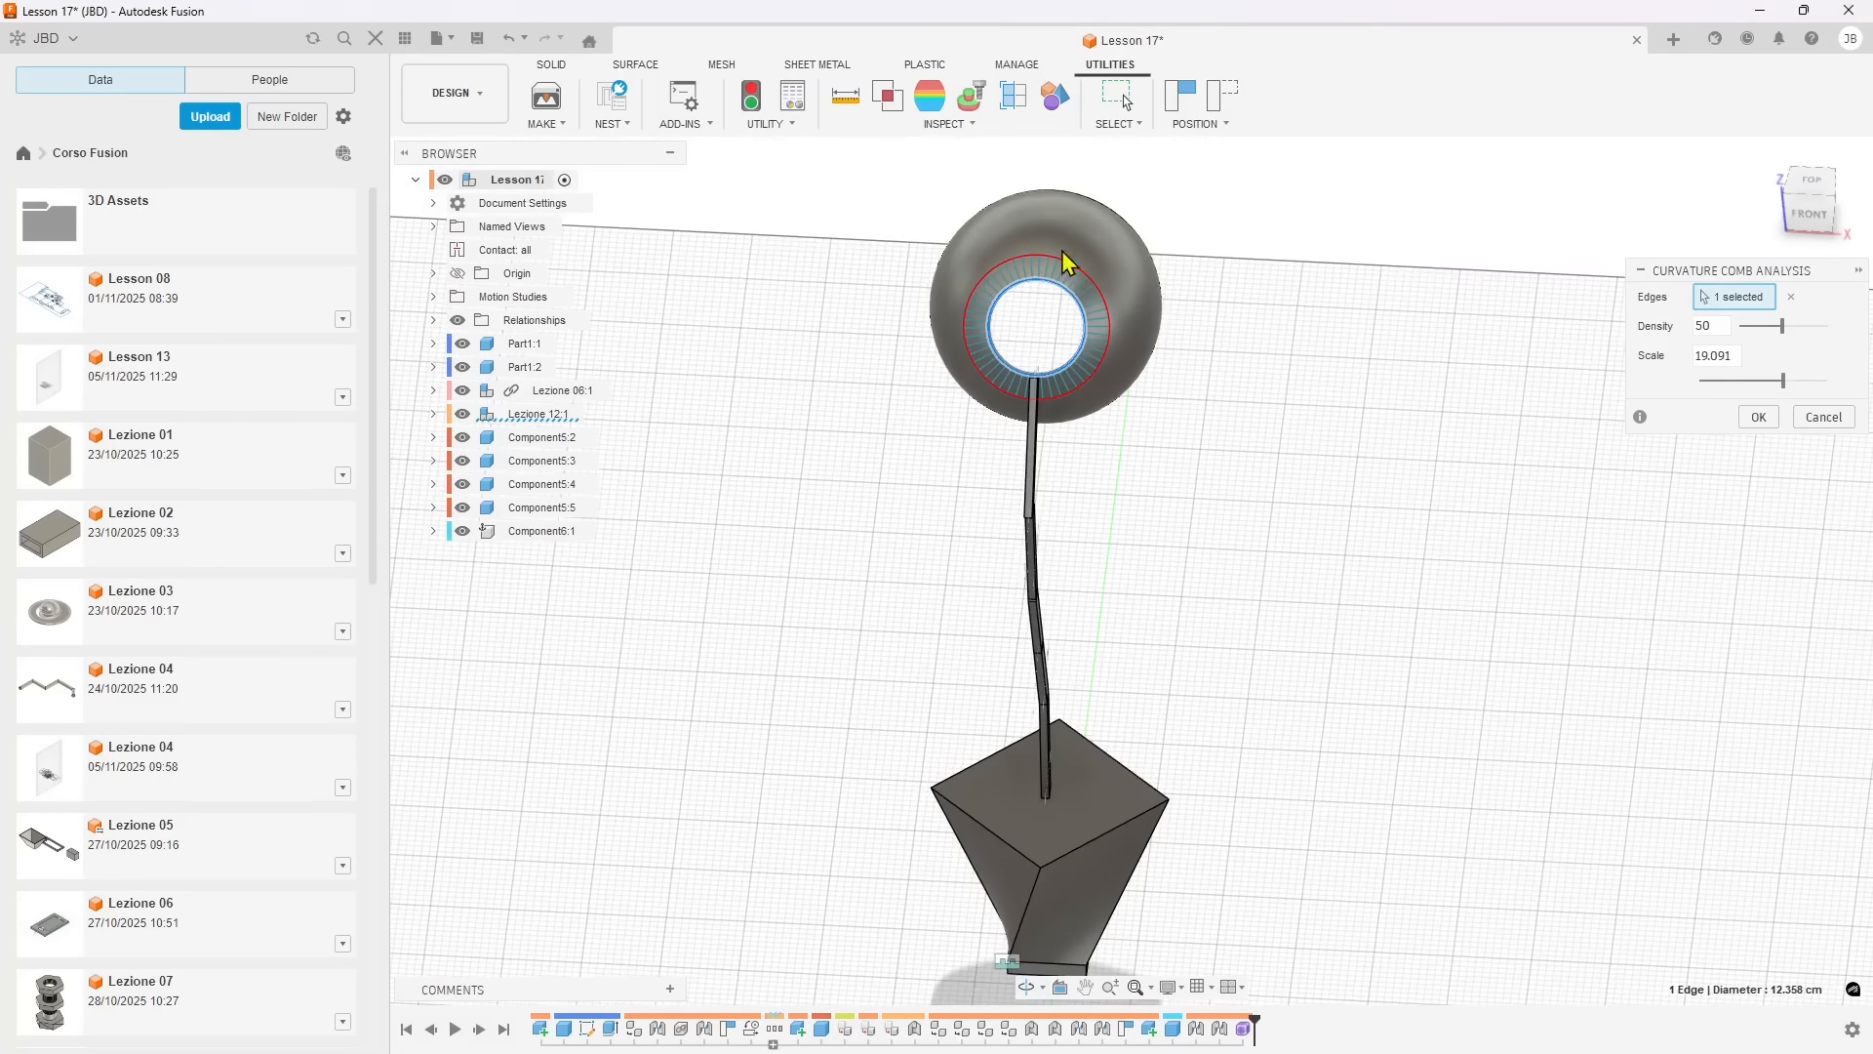
middle_click_drag(909, 456, 981, 441, "shift")
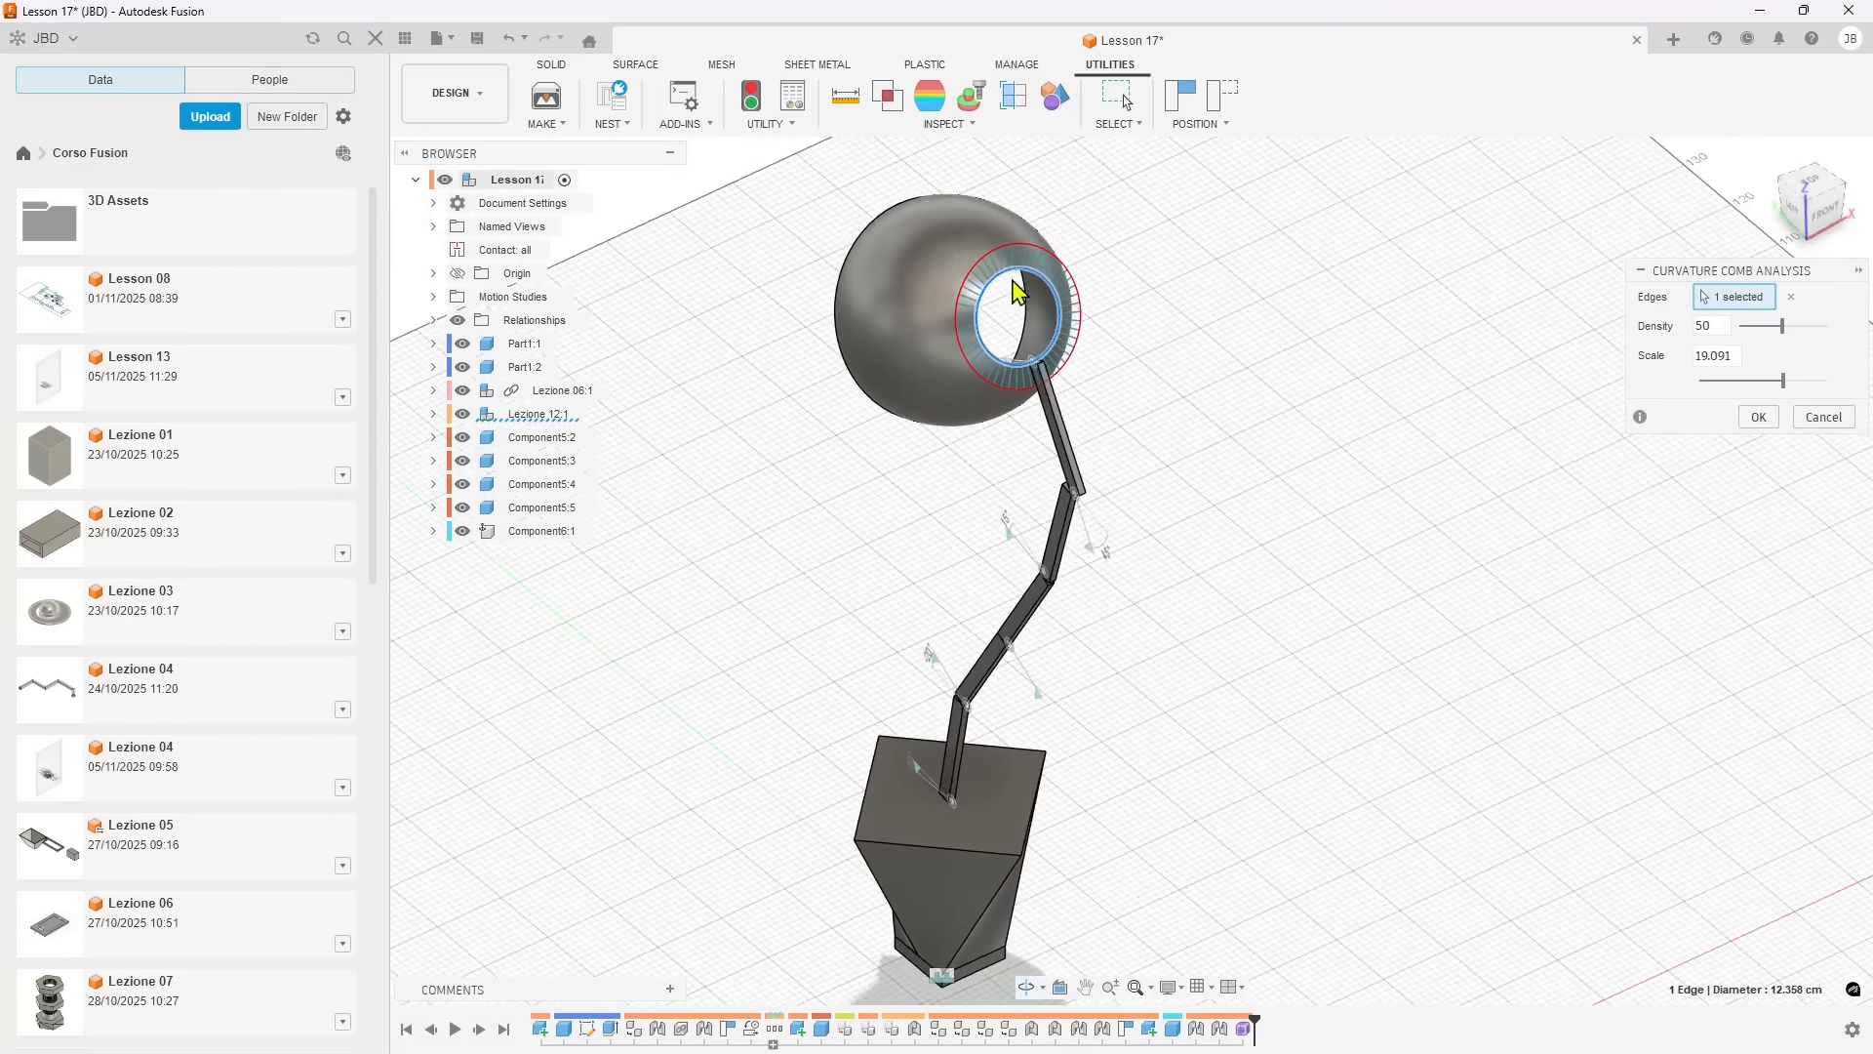
scroll(1009, 281, "up", 3)
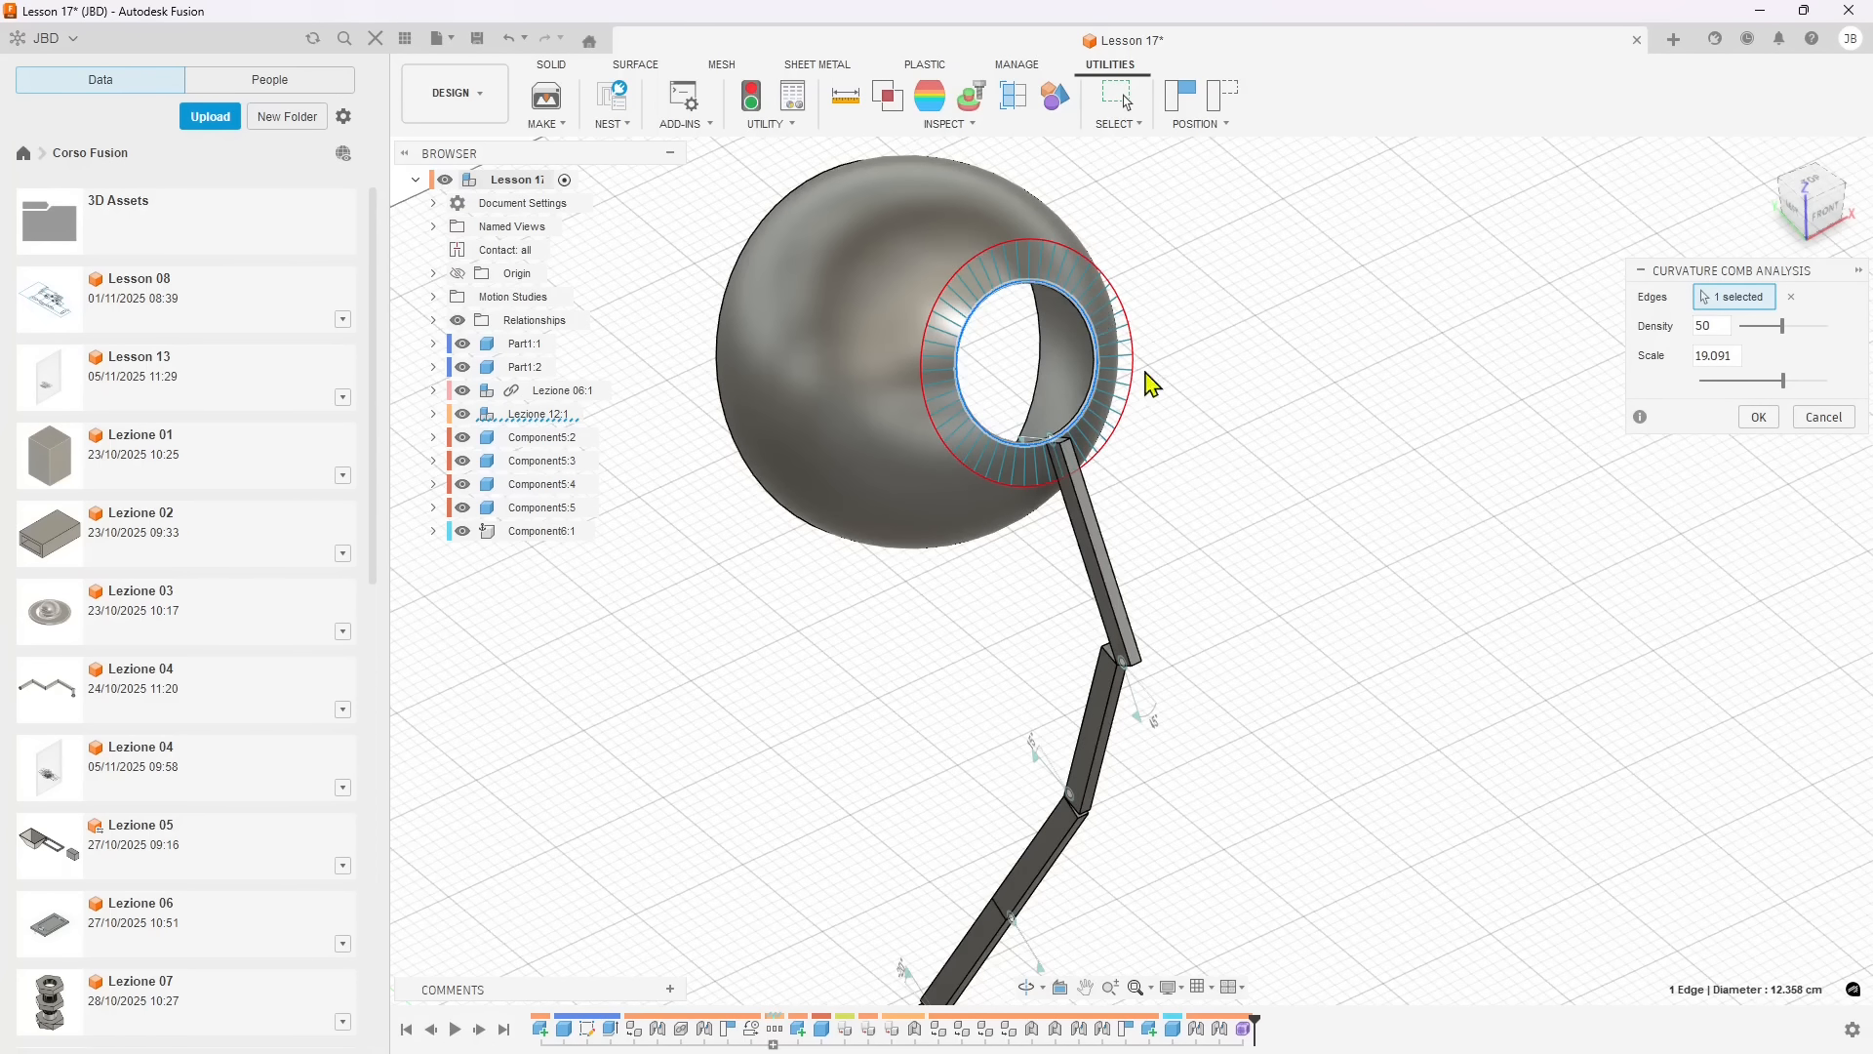
middle_click_drag(1213, 469, 985, 342, "shift")
scroll(1121, 406, "down", 2)
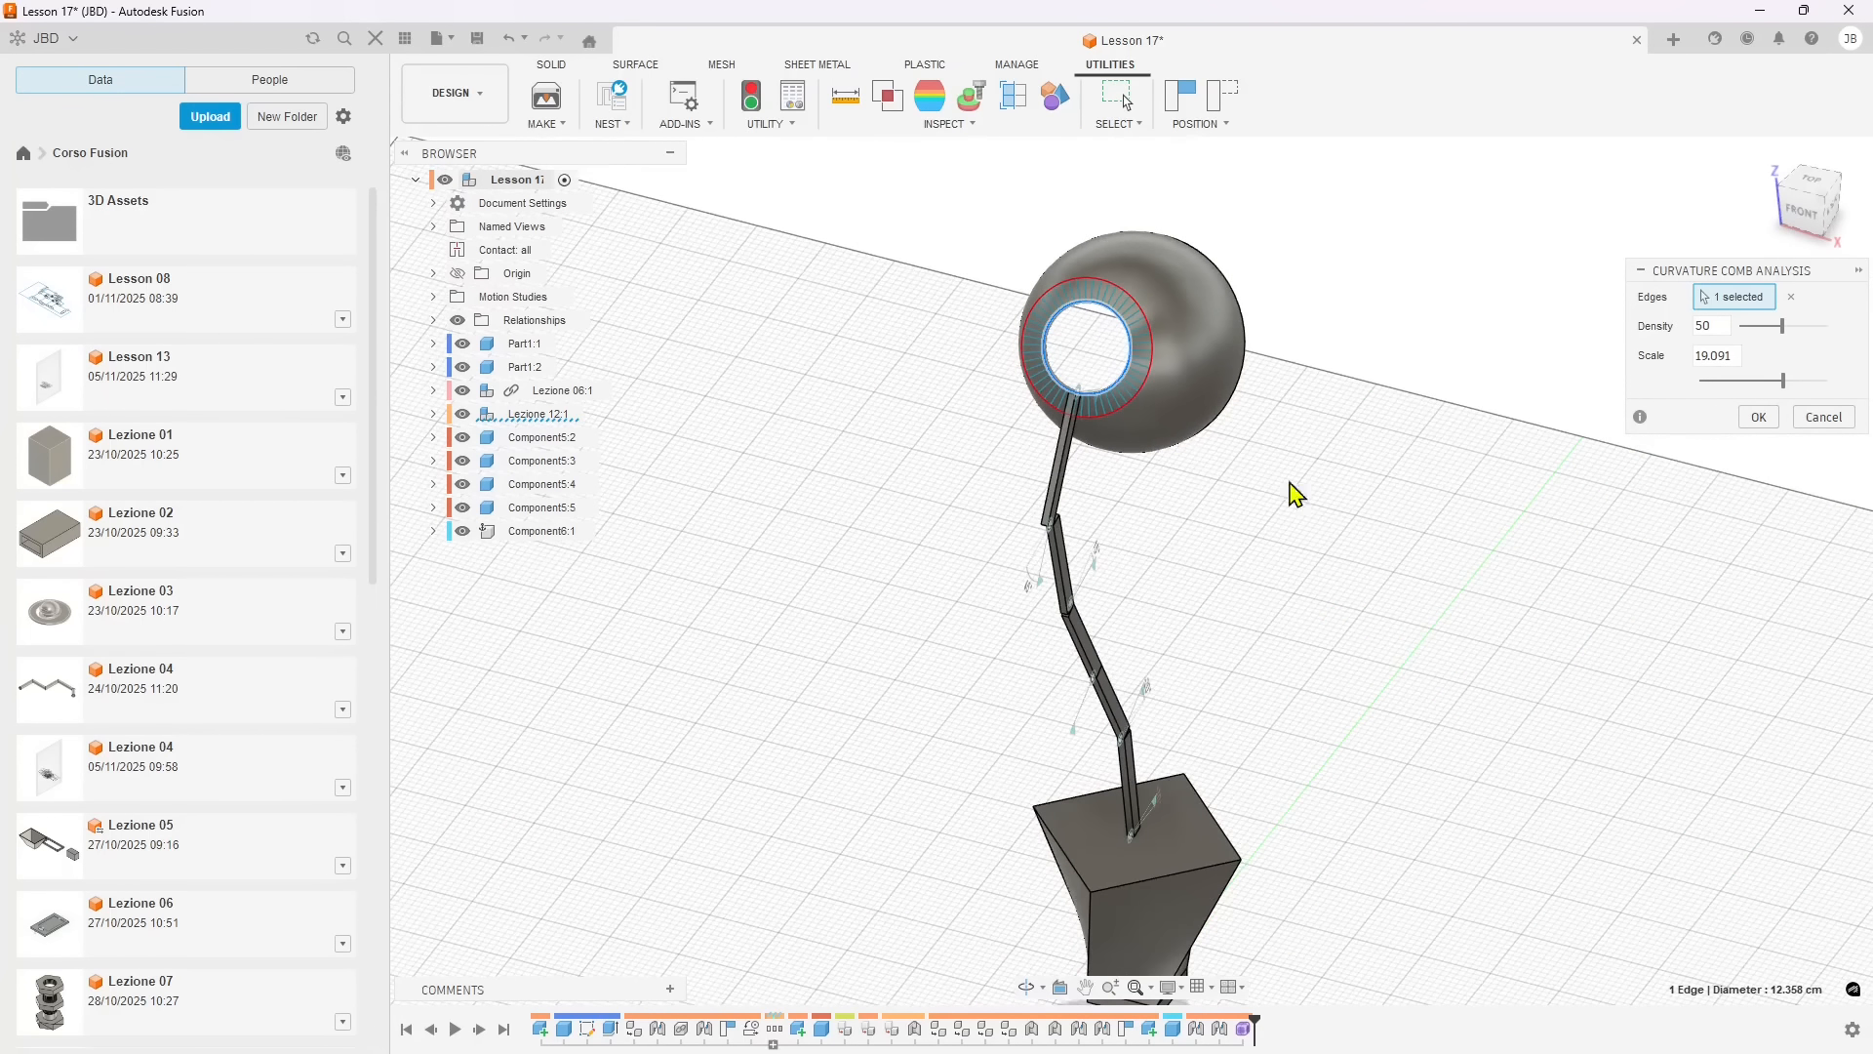
left_click_drag(1783, 326, 1791, 380)
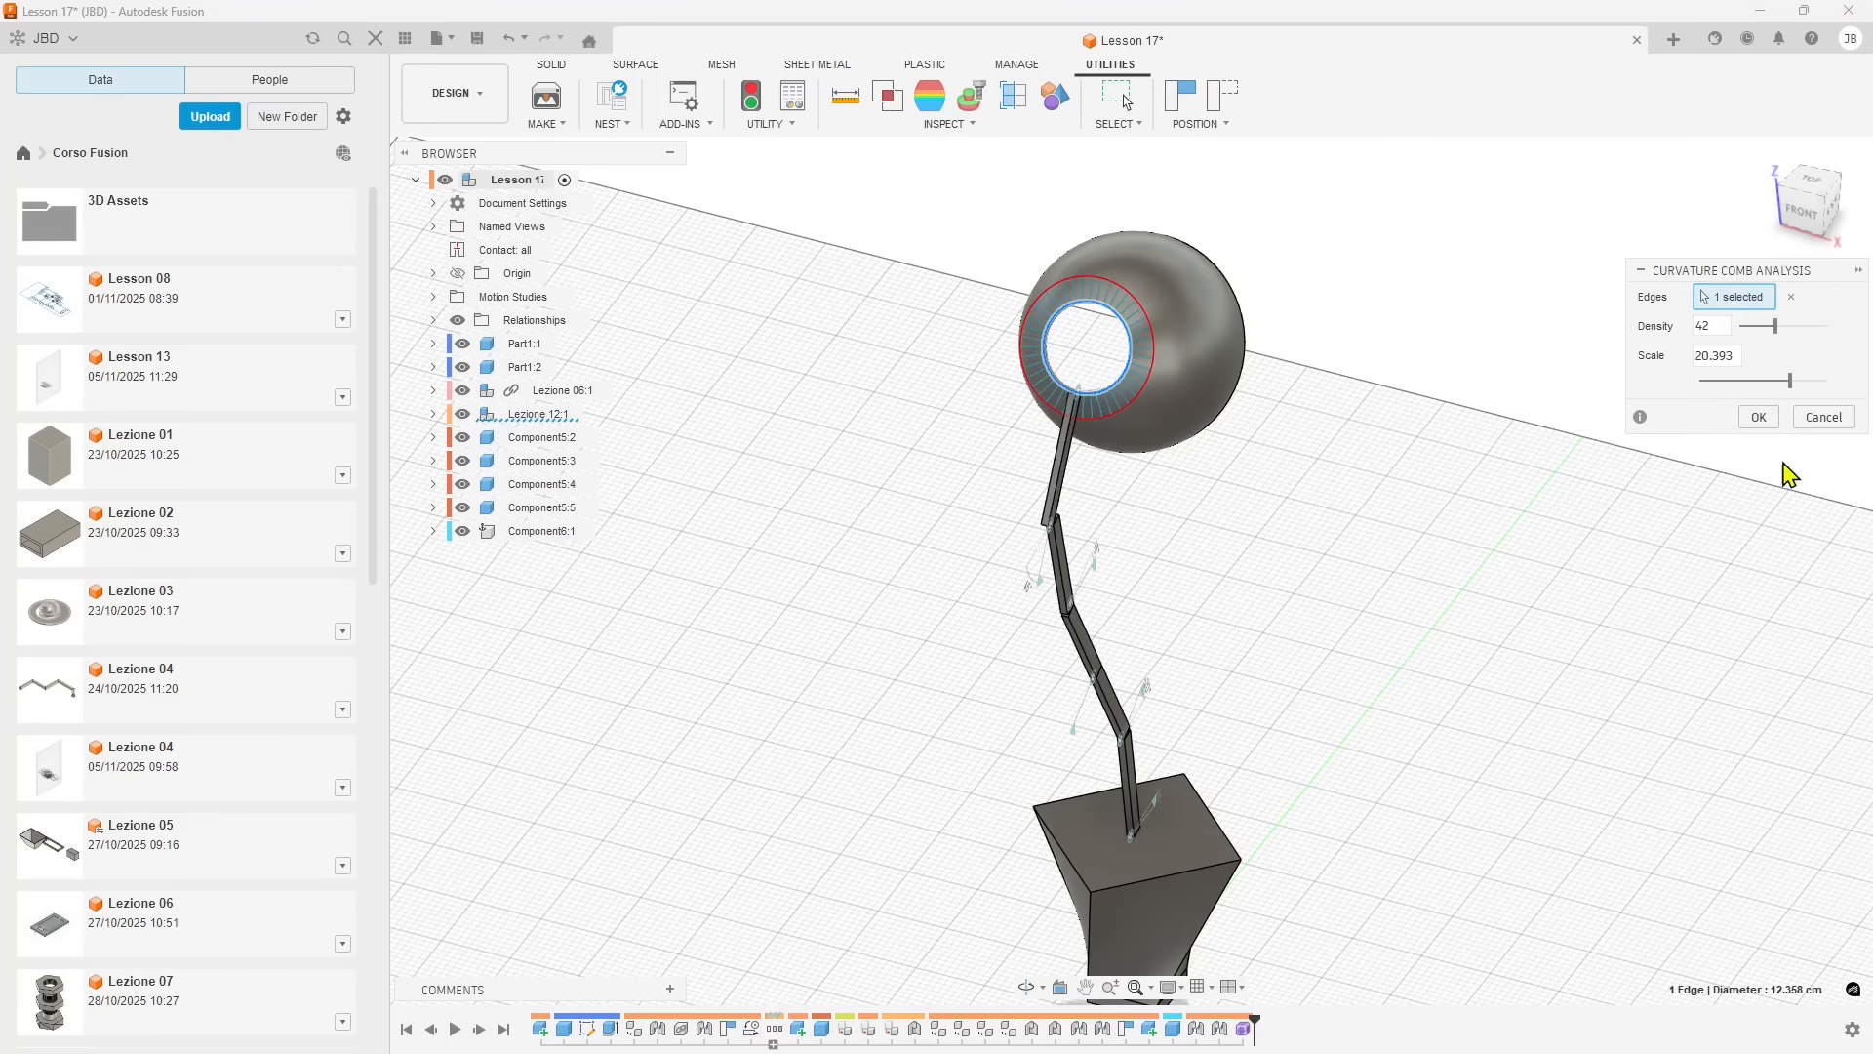
left_click(1822, 417)
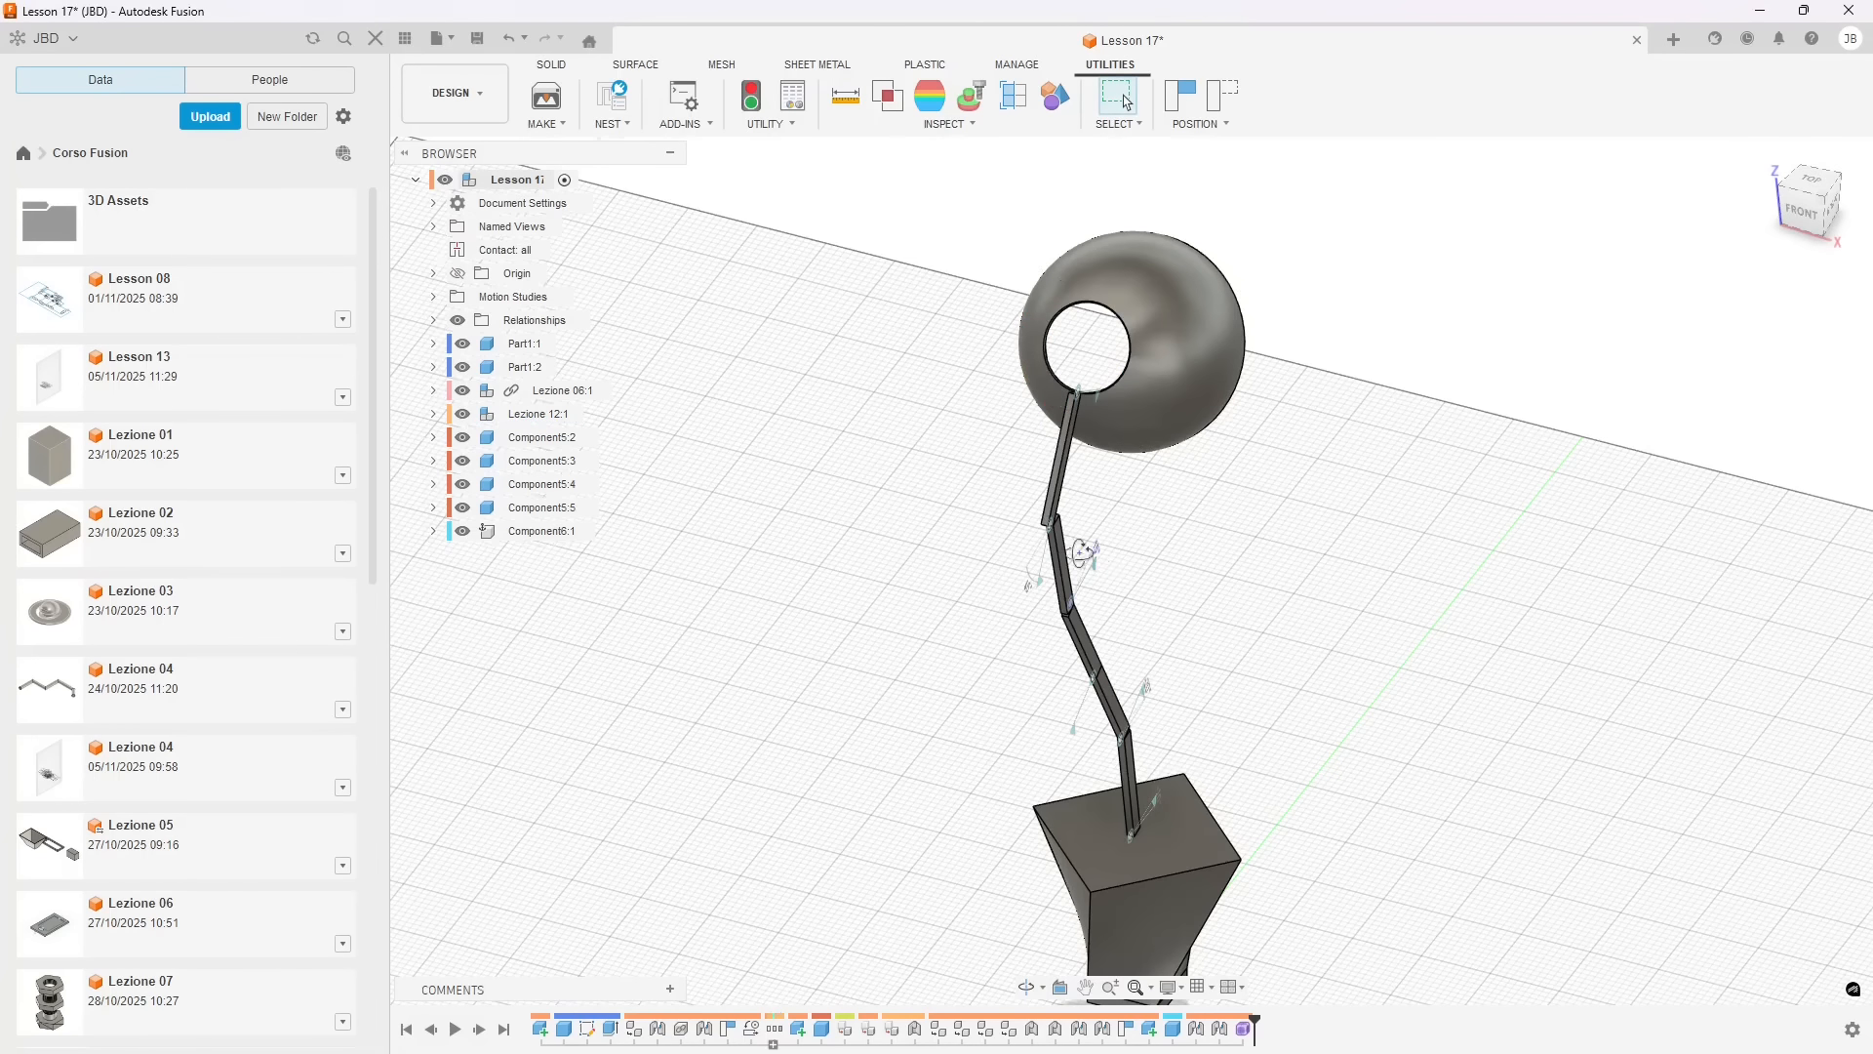
- Create a new form in the assembly from the solid modeling tools, entering the form editing environment
middle_click_drag(1081, 553, 985, 522, "shift")
scroll(912, 572, "down", 5)
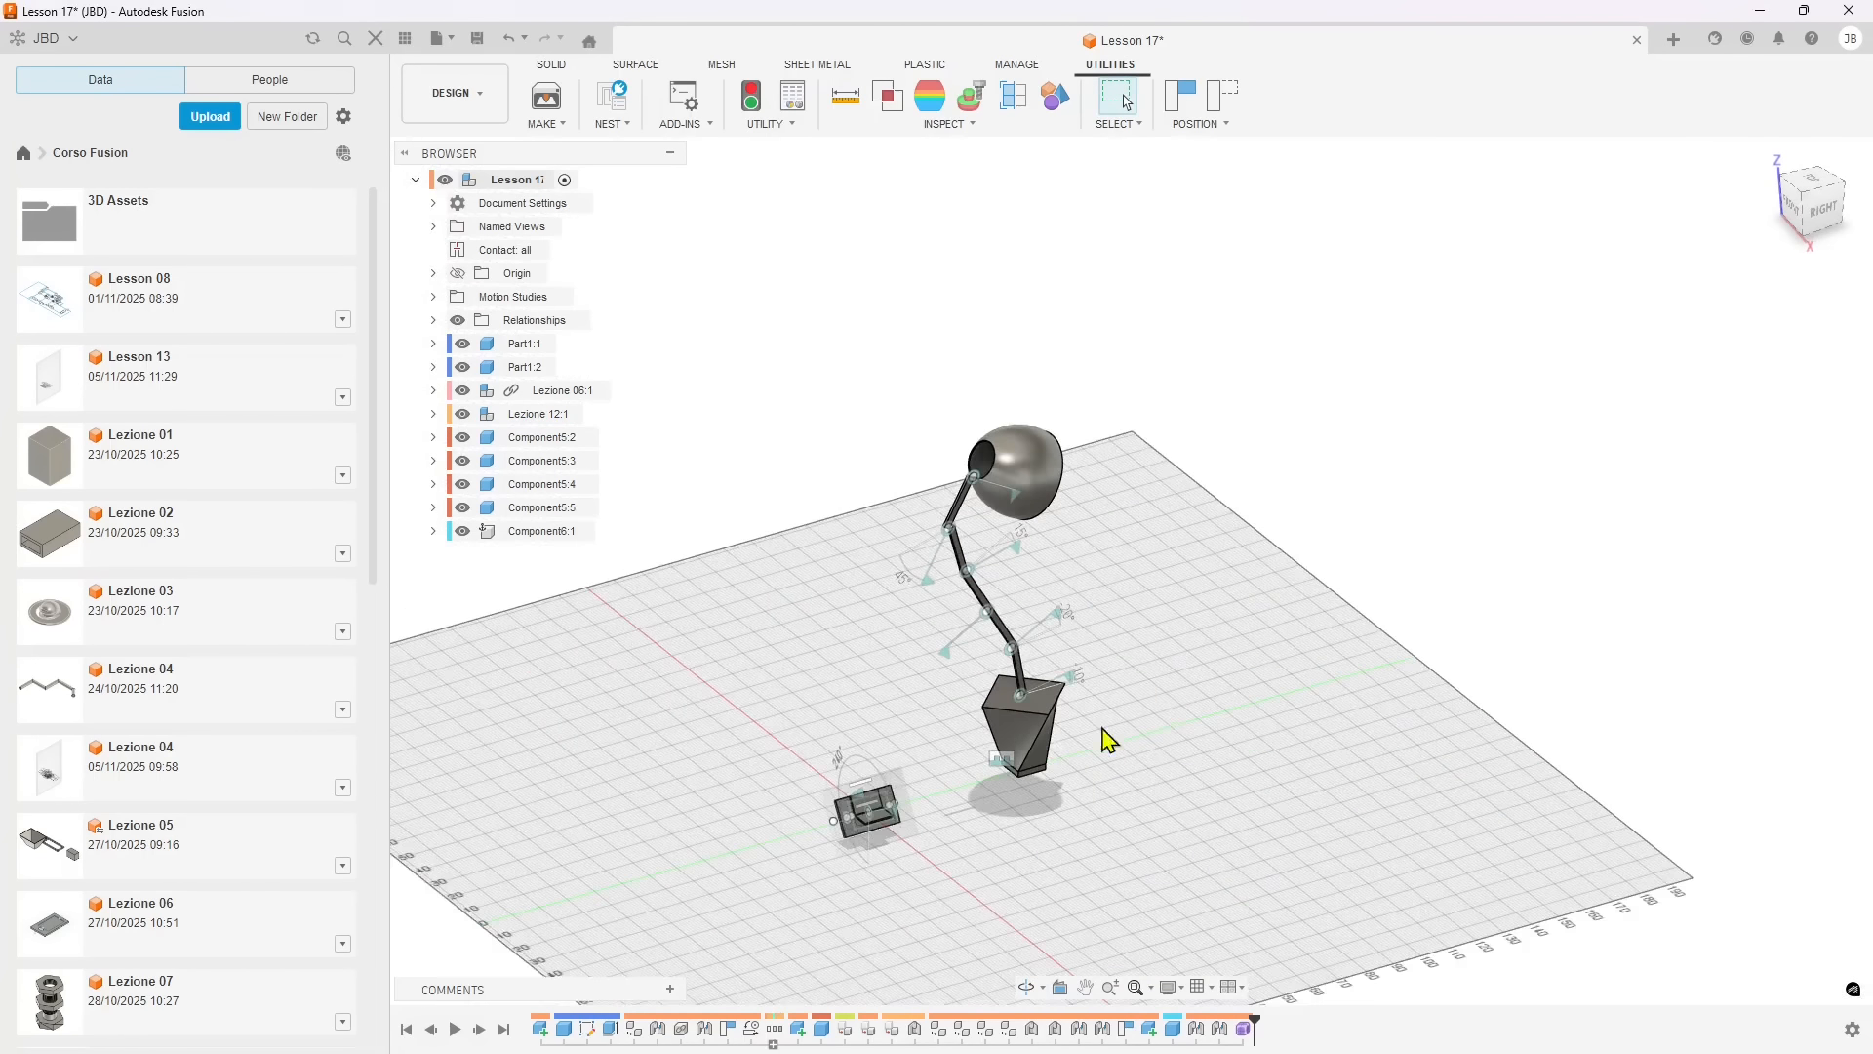
scroll(868, 824, "up", 6)
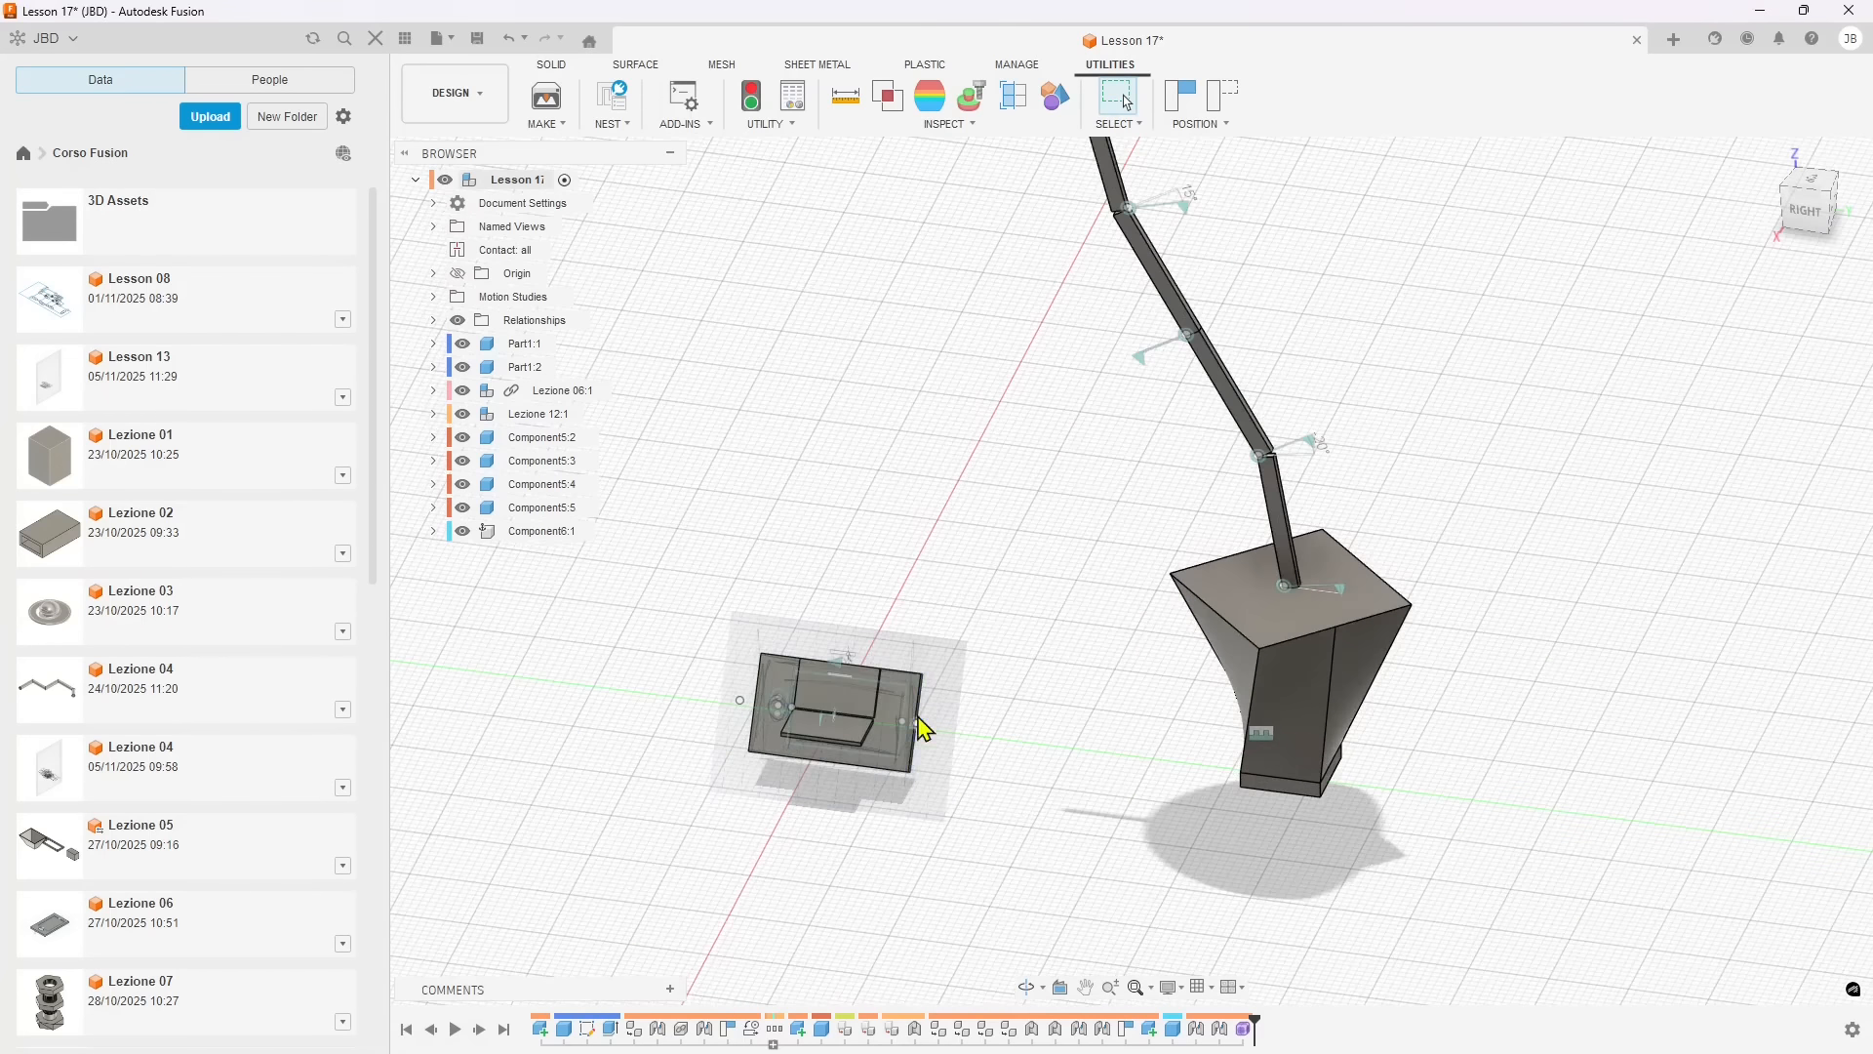
left_click(556, 66)
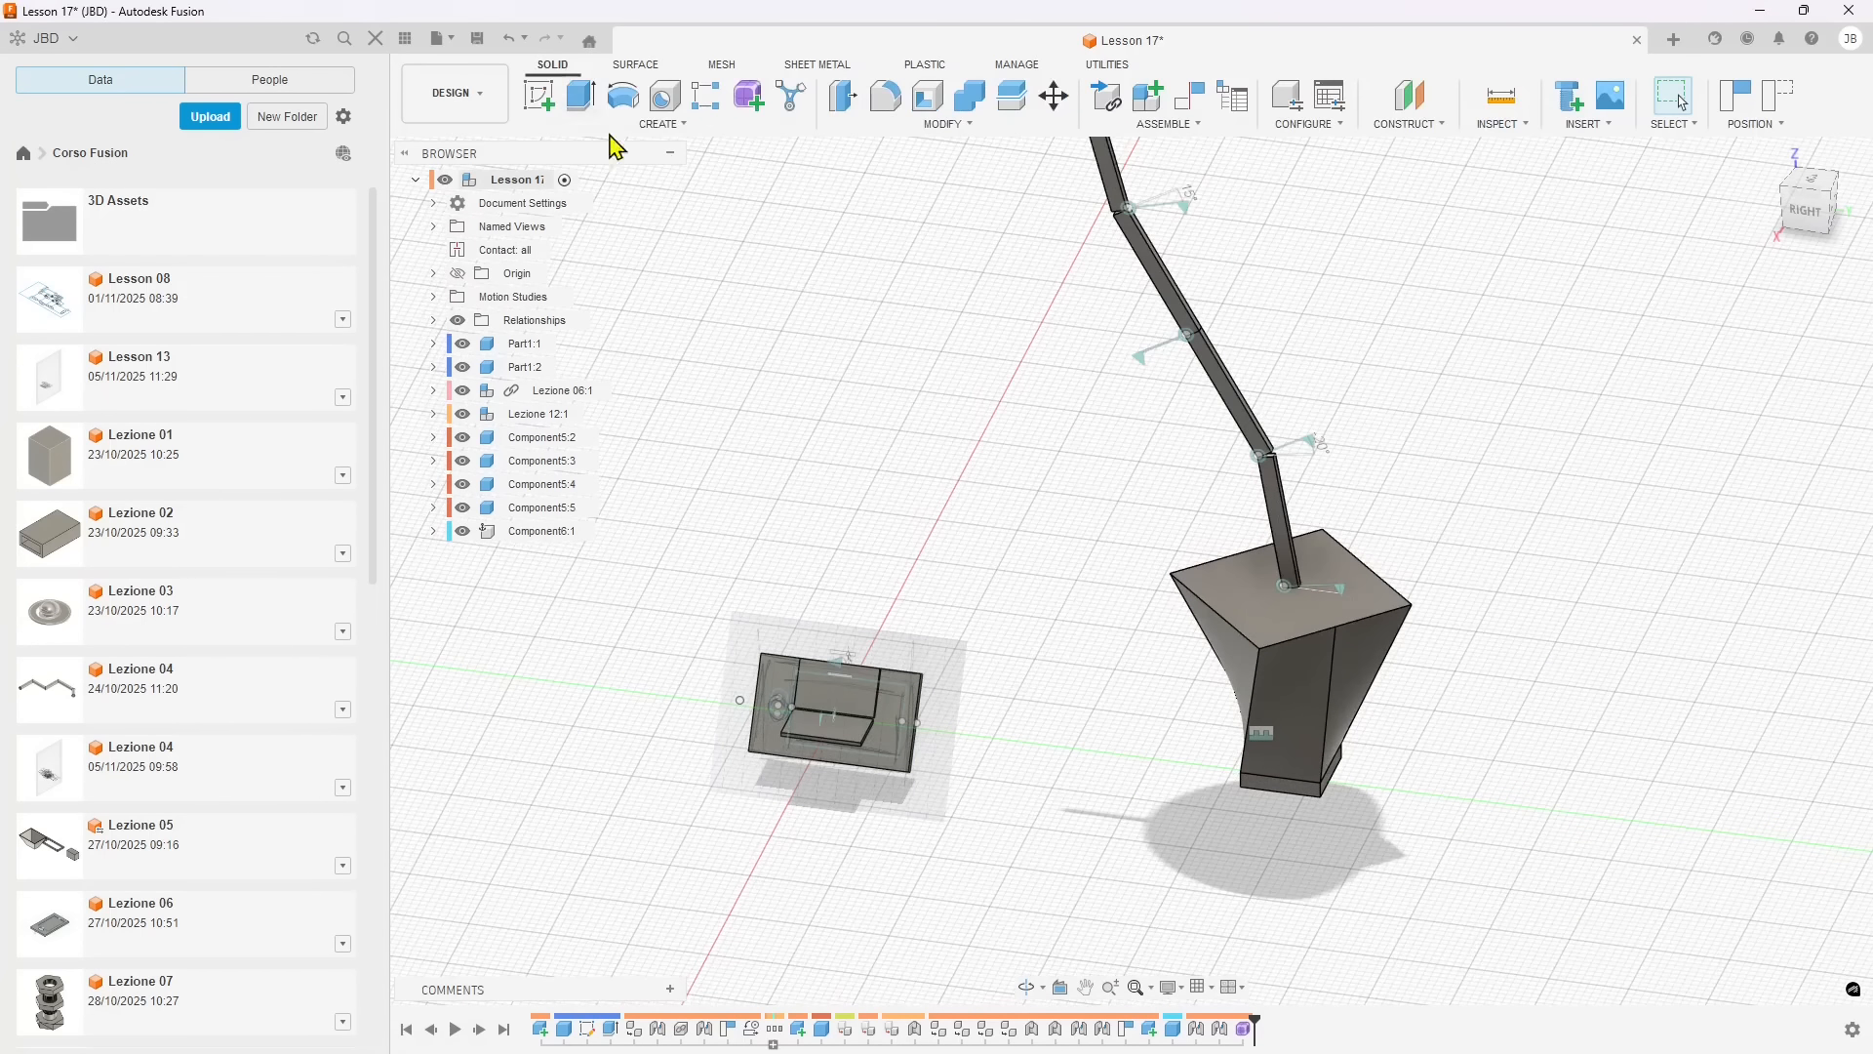
left_click(747, 105)
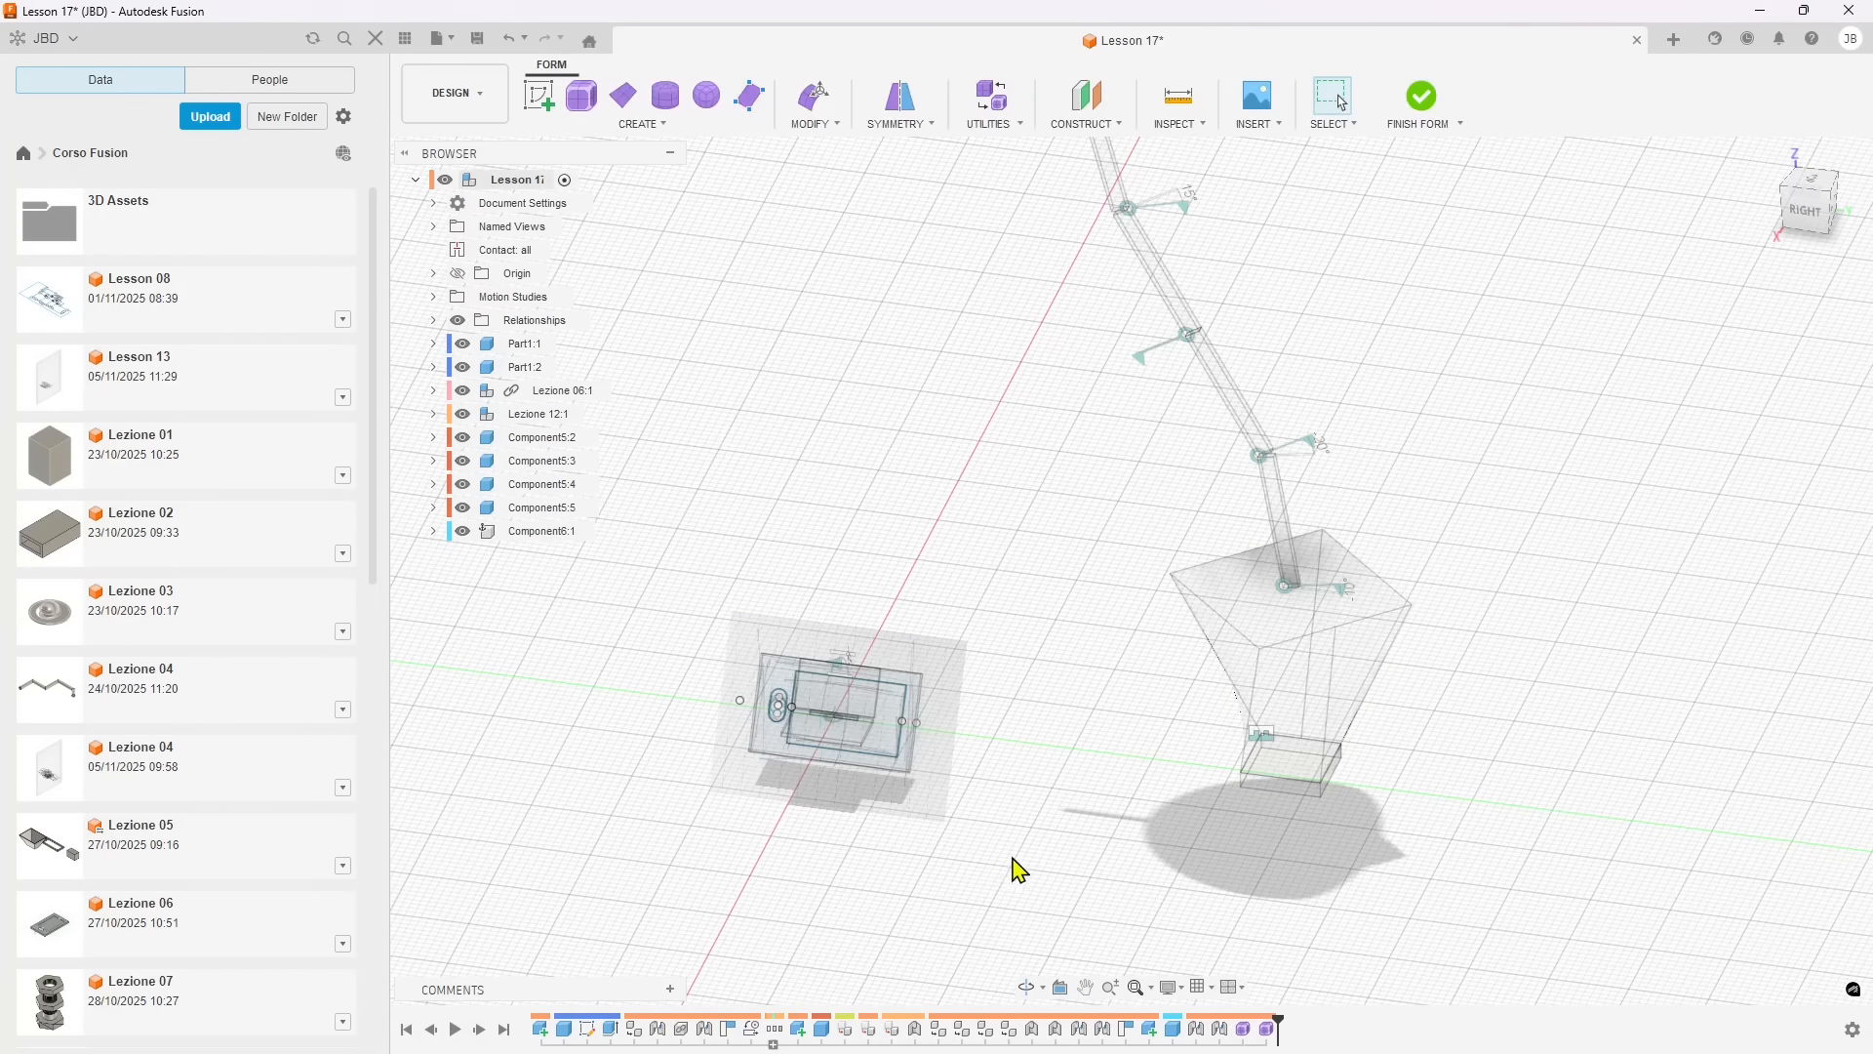
middle_click_drag(1083, 832, 1079, 736)
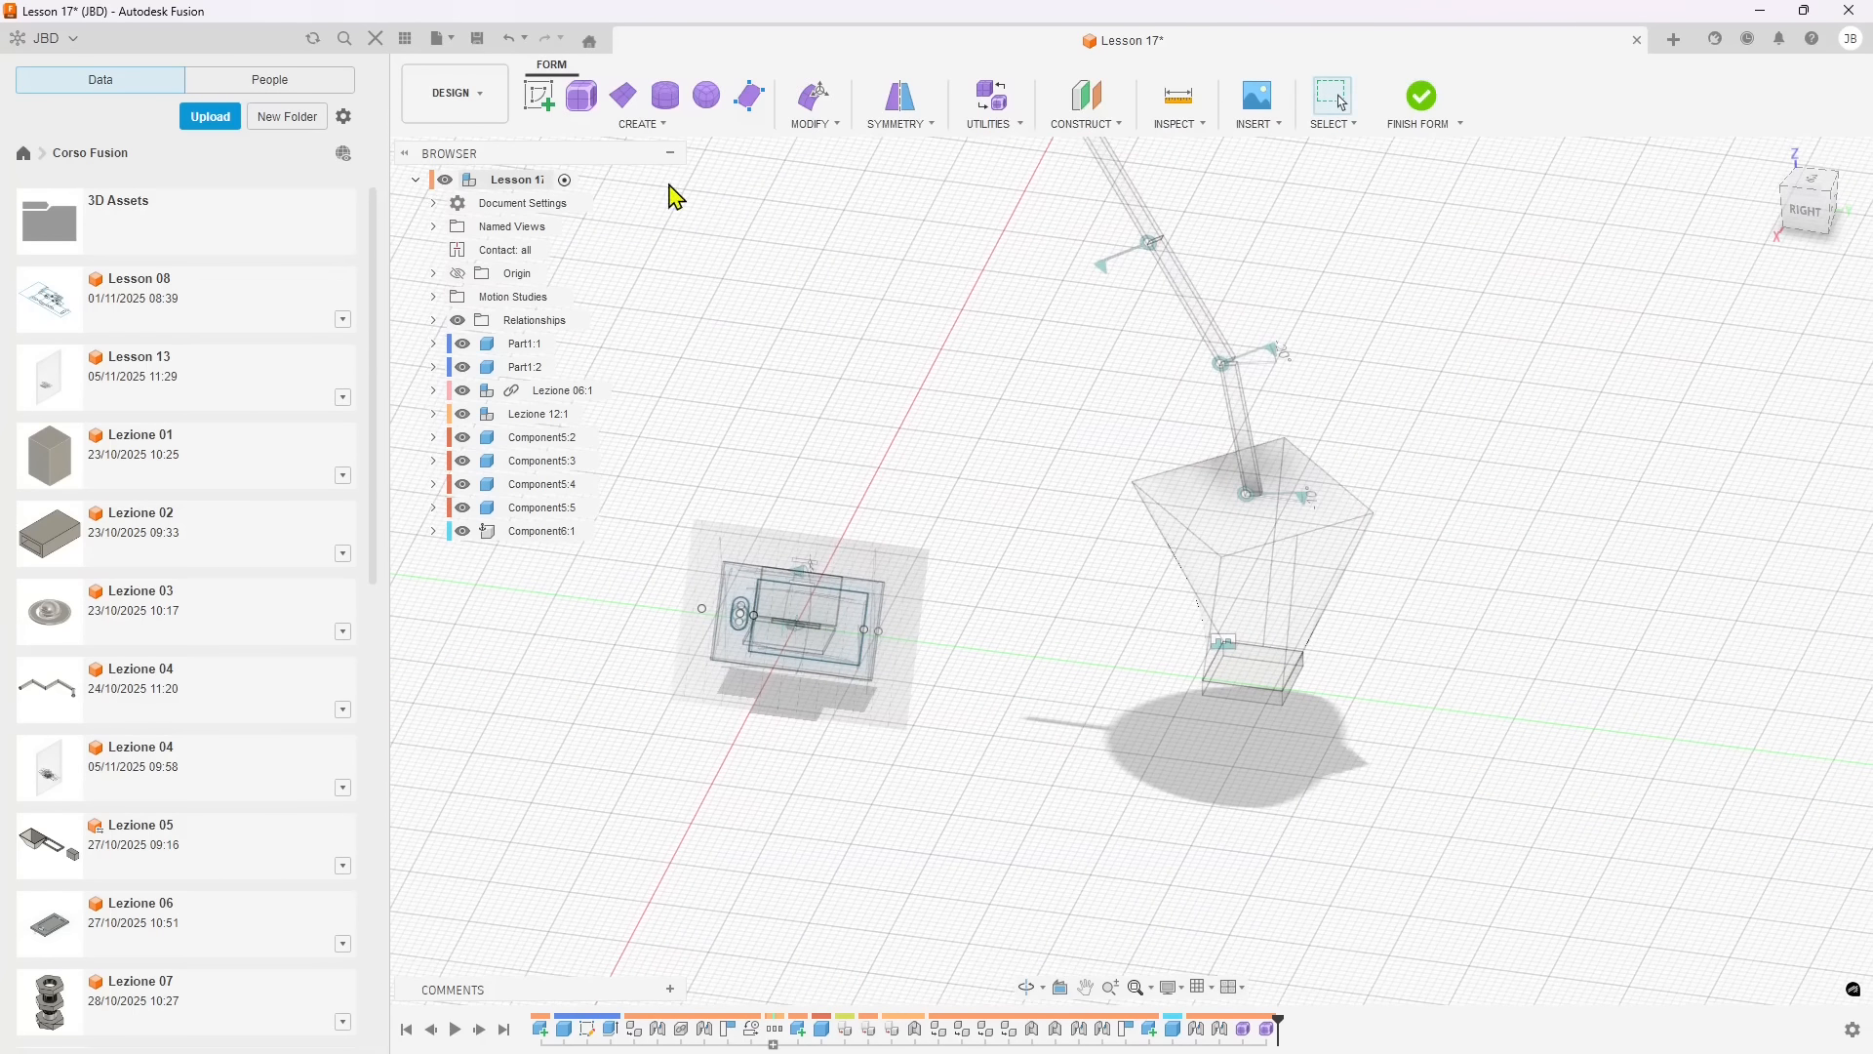
- Place a form box from a center rectangle about 10 by 10 cm in the space between the plate part and the lamp
left_click(583, 97)
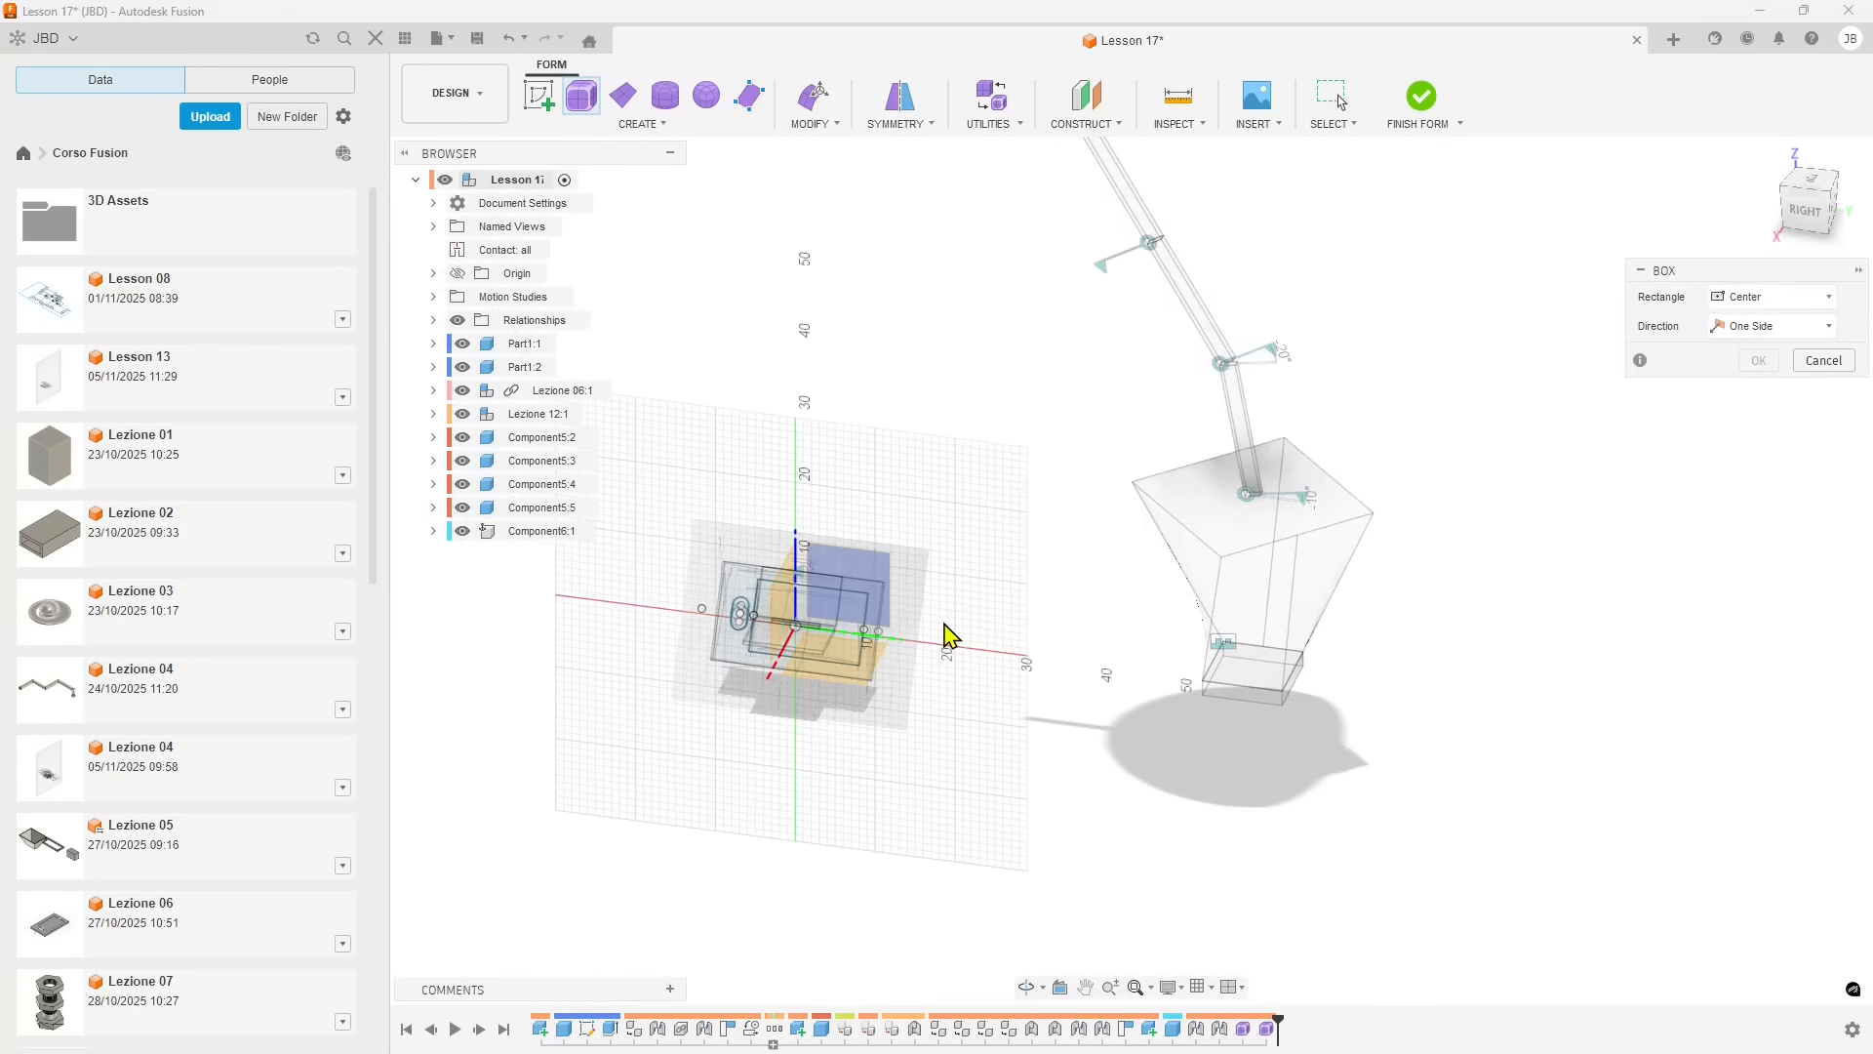
left_click(978, 571)
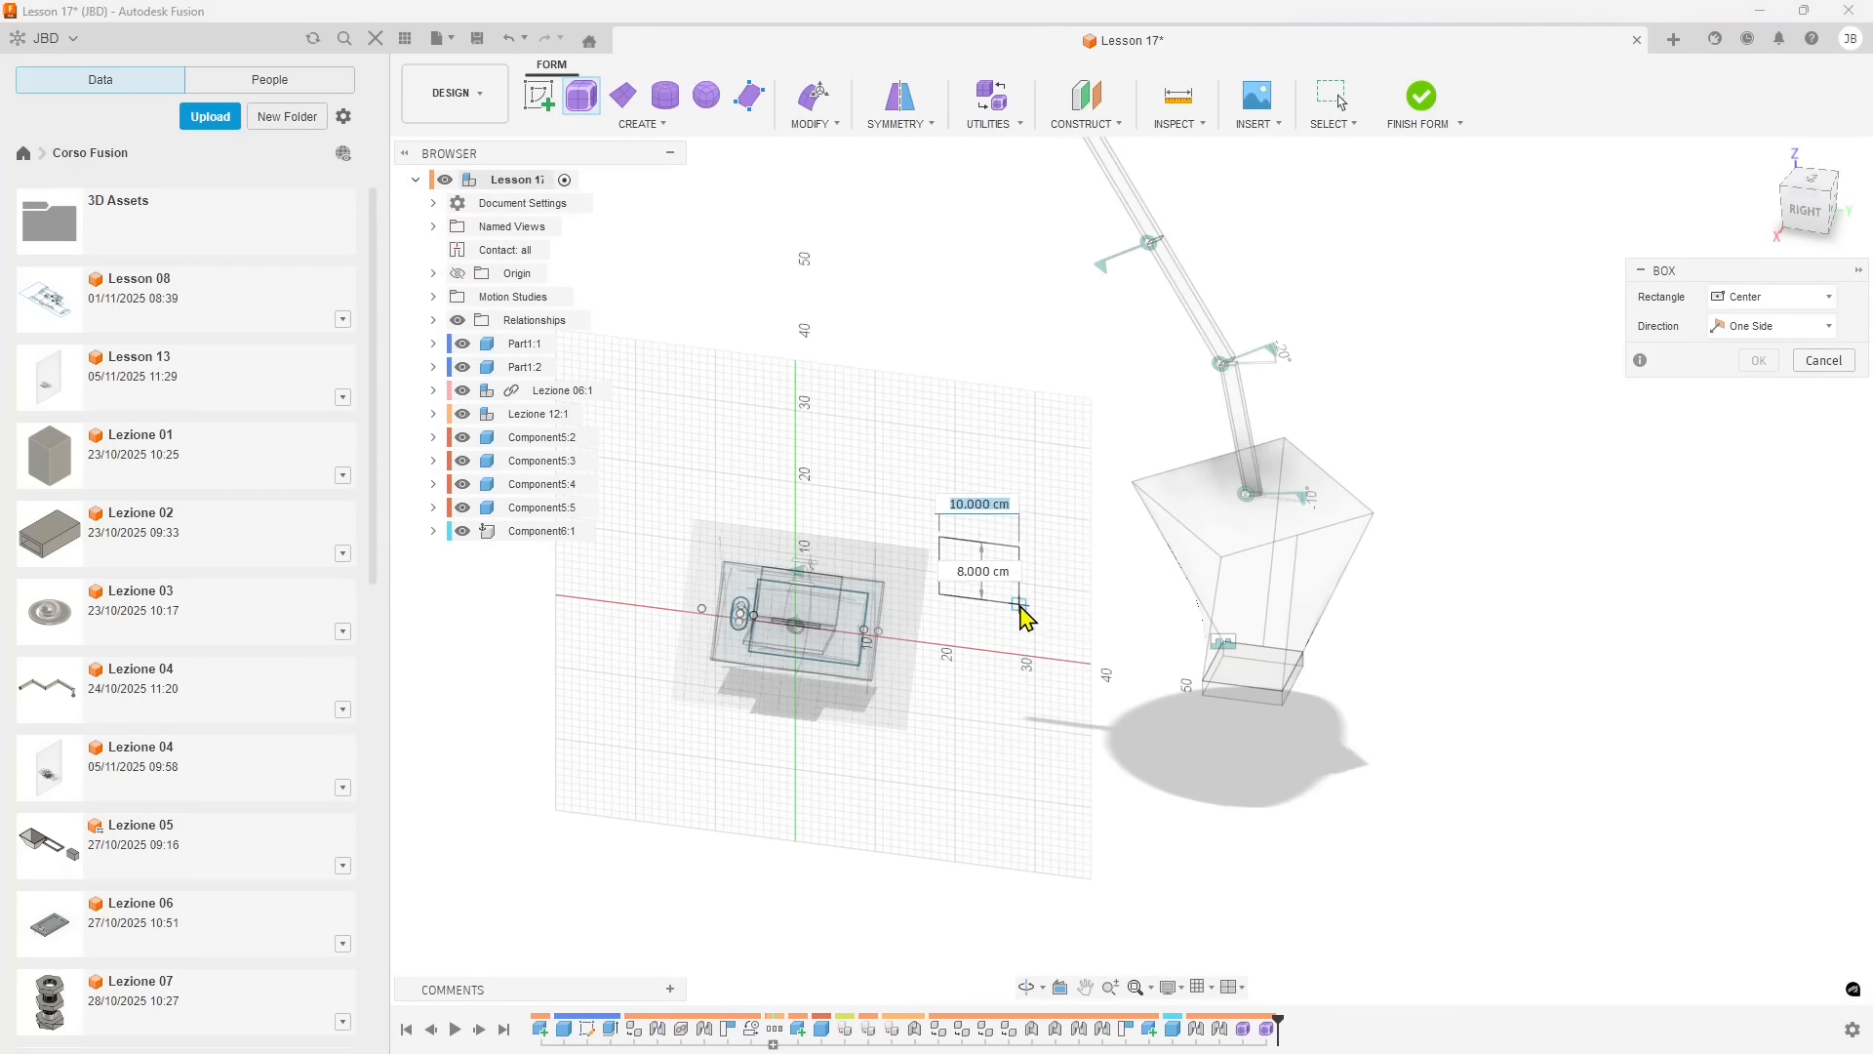
left_click(1021, 614)
scroll(971, 627, "up", 5)
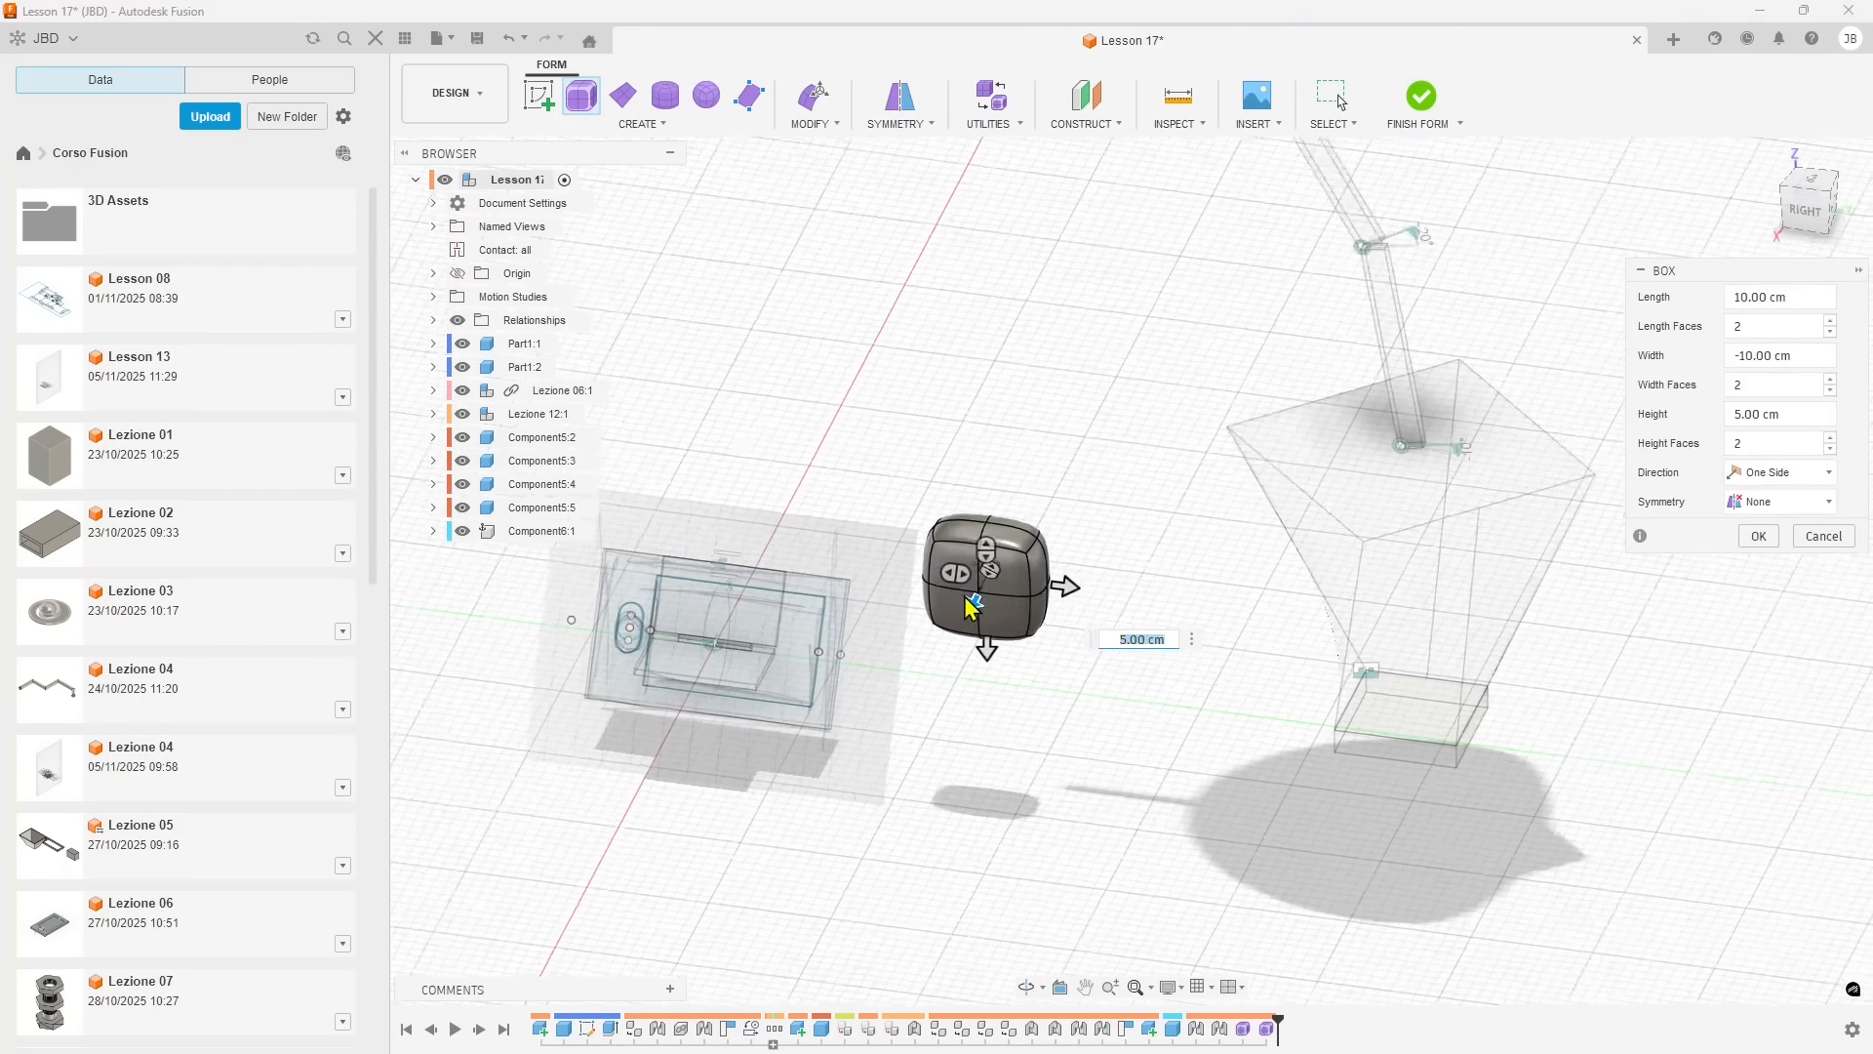
- Divide the form box into 3 length faces and 3 width faces
middle_click_drag(971, 628, 1108, 707, "shift")
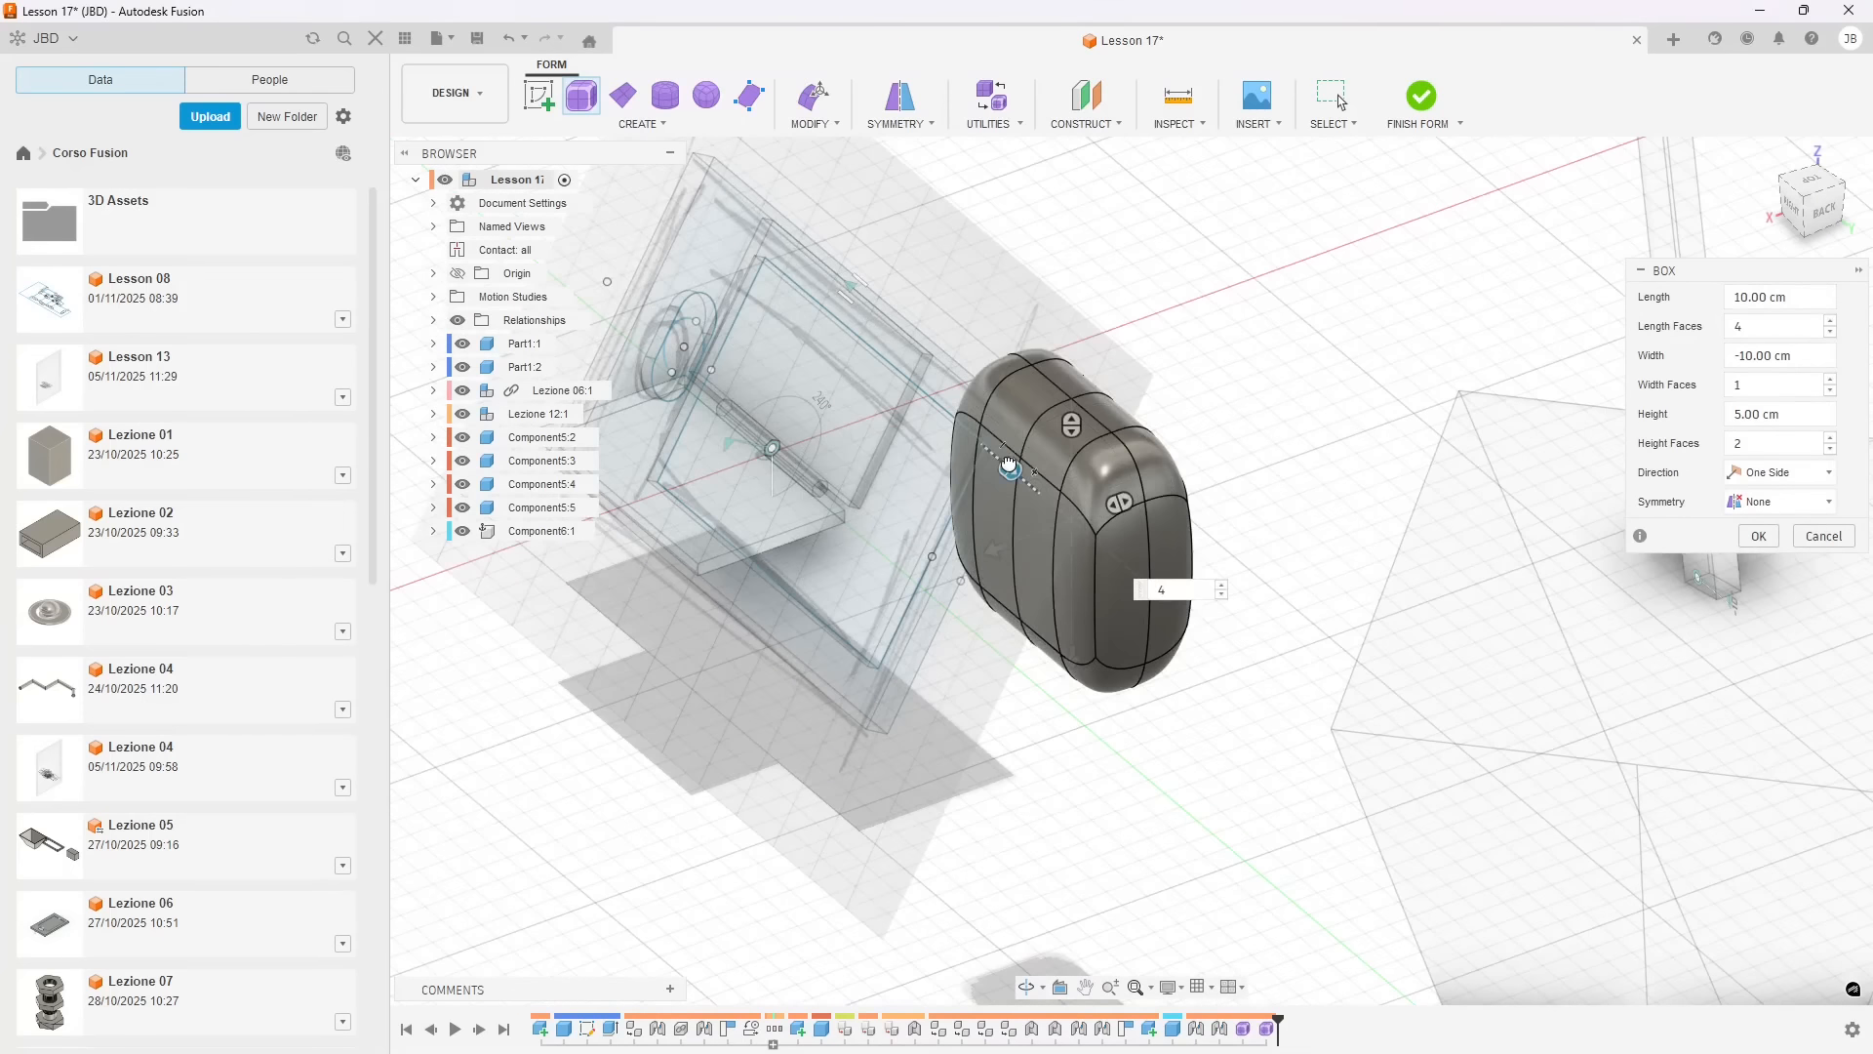
left_click_drag(1025, 509, 1017, 502)
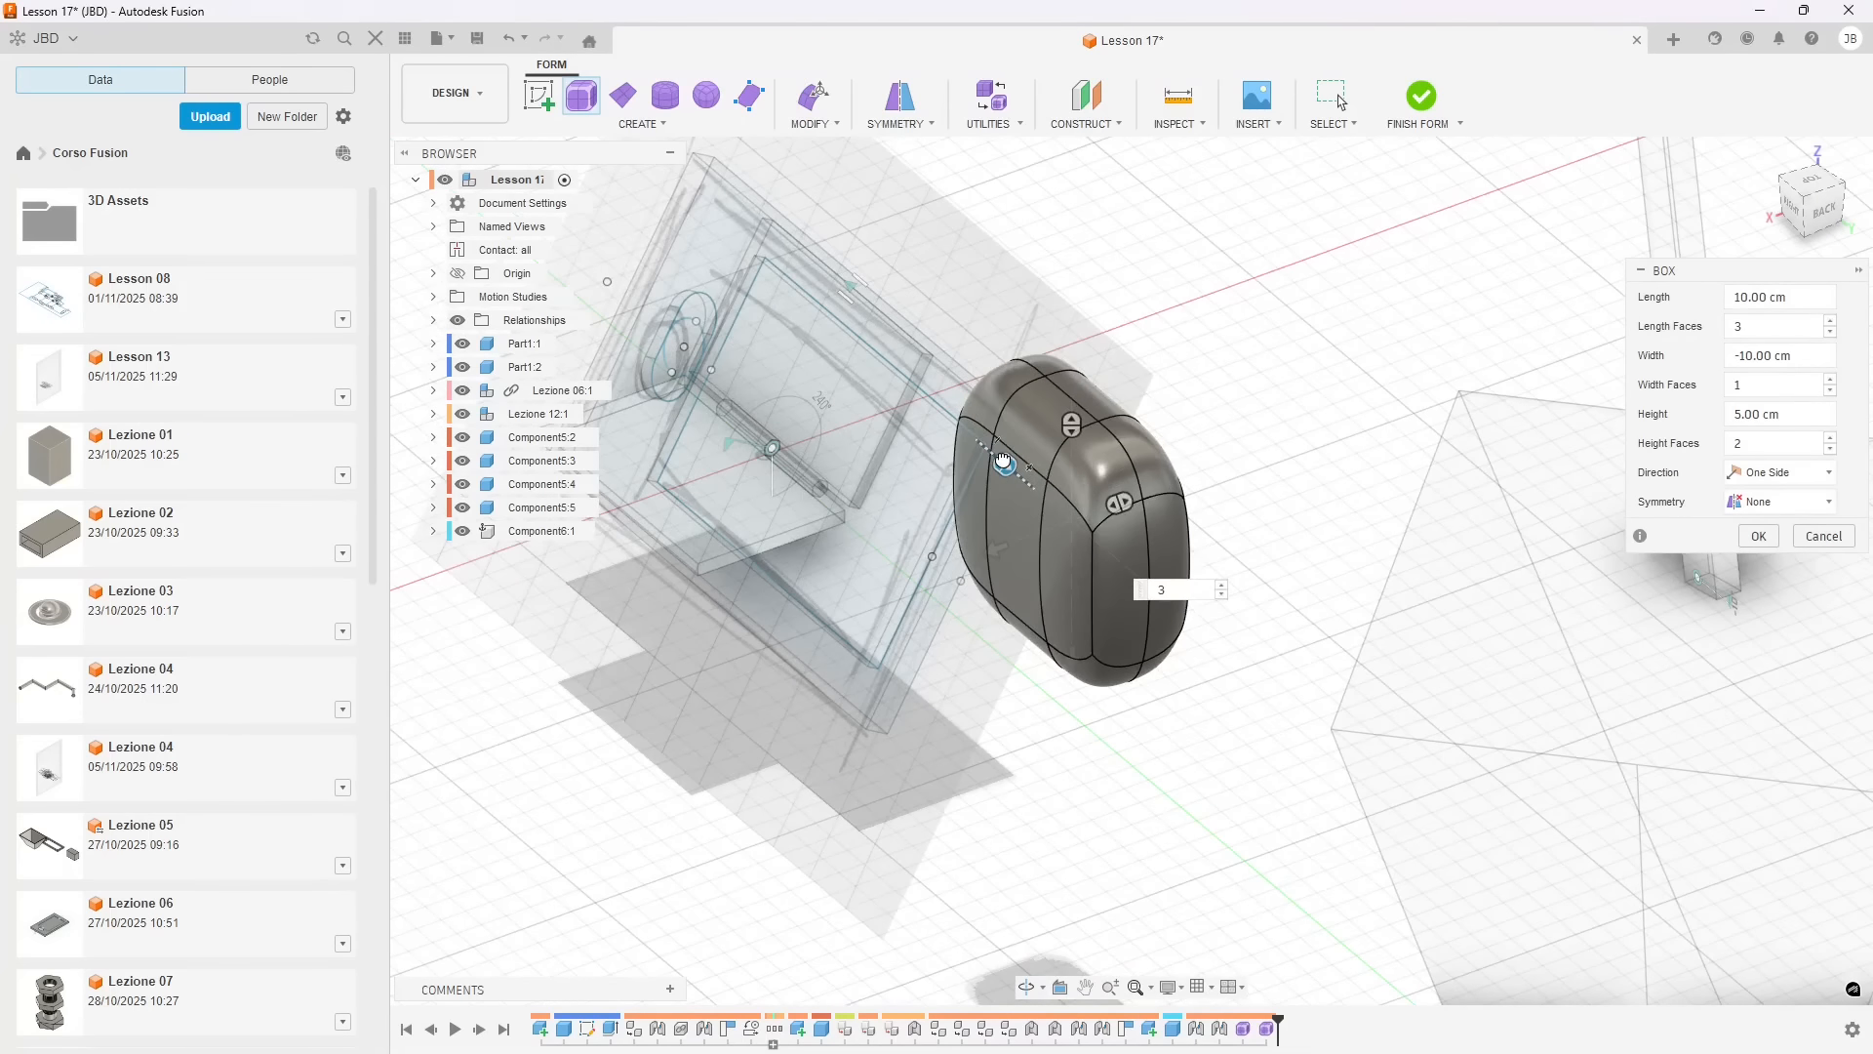
middle_click_drag(1027, 634, 1068, 410, "shift")
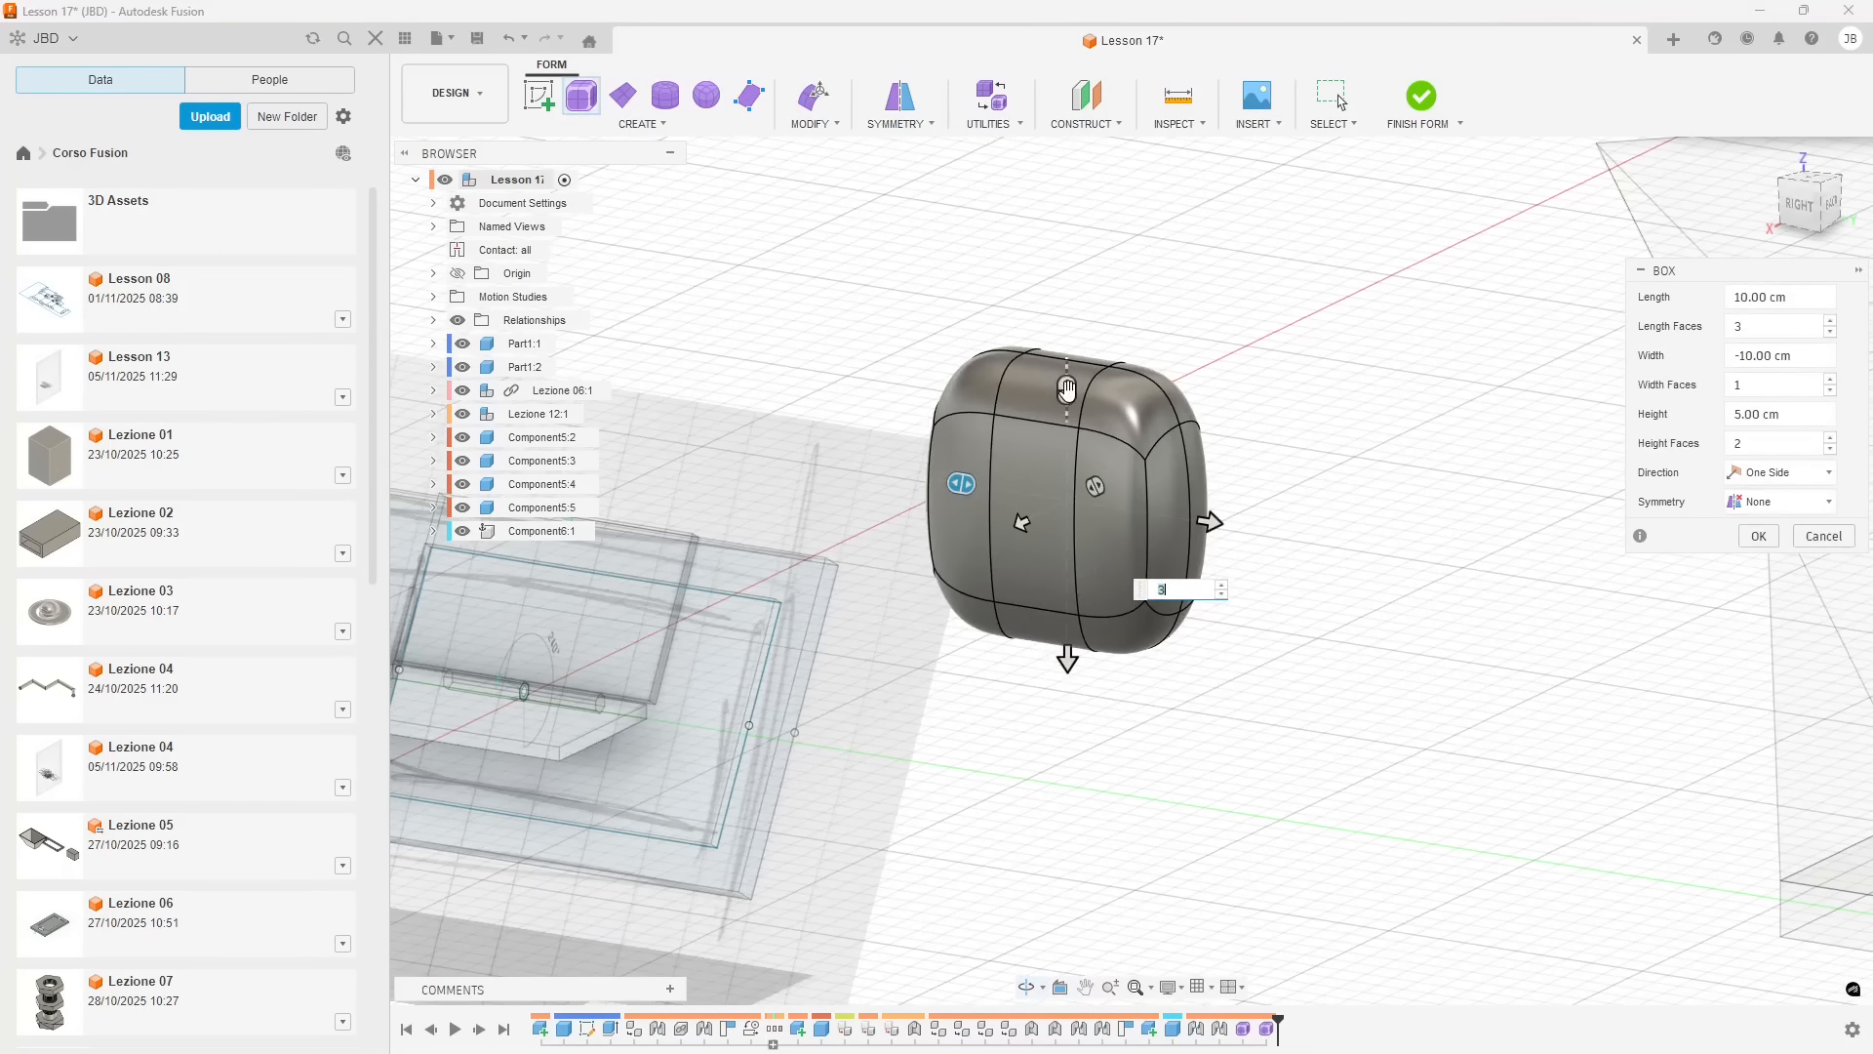
left_click_drag(1076, 378, 1073, 414)
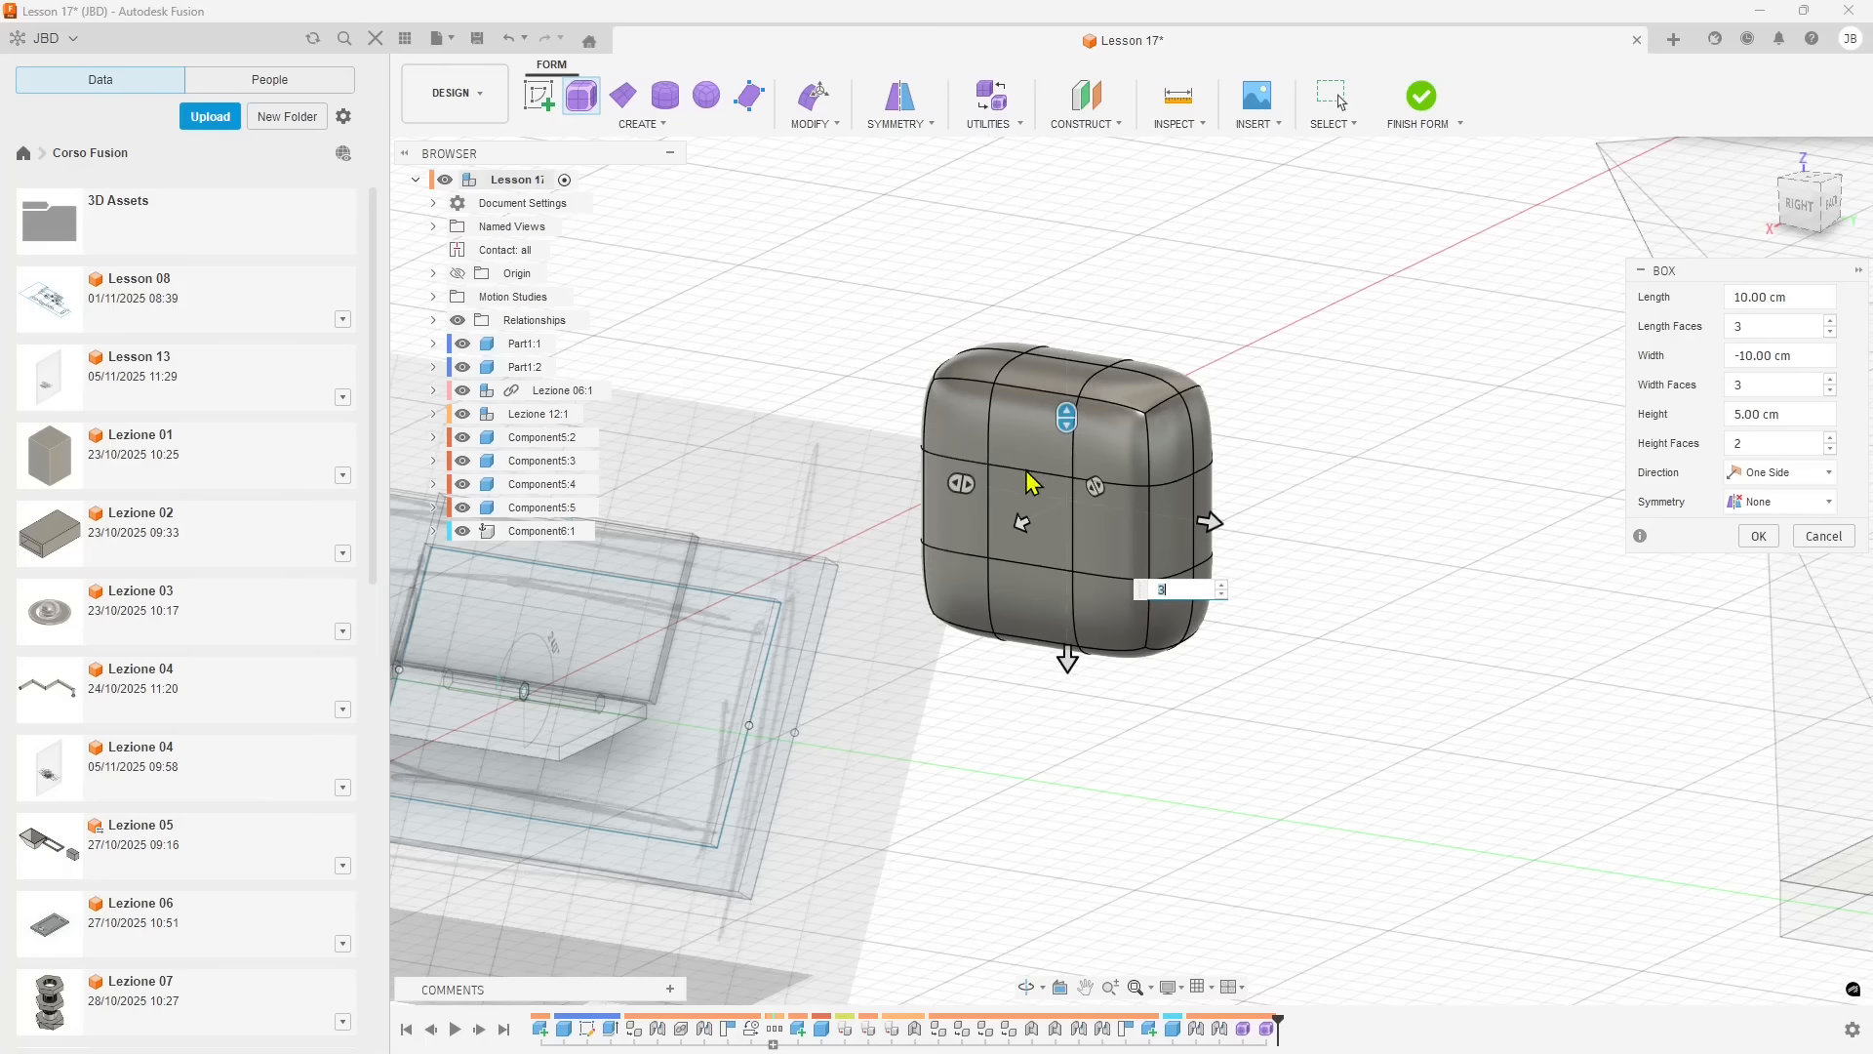
- Set the form box's height to 10 cm and divide it into 3 height faces
middle_click_drag(1102, 473, 1117, 431, "shift")
left_click_drag(1041, 469, 936, 505)
middle_click_drag(1057, 621, 1078, 639, "shift")
middle_click_drag(1152, 342, 1110, 420, "shift")
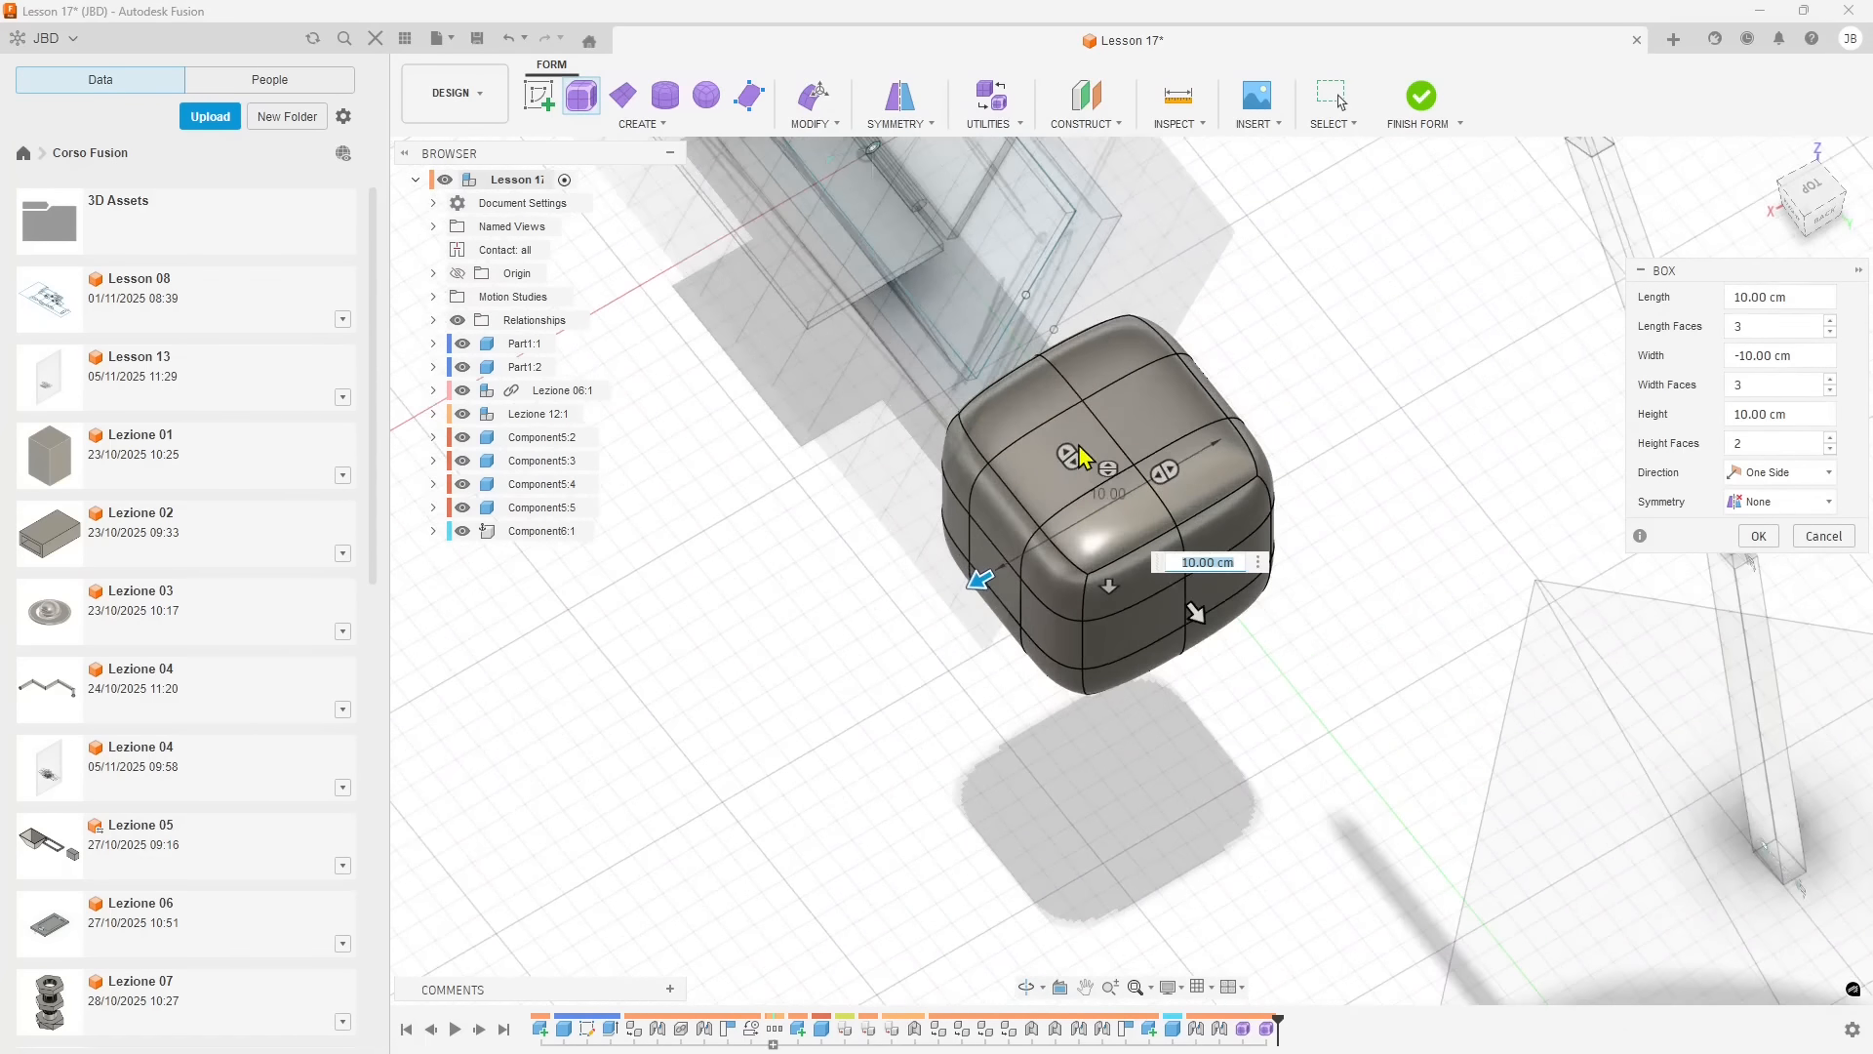
left_click_drag(1078, 456, 1049, 427)
middle_click_drag(1179, 536, 1142, 522, "shift")
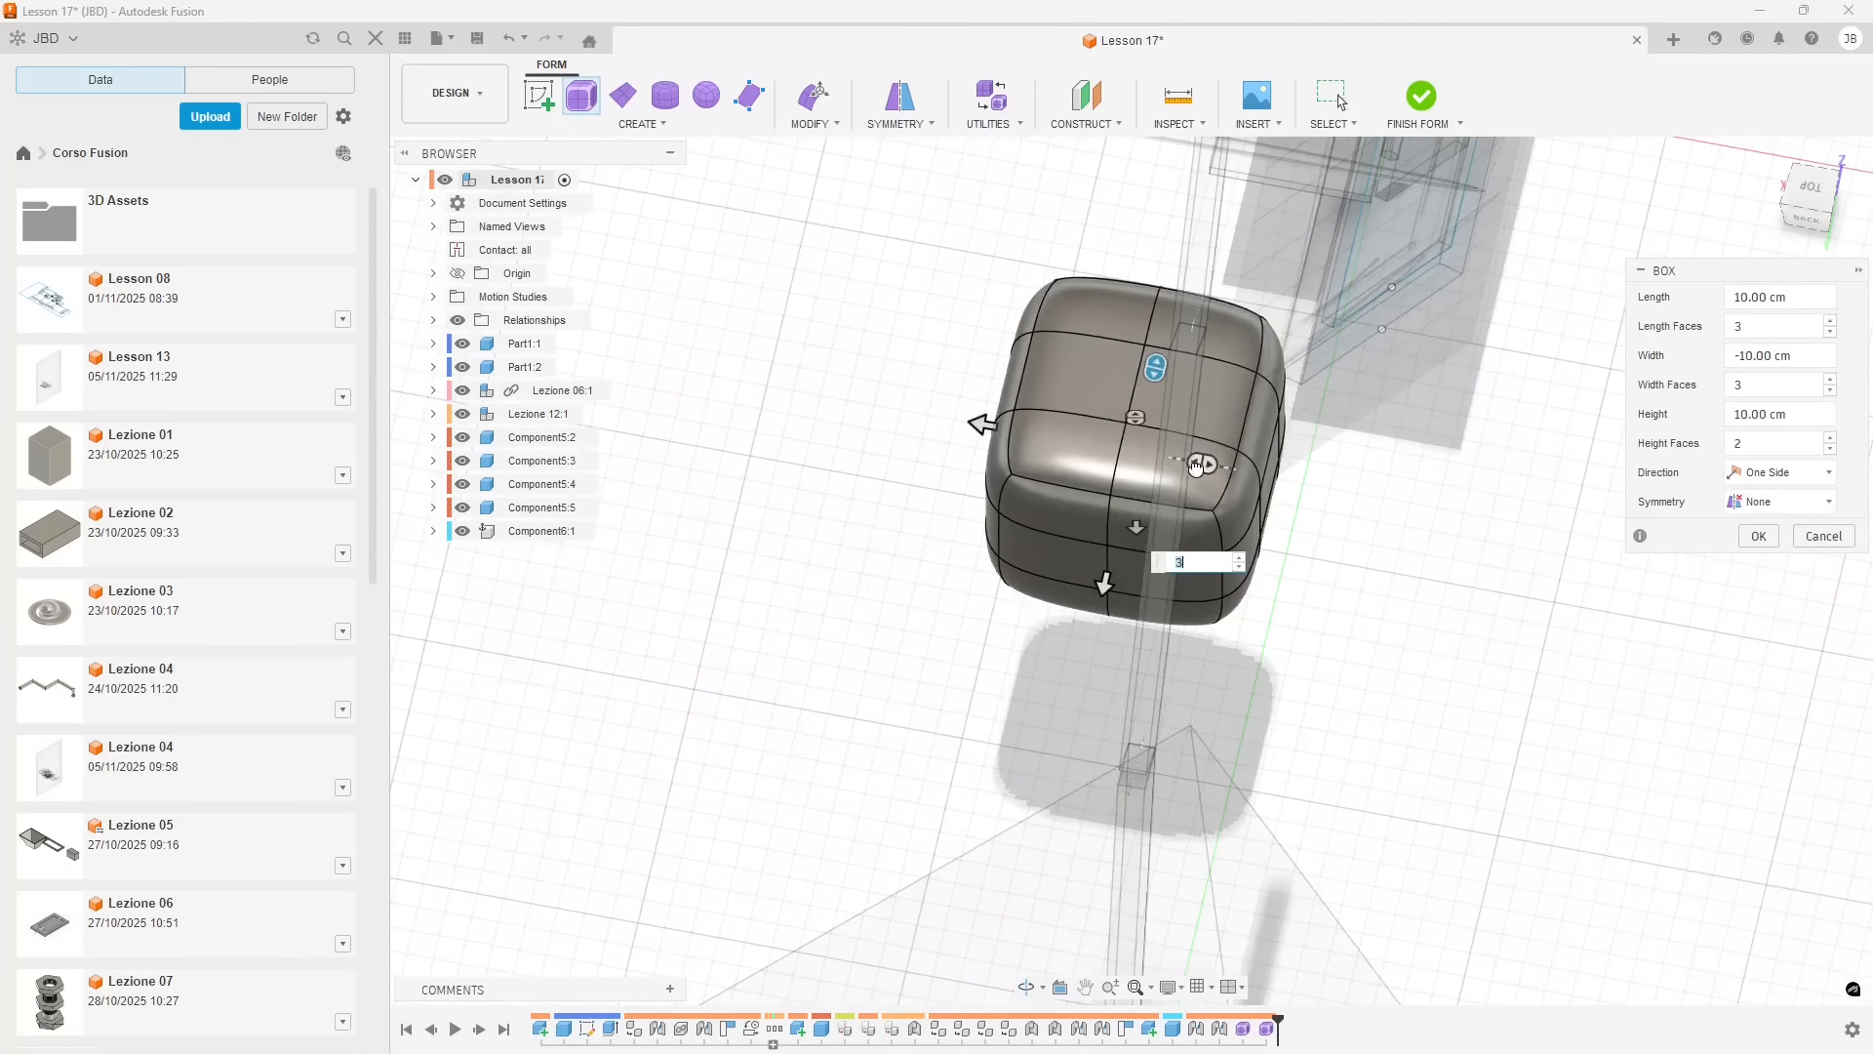
mouse_move(1196, 466)
left_mouse_down()
mouse_move(1266, 480)
mouse_move(1195, 471)
left_mouse_up()
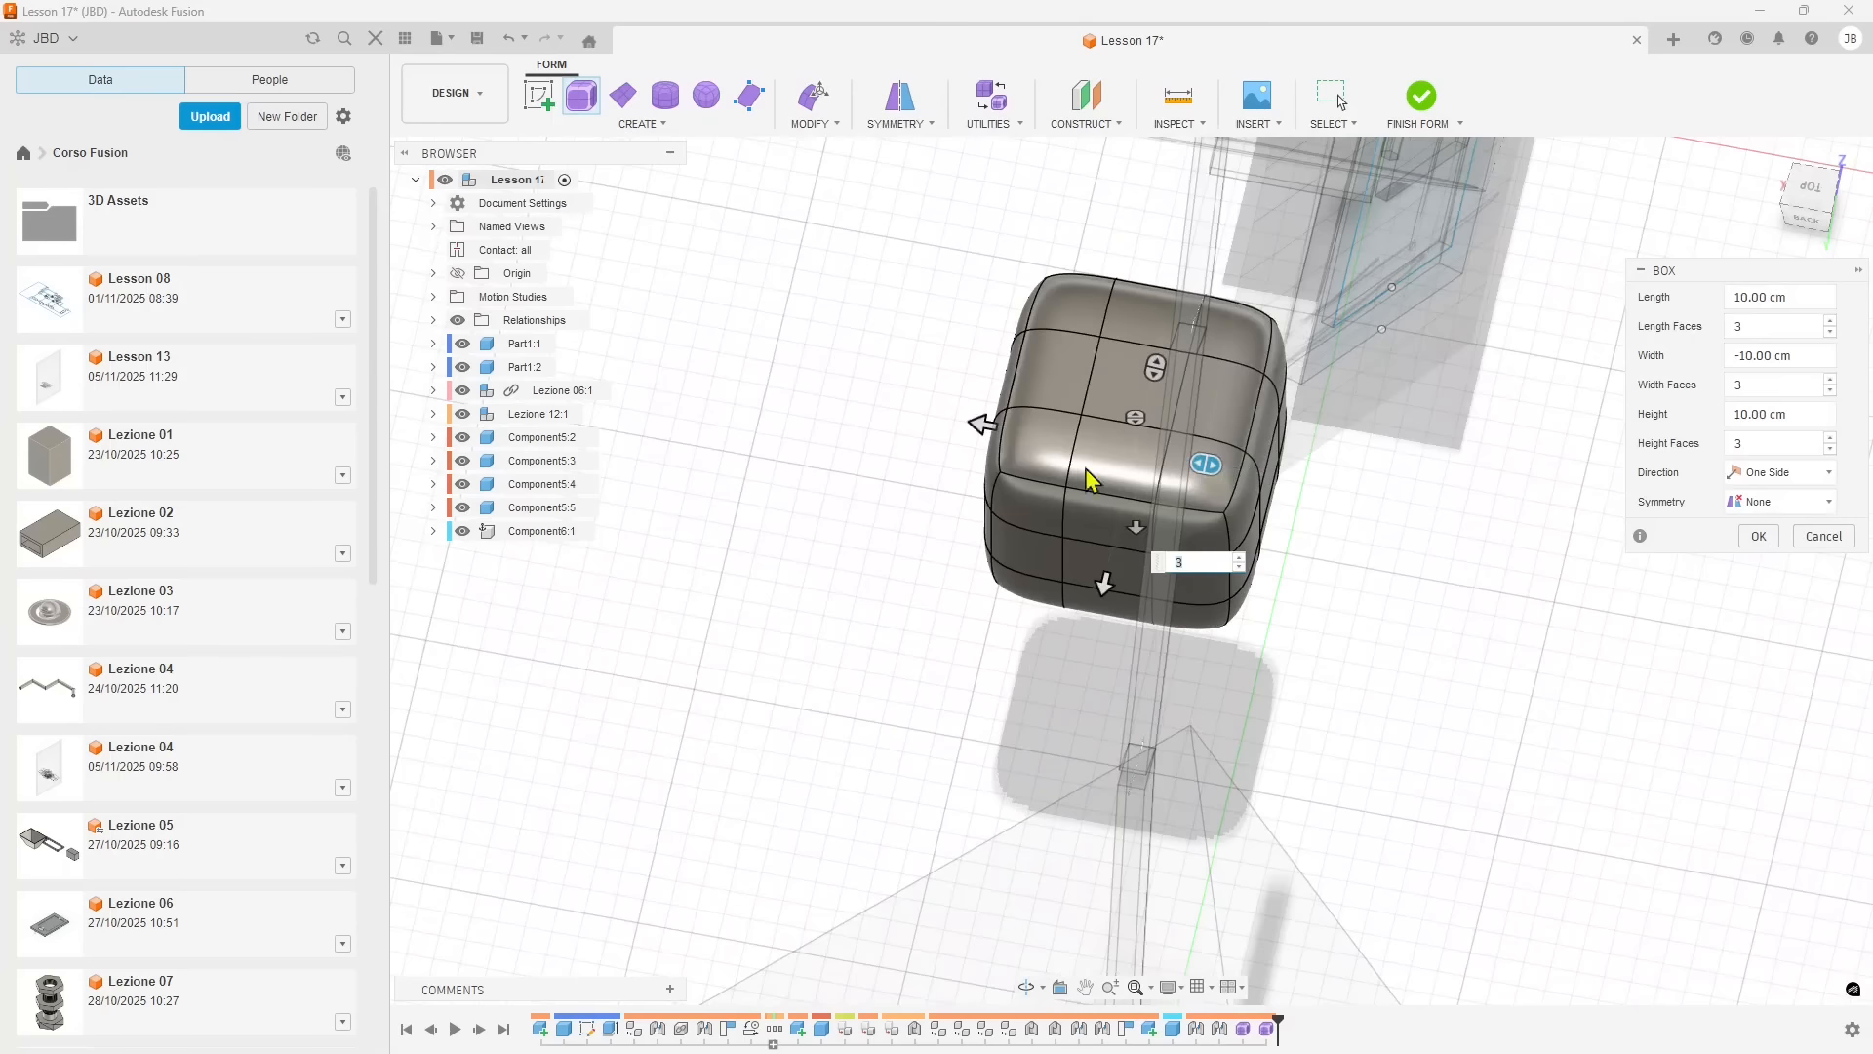
- Examine the subdivided form box and the form environment's creation, modification and symmetry commands
middle_click_drag(1091, 479, 920, 200, "shift")
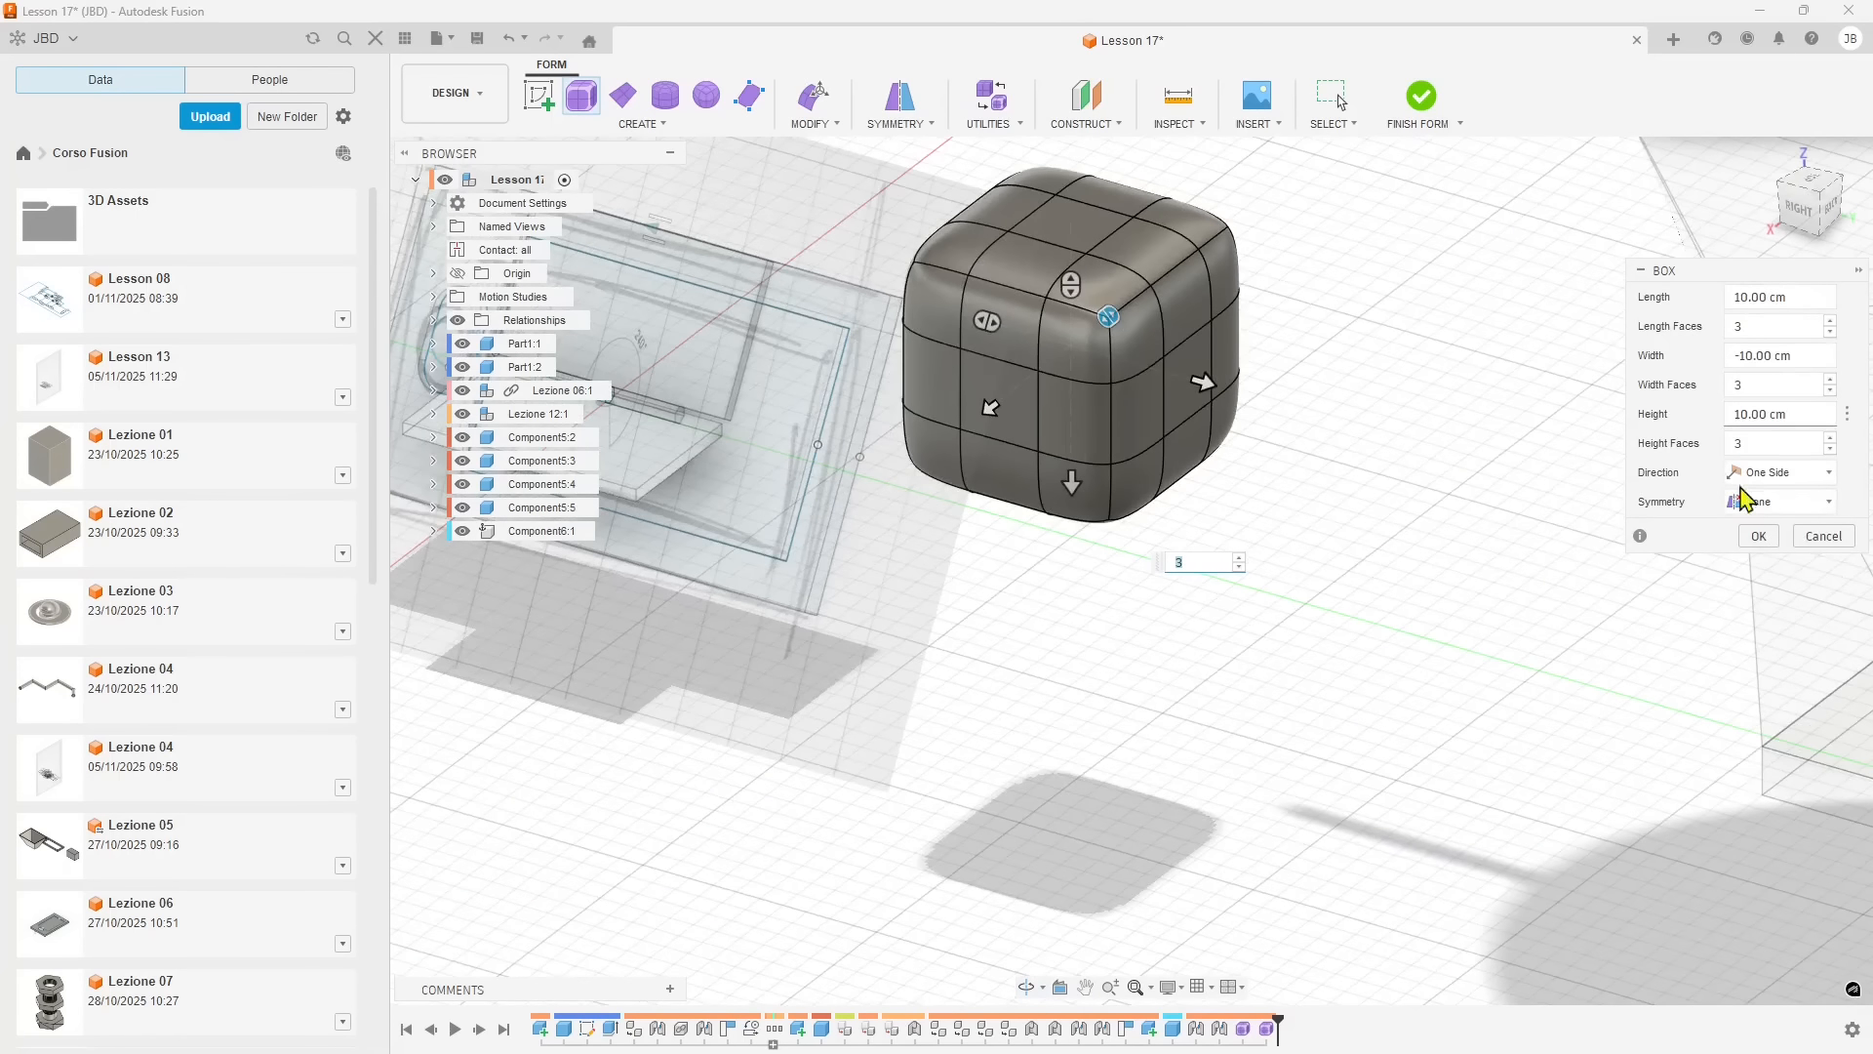
scroll(1291, 505, "down", 2)
scroll(1172, 325, "up", 2)
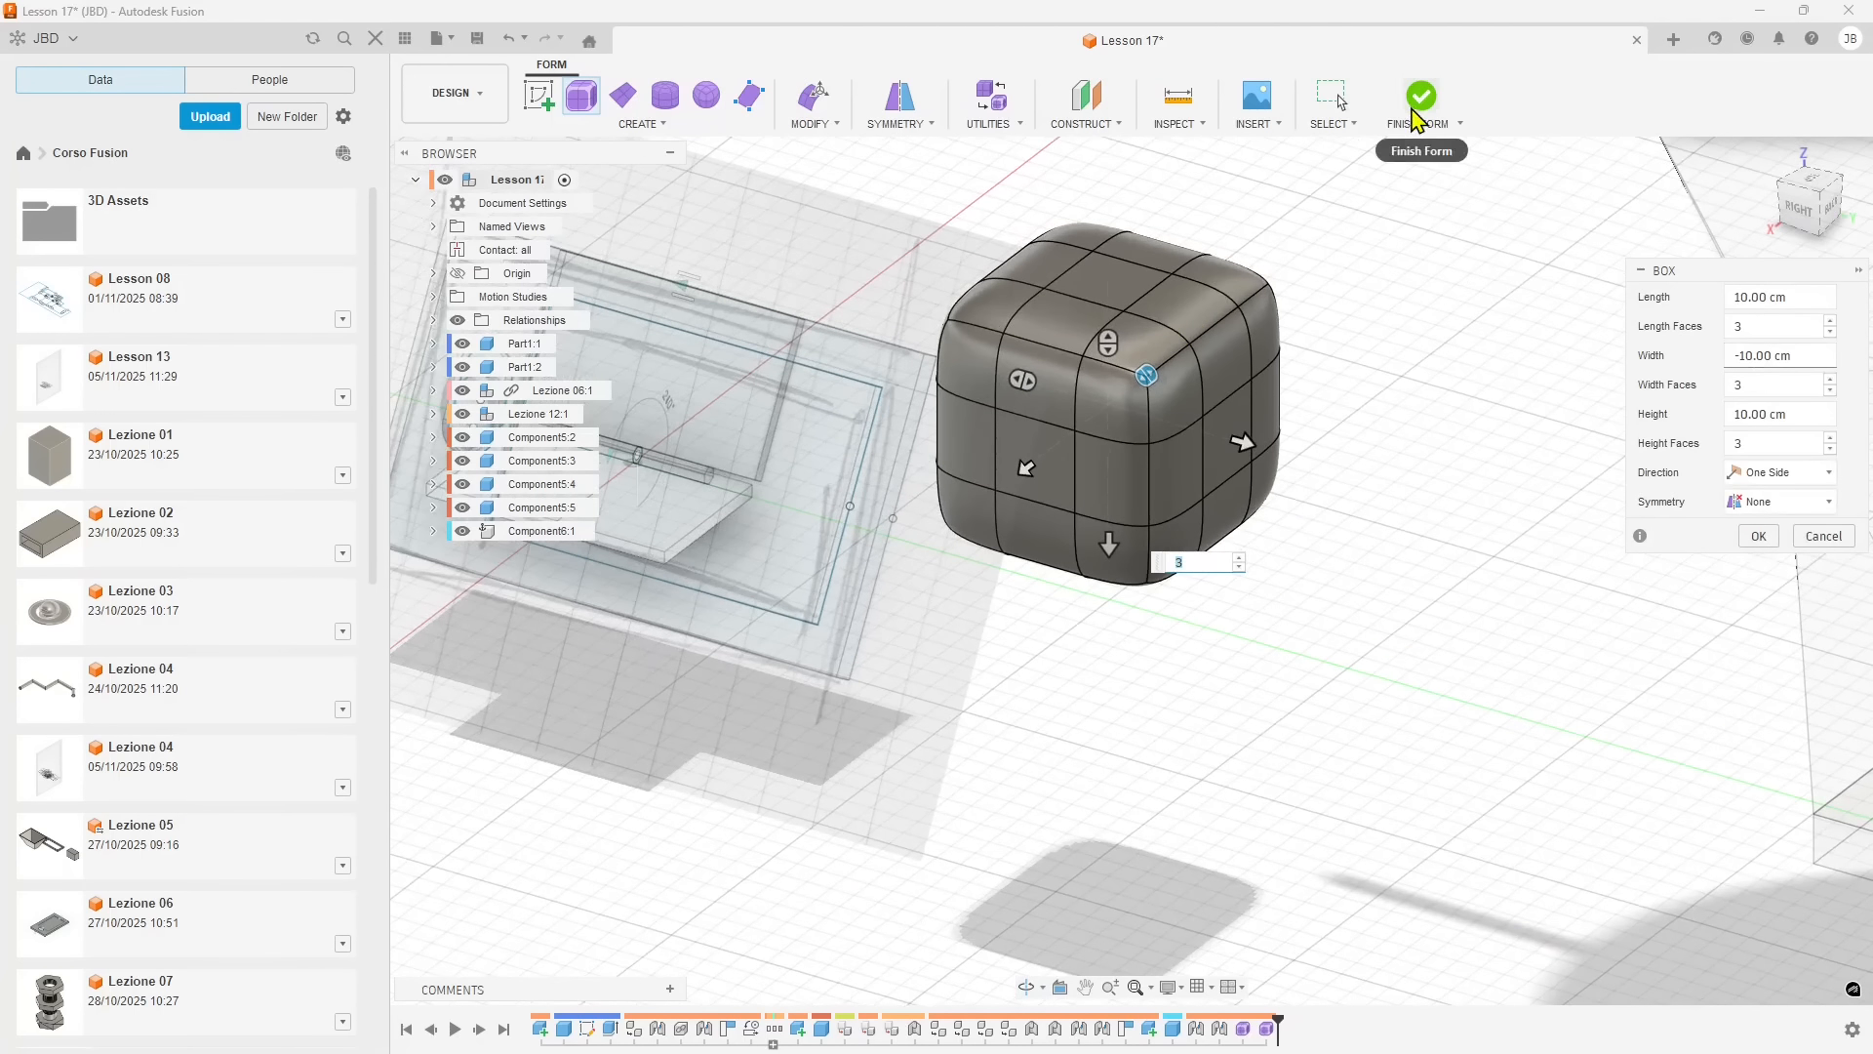
left_click(830, 136)
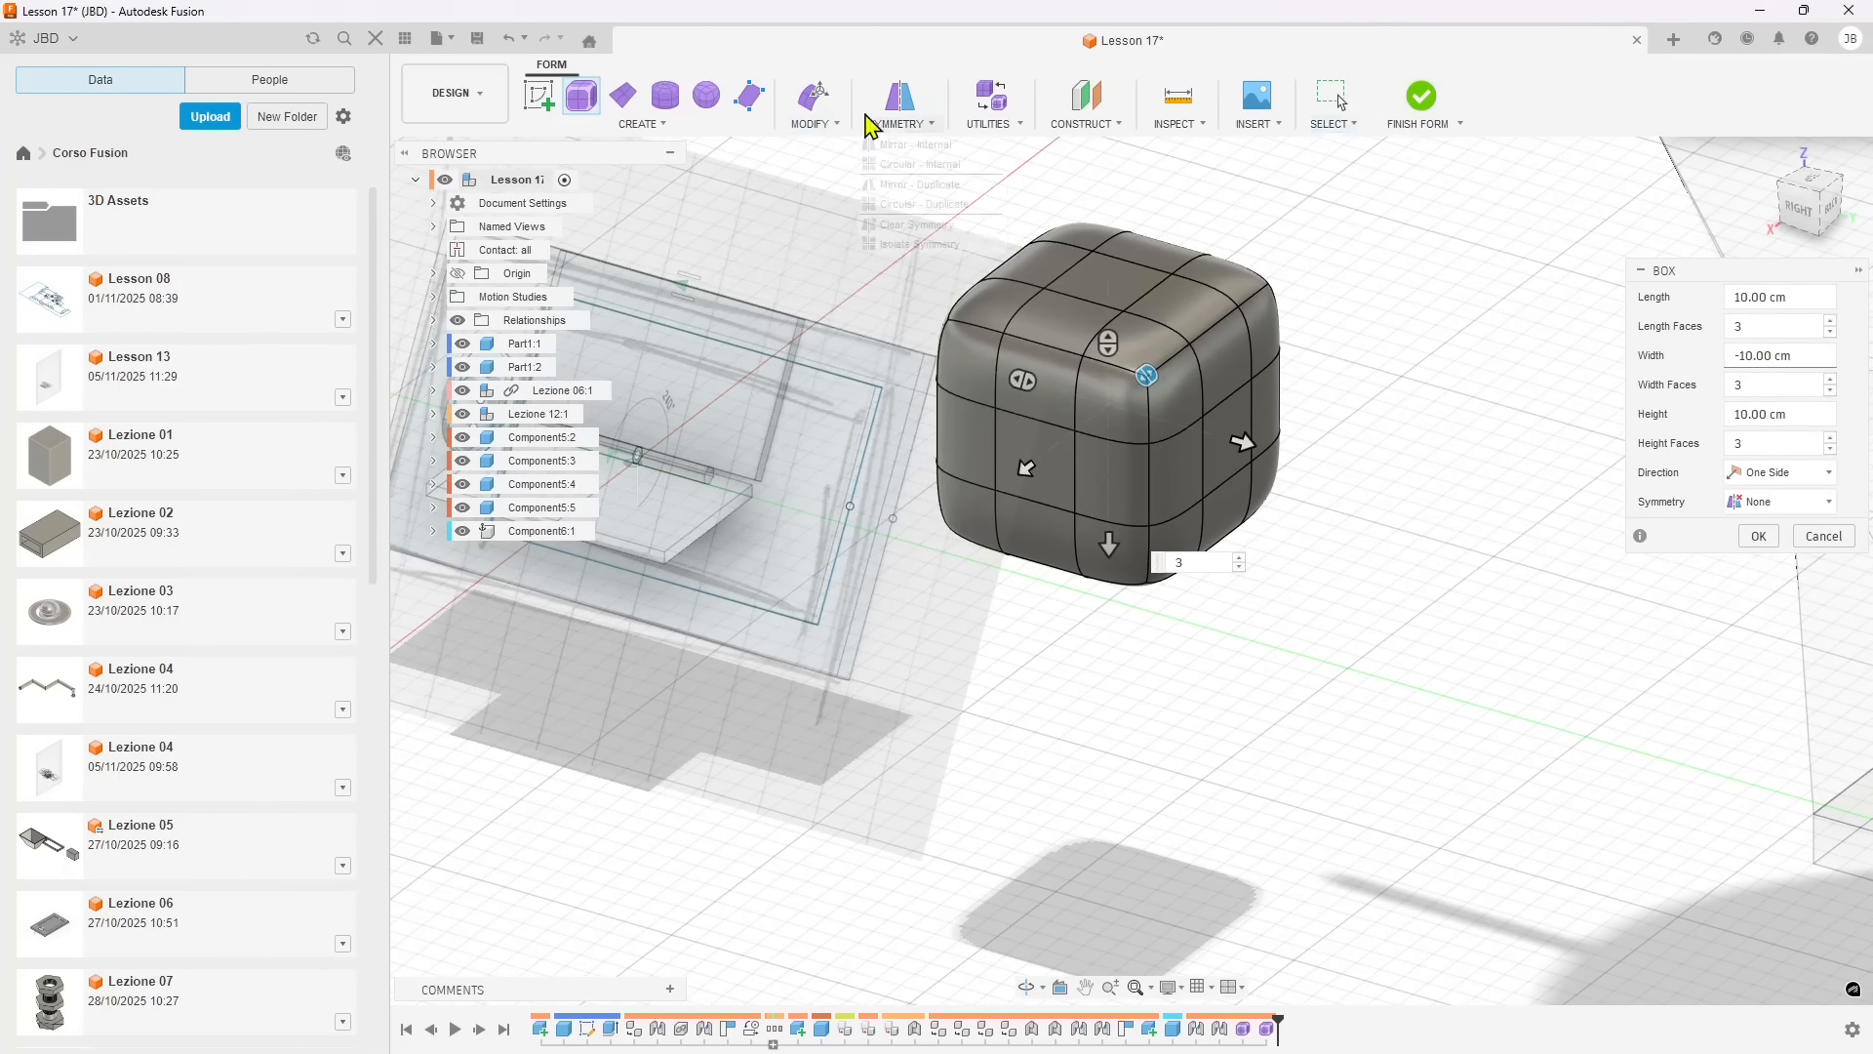
scroll(1239, 746, "up", 1)
scroll(1240, 746, "down", 2)
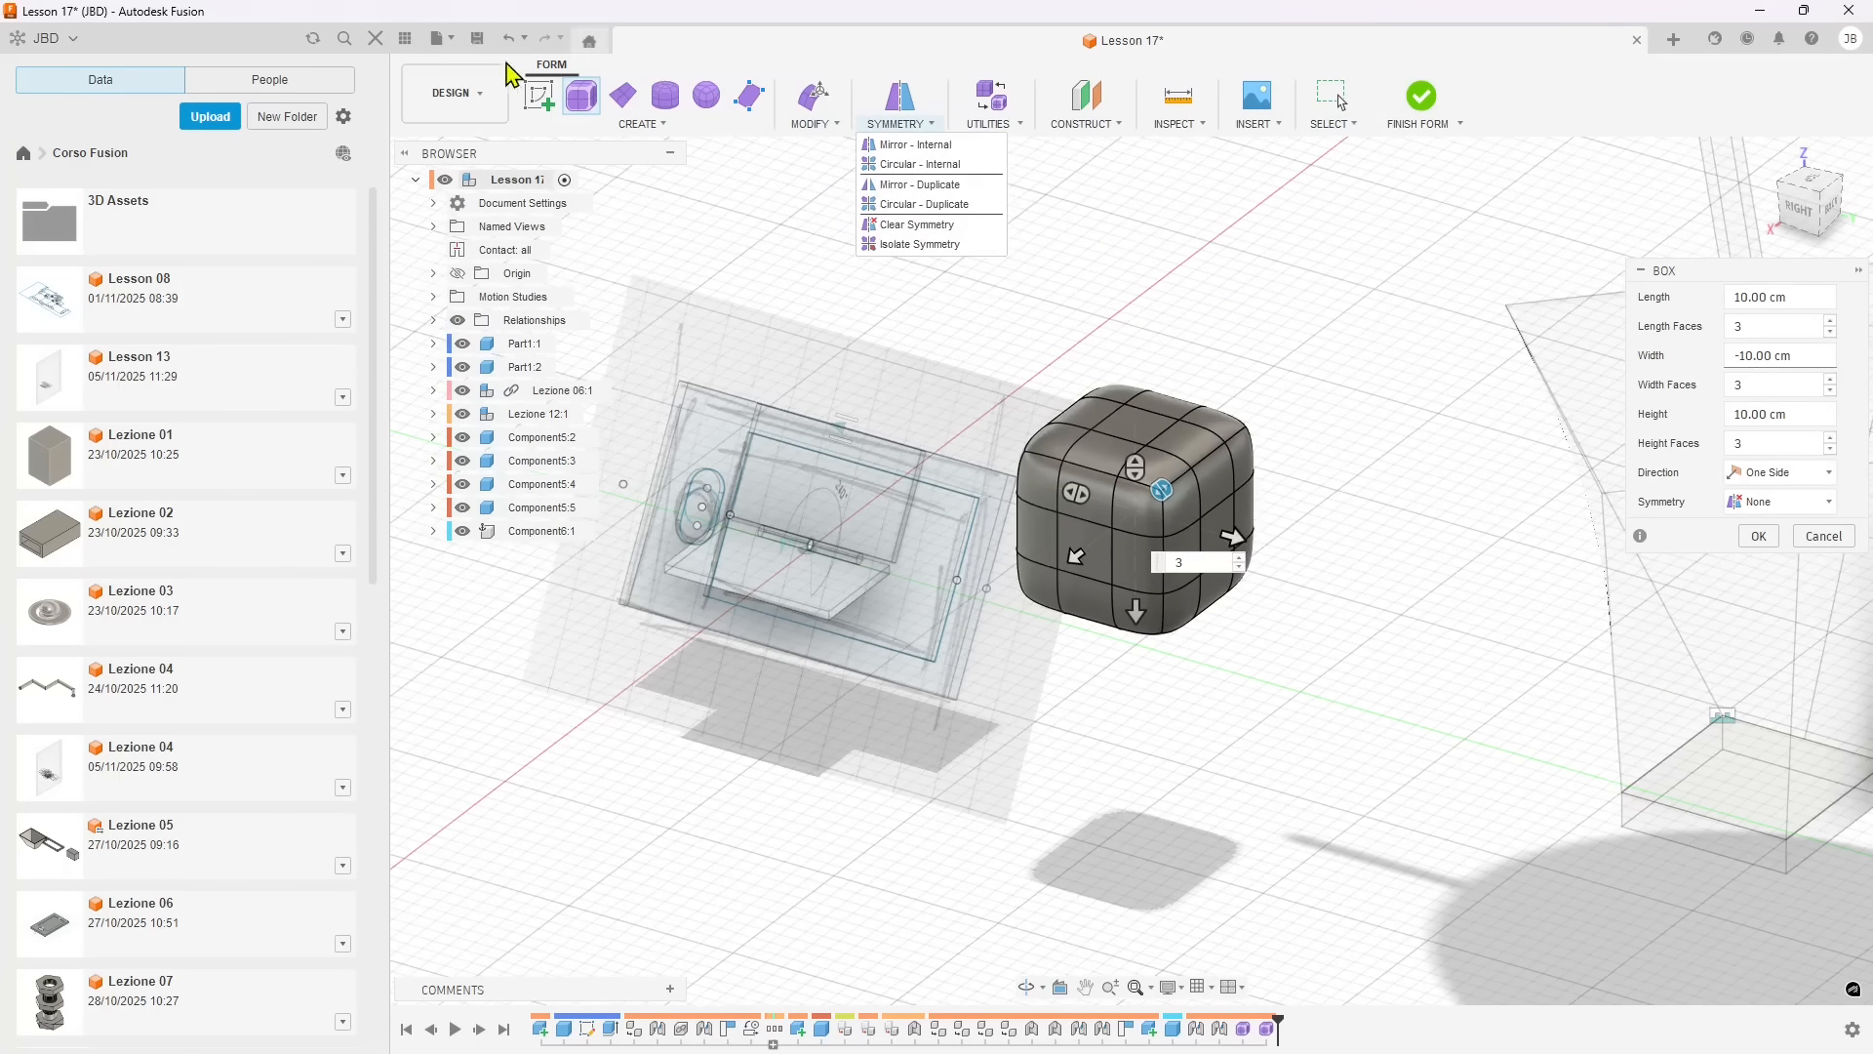
mouse_move(739, 124)
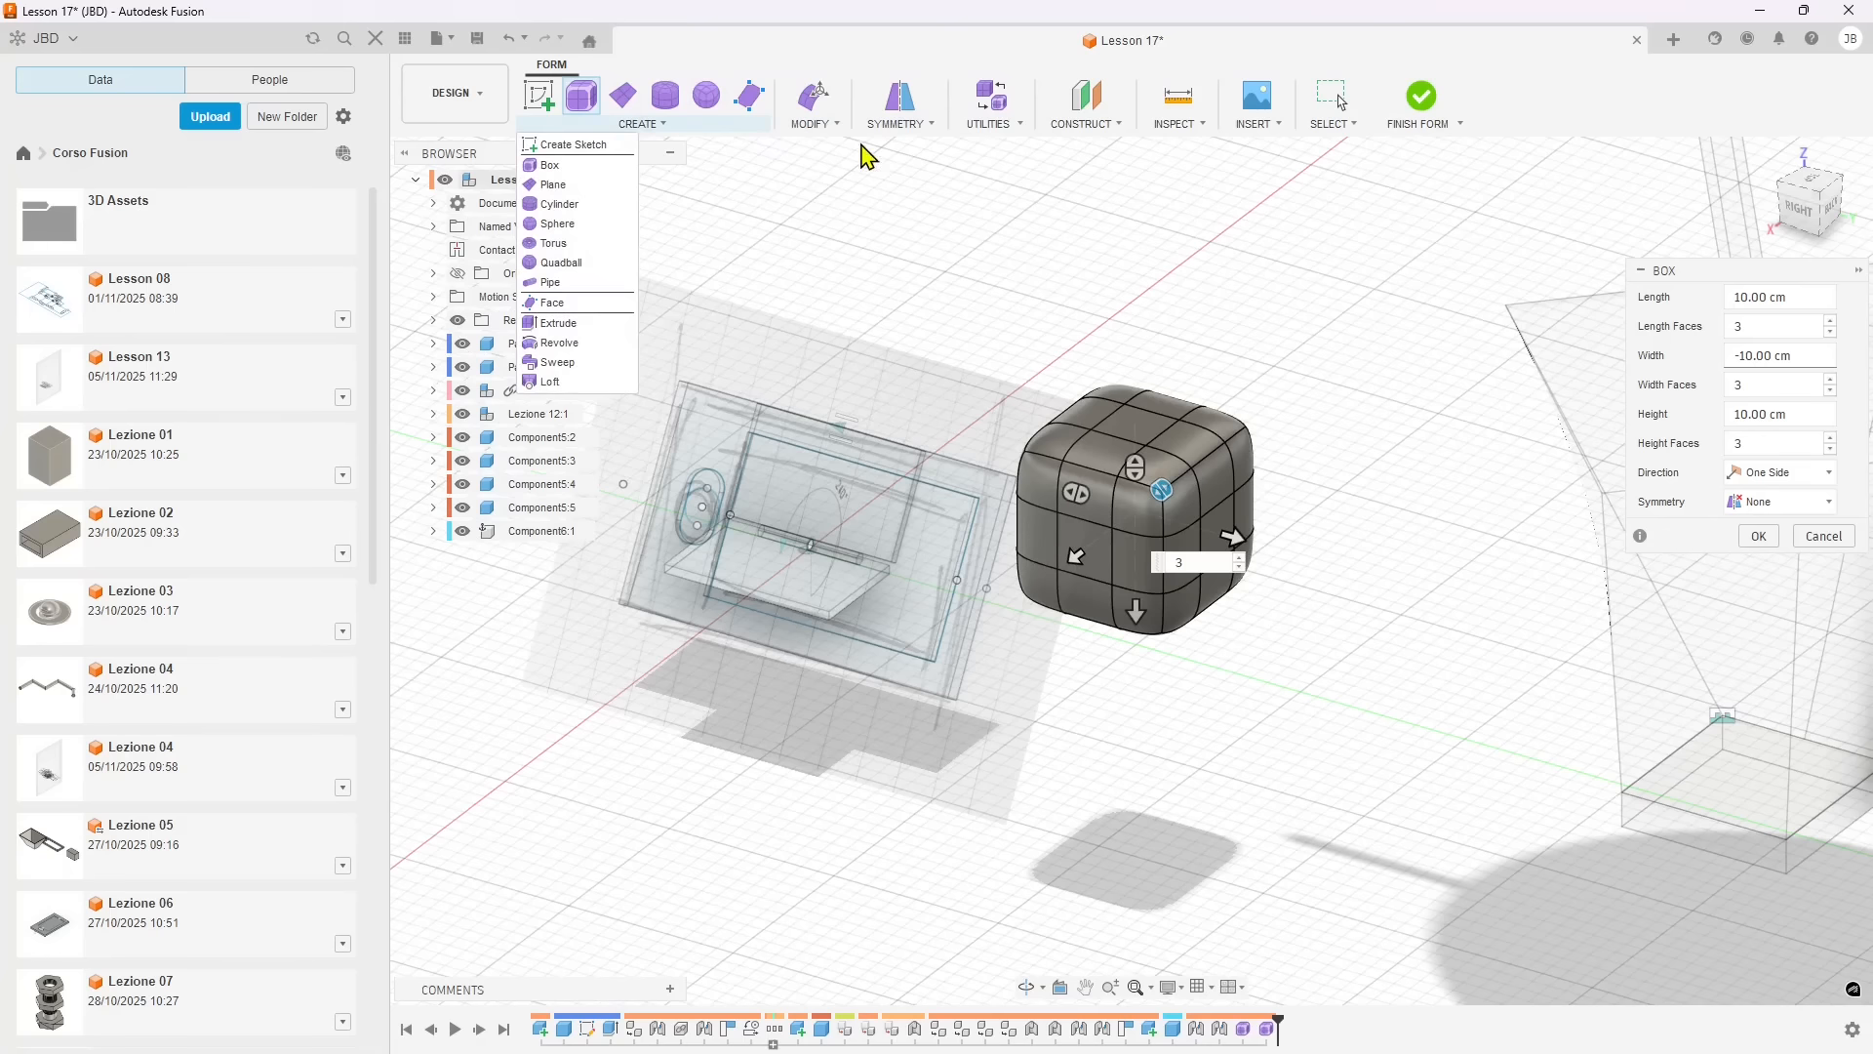
left_click(832, 127)
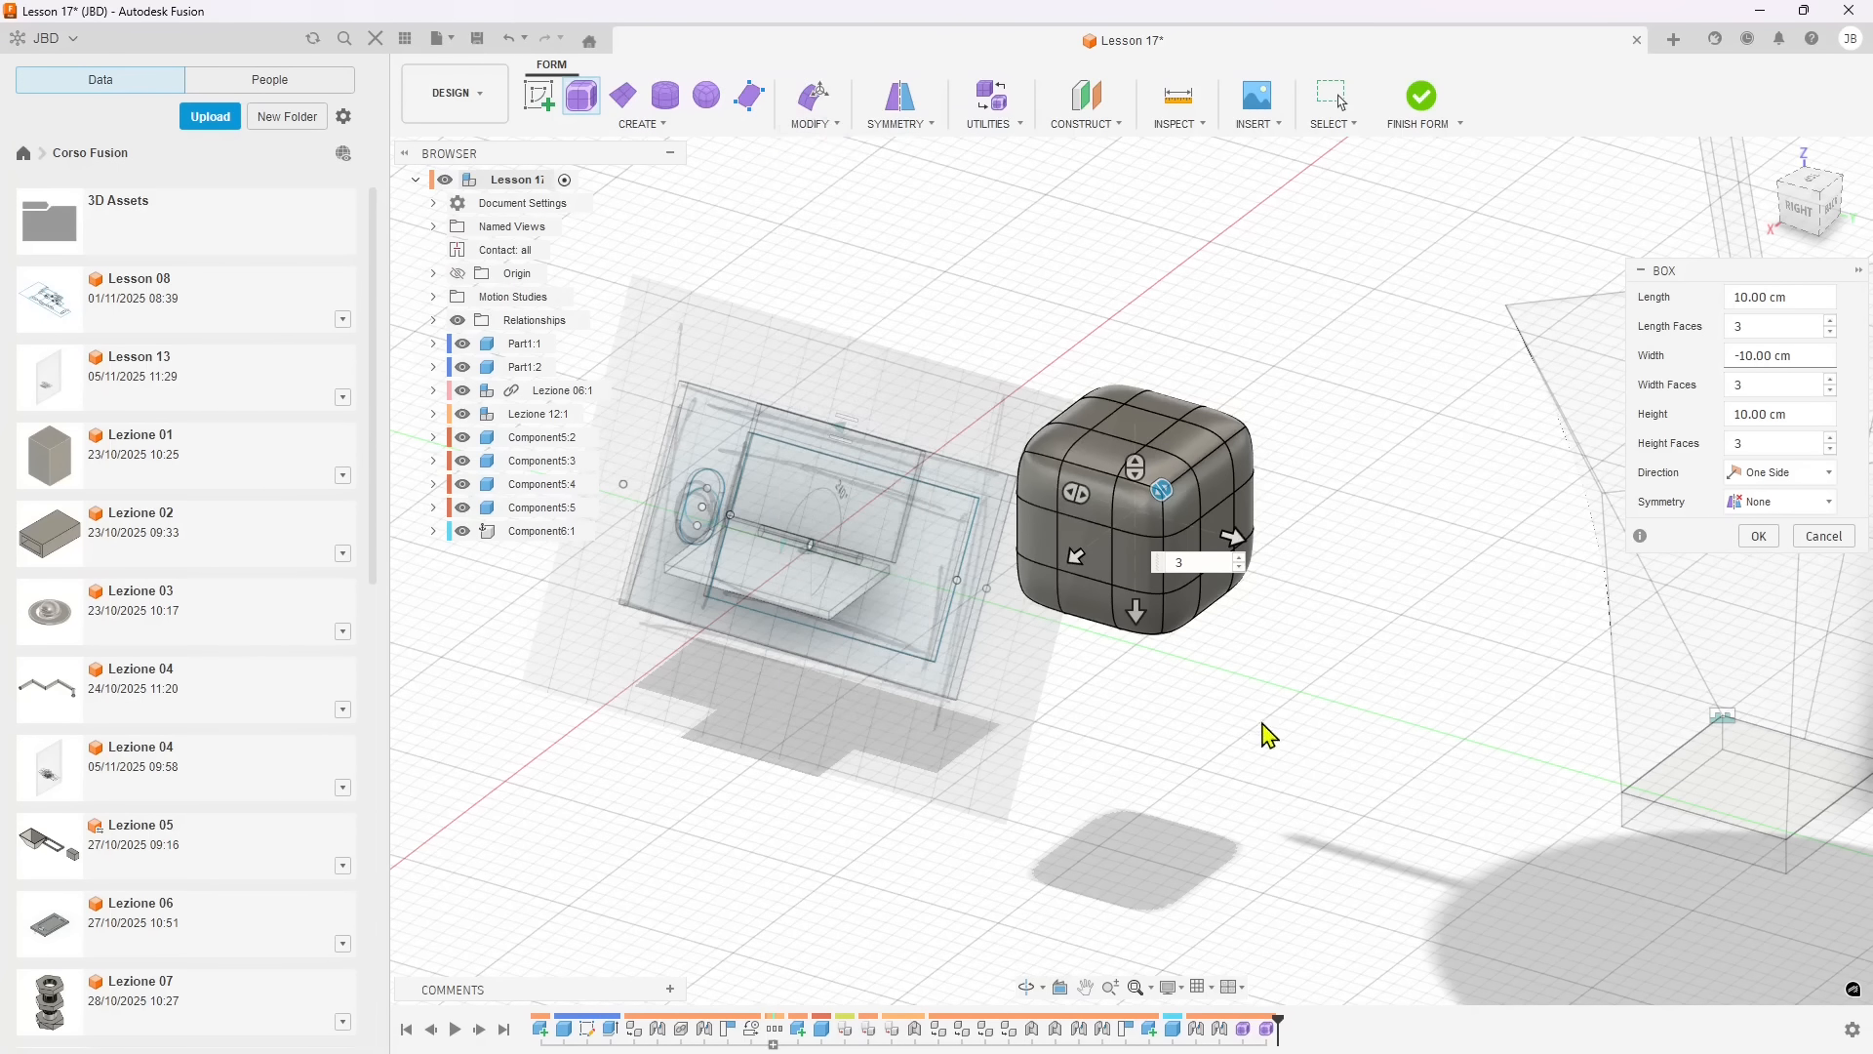
- Accept the form box with its current dimensions and face divisions
middle_click_drag(1267, 733, 1158, 501, "shift")
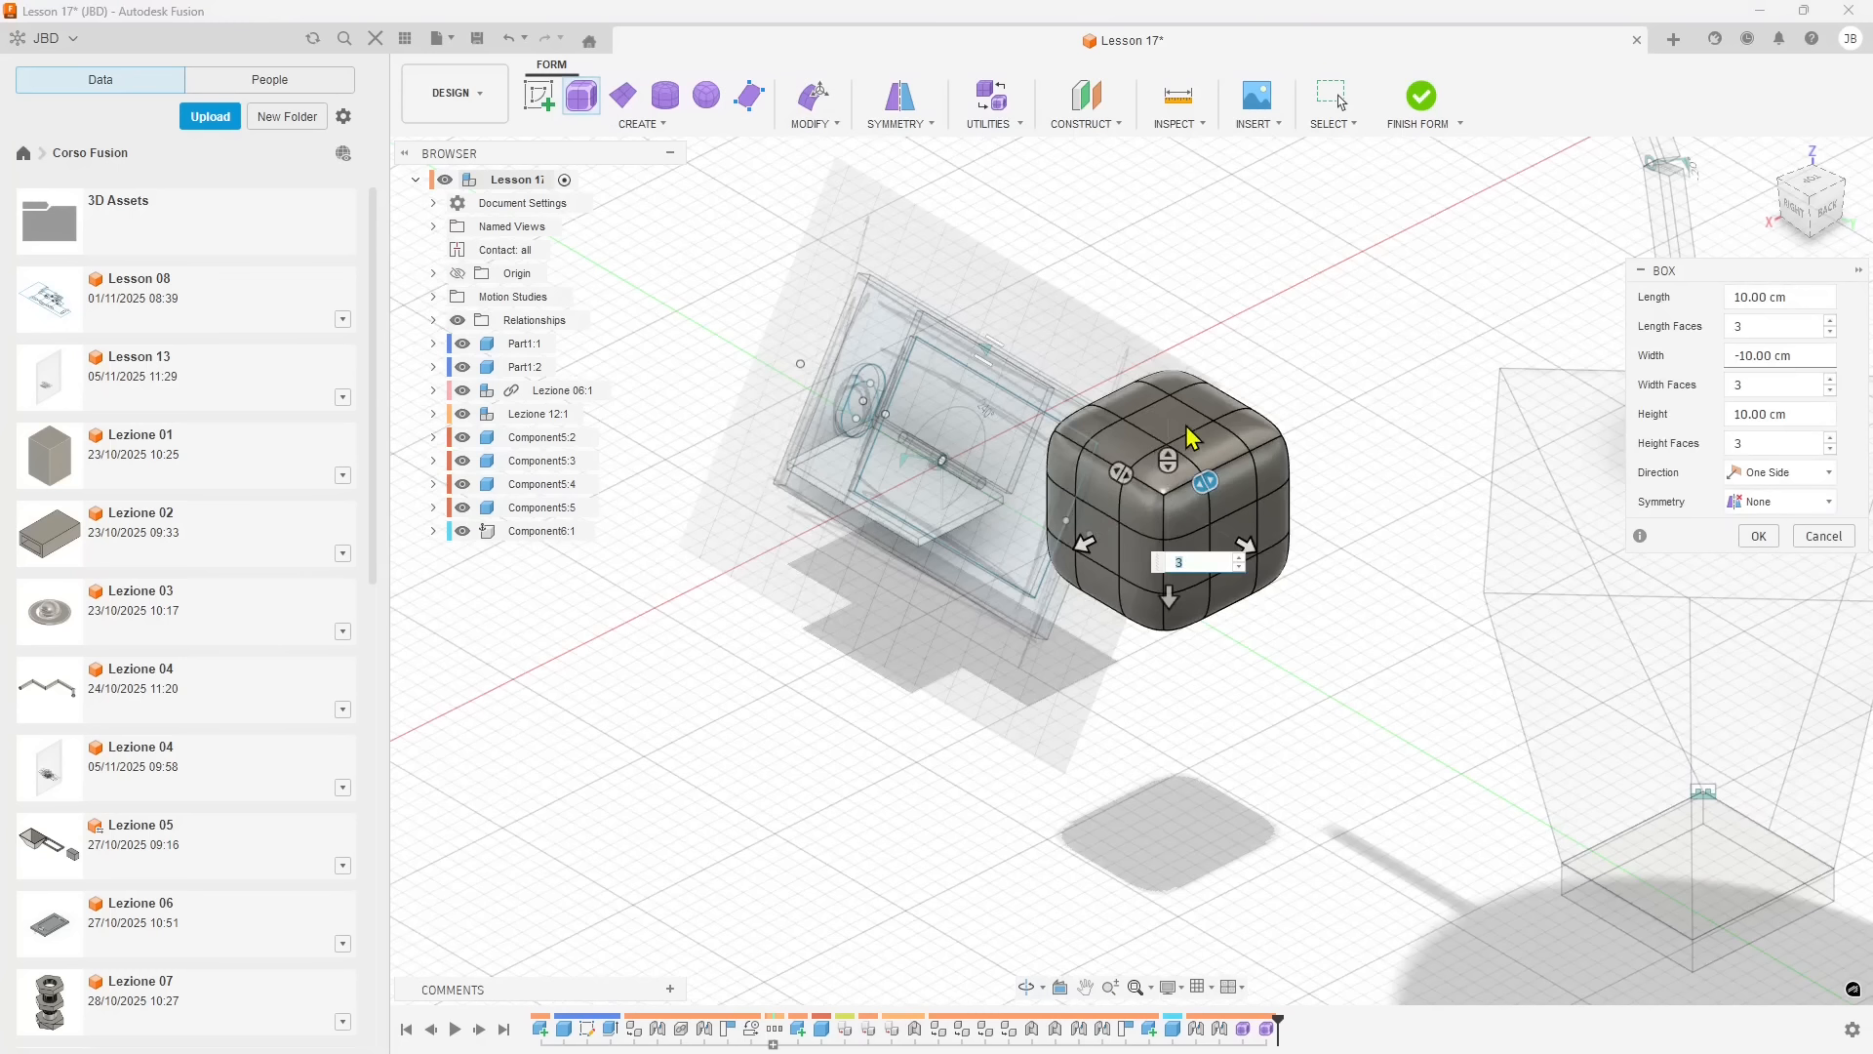
left_click(1758, 535)
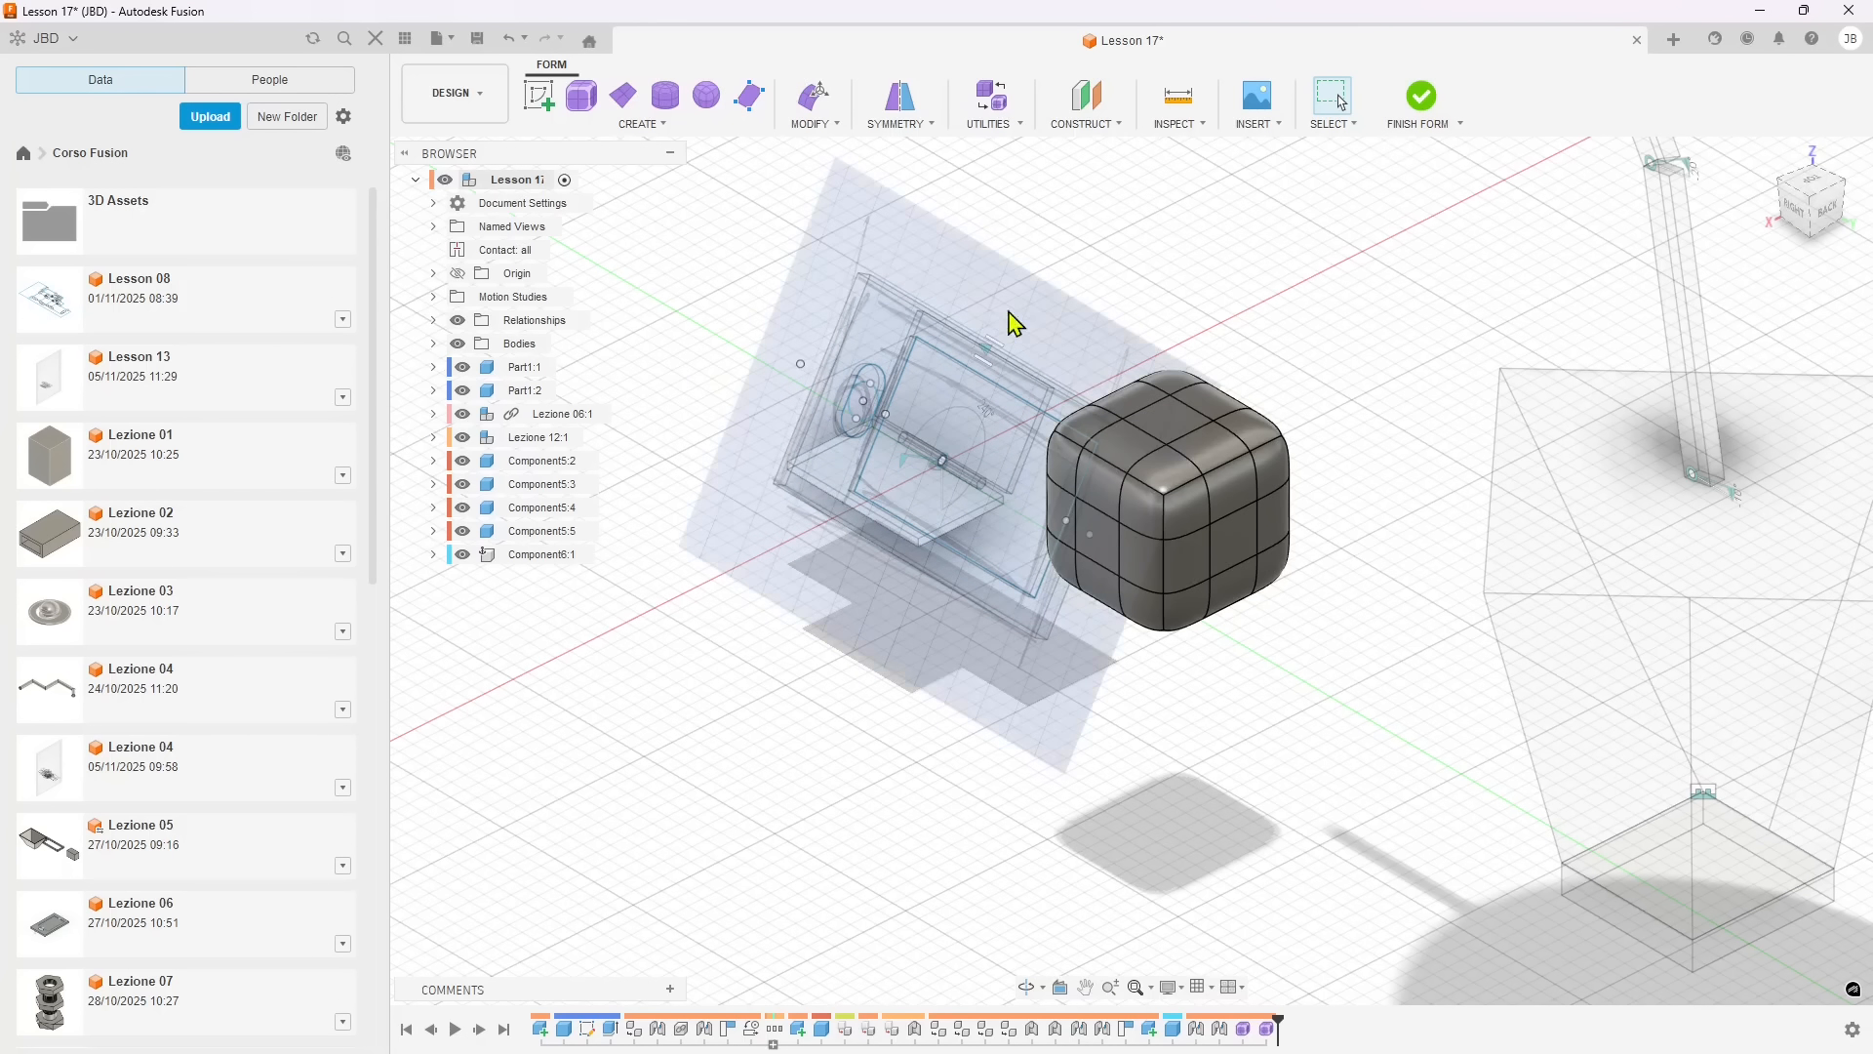
- Duplicate the form box body and move the copy -20 cm along X
middle_click_drag(1098, 541, 1200, 540, "shift")
left_click(1078, 476)
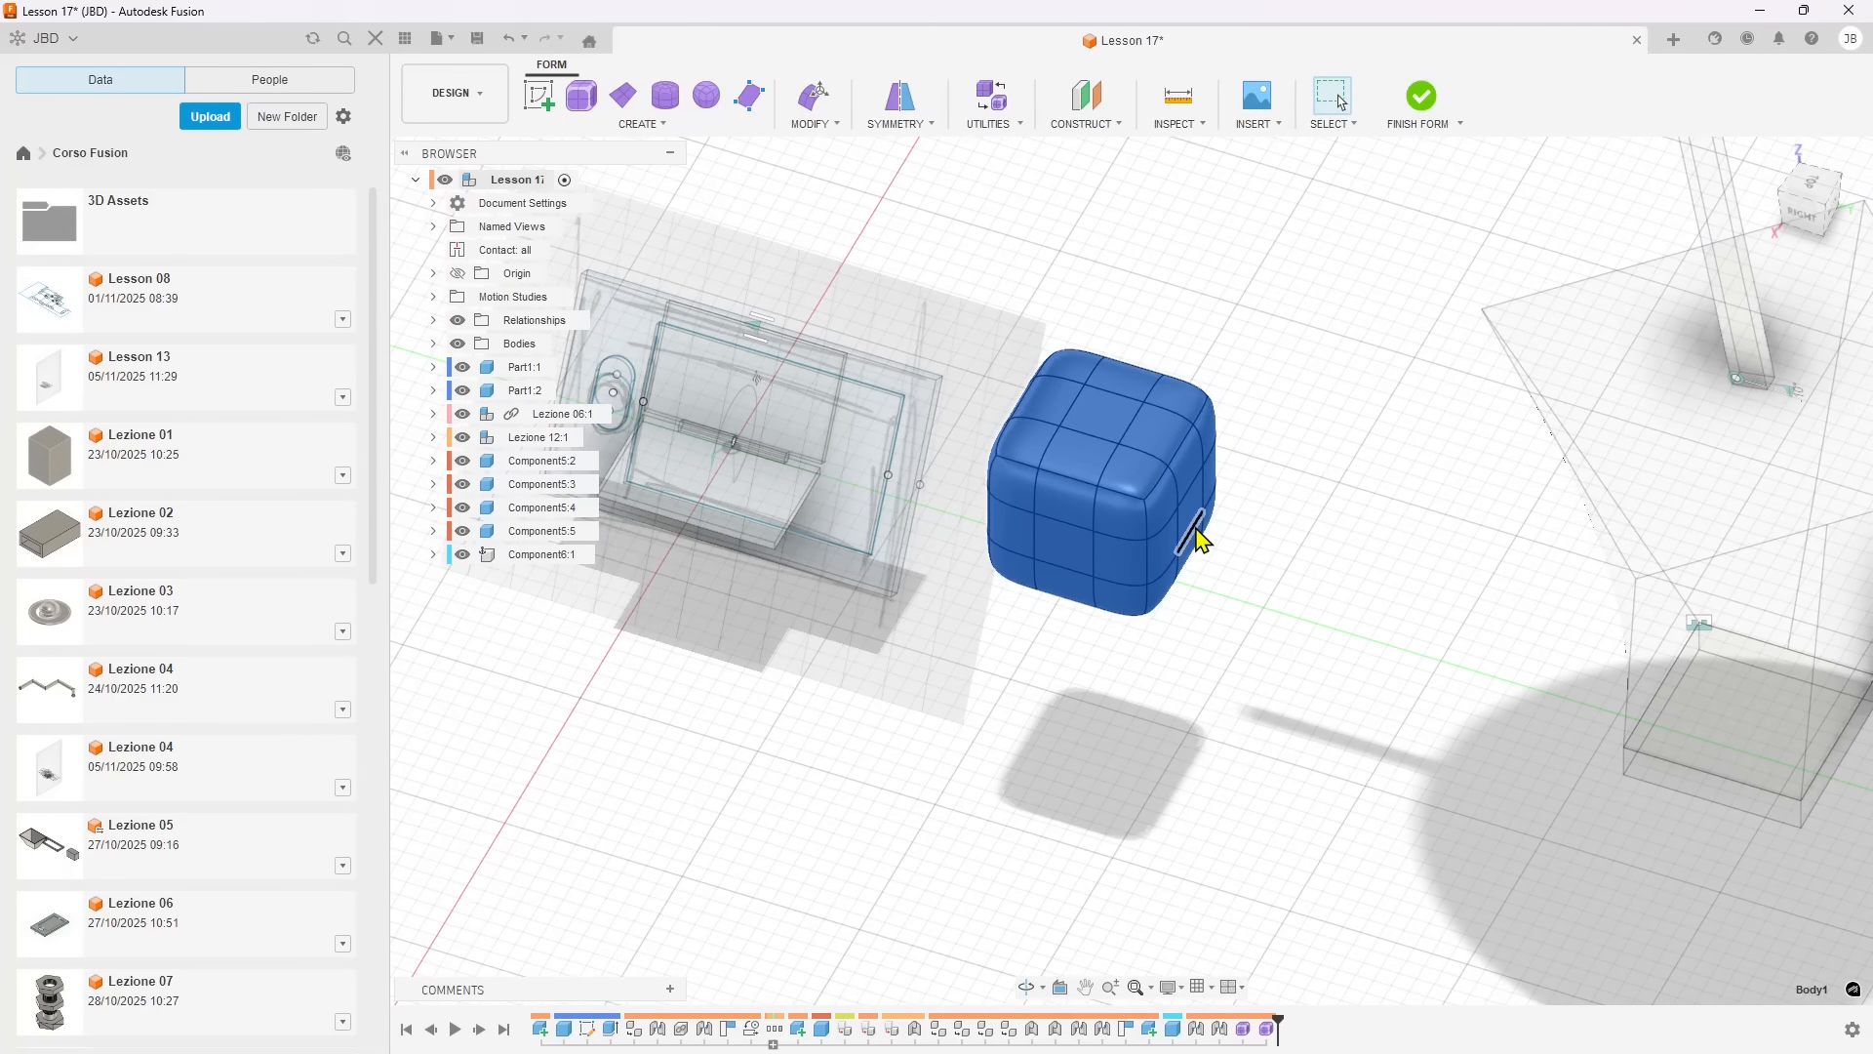
key("m")
middle_click_drag(1298, 649, 1029, 402, "shift")
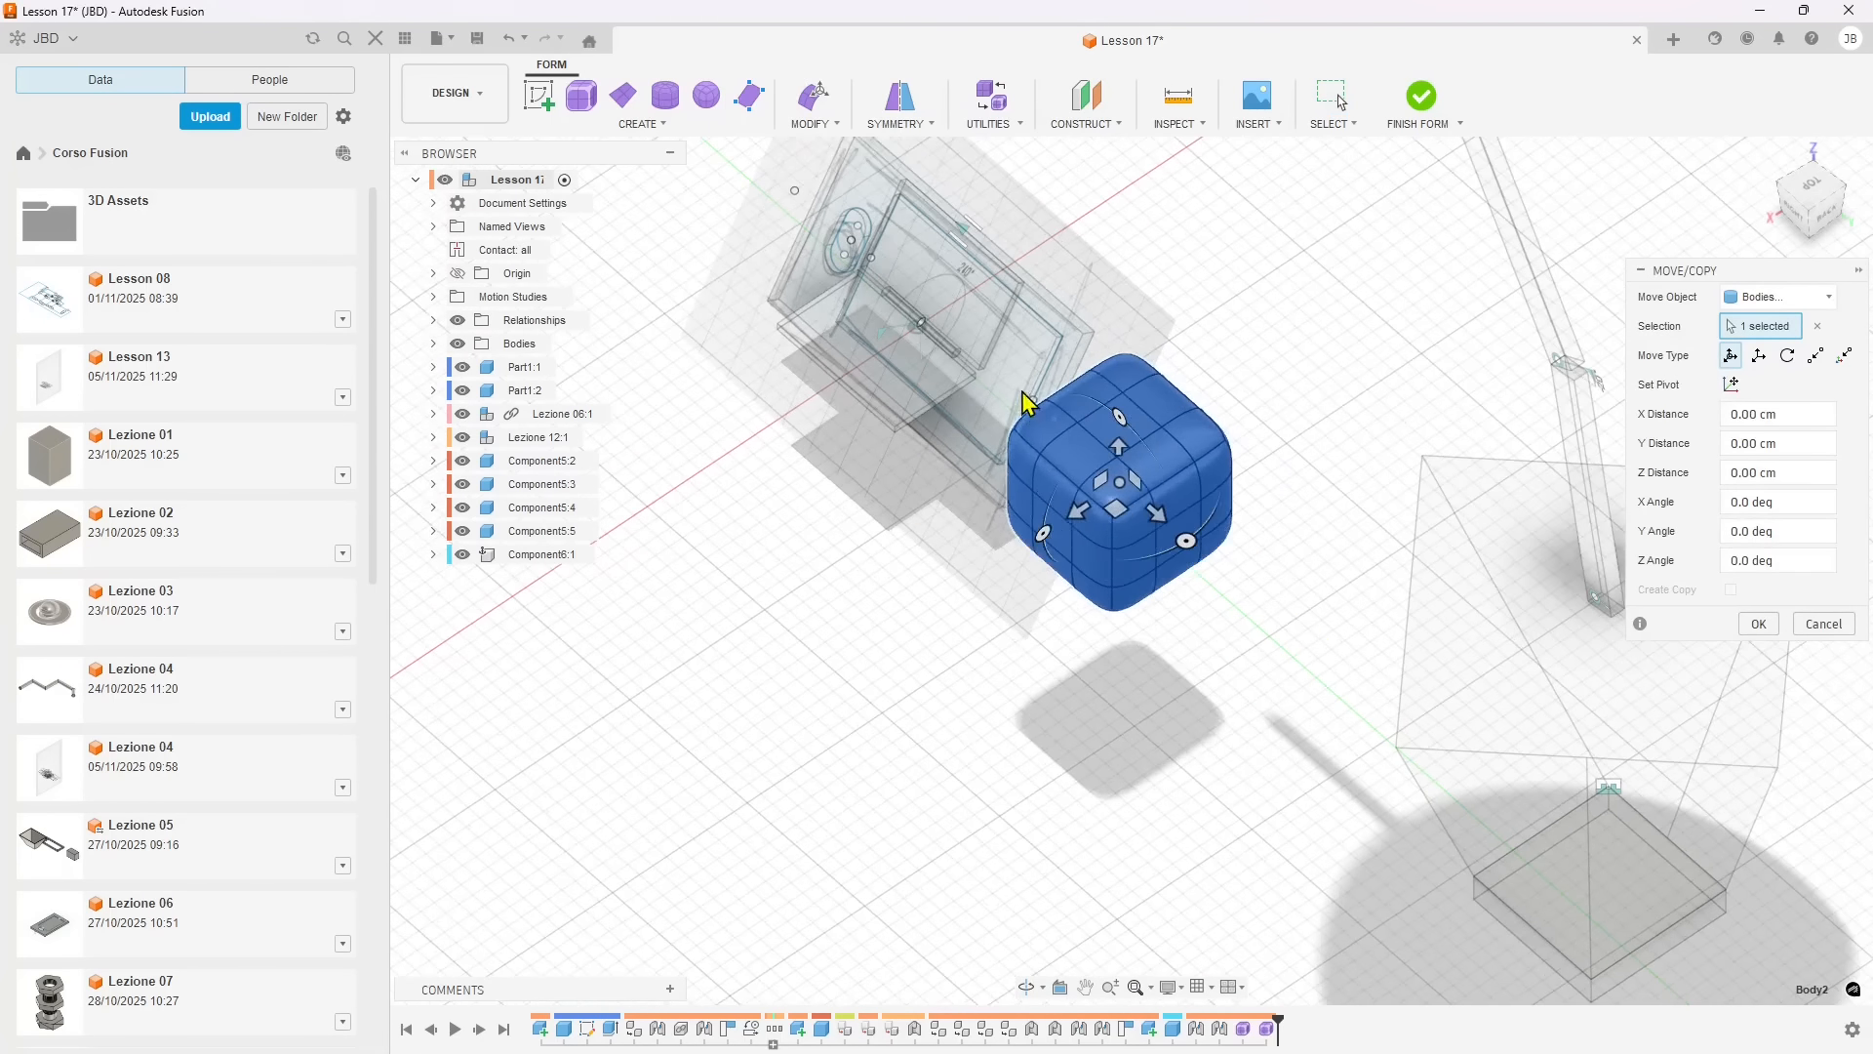
left_click_drag(1079, 508, 1378, 387)
scroll(1204, 369, "down", 2)
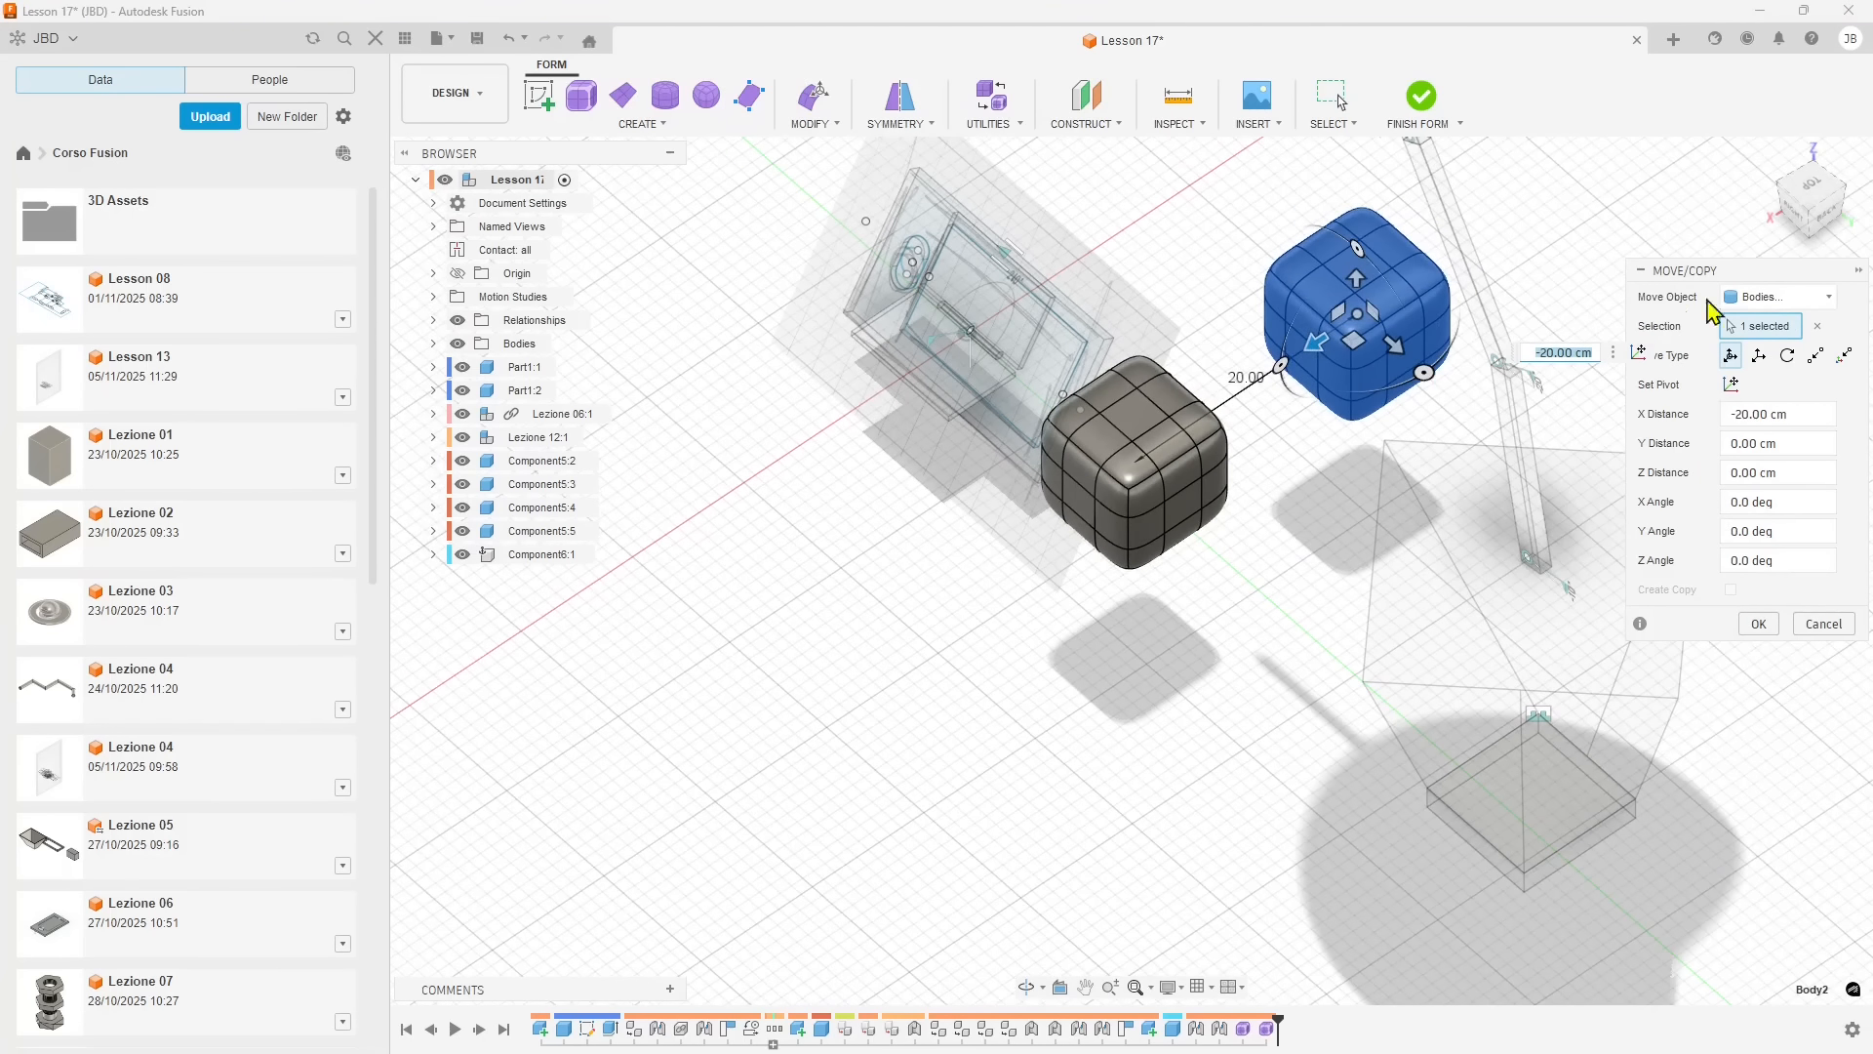
left_click(1770, 629)
- Select the centre faces that face each other on the two form boxes
middle_click_drag(1125, 631, 1144, 605, "shift")
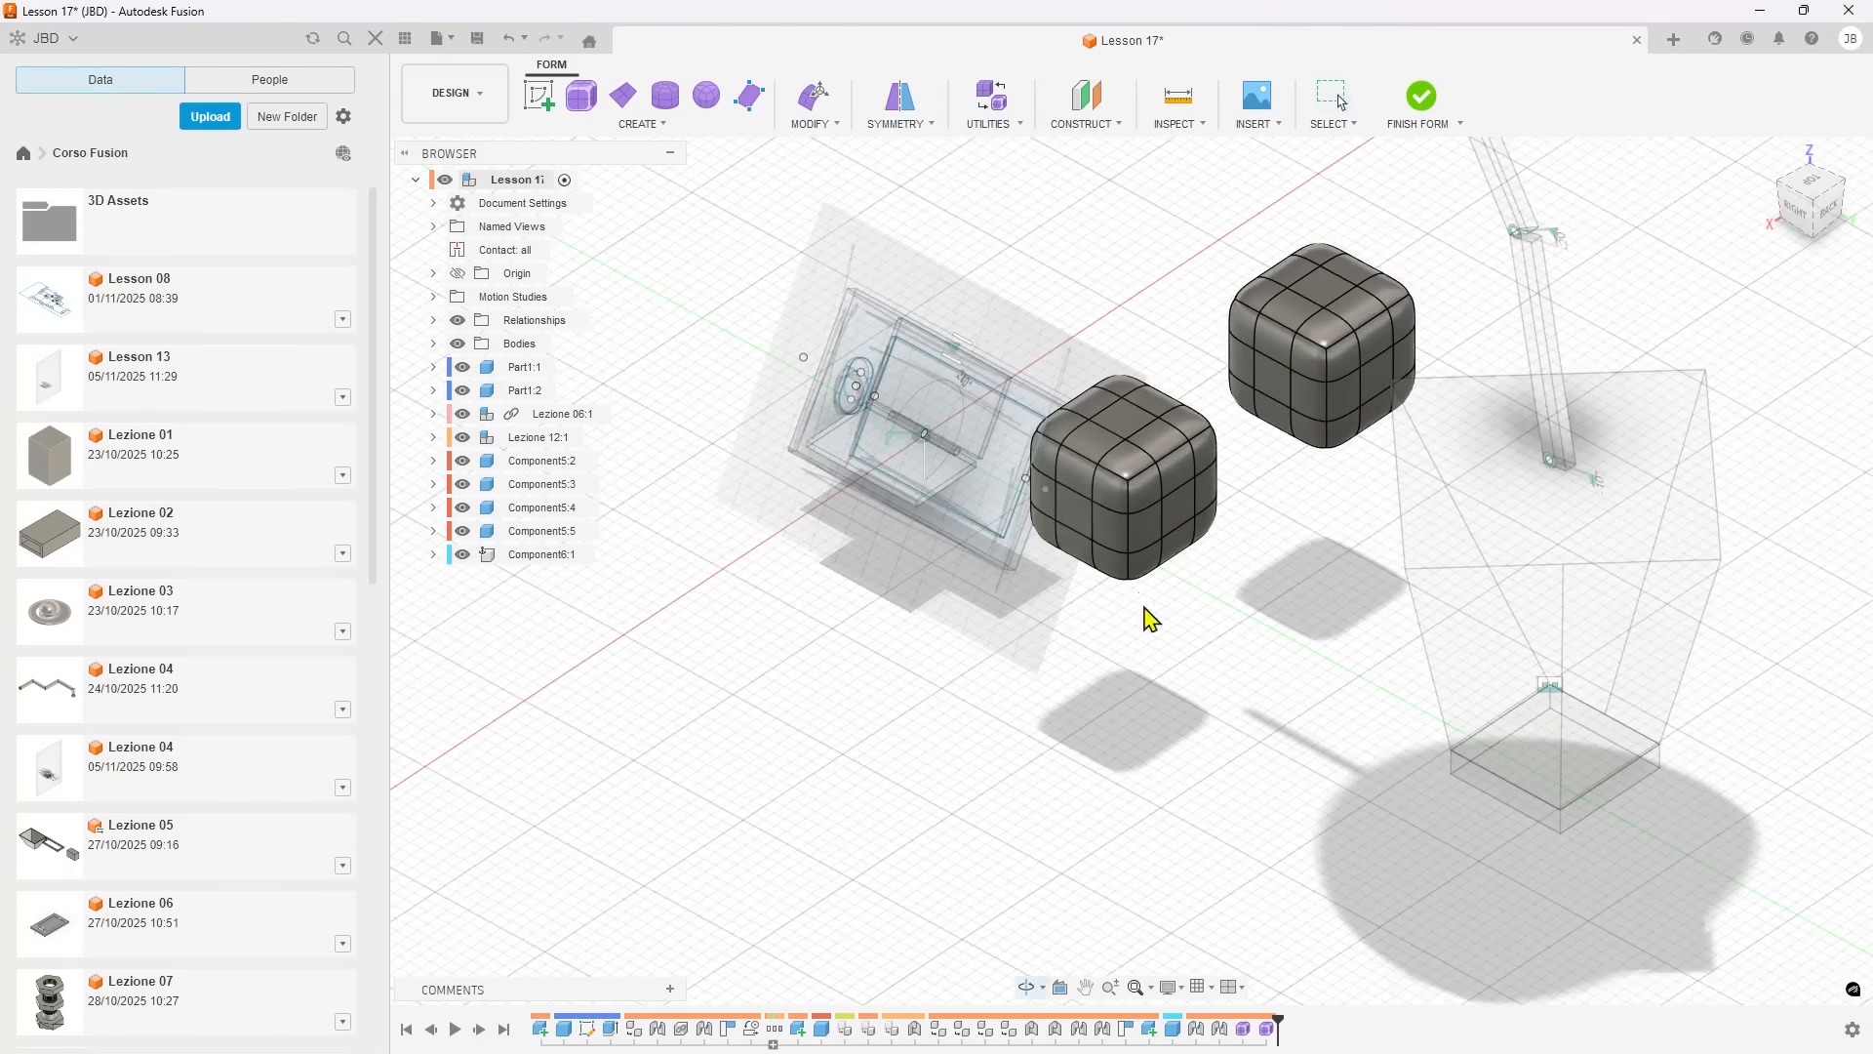
scroll(1200, 281, "up", 2)
scroll(1210, 280, "up", 2)
middle_click_drag(1053, 659, 1071, 619, "shift")
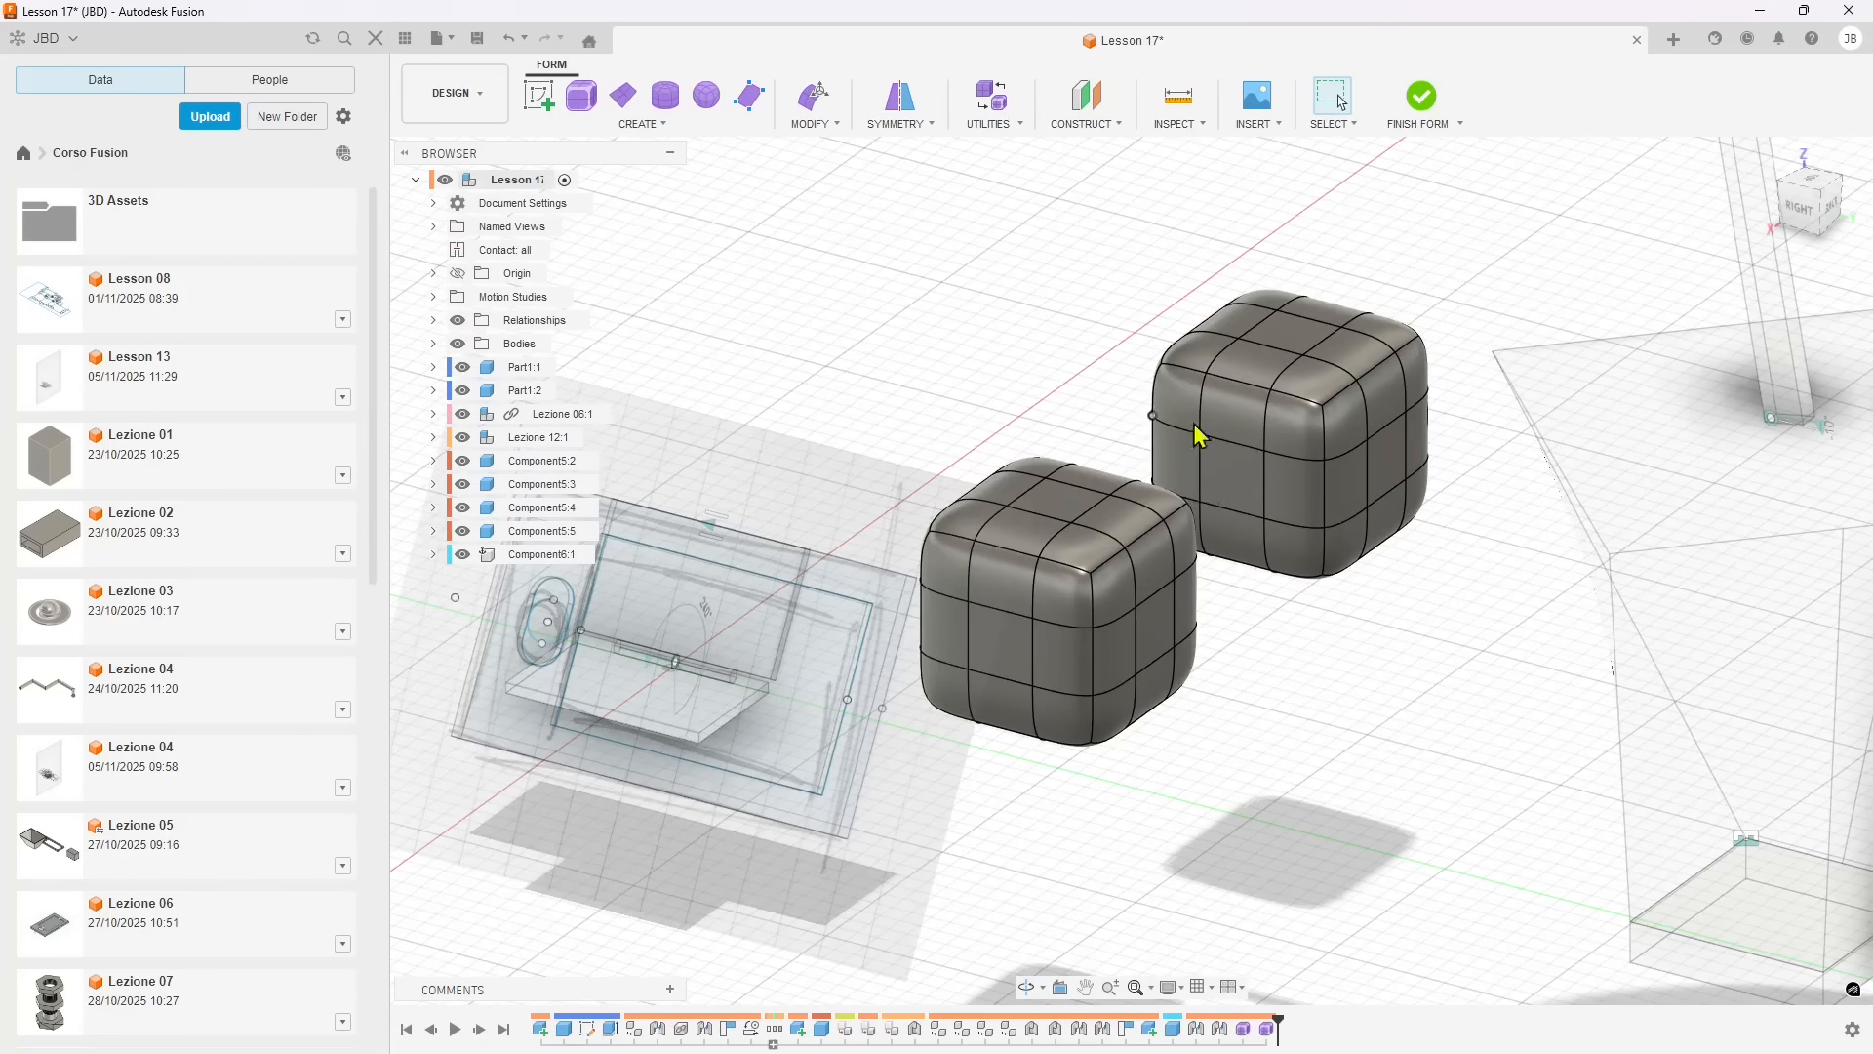
middle_click_drag(1201, 431, 1112, 494, "shift")
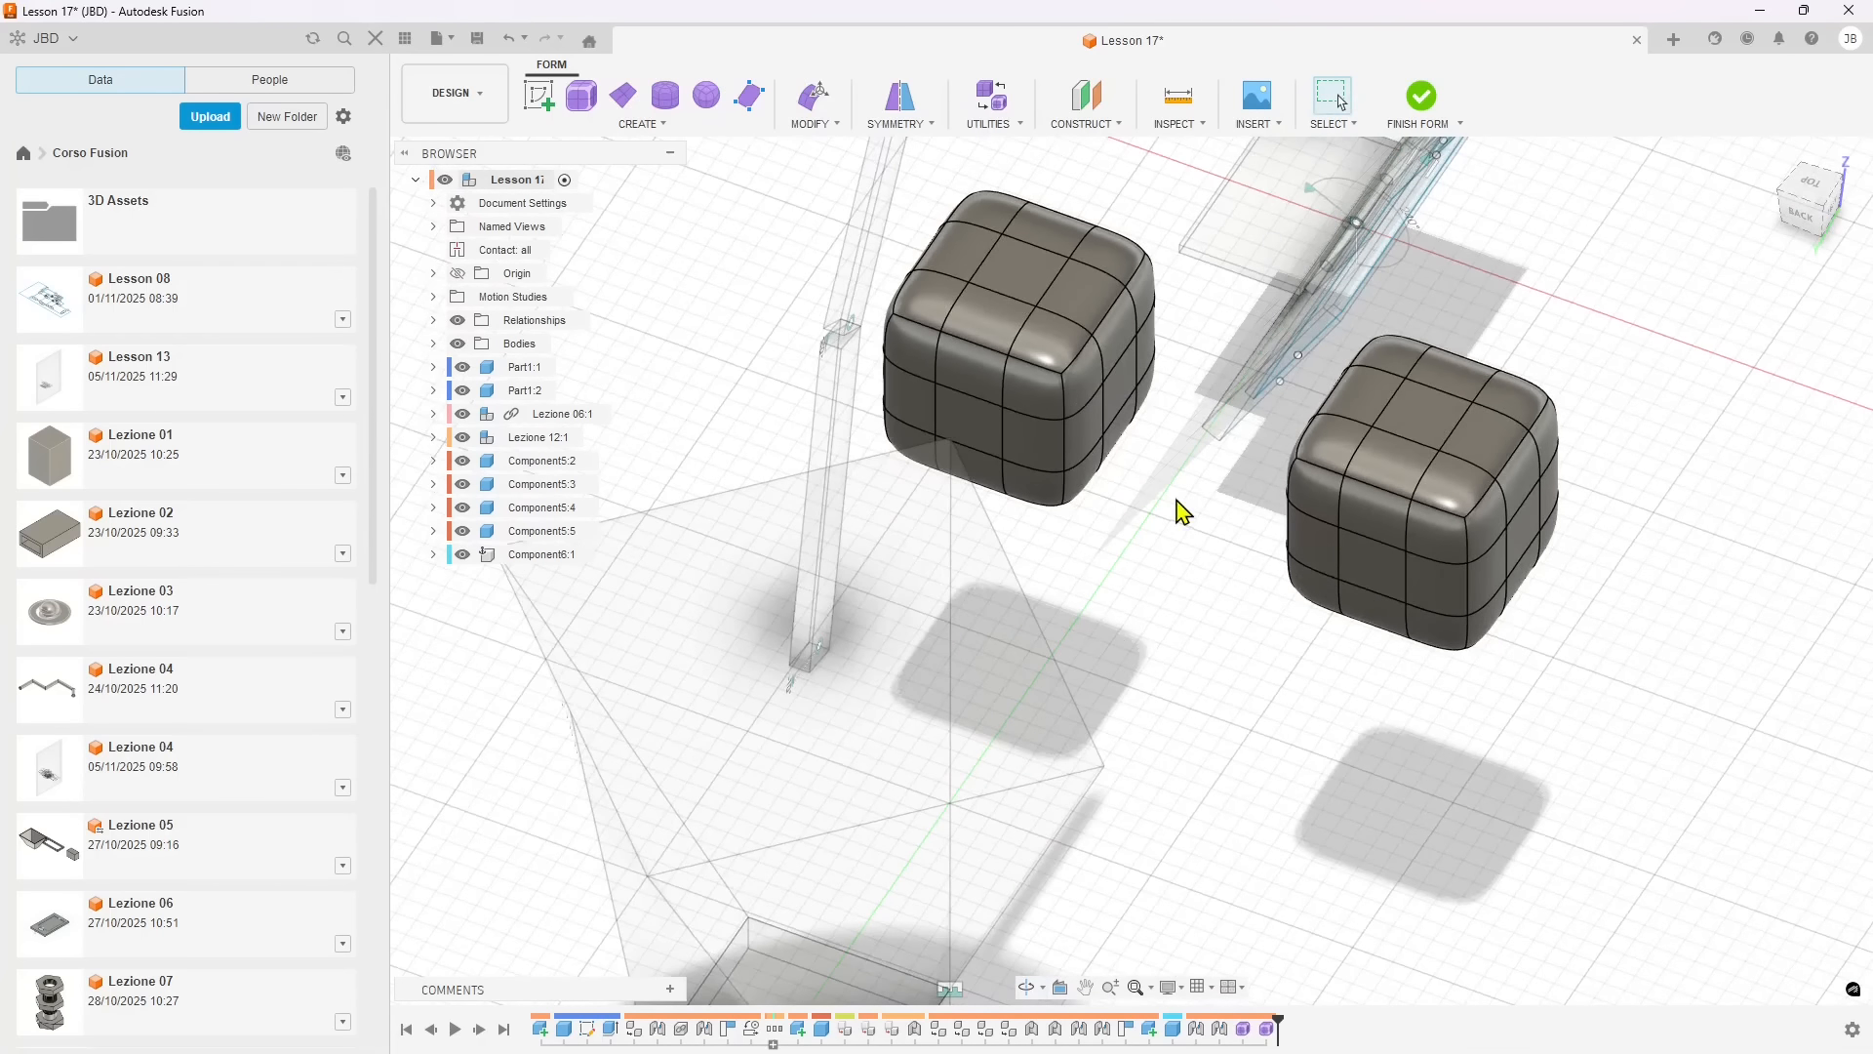
left_click(1121, 390)
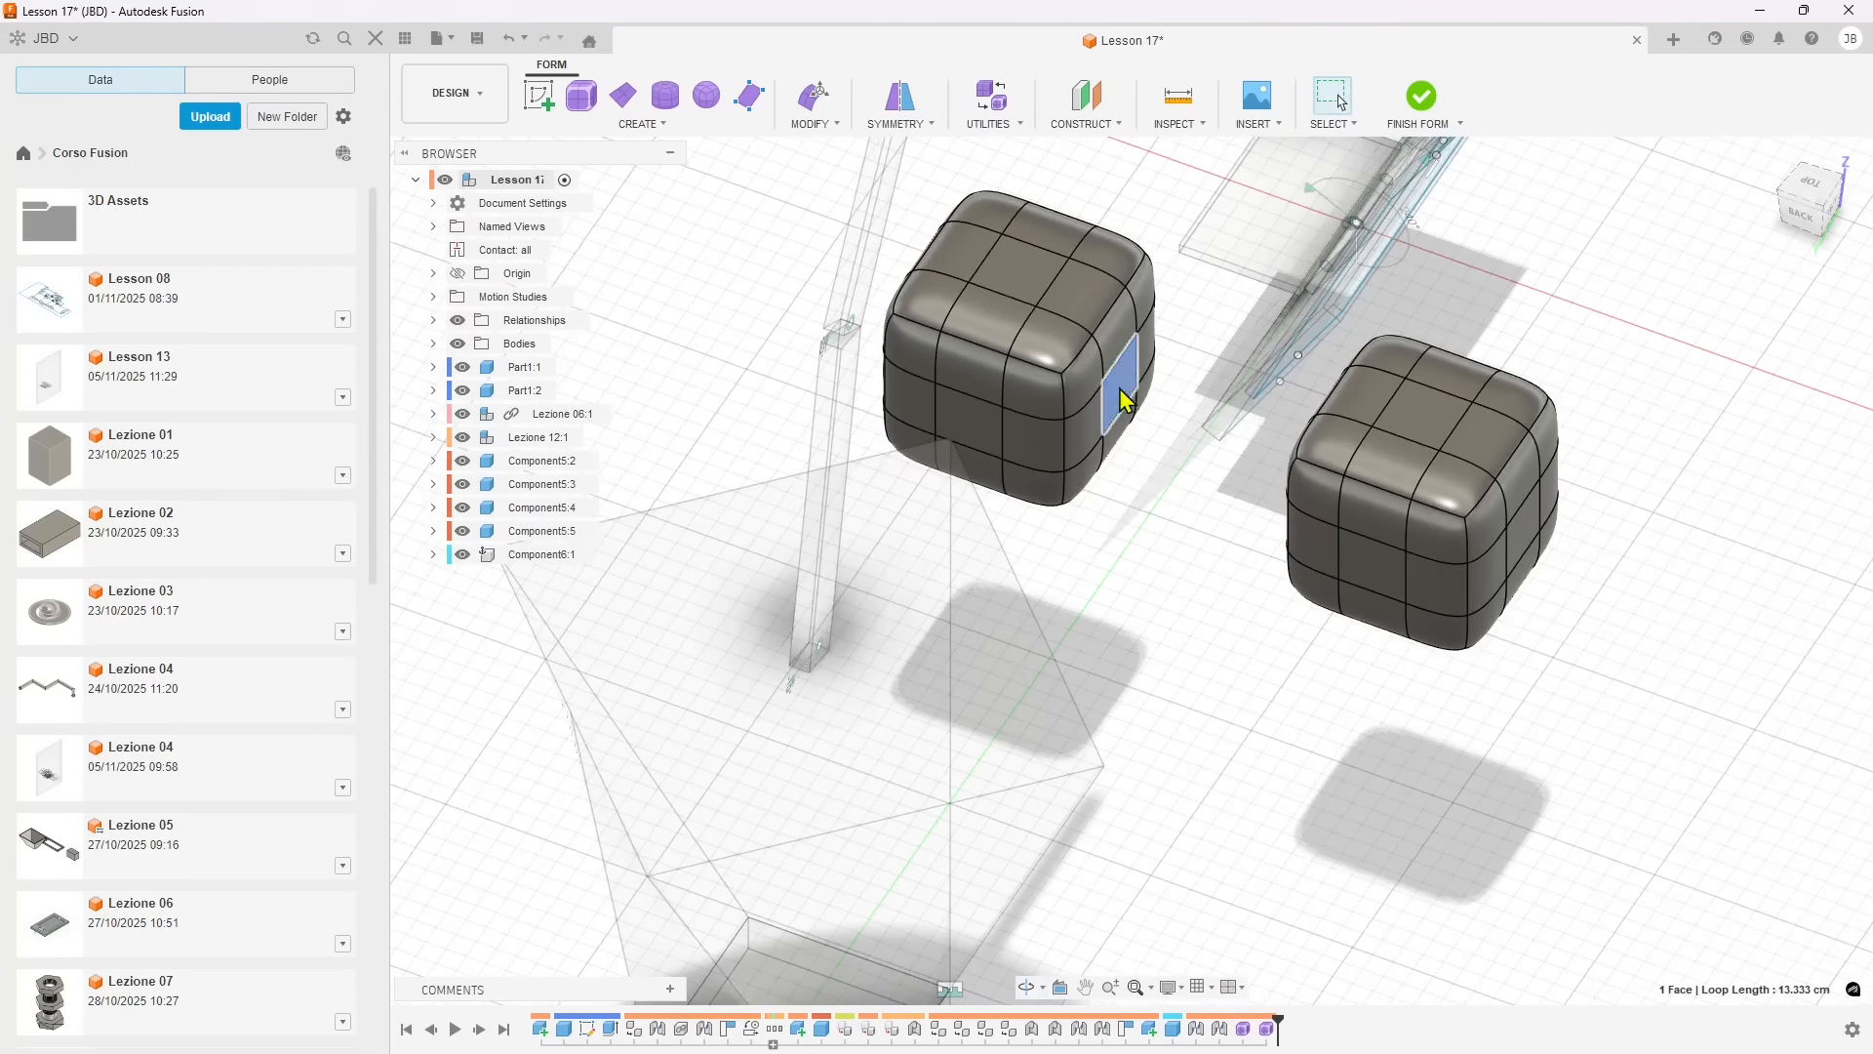
middle_click_drag(1078, 527, 983, 487, "shift")
left_click(987, 473, "shift")
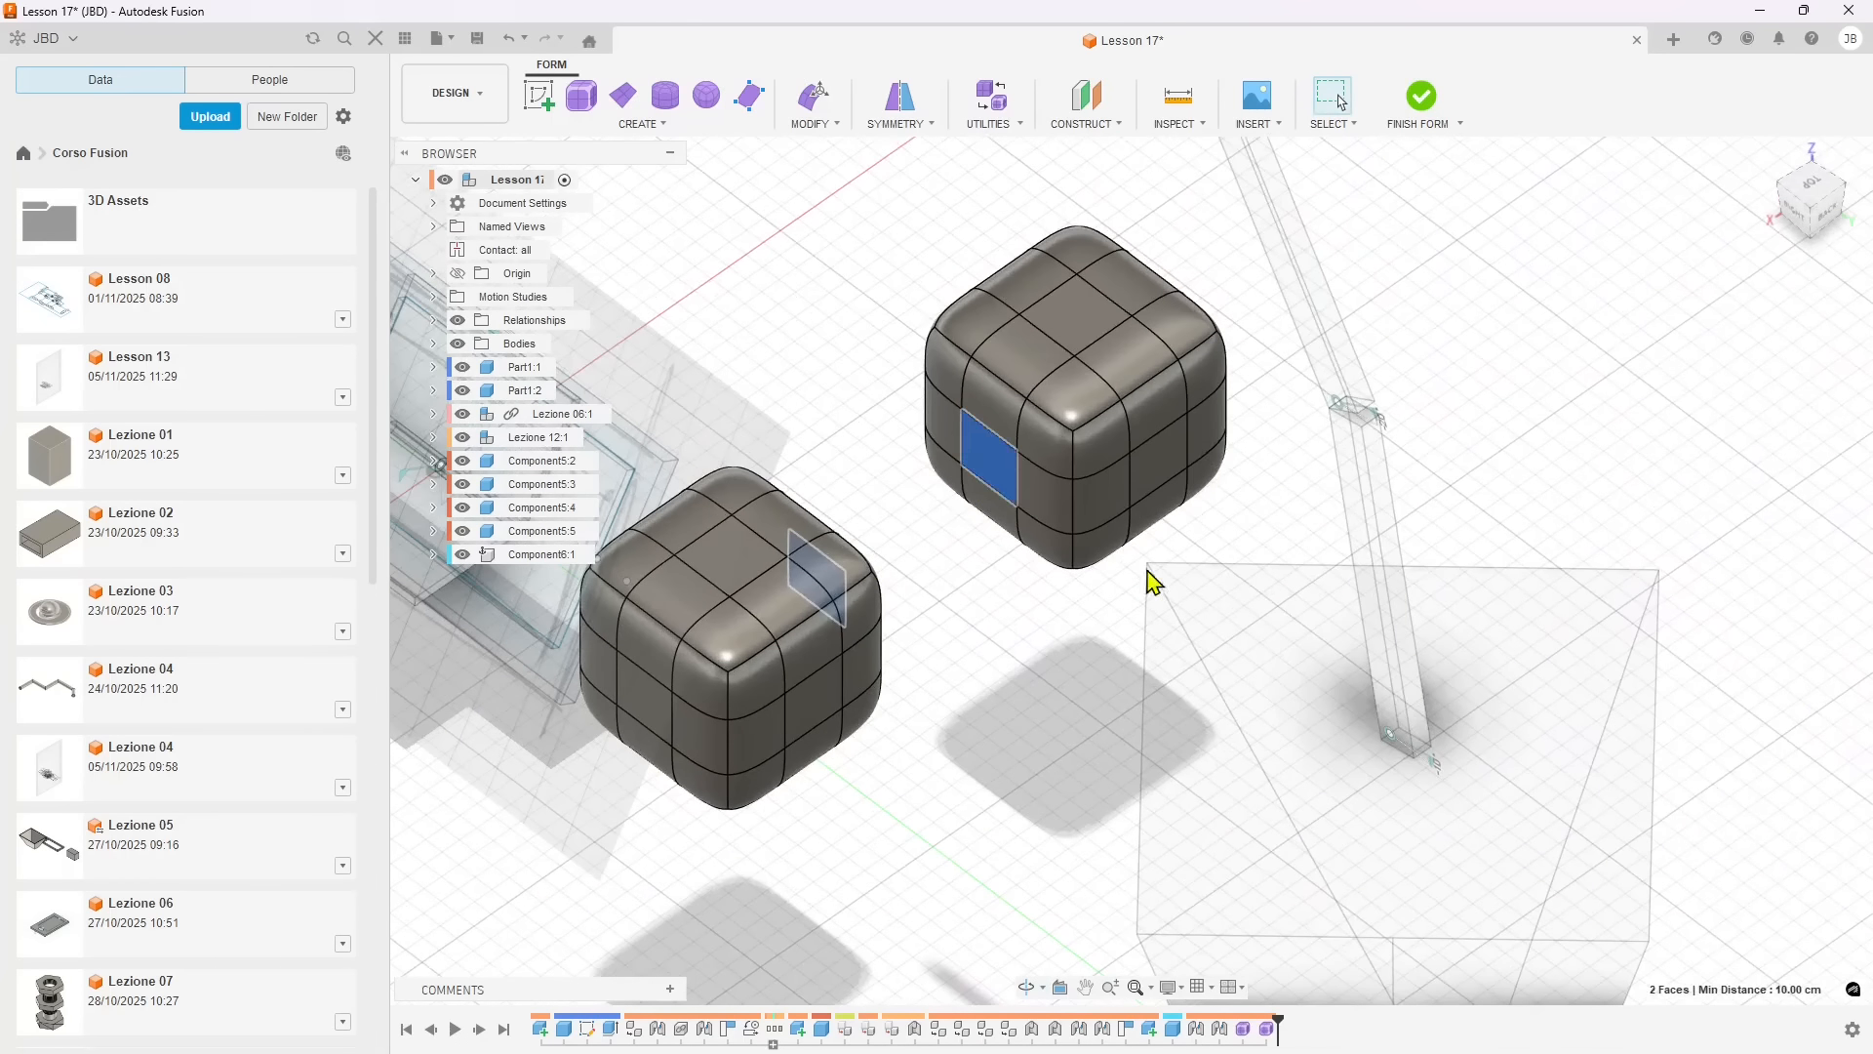
middle_click_drag(1061, 622, 722, 190, "shift")
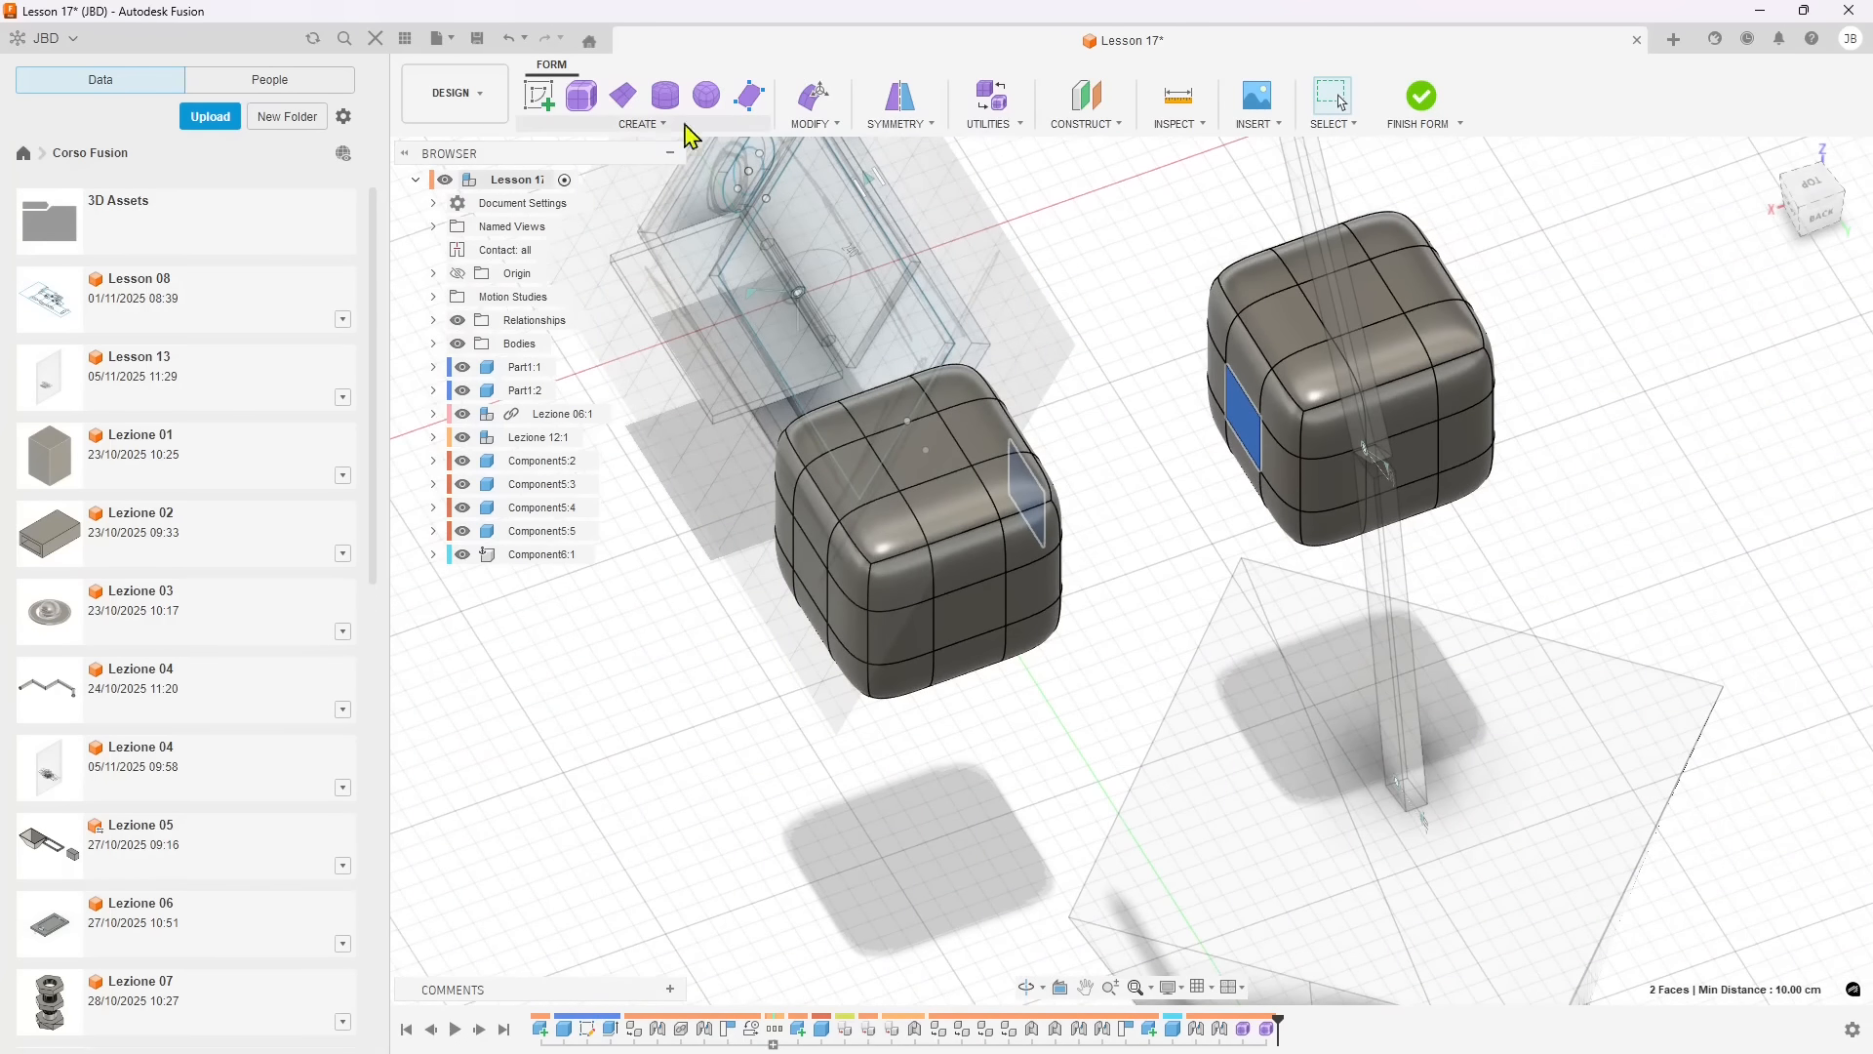
- Start a Bridge with the facing centre faces of the two form boxes as Side 1 and Side 2
left_click(832, 124)
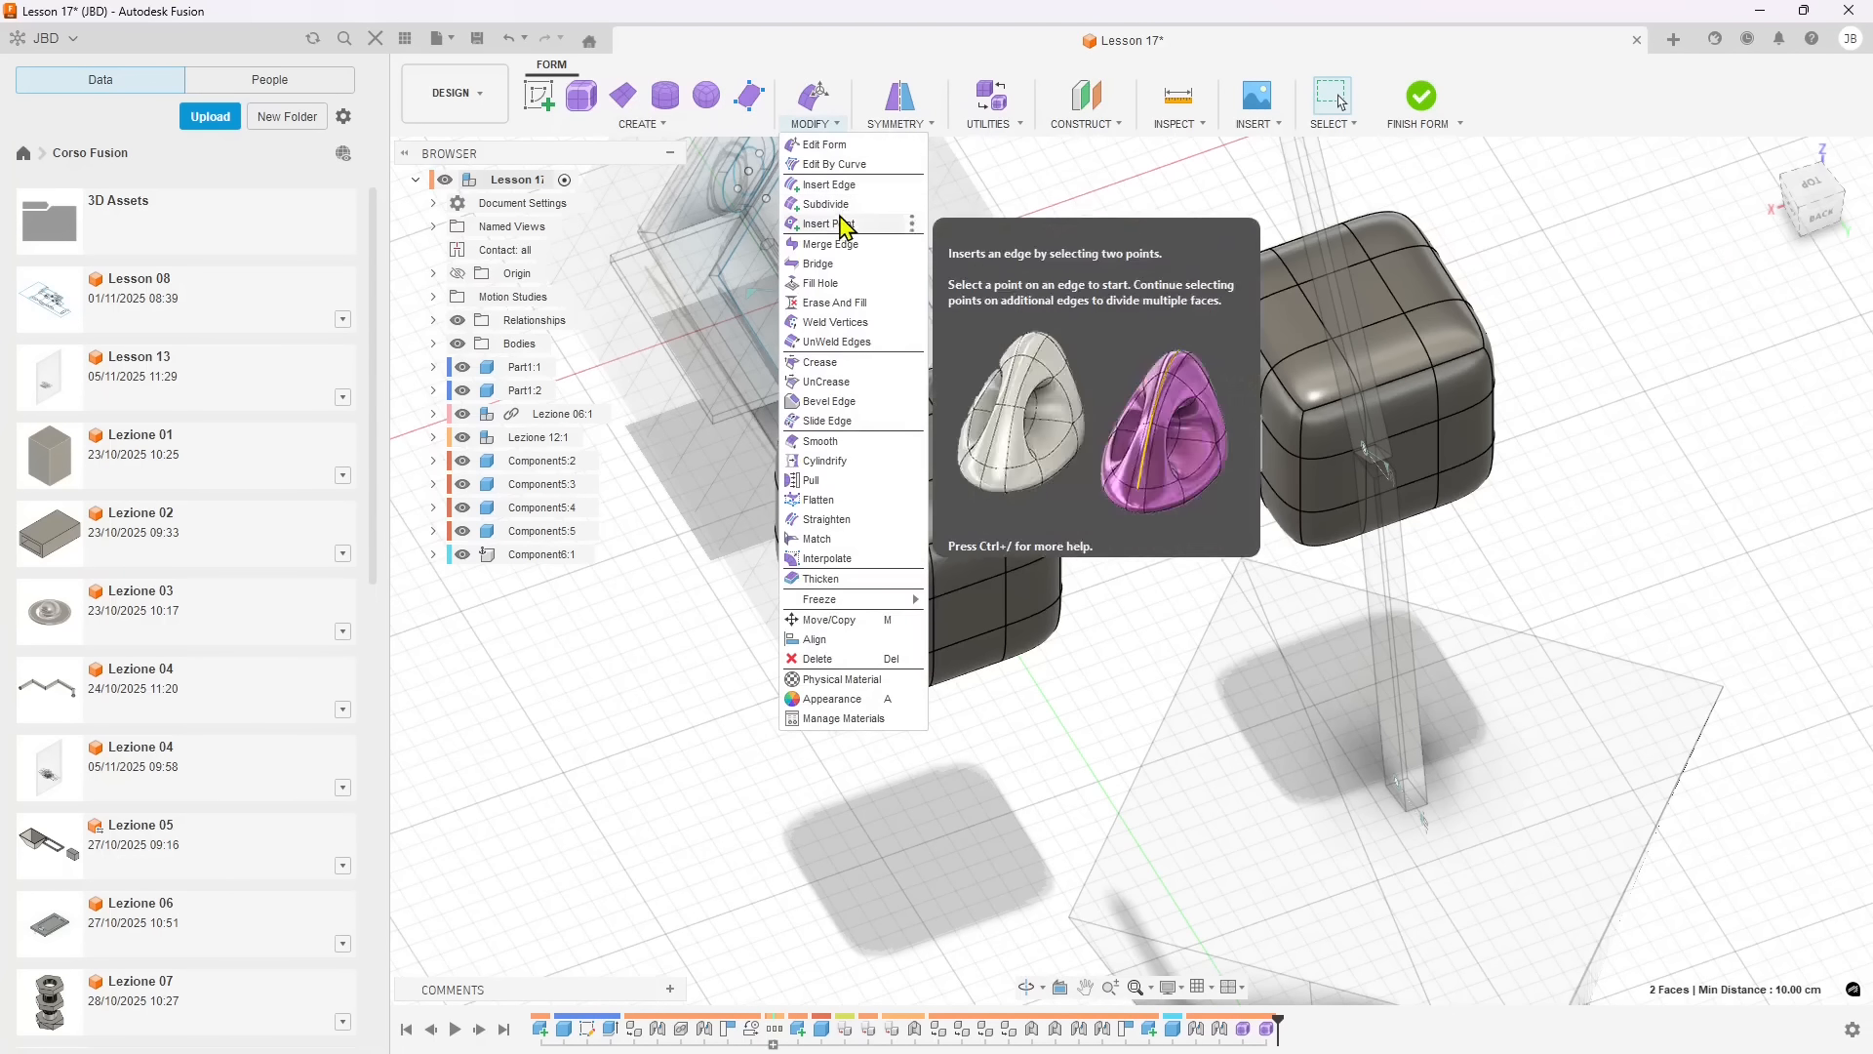
left_click(819, 263)
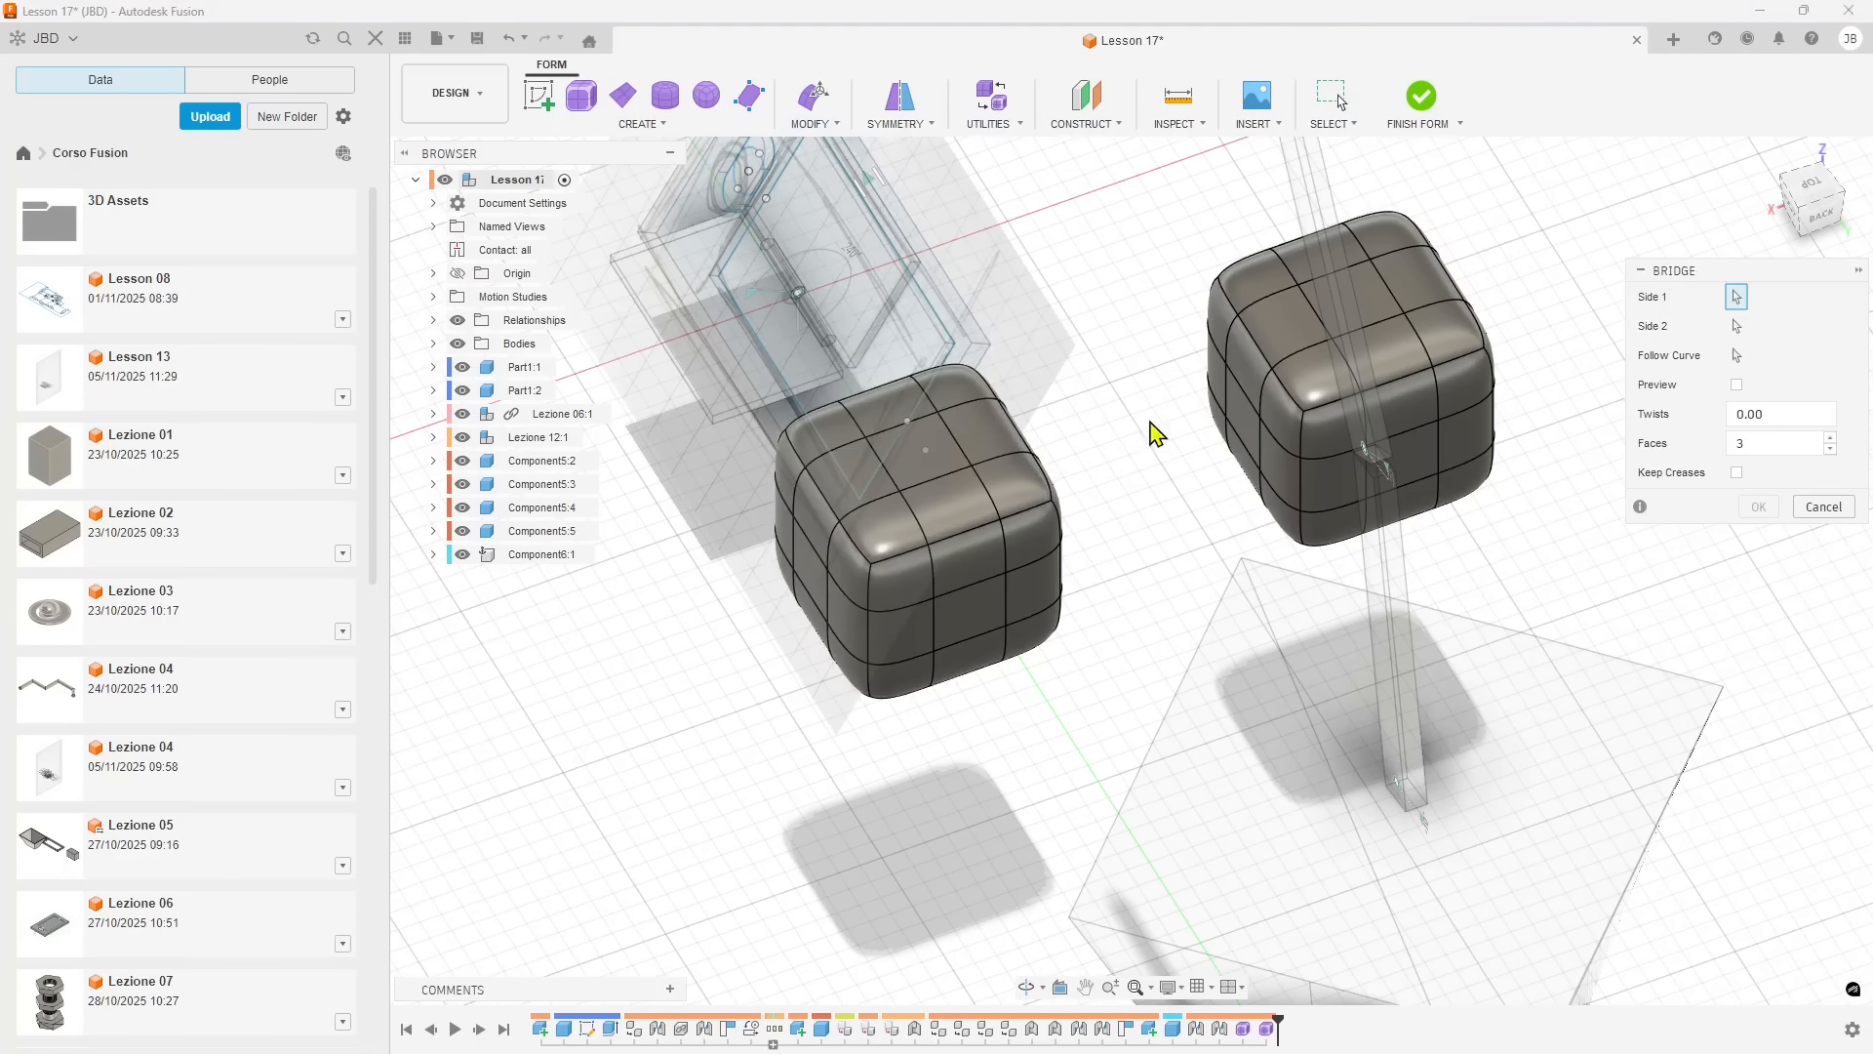
left_click(1248, 409)
middle_click_drag(1276, 639, 1354, 576, "shift")
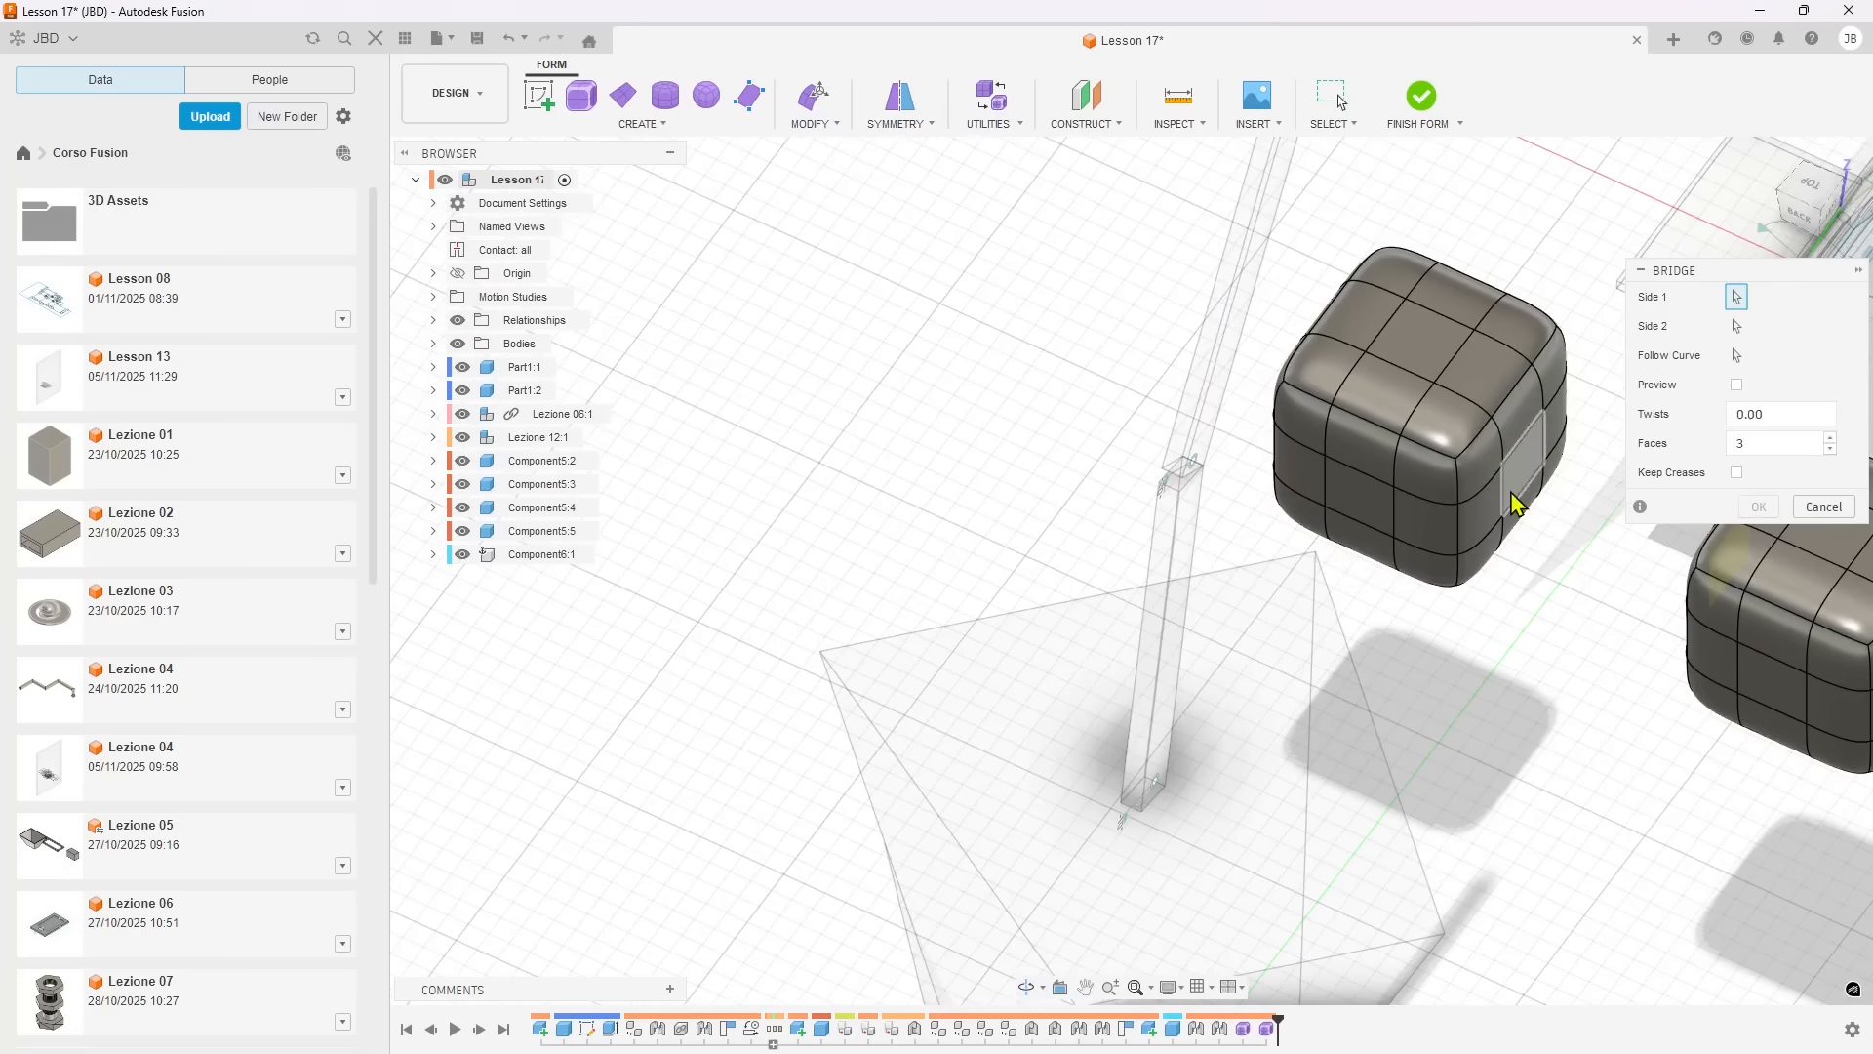
left_click(1512, 503)
middle_click_drag(1139, 611, 1284, 547, "shift")
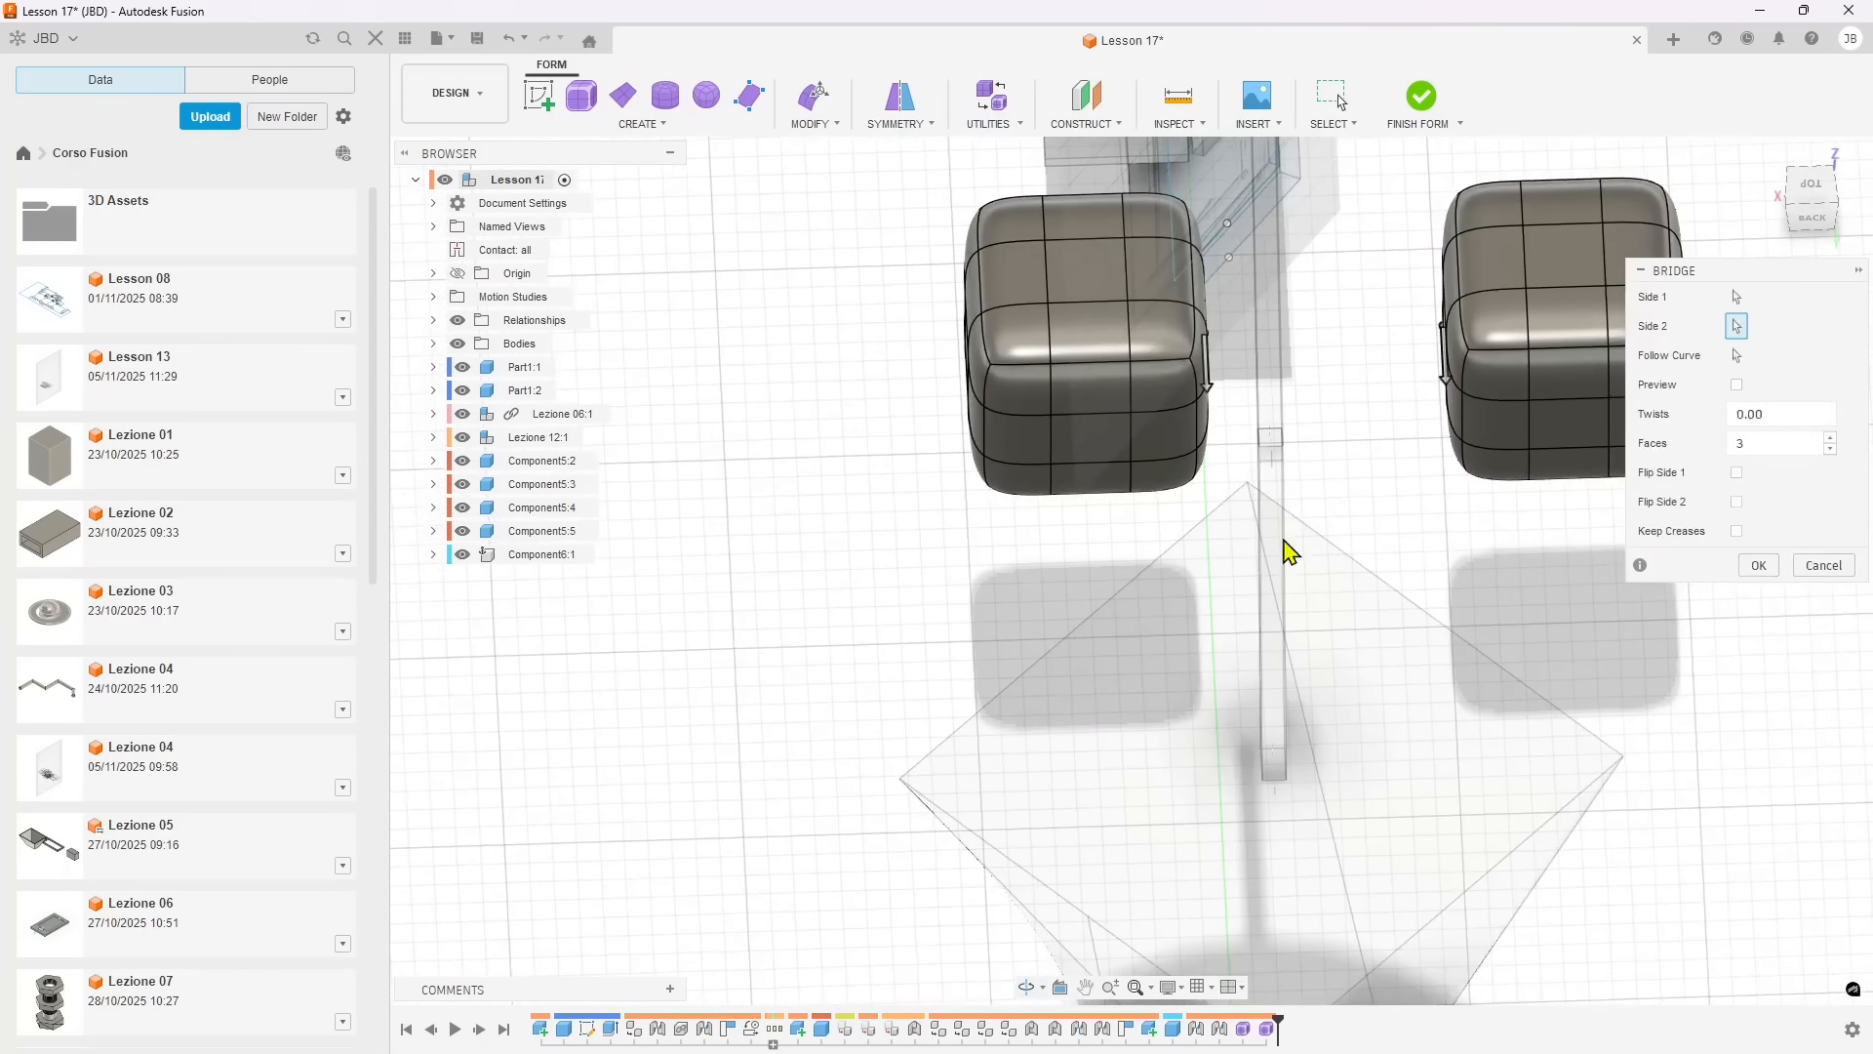
middle_click_drag(1290, 469, 1050, 489)
scroll(1046, 522, "up", 3)
middle_click_drag(1205, 517, 1166, 511, "shift")
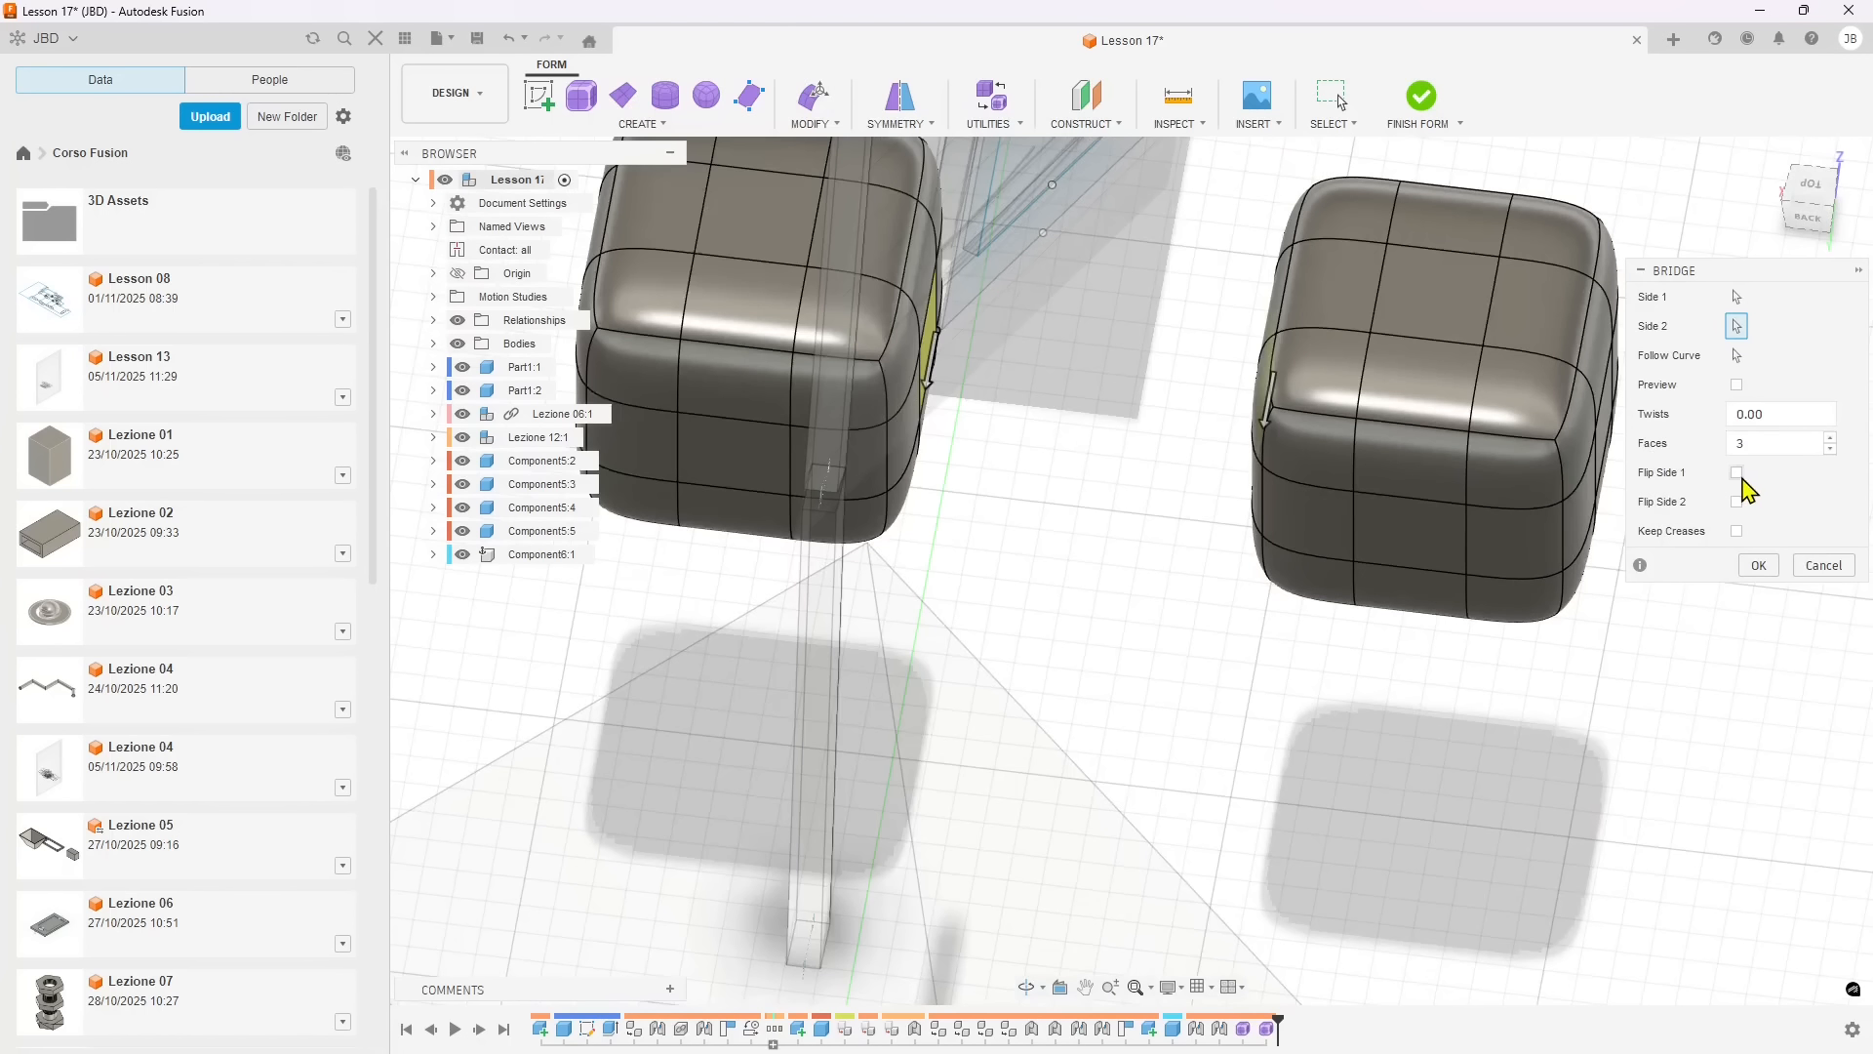
- Preview the bridge between the boxes, set it to 2 faces and create it
left_click(1738, 473)
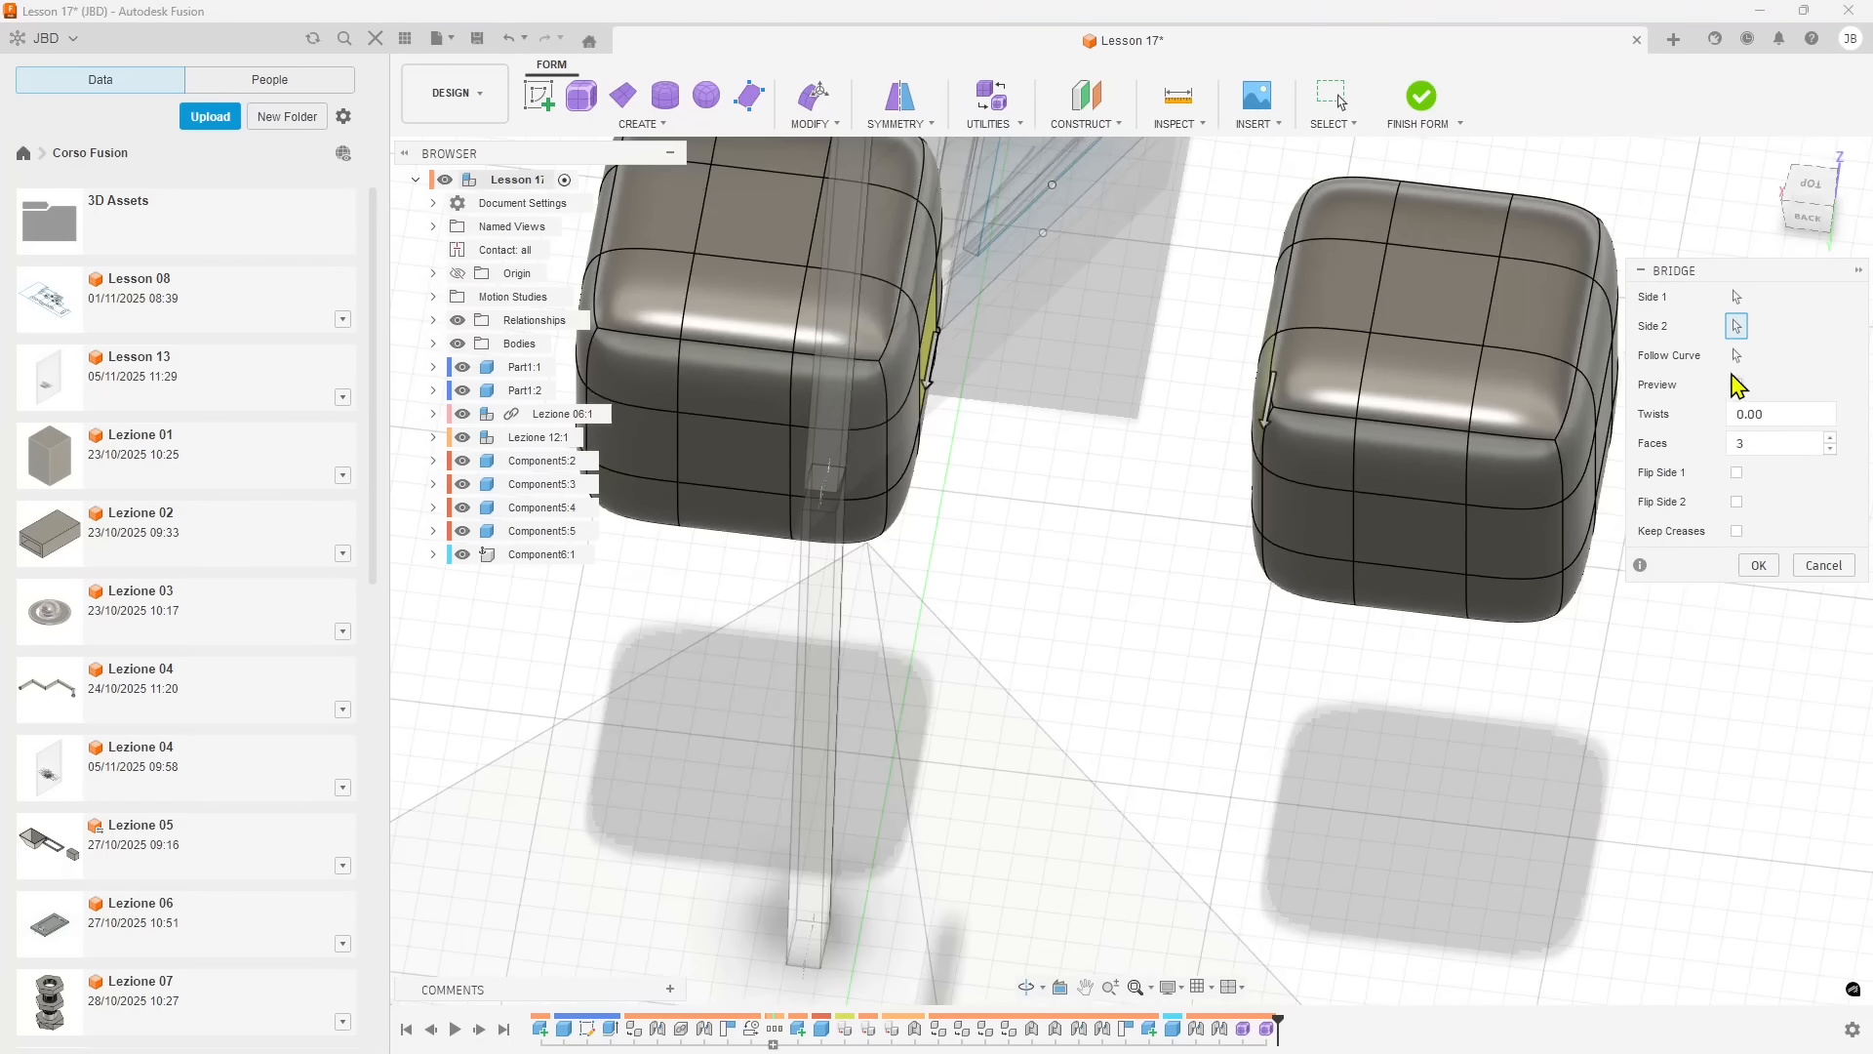
left_click(1737, 386)
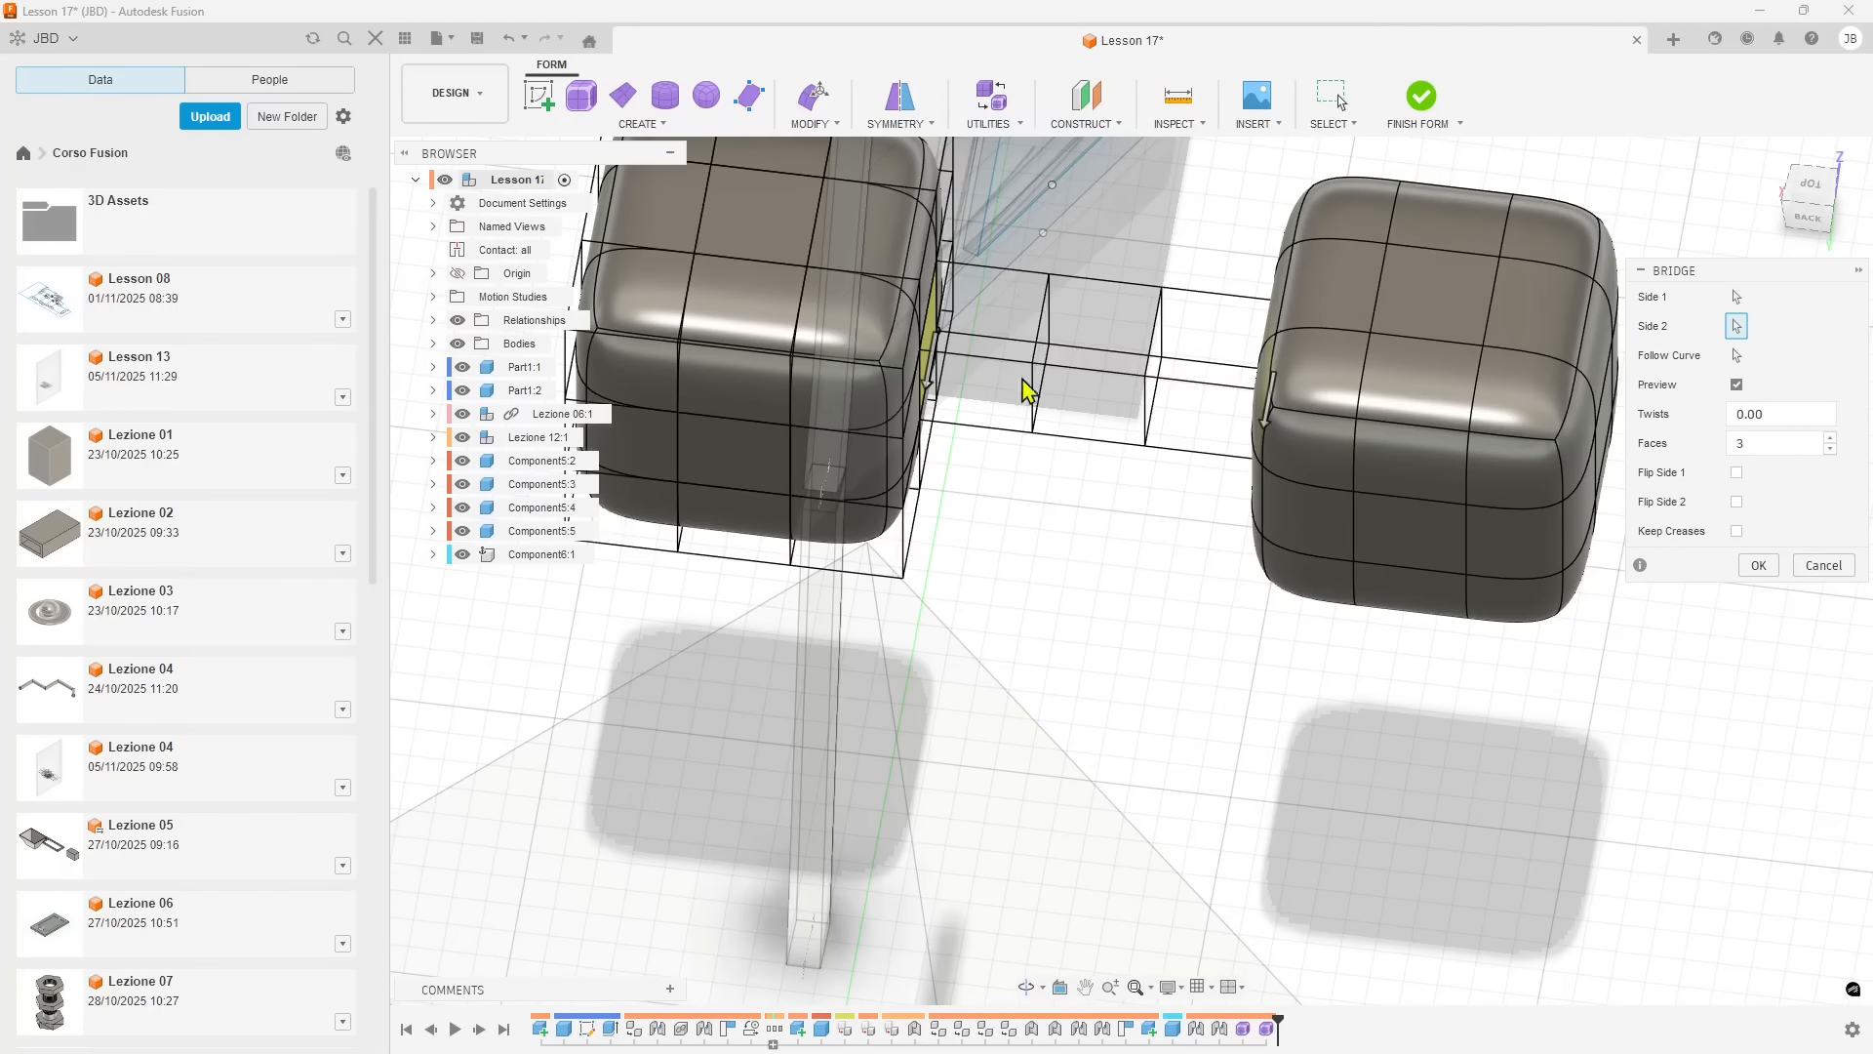
middle_click_drag(1059, 500, 1081, 475, "shift")
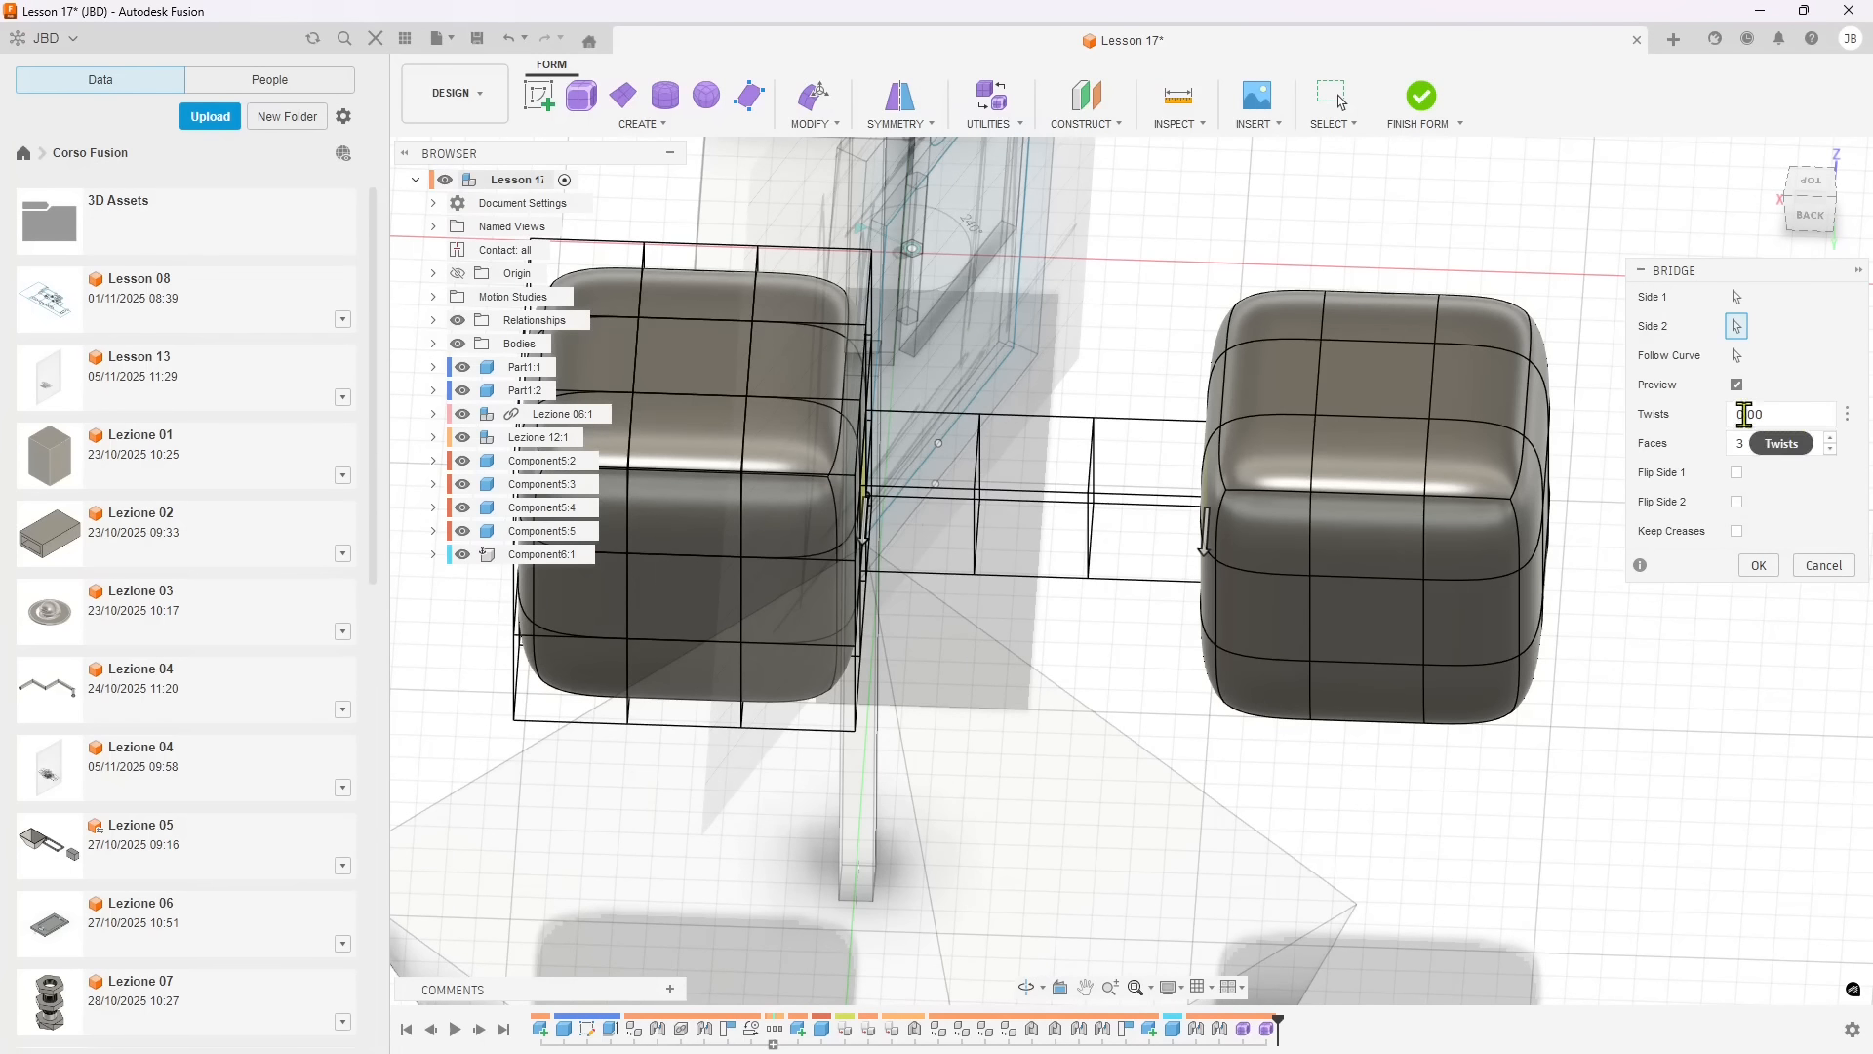
left_click(1831, 438)
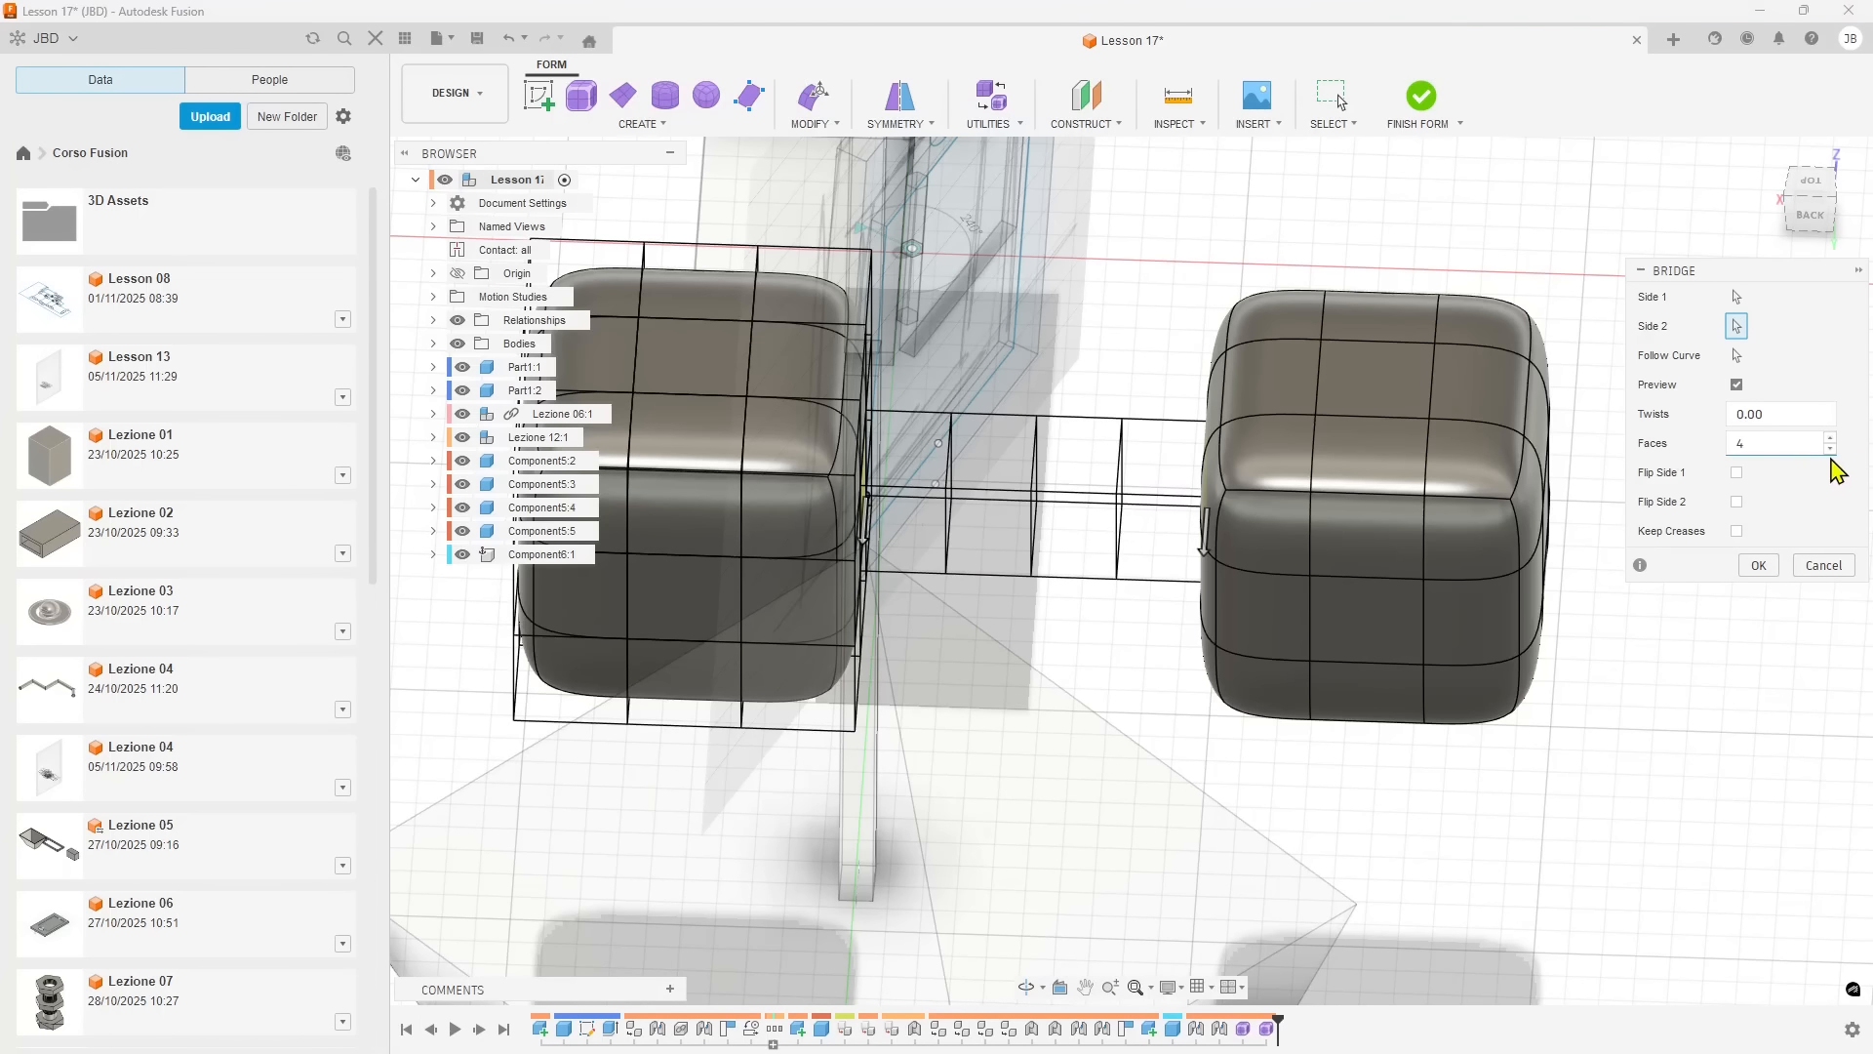
left_click(1830, 449)
left_click(1830, 448)
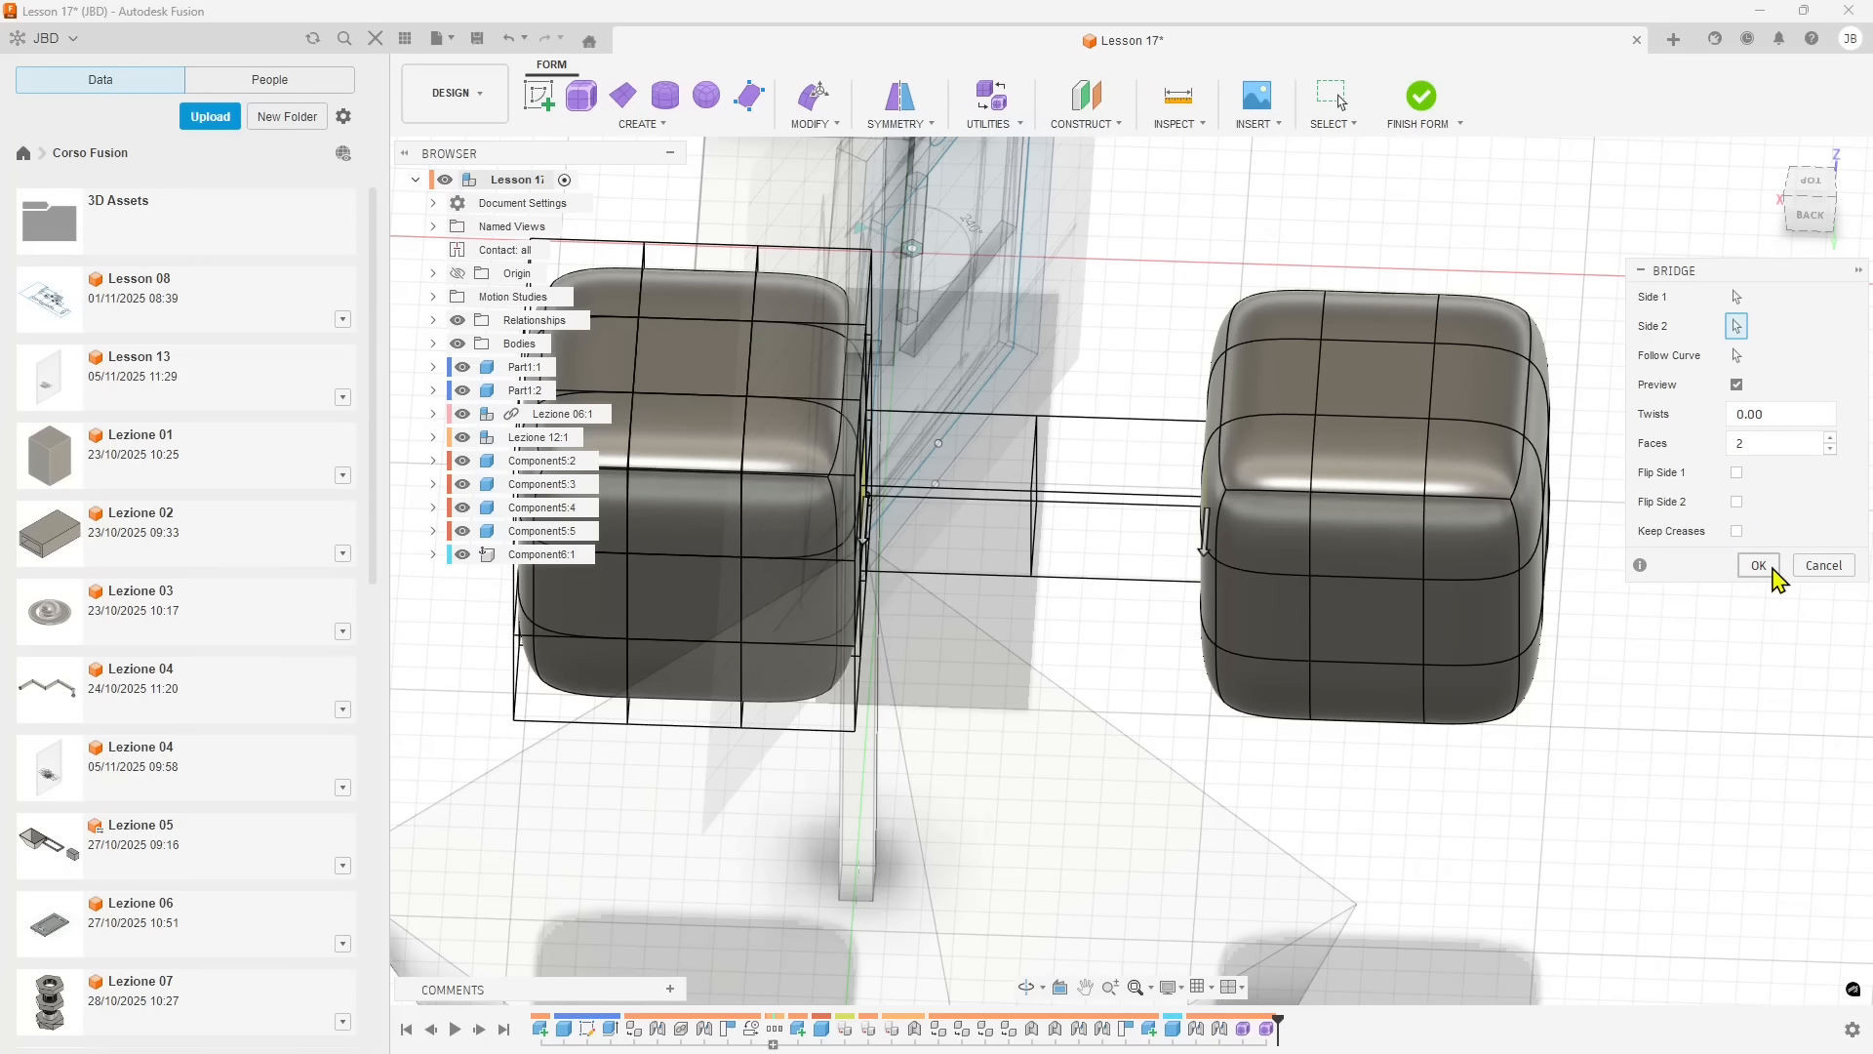
left_click(1758, 566)
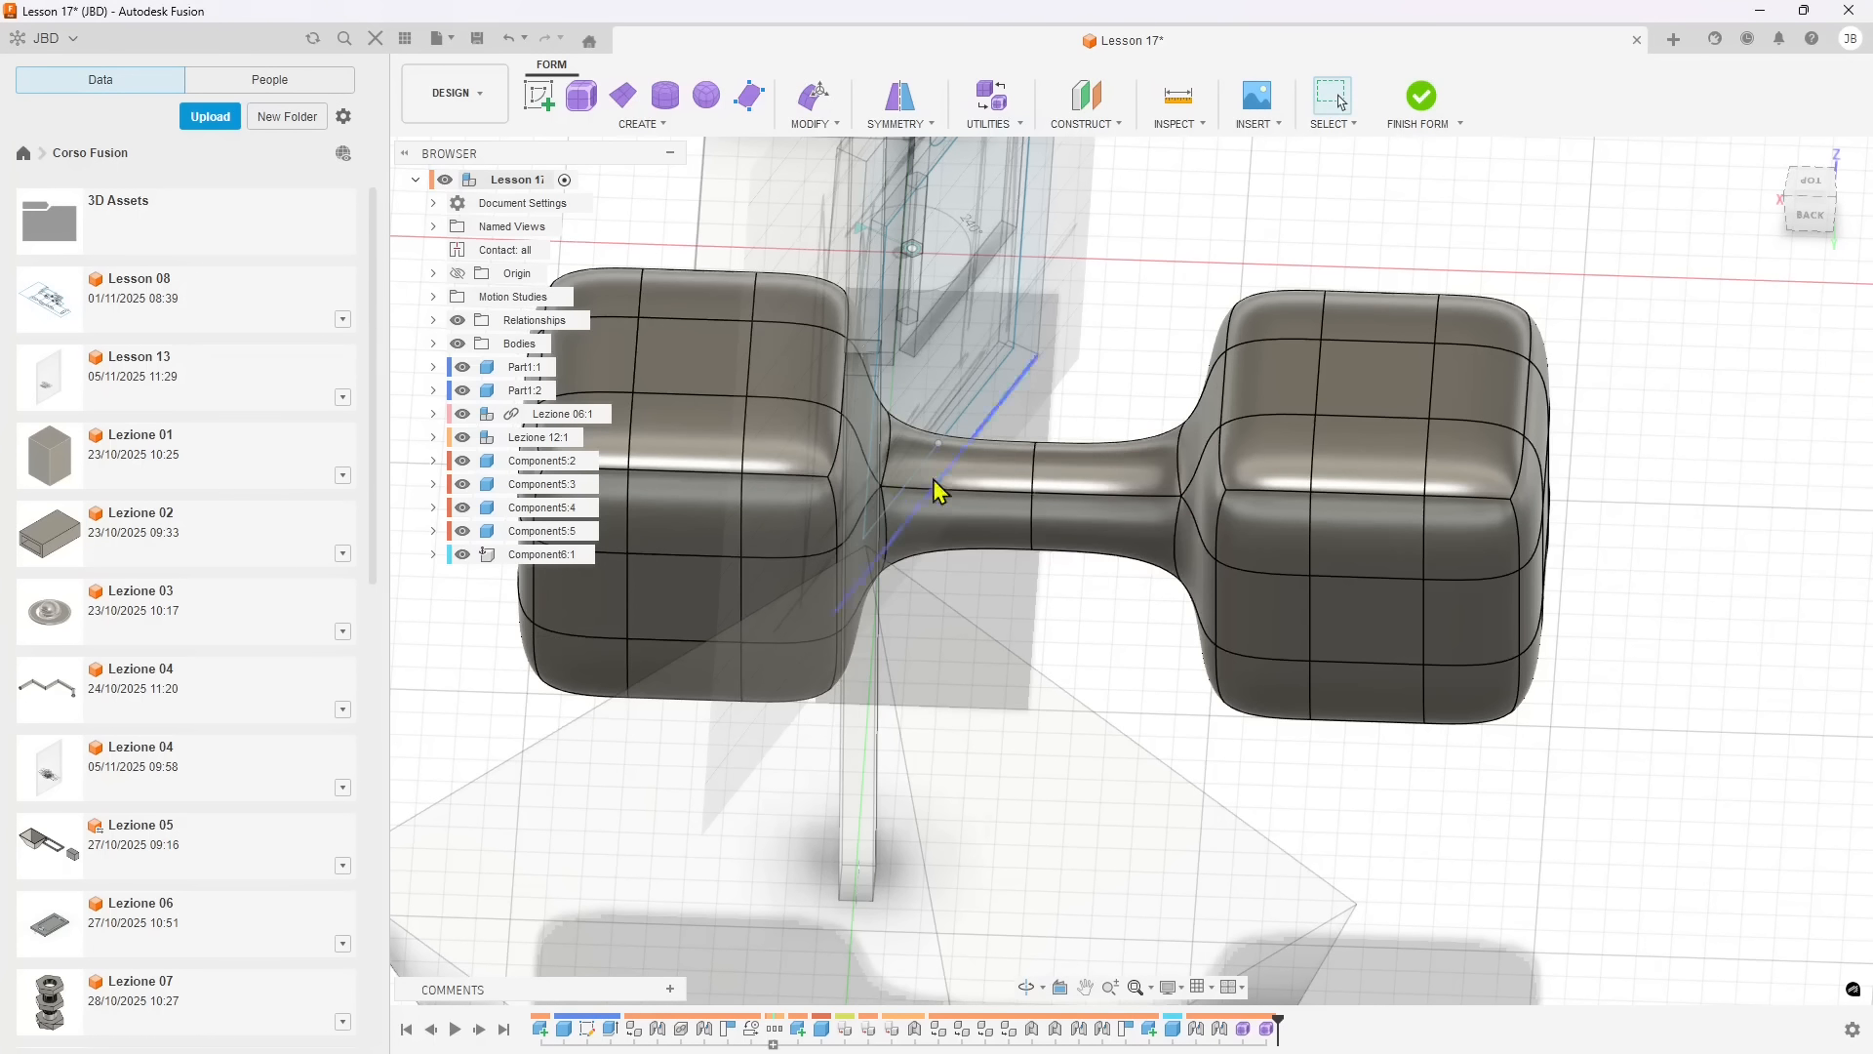
- Finish the form and return to the solid modeling environment
middle_click_drag(1032, 503, 1070, 283, "shift")
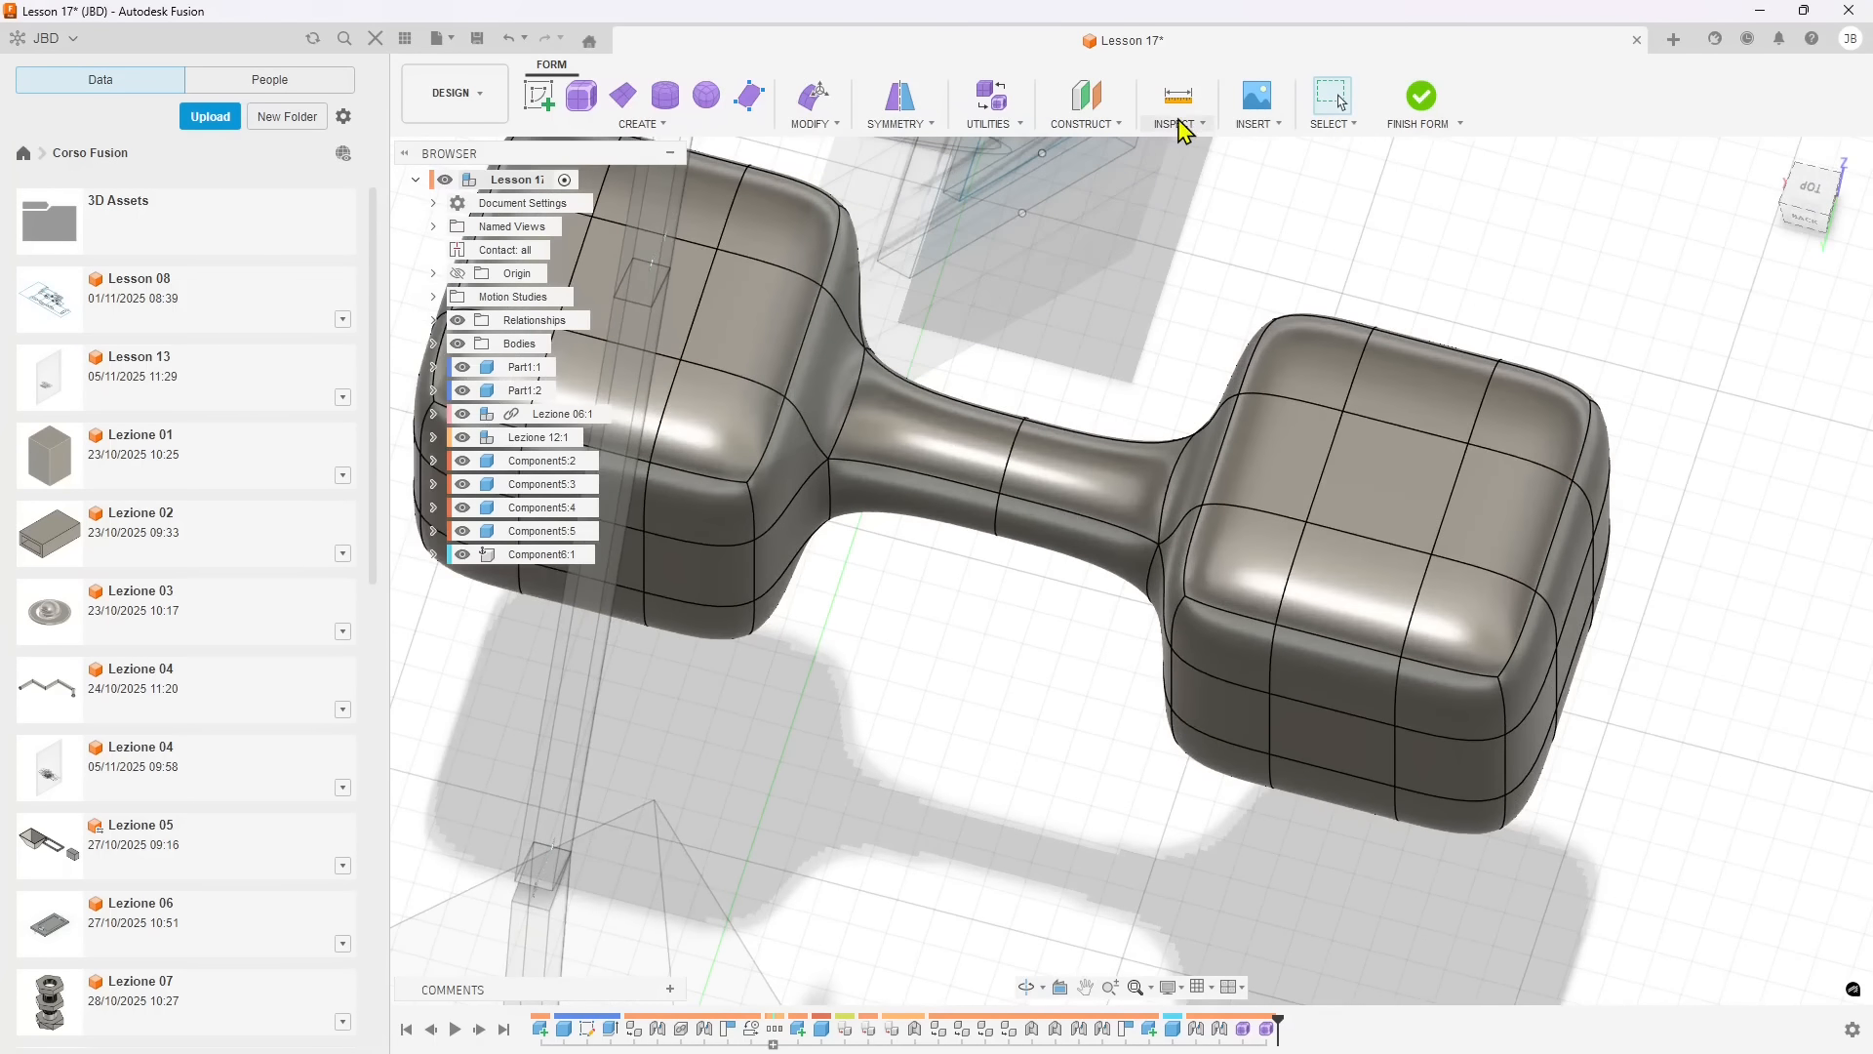
left_click(1407, 109)
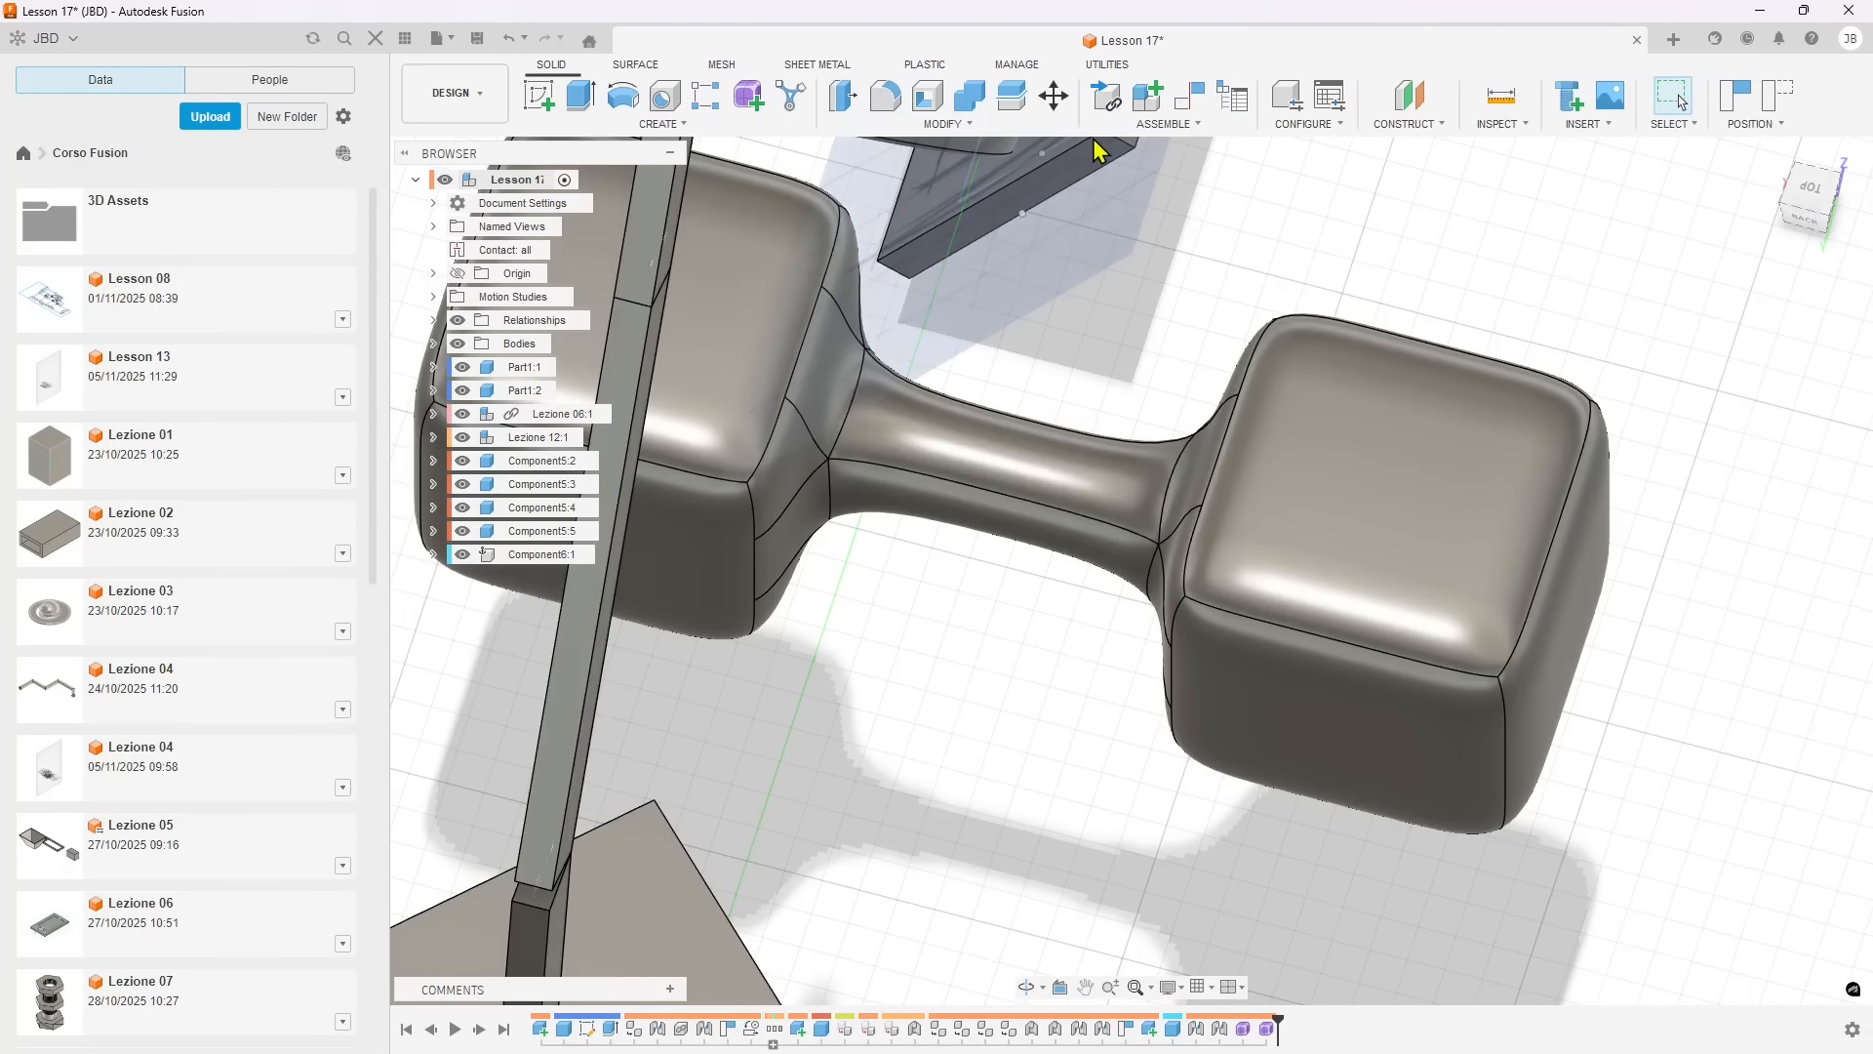
- Apply a Curvature Comb Analysis to the two upper long edges of the bridge between the boxes
left_click(1103, 65)
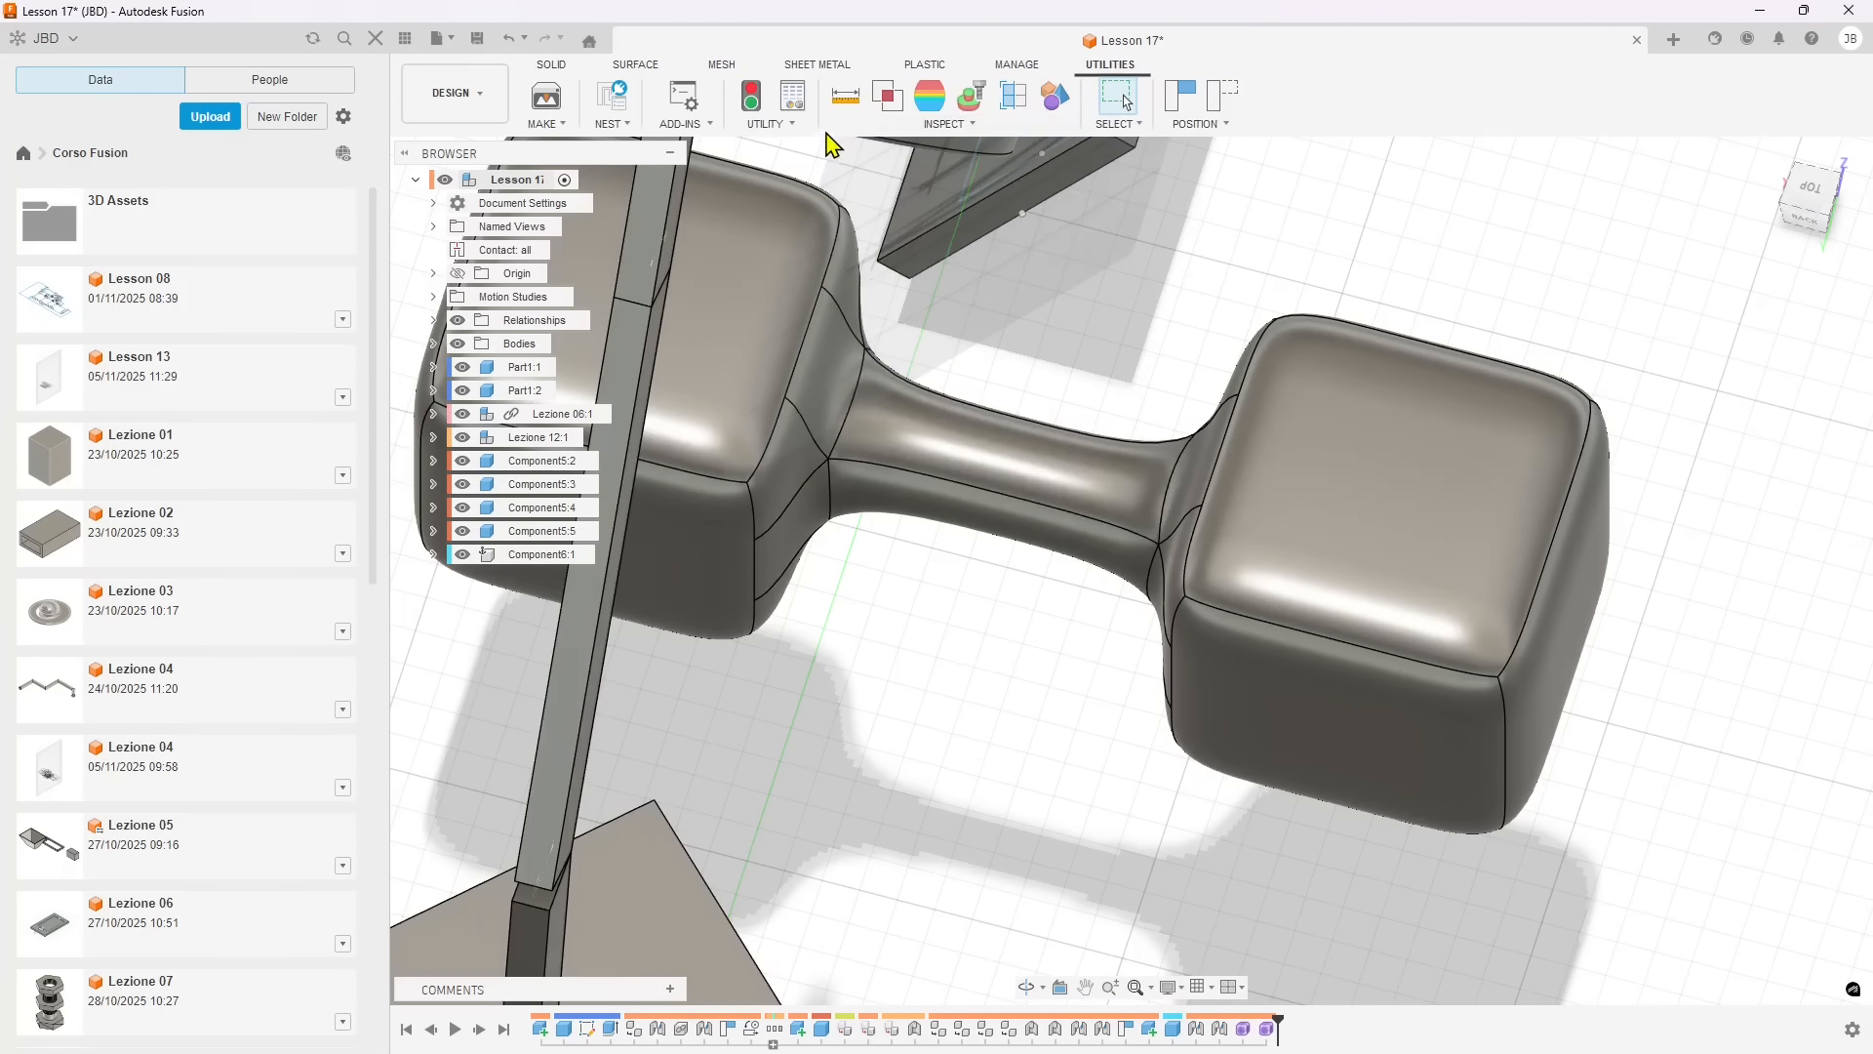
left_click(939, 124)
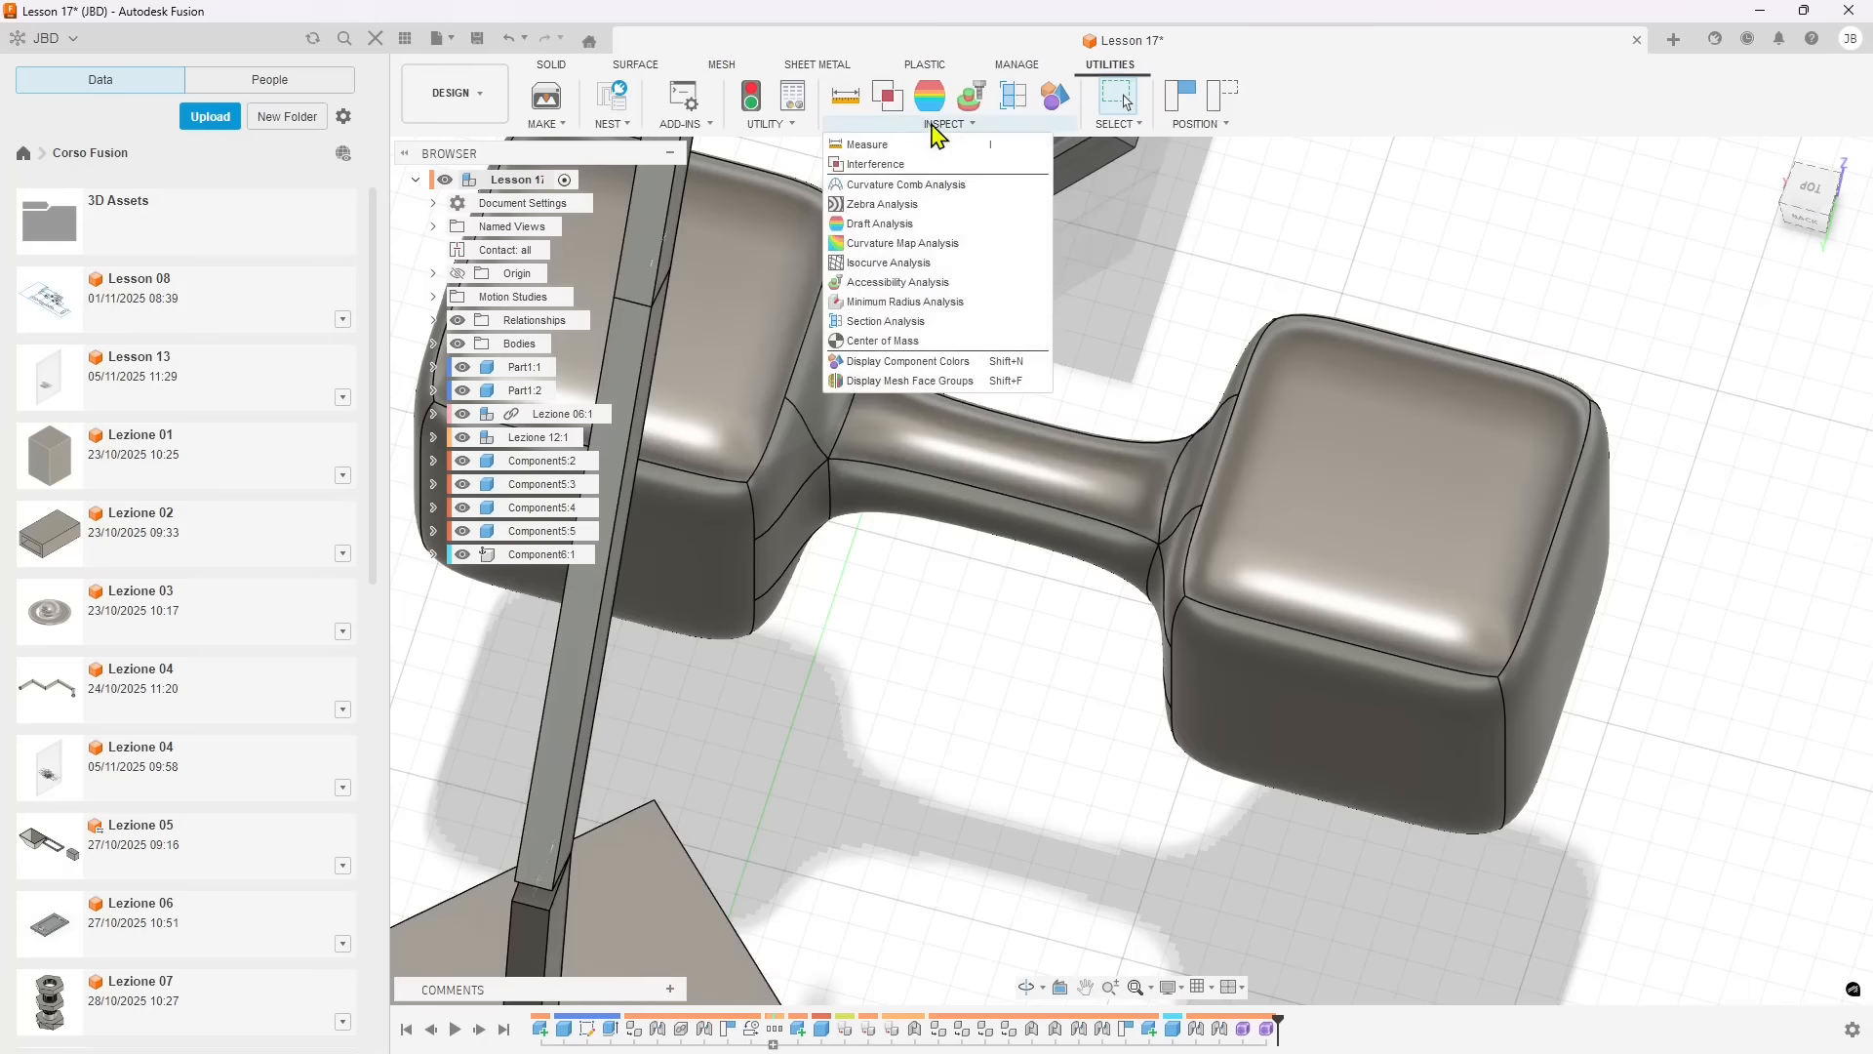
left_click(892, 188)
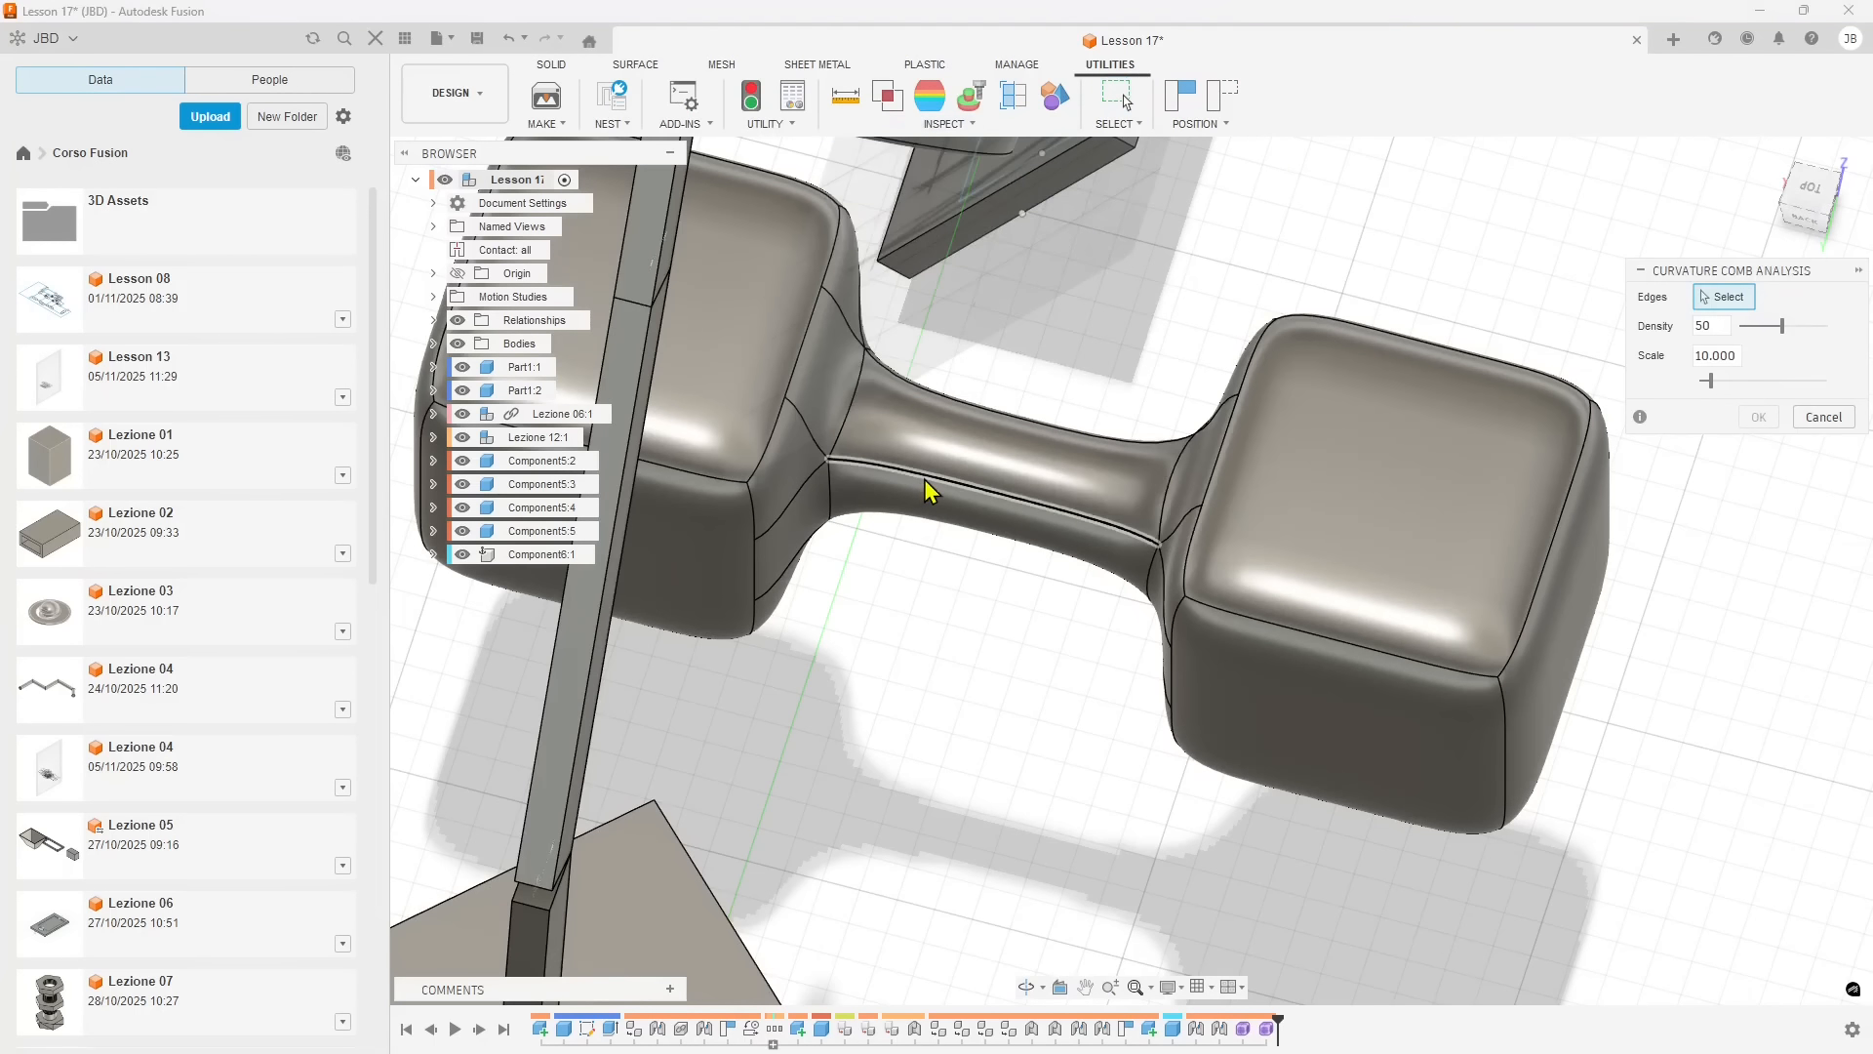
left_click(923, 479)
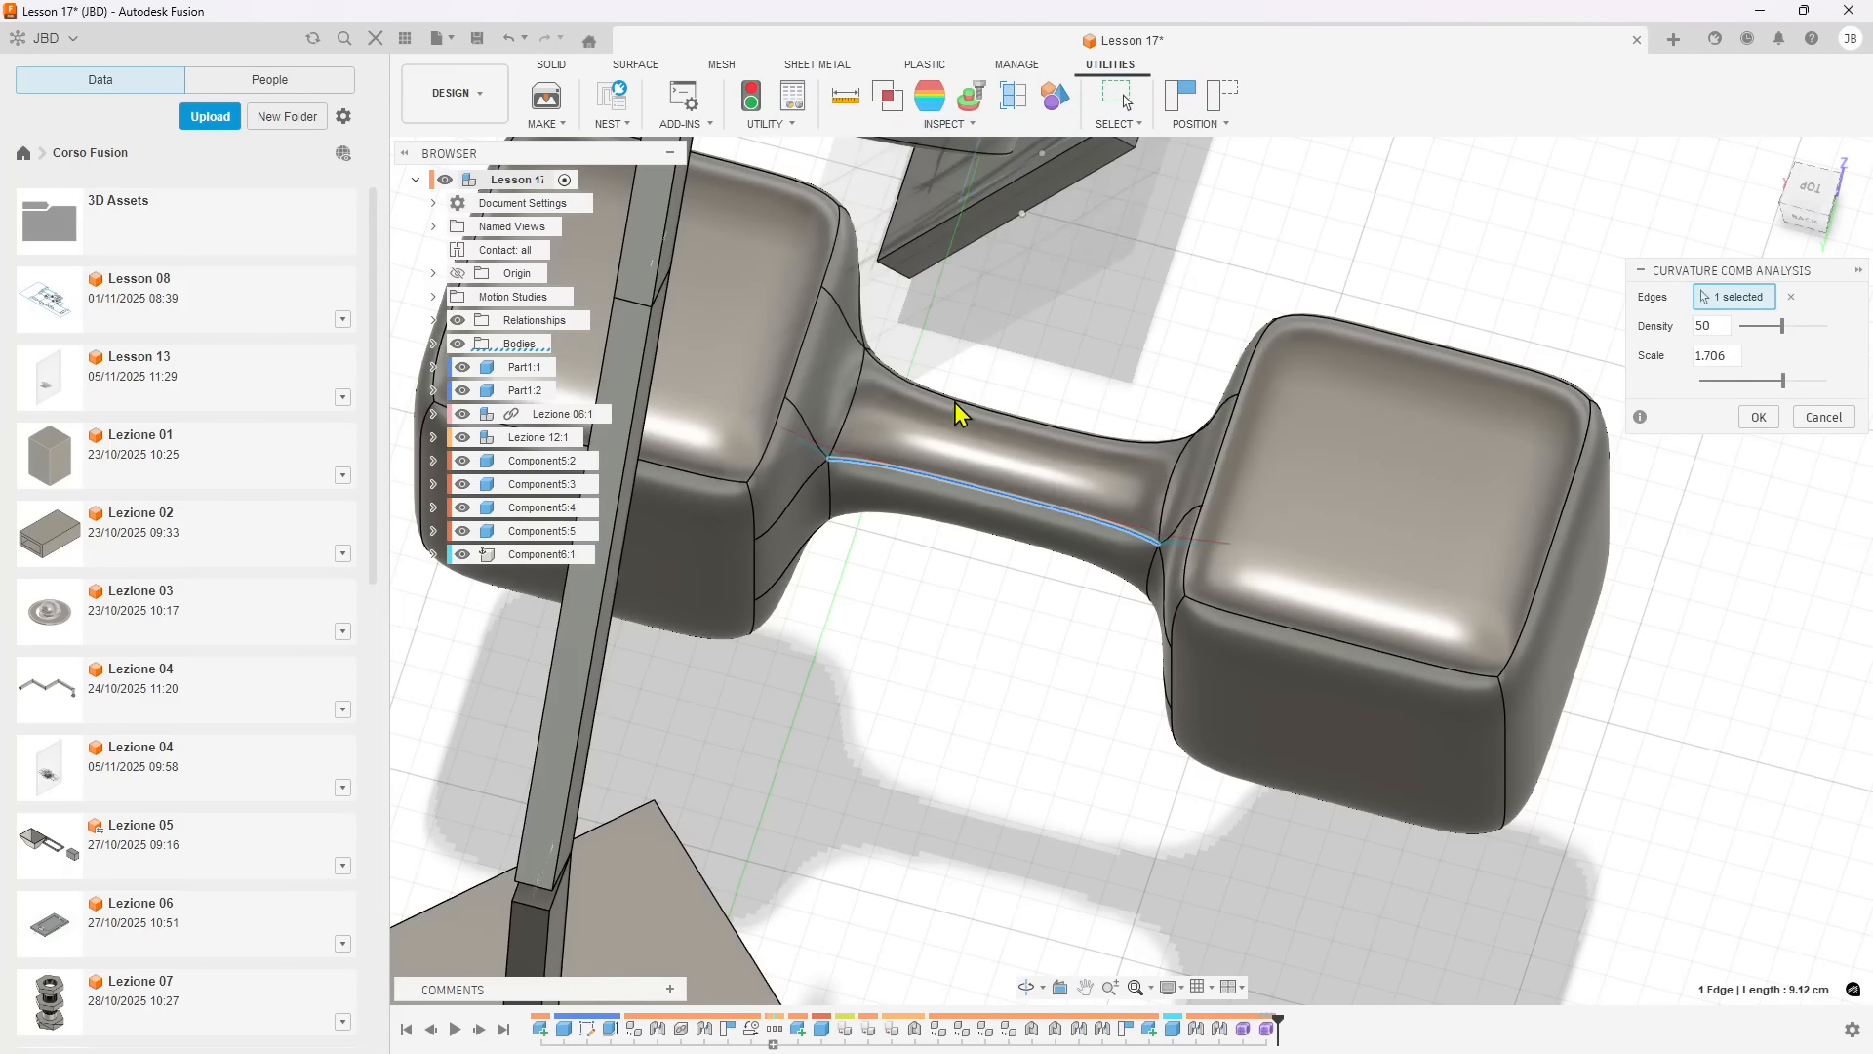
left_click(903, 387)
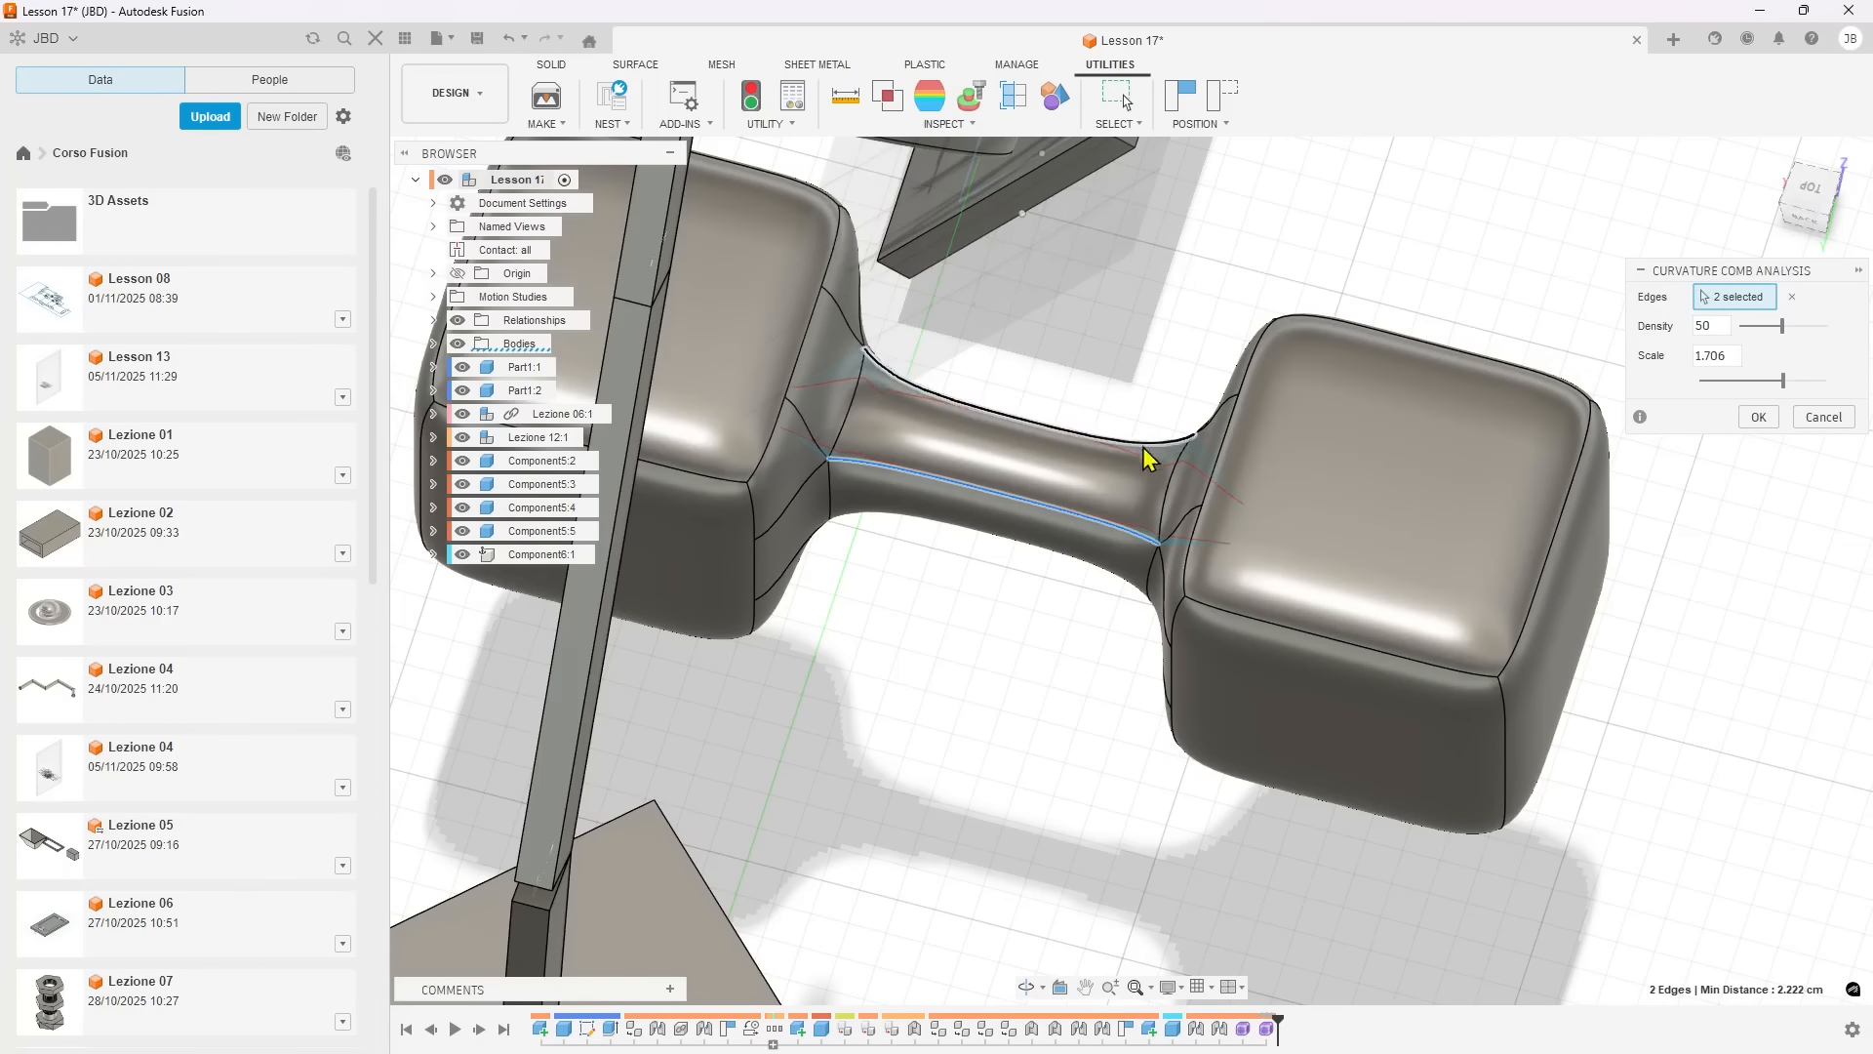
middle_click_drag(904, 605, 1209, 719, "shift")
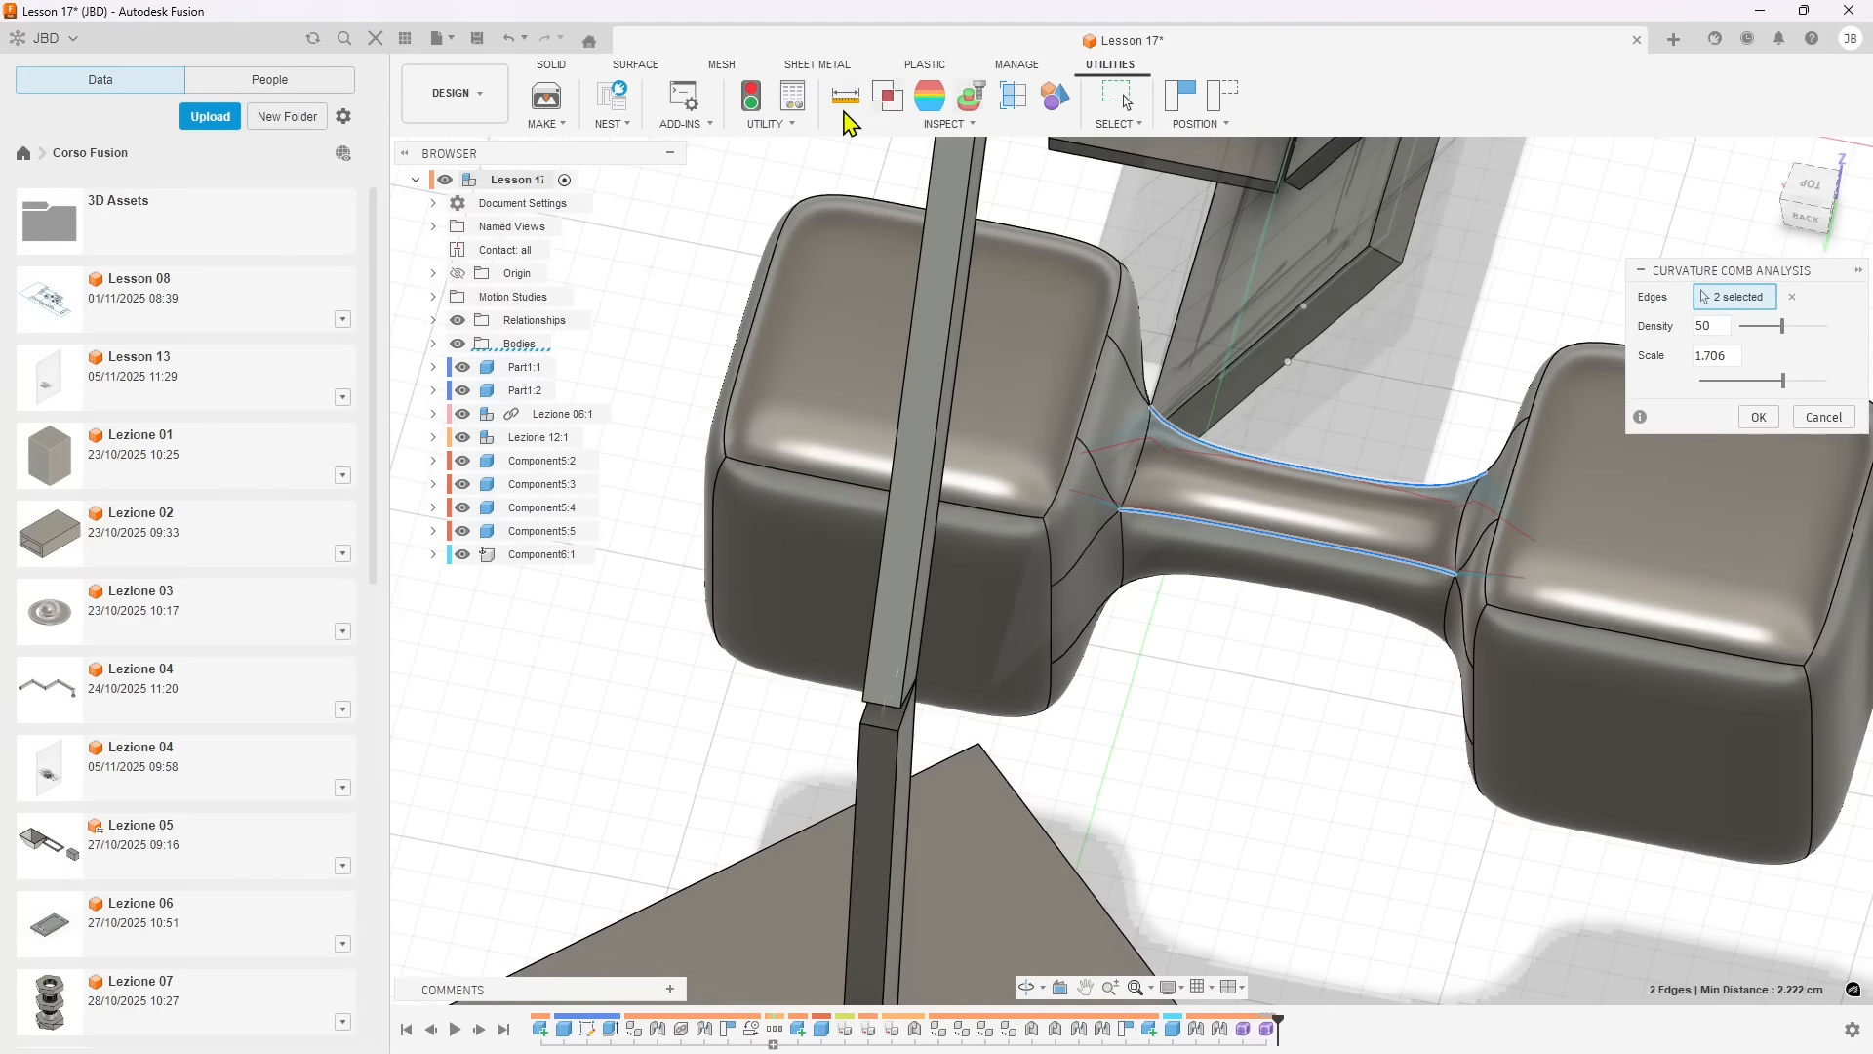
- Preview a Zebra Analysis on the bridged body, examine the stripes from several sides and leave the analysis
left_click(946, 124)
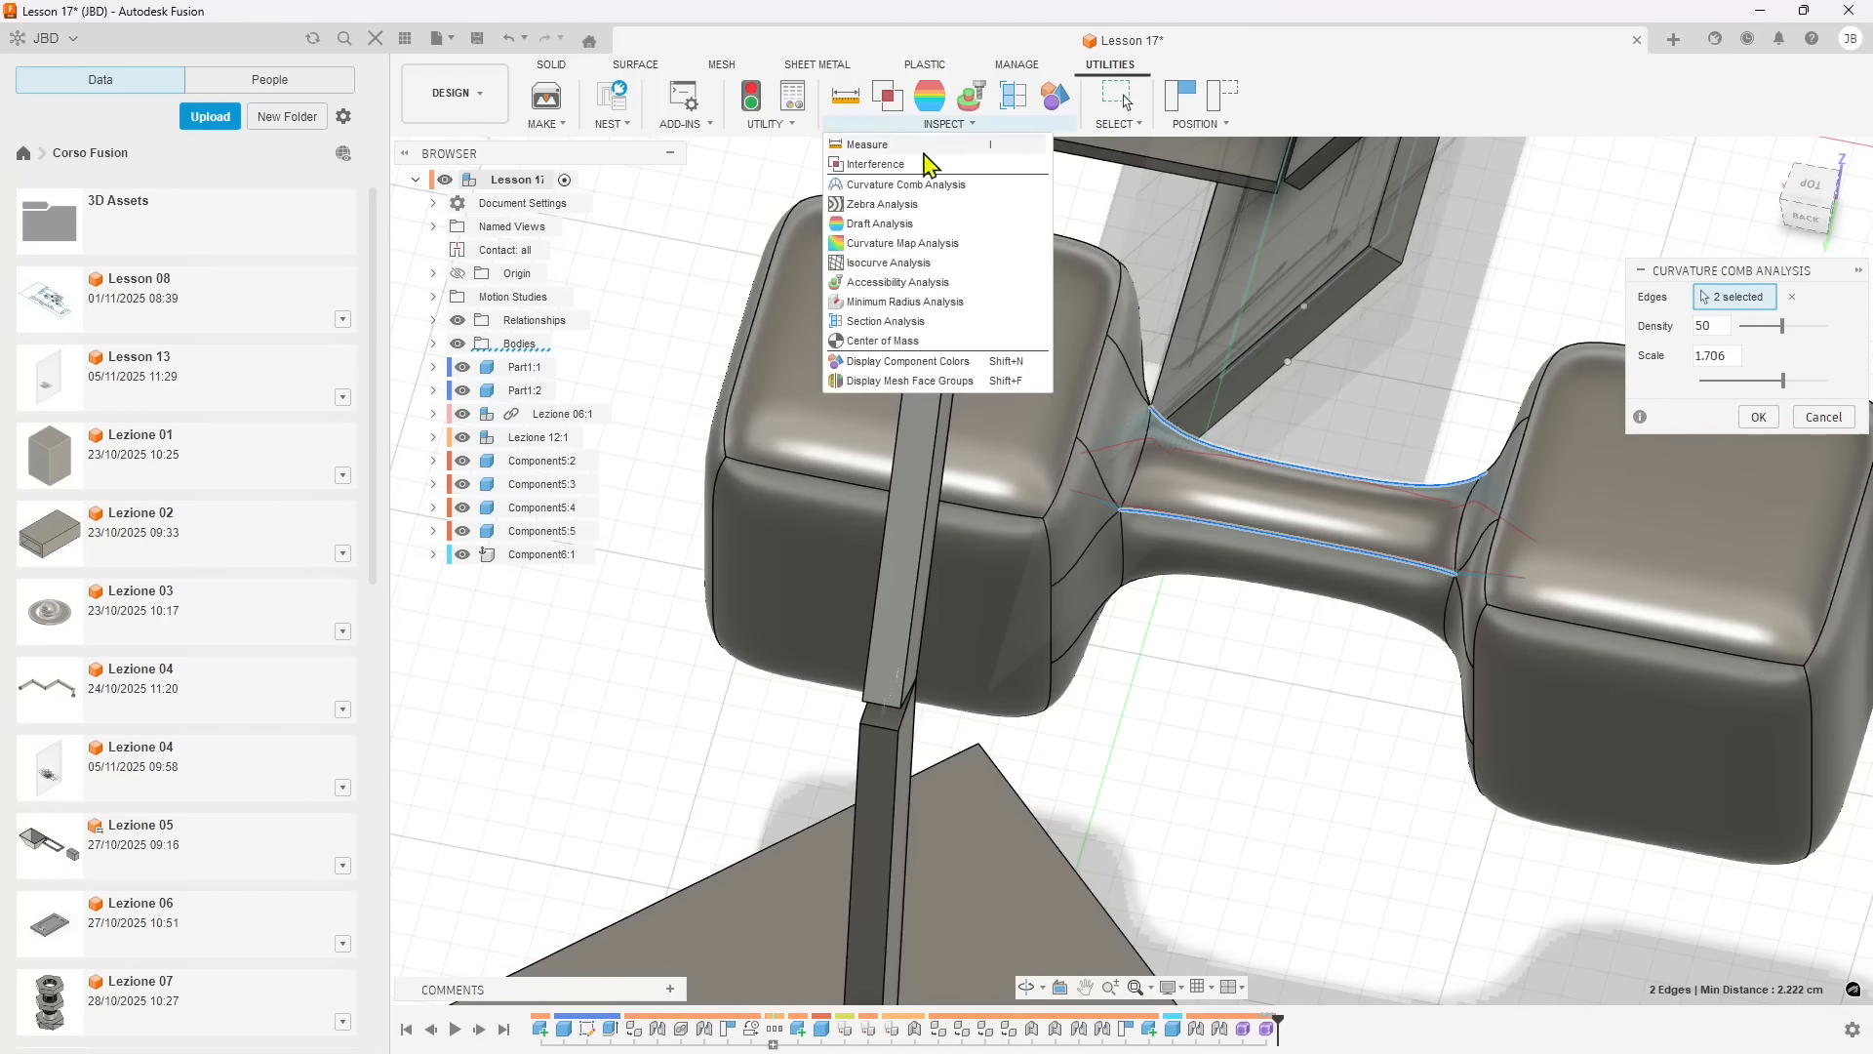
left_click(882, 204)
left_click(824, 312)
middle_click_drag(824, 308, 1032, 570, "shift")
middle_click_drag(1059, 573, 1245, 564, "shift")
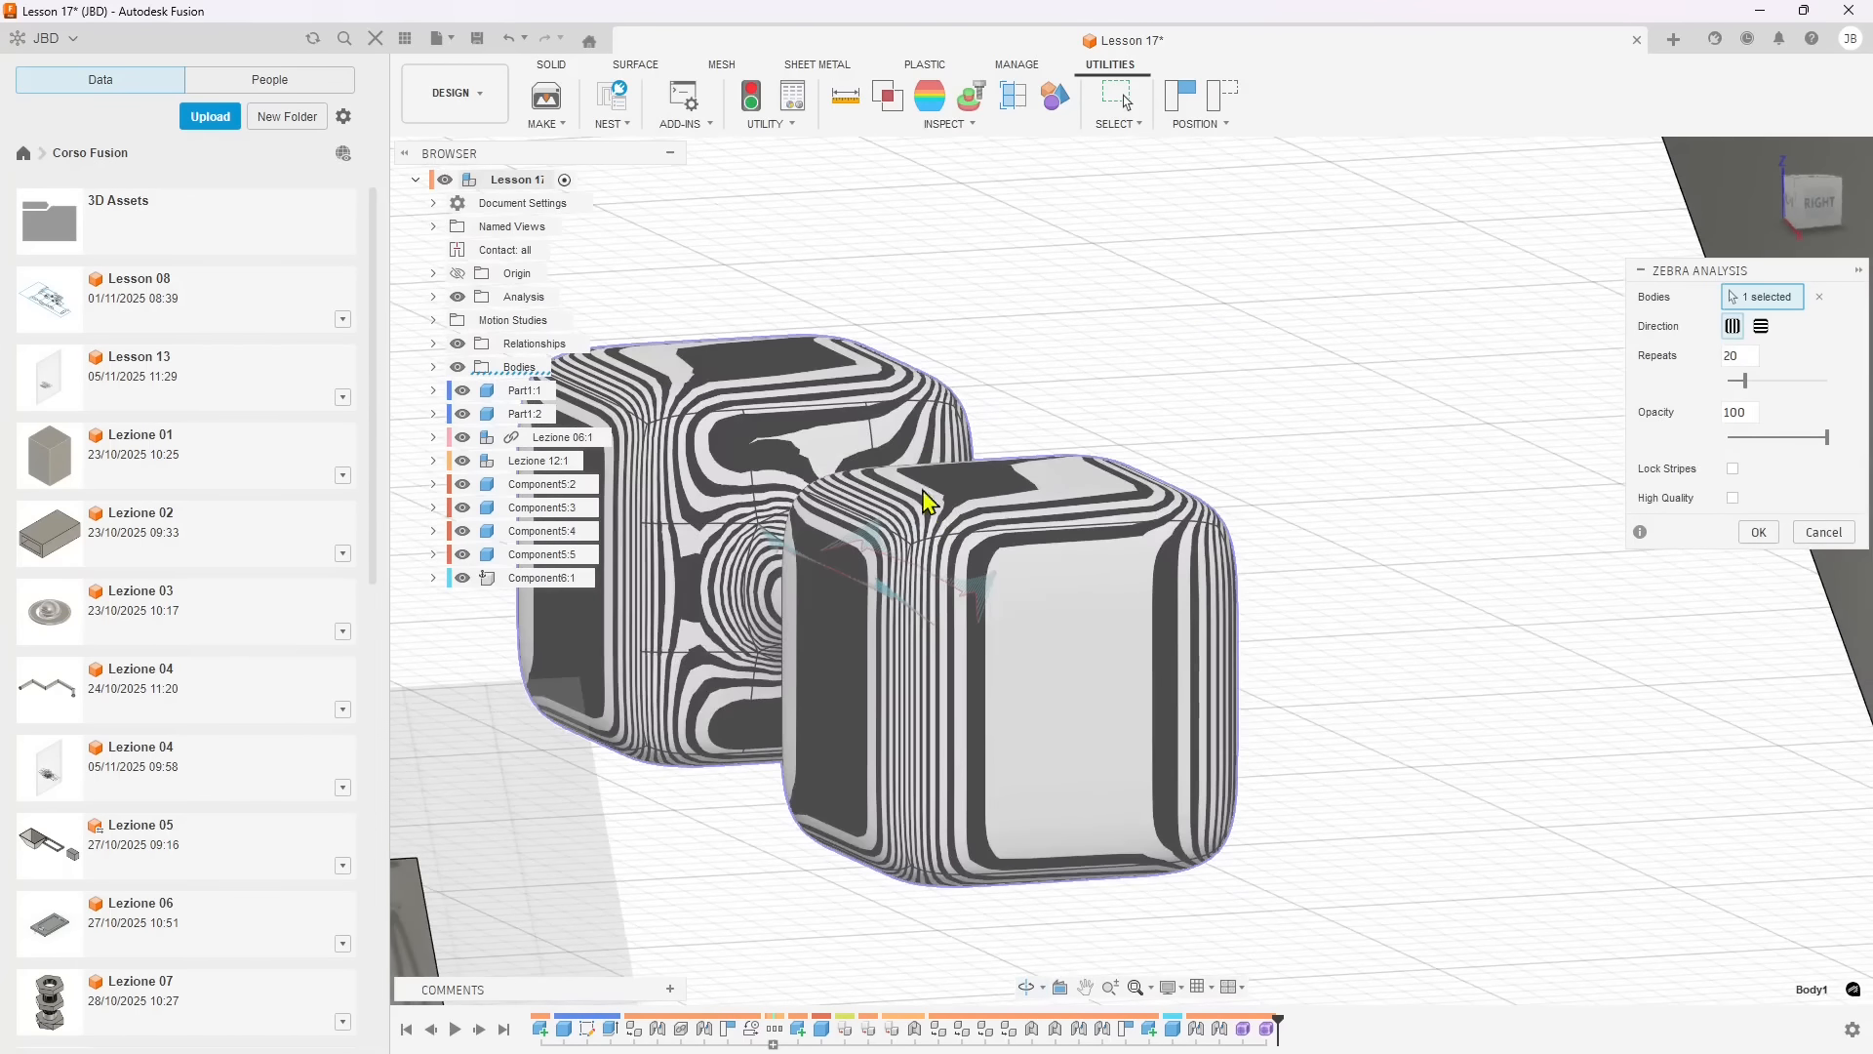
middle_click_drag(917, 532, 1015, 488, "shift")
middle_click_drag(1219, 615, 1195, 644, "shift")
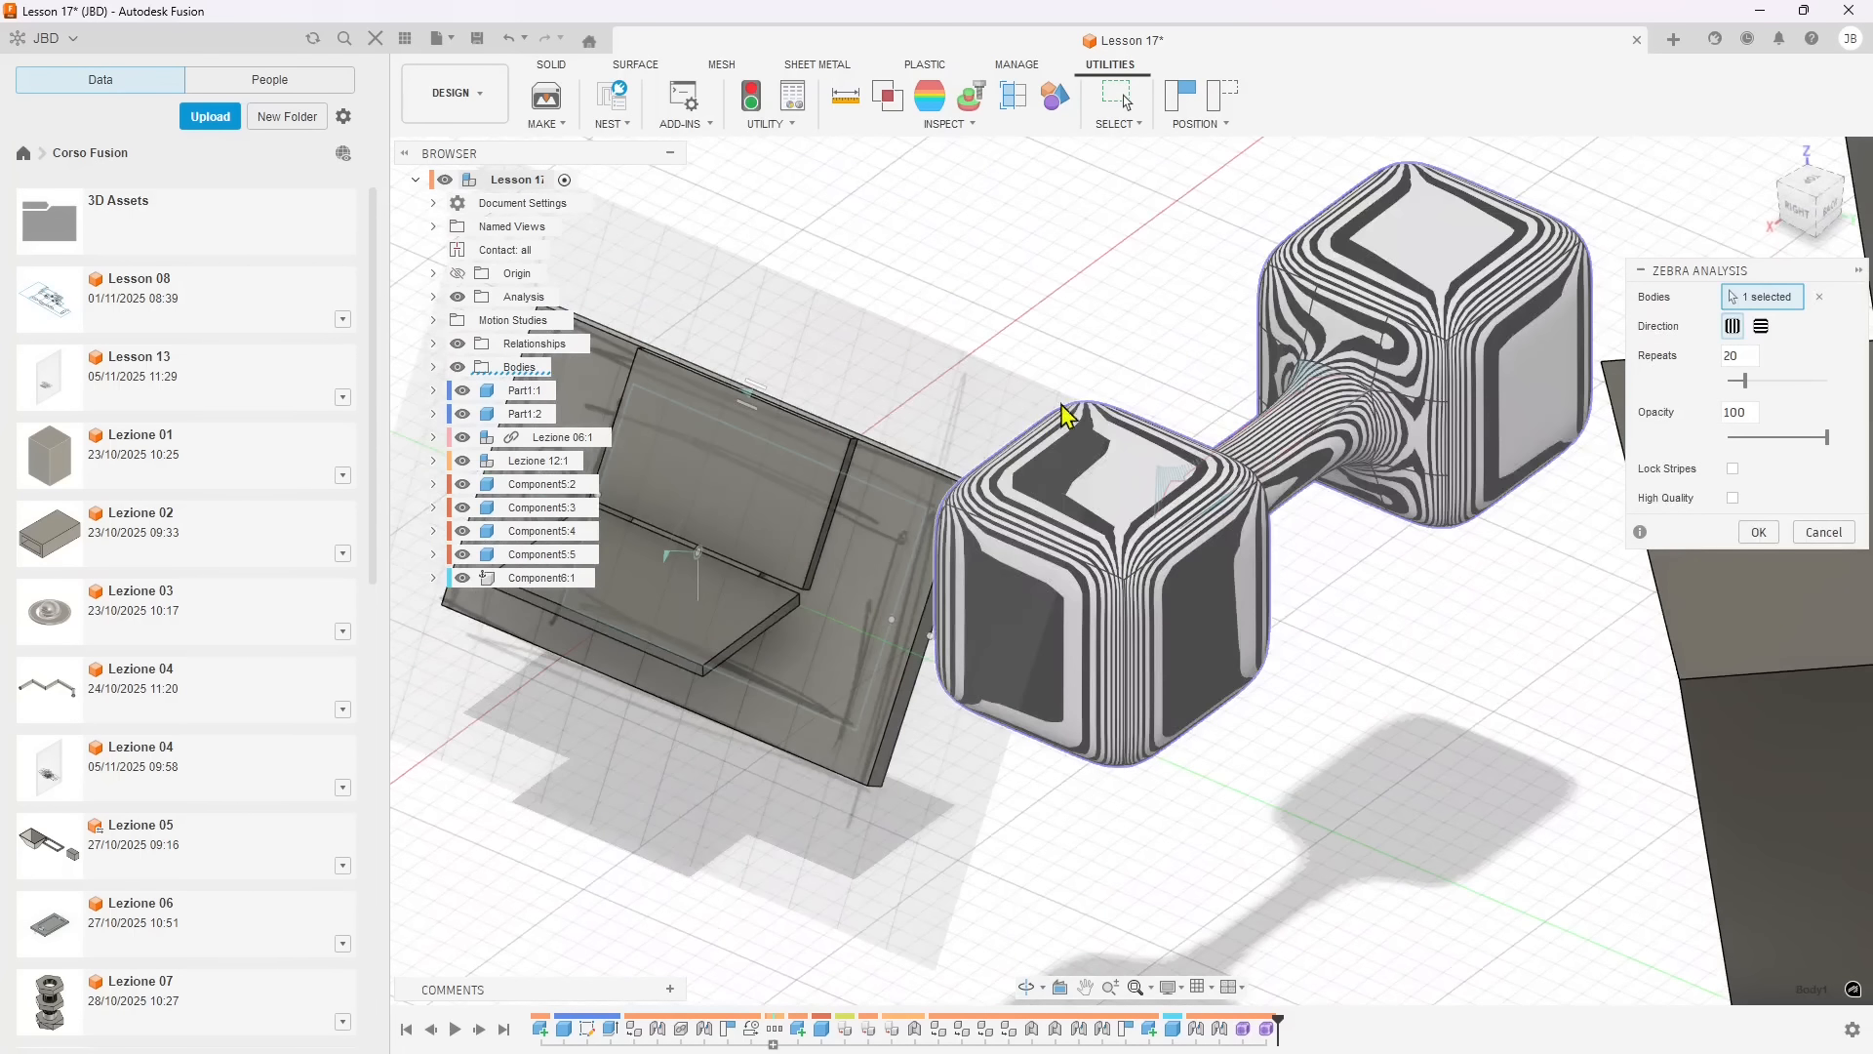
left_click(947, 126)
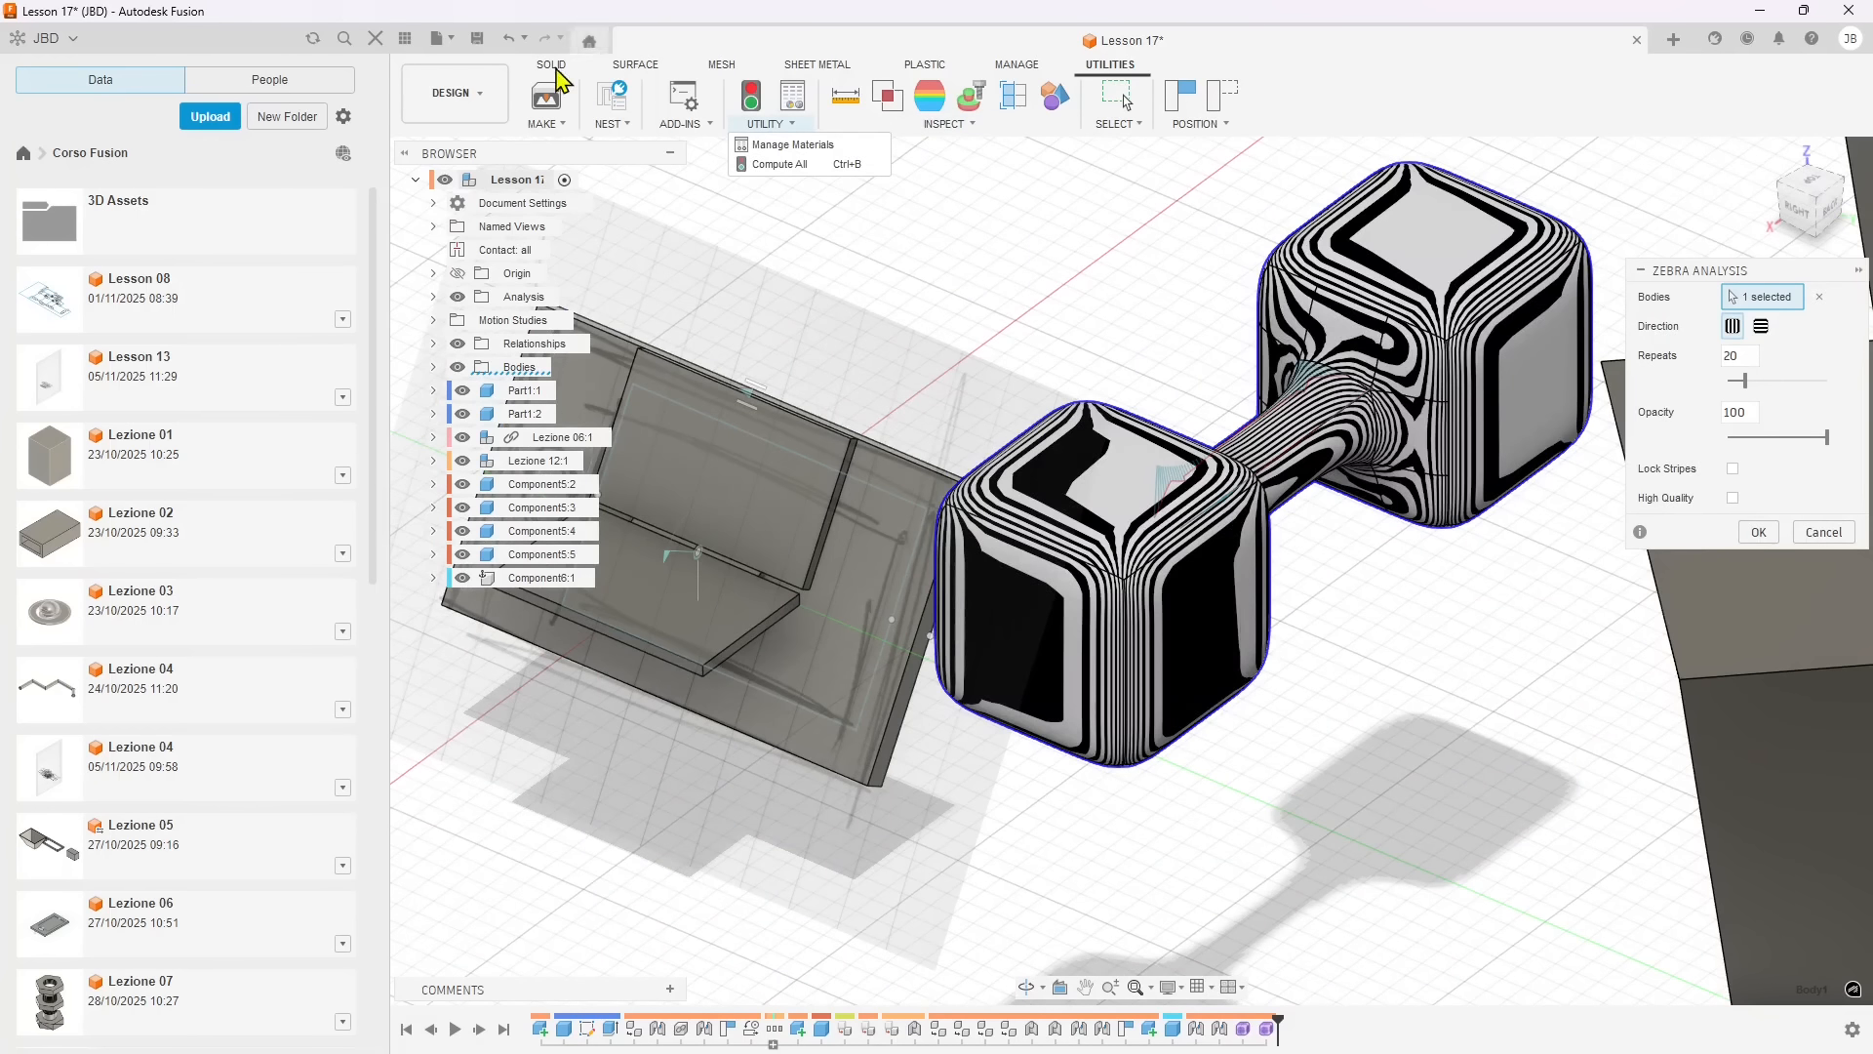
key("Escape")
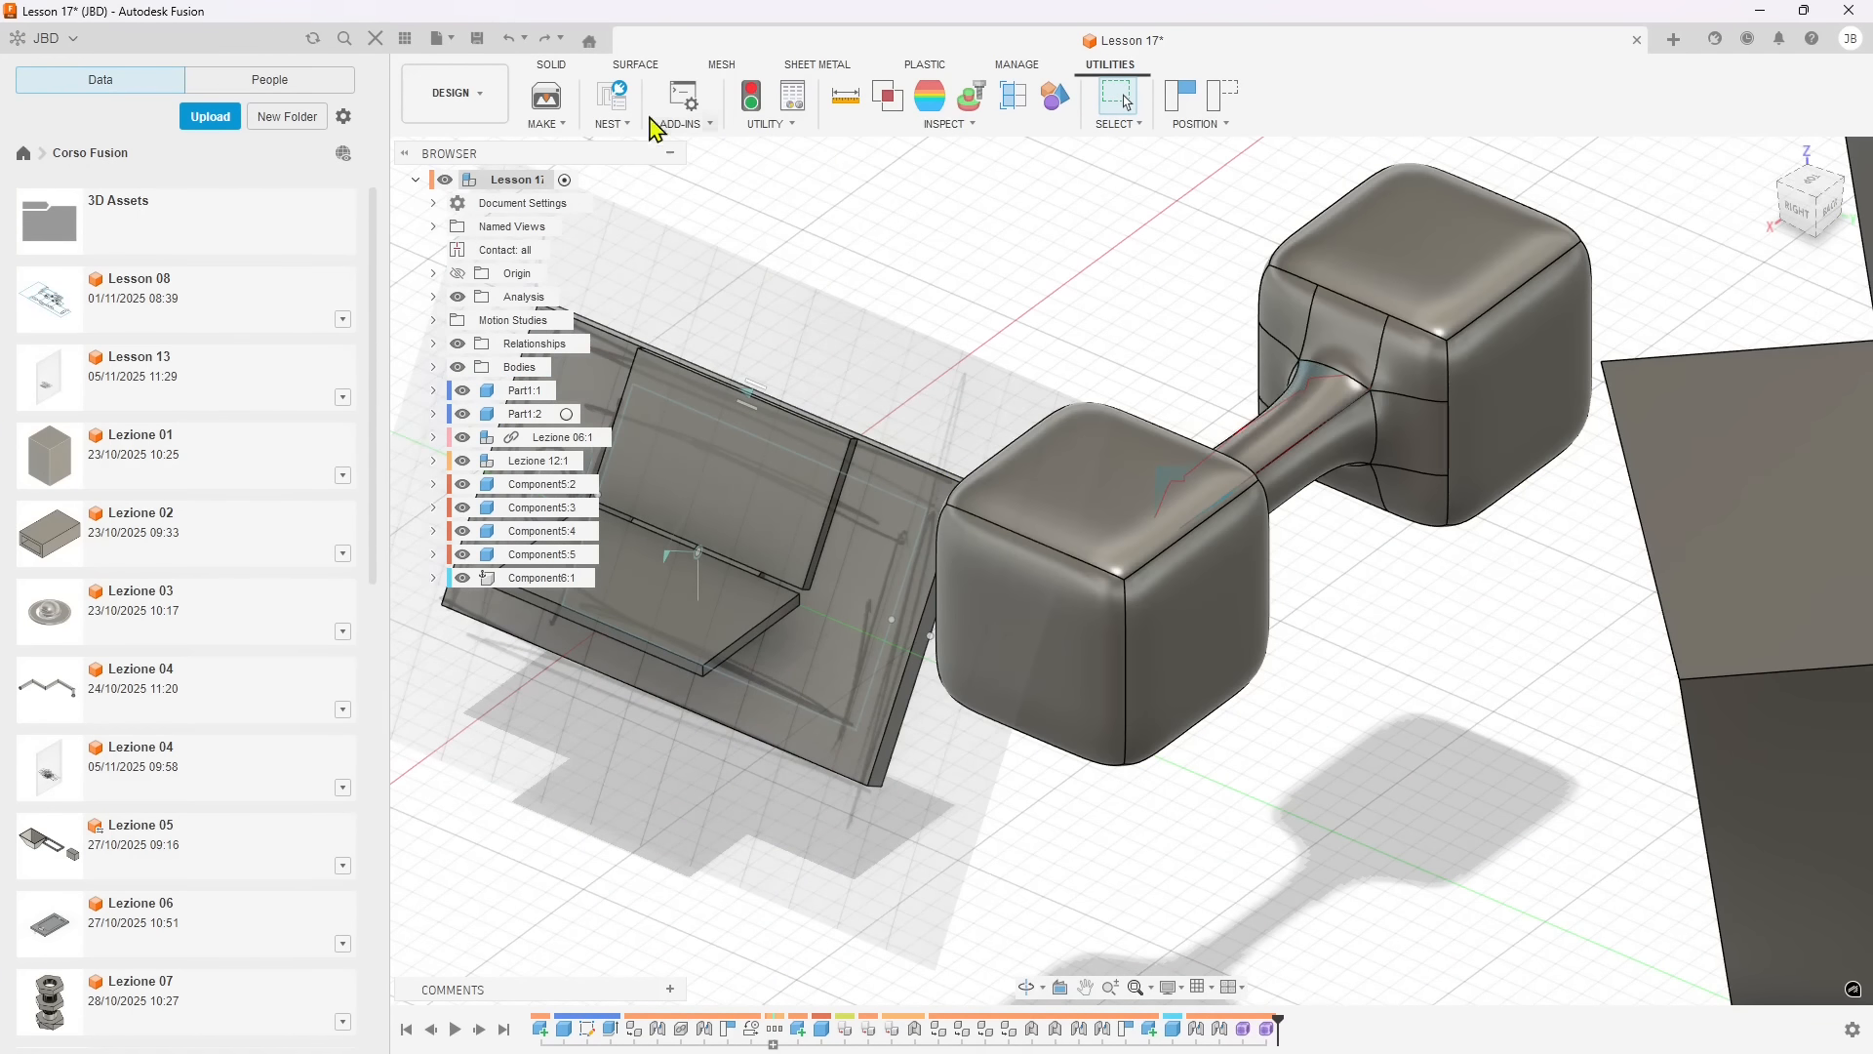
- Reopen the bridged form feature for editing
left_click(746, 63)
left_click(631, 67)
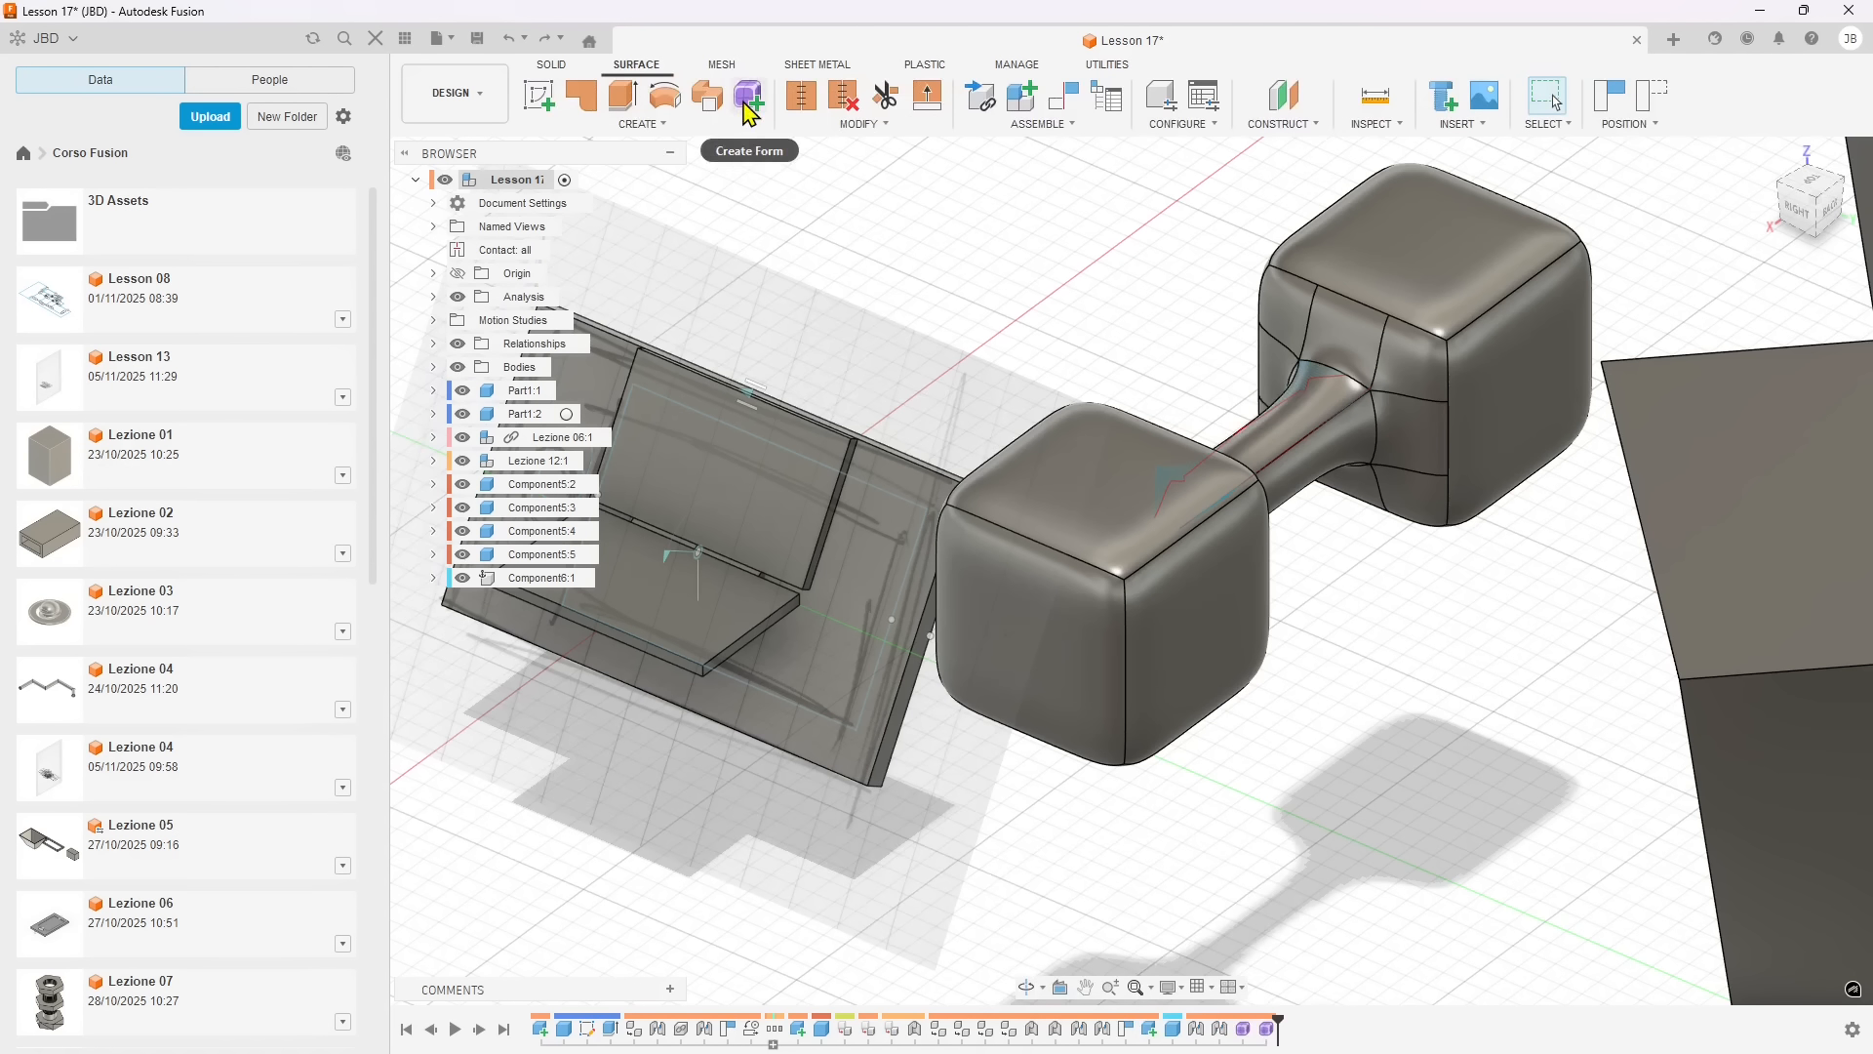
left_click(1095, 519)
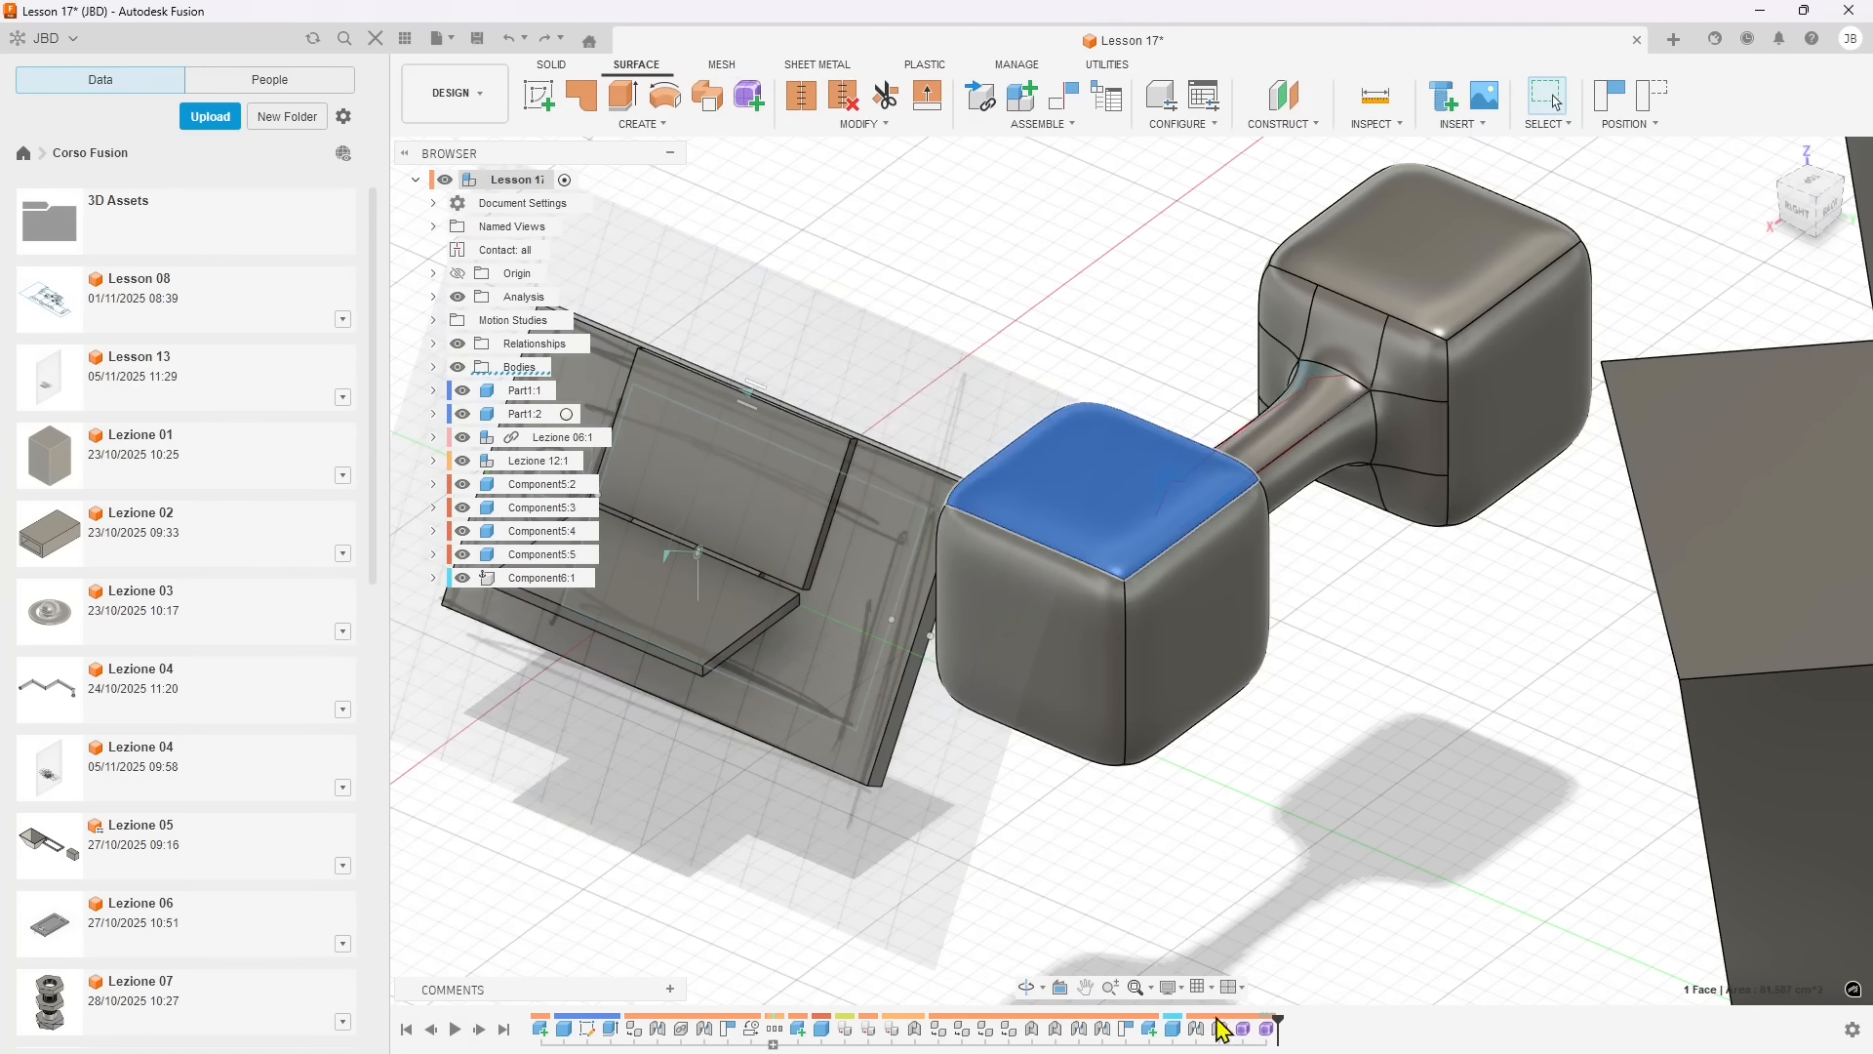
left_click(1267, 1034)
right_click(1270, 1032)
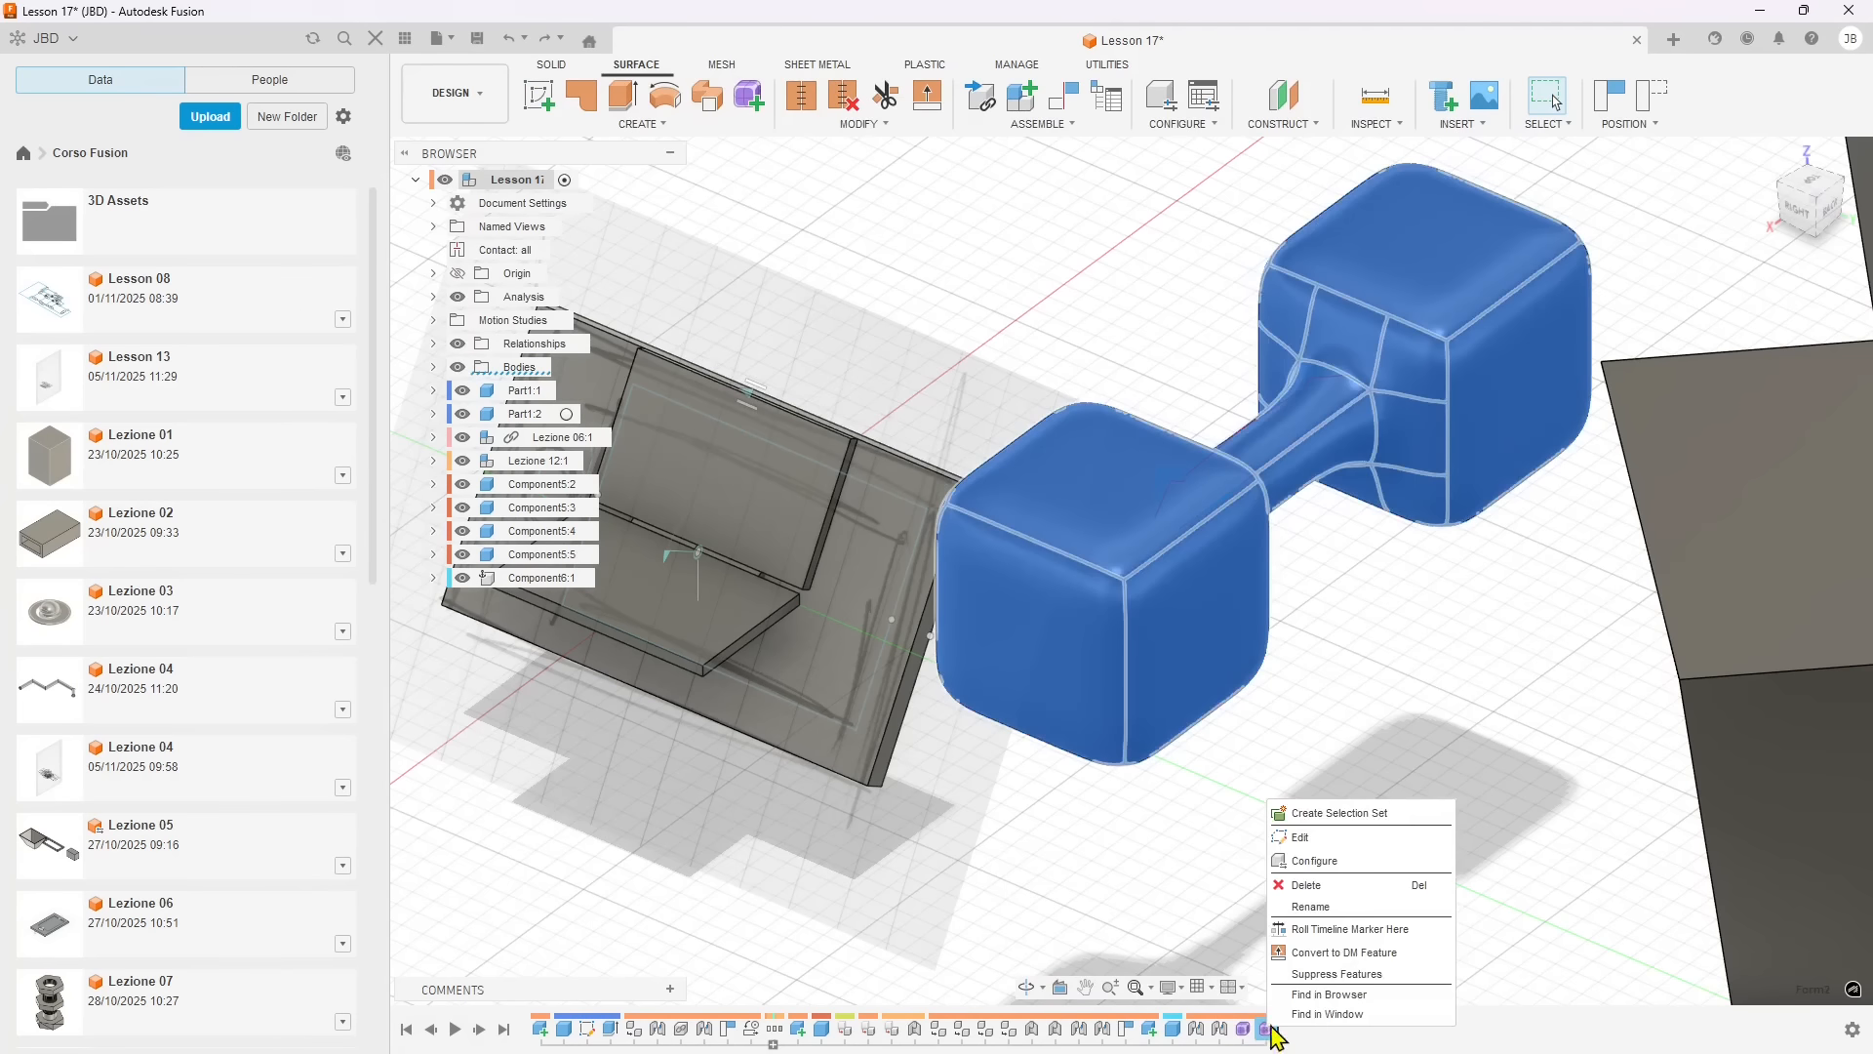
left_click(1323, 842)
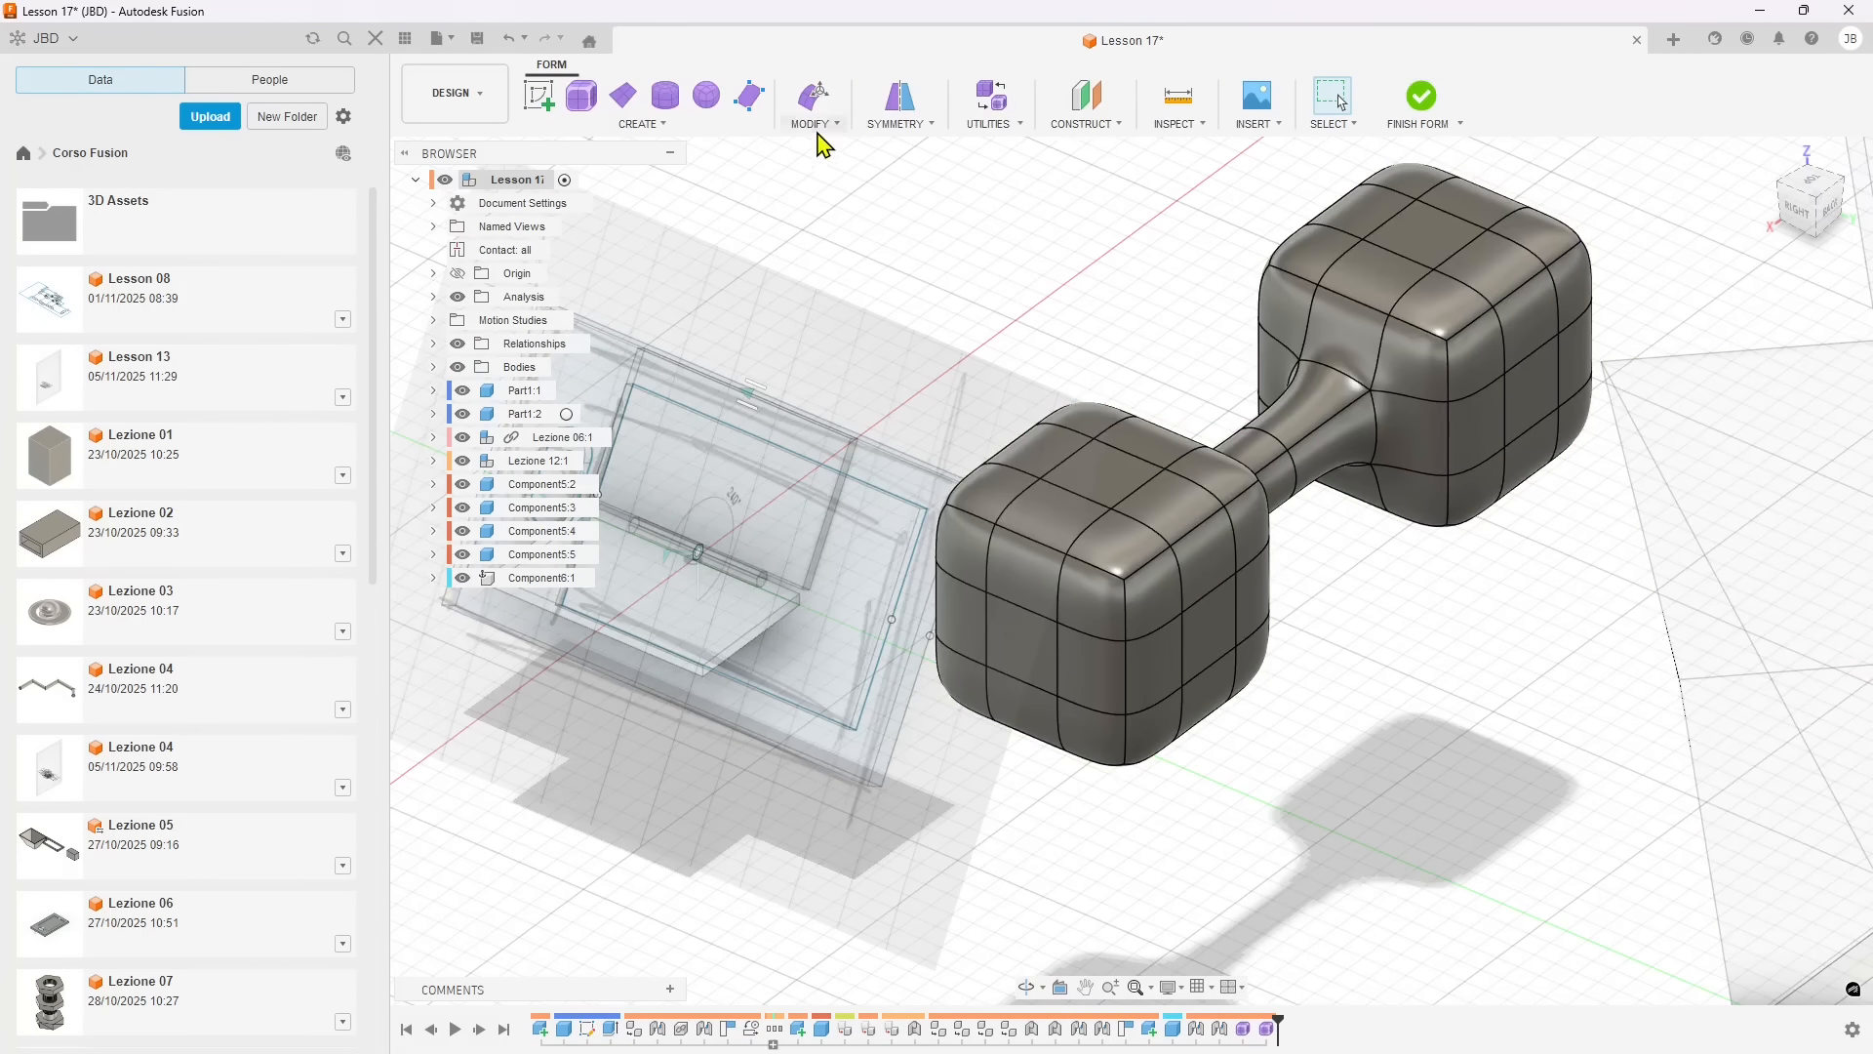
left_click(817, 123)
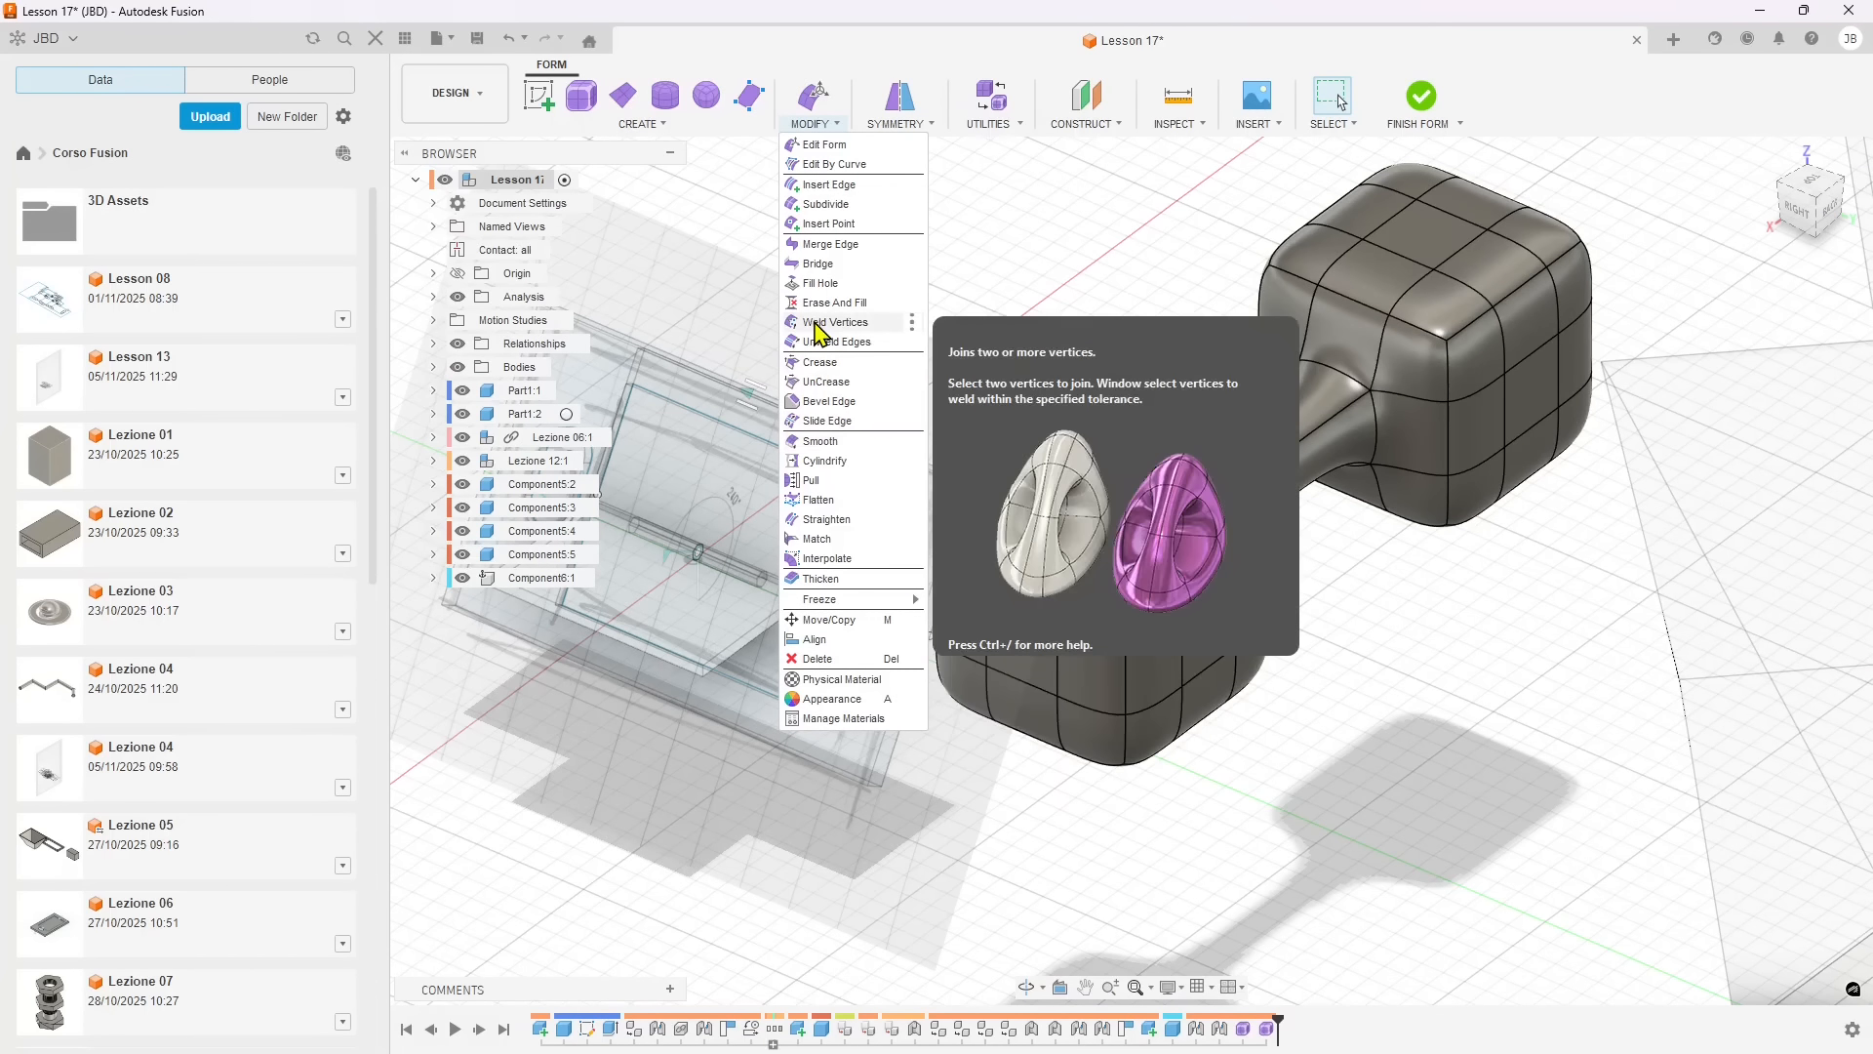
left_click(835, 187)
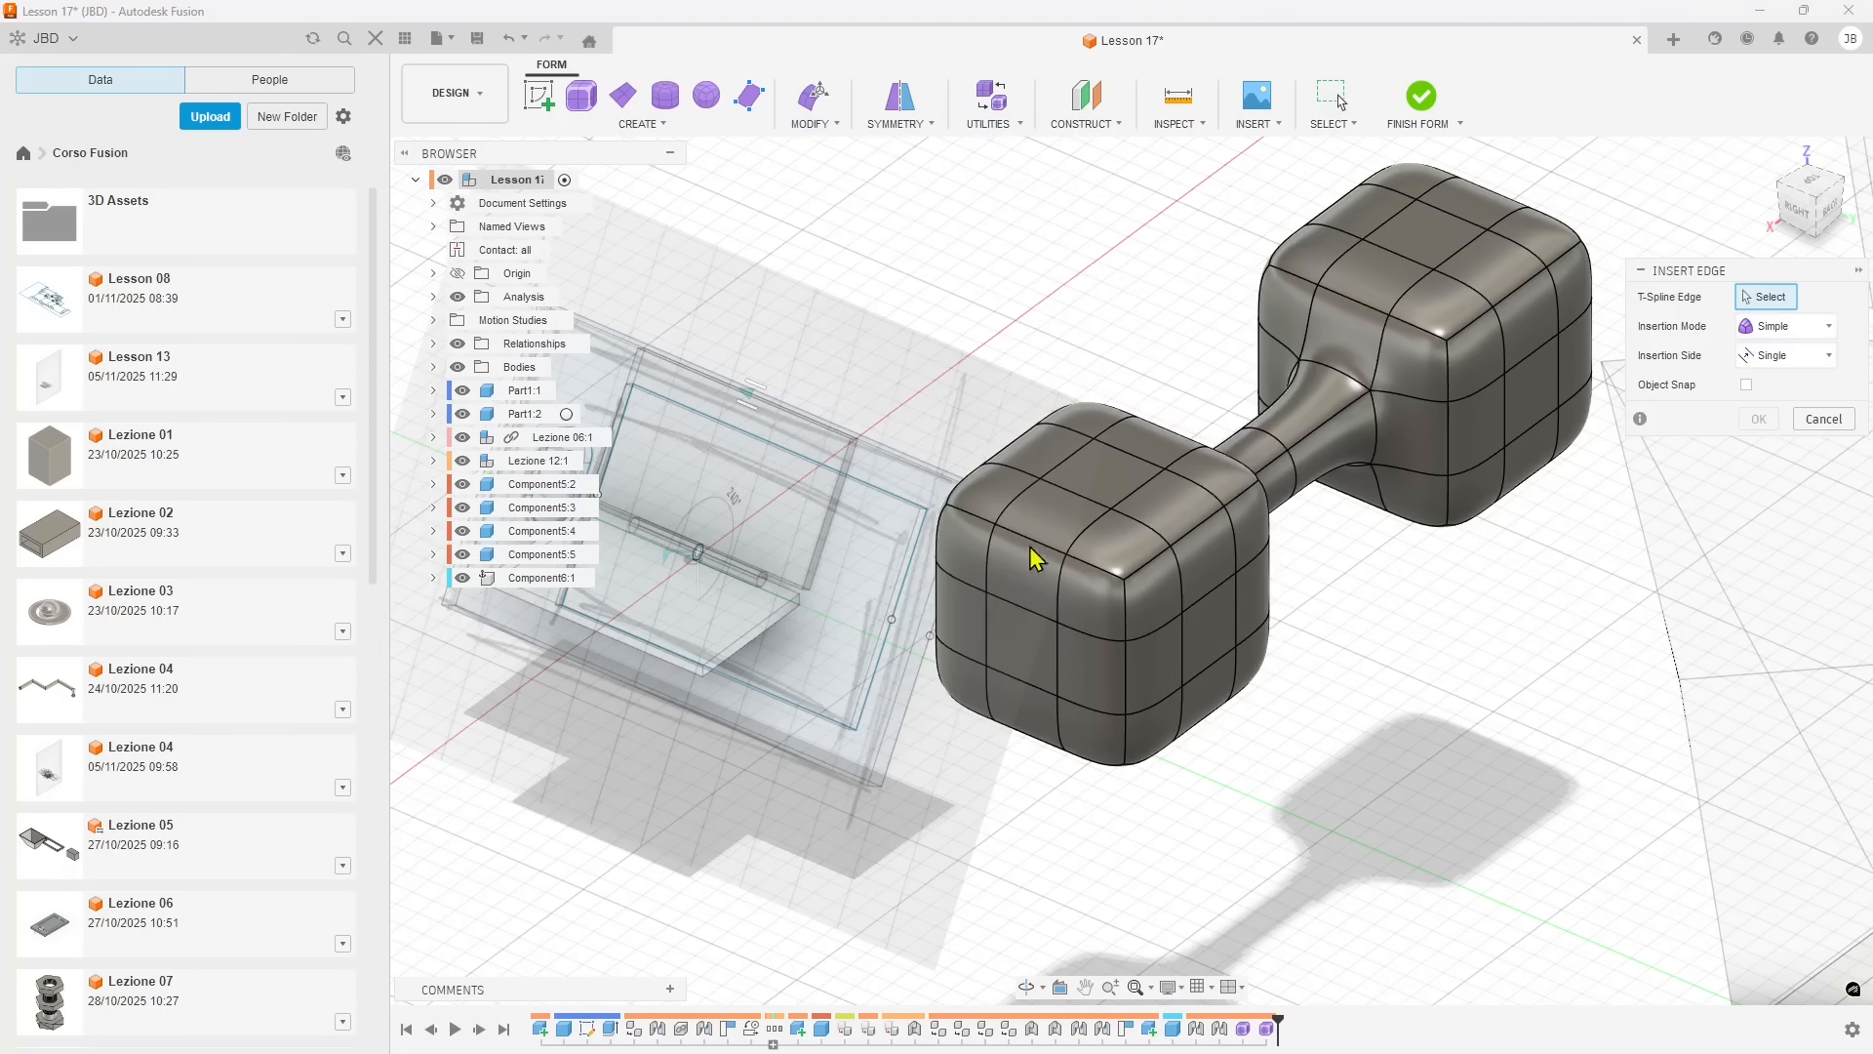
left_click(1070, 488)
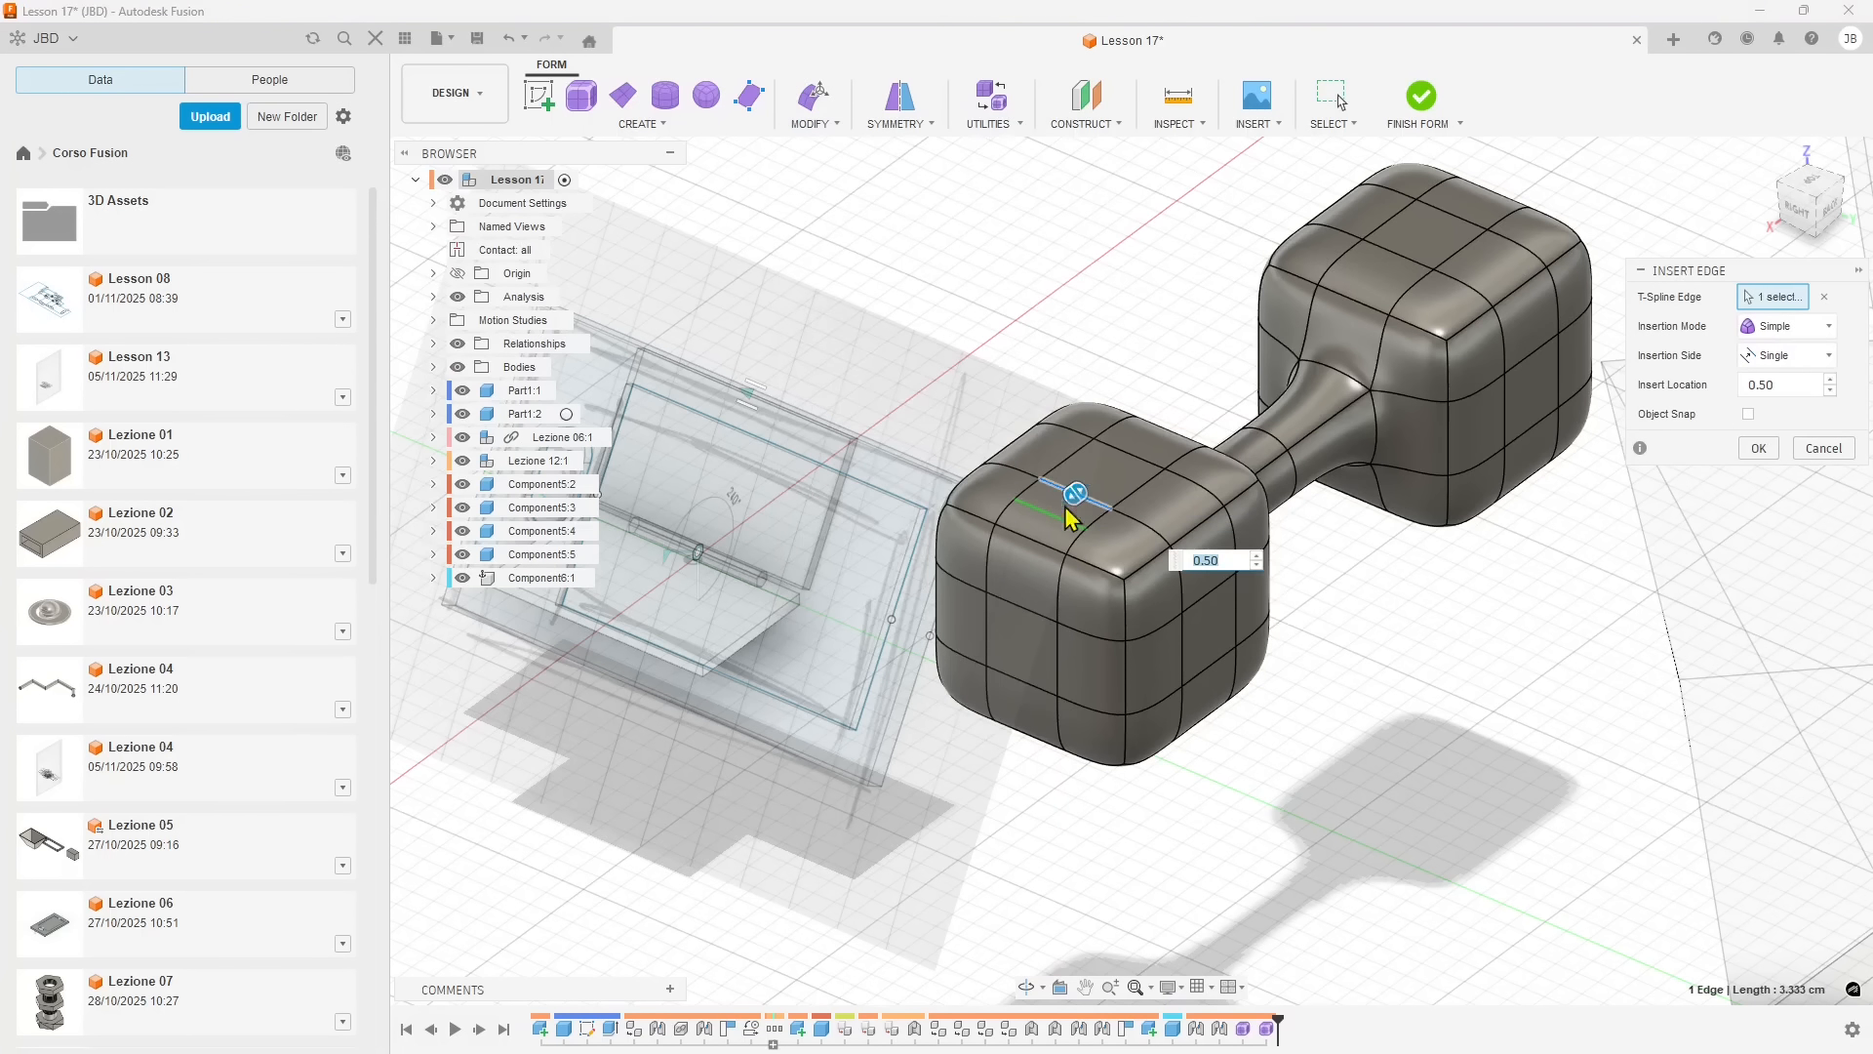
left_click(1137, 527)
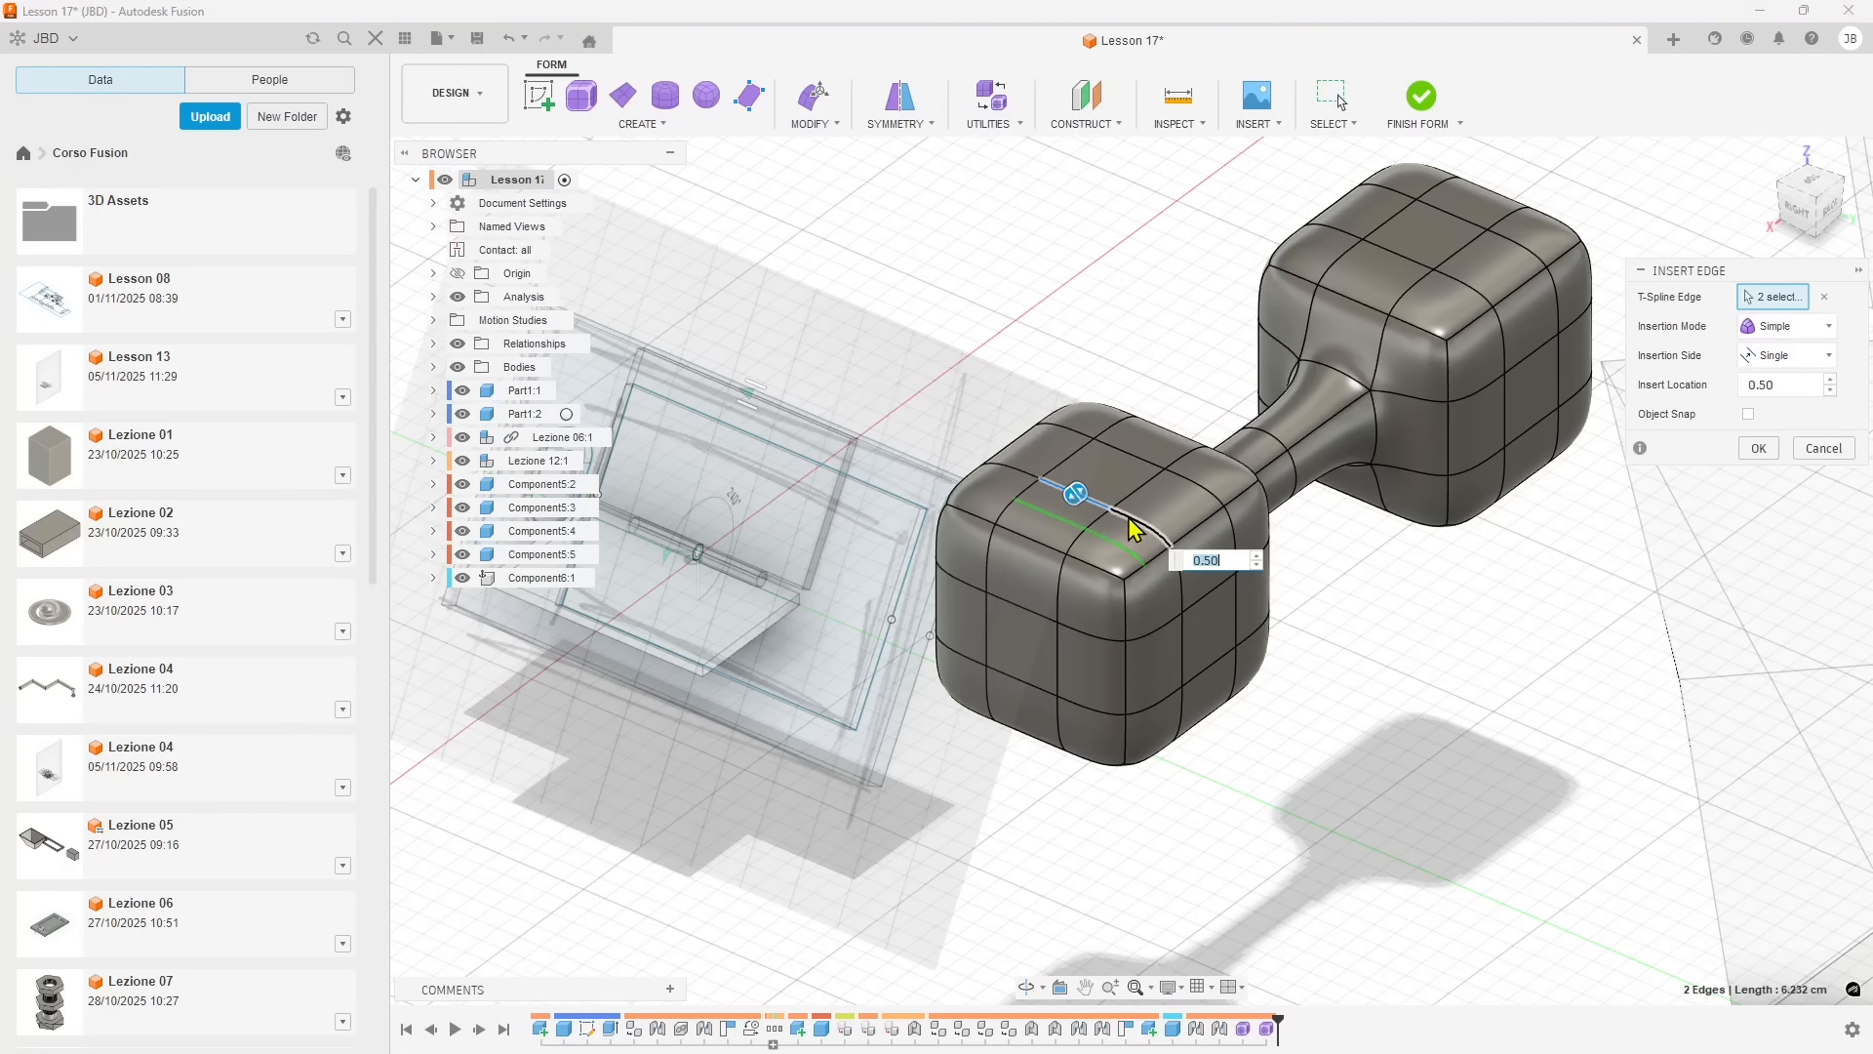
key("Return")
- Insert a closed edge loop around the nearer box, offset outward at location 0.50 in Simple mode, and finish the form
double_click(1079, 514)
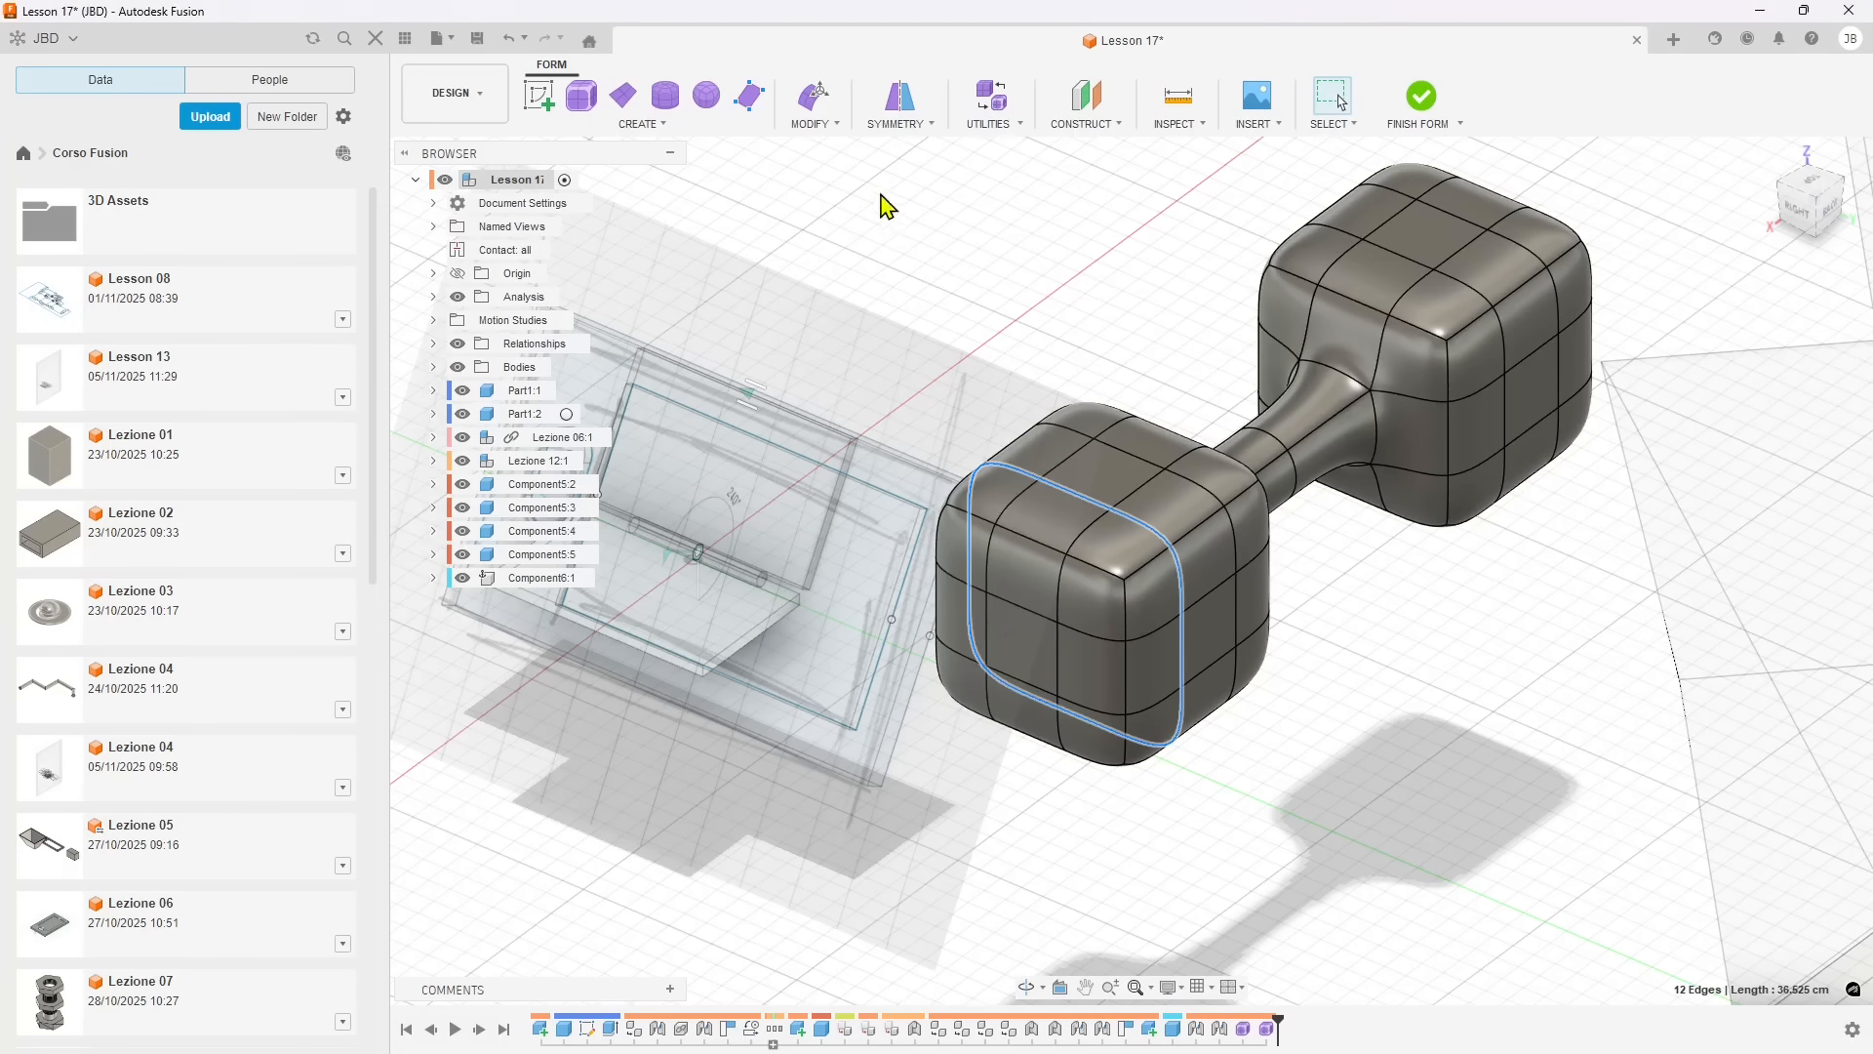
left_click(829, 127)
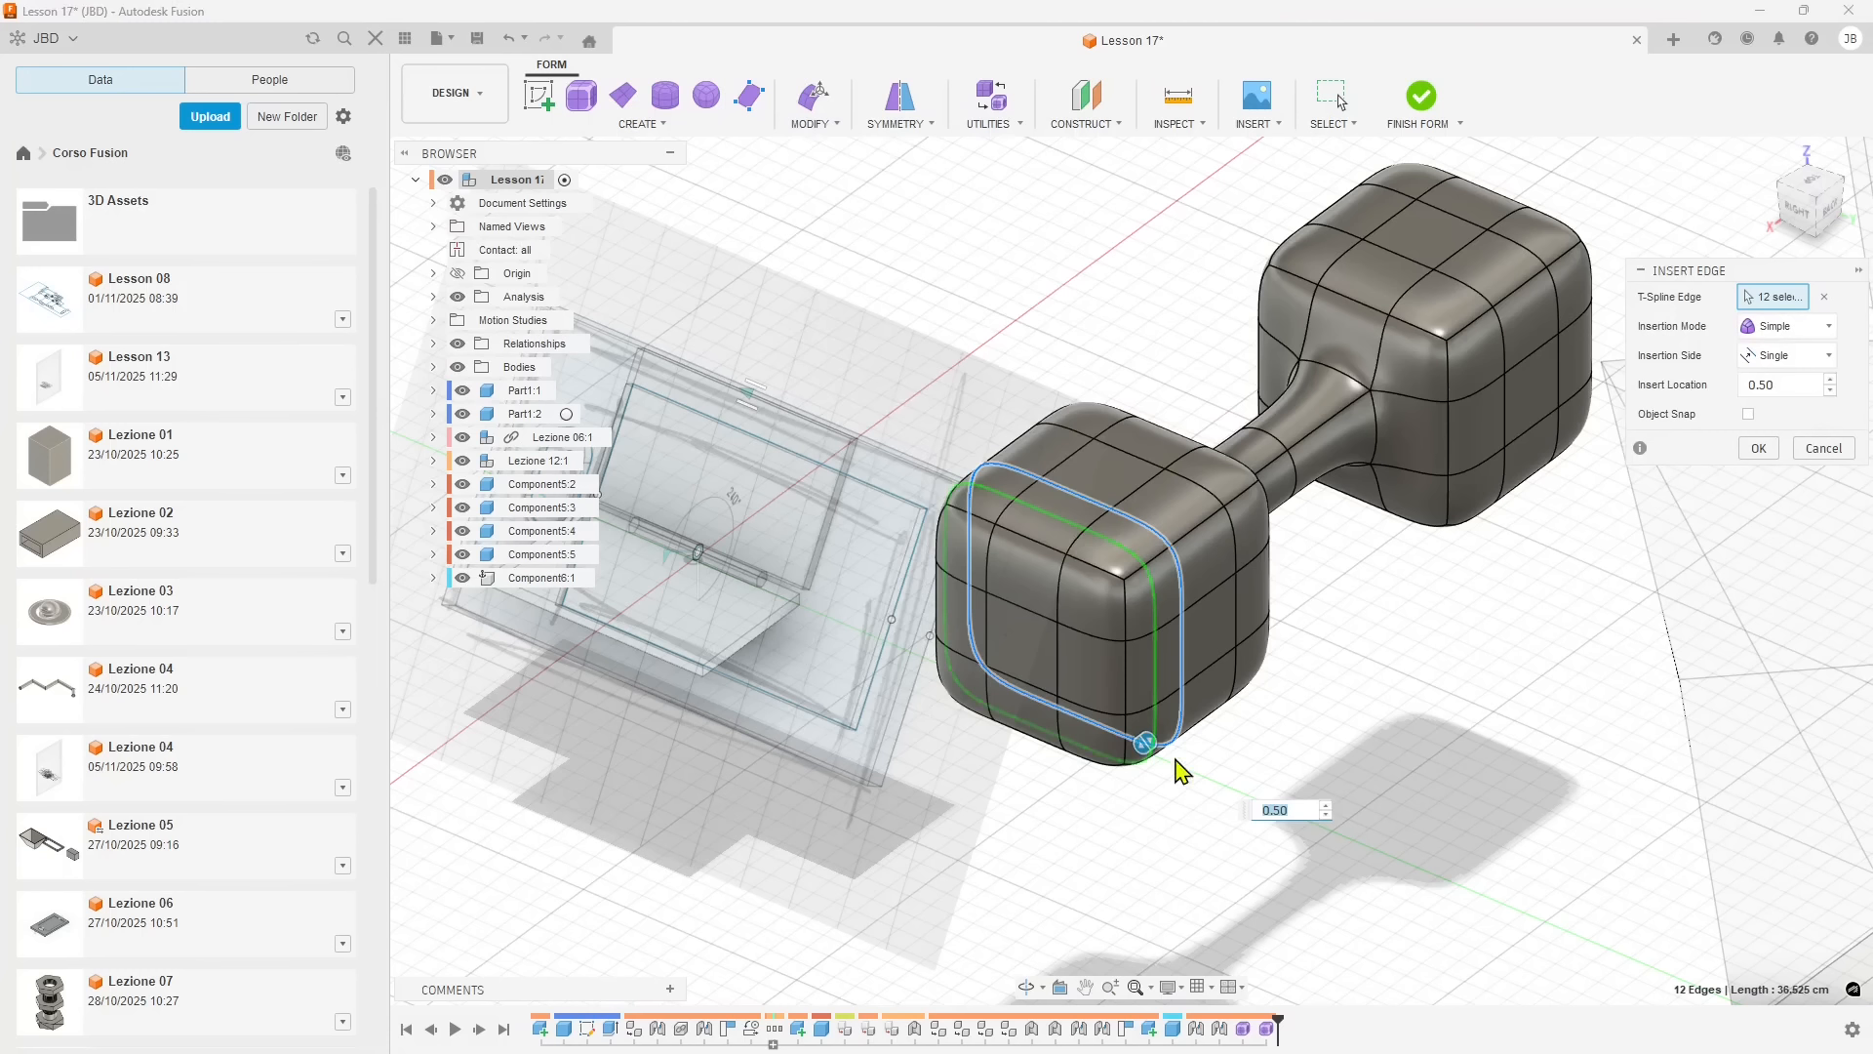
left_click(1762, 448)
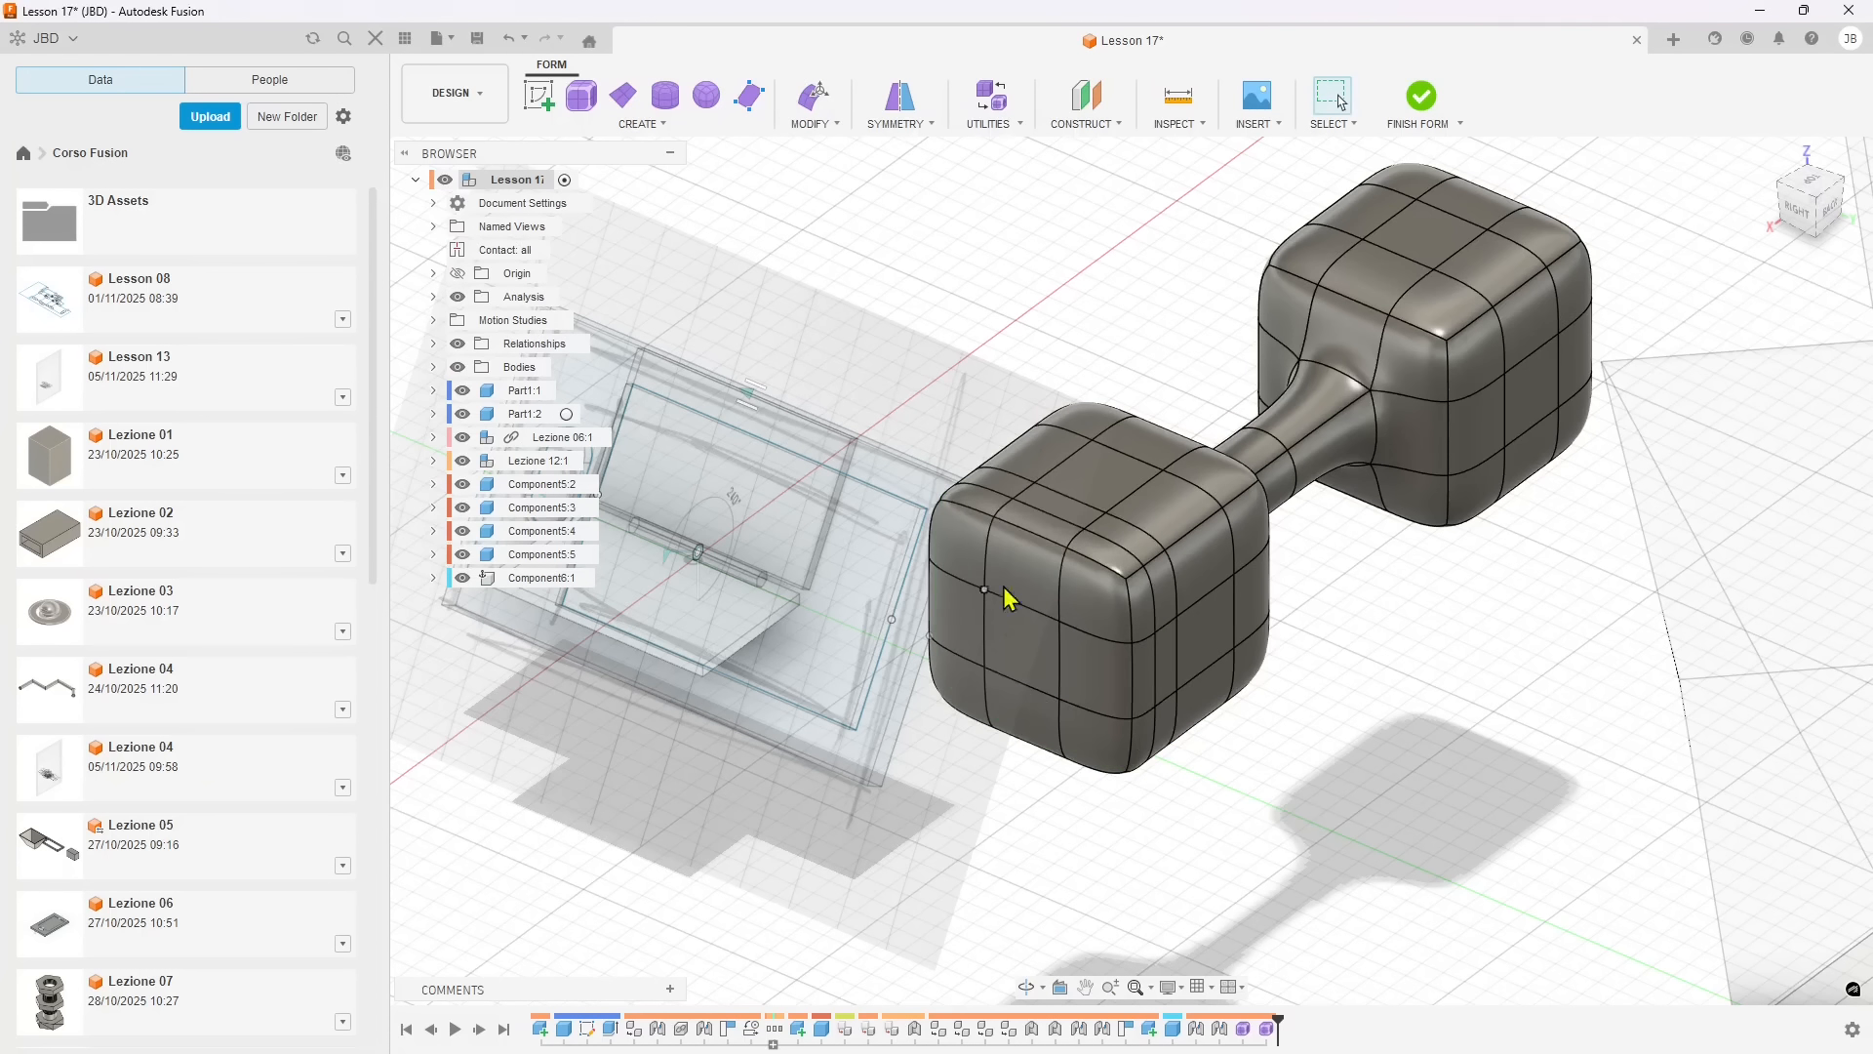
scroll(1139, 713, "down", 2)
middle_click_drag(1175, 695, 1181, 699, "shift")
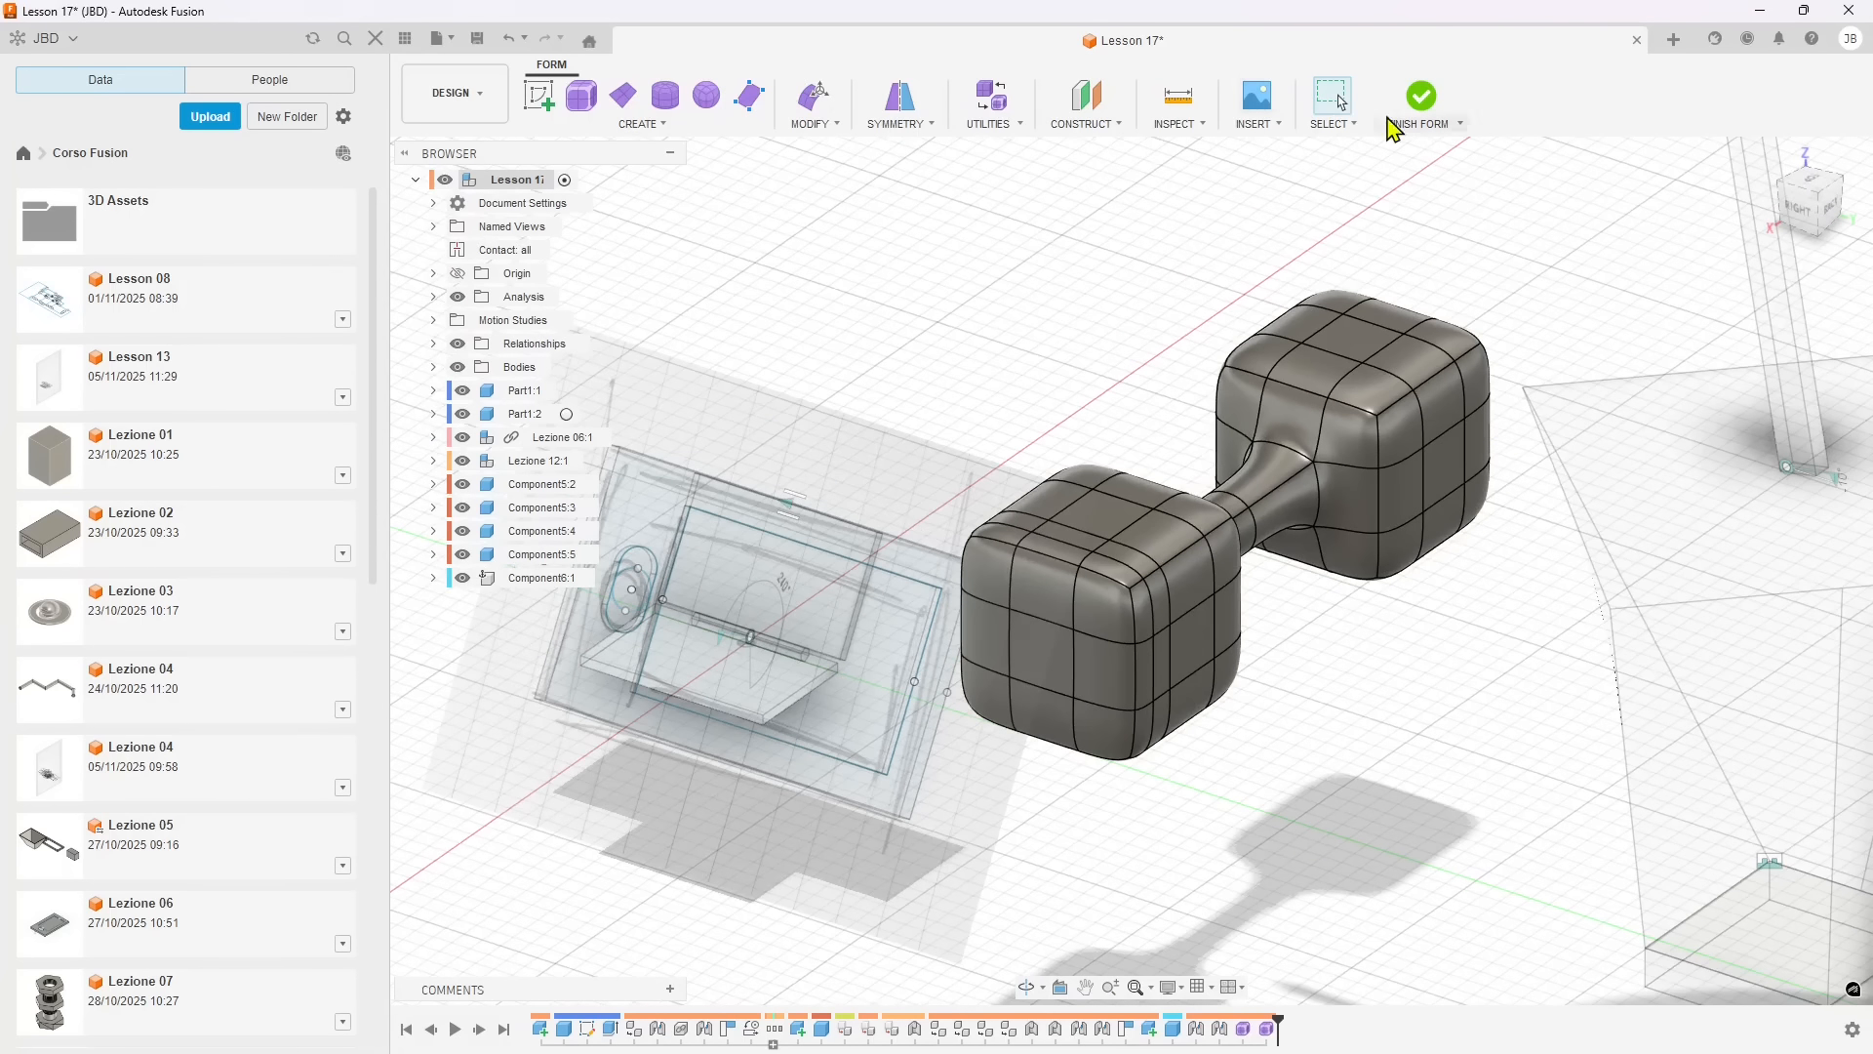
left_click(1419, 107)
- Preview an Isocurve Analysis with 8 isocurves on the nearer box's top face, then cancel it
scroll(905, 634, "down", 2)
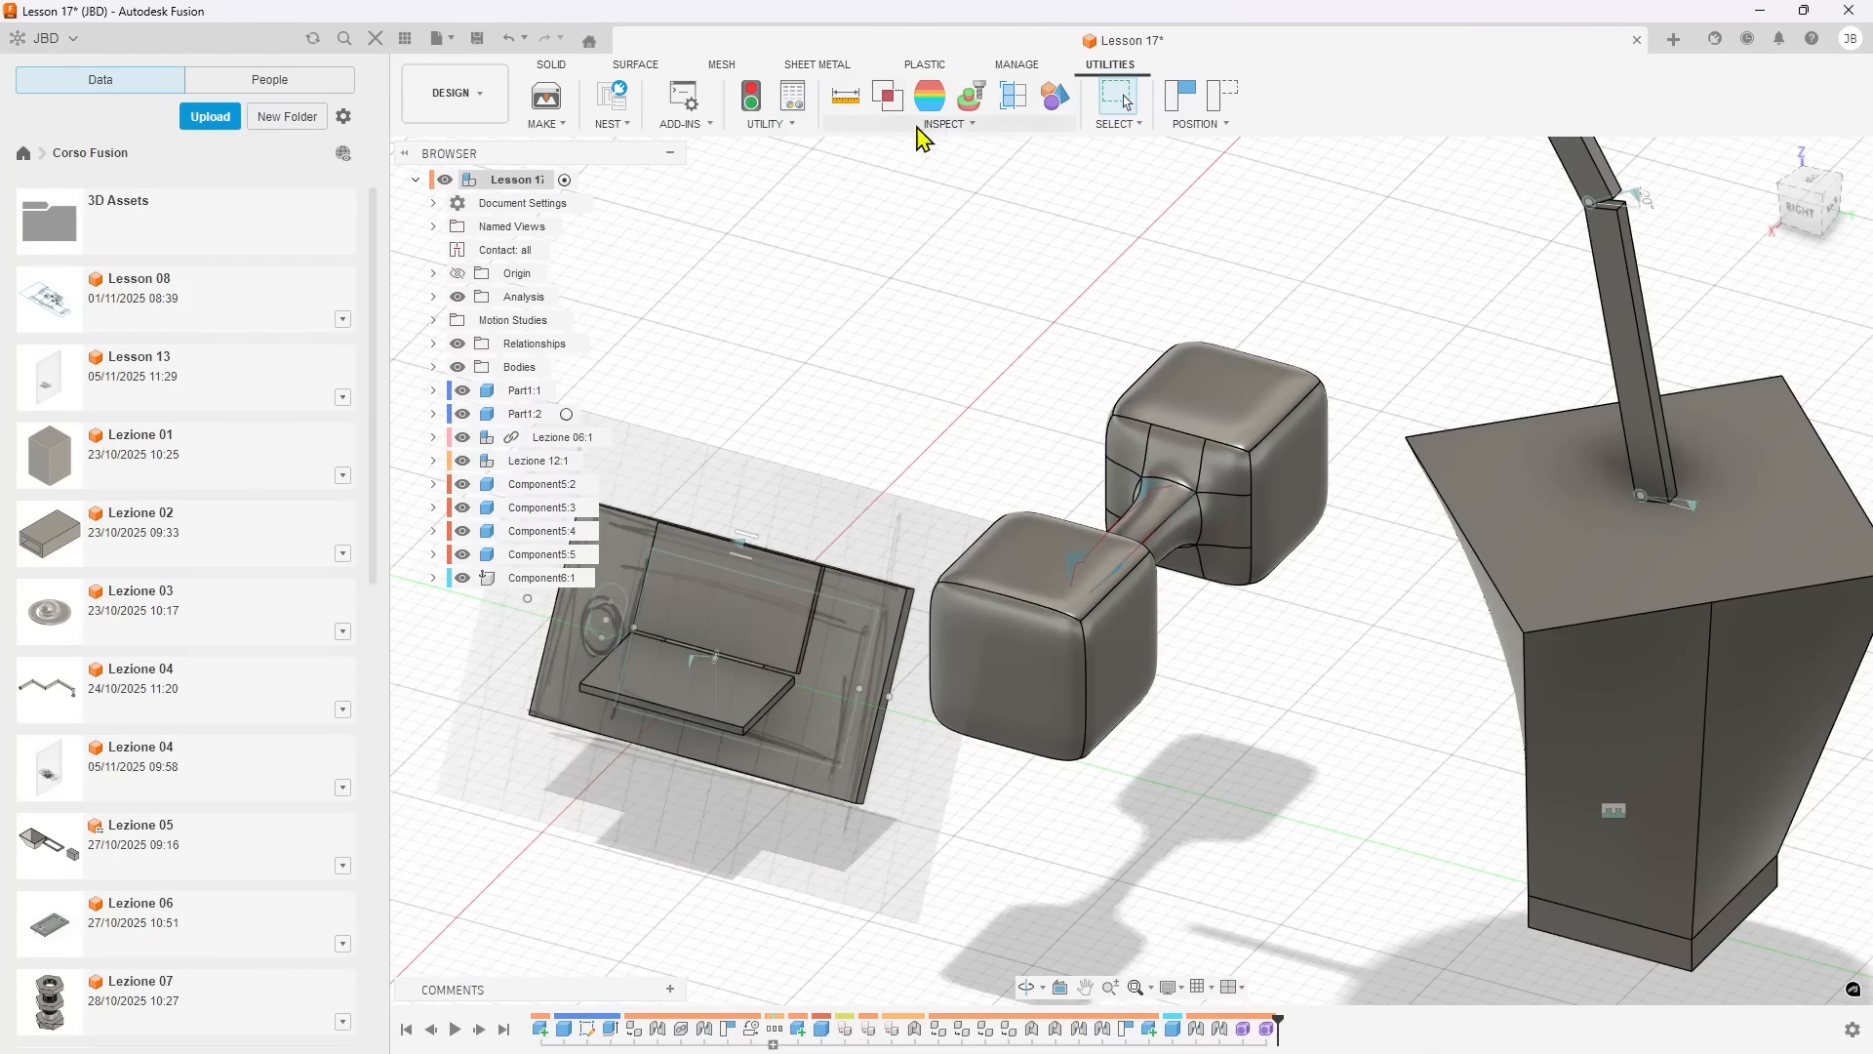
left_click(925, 126)
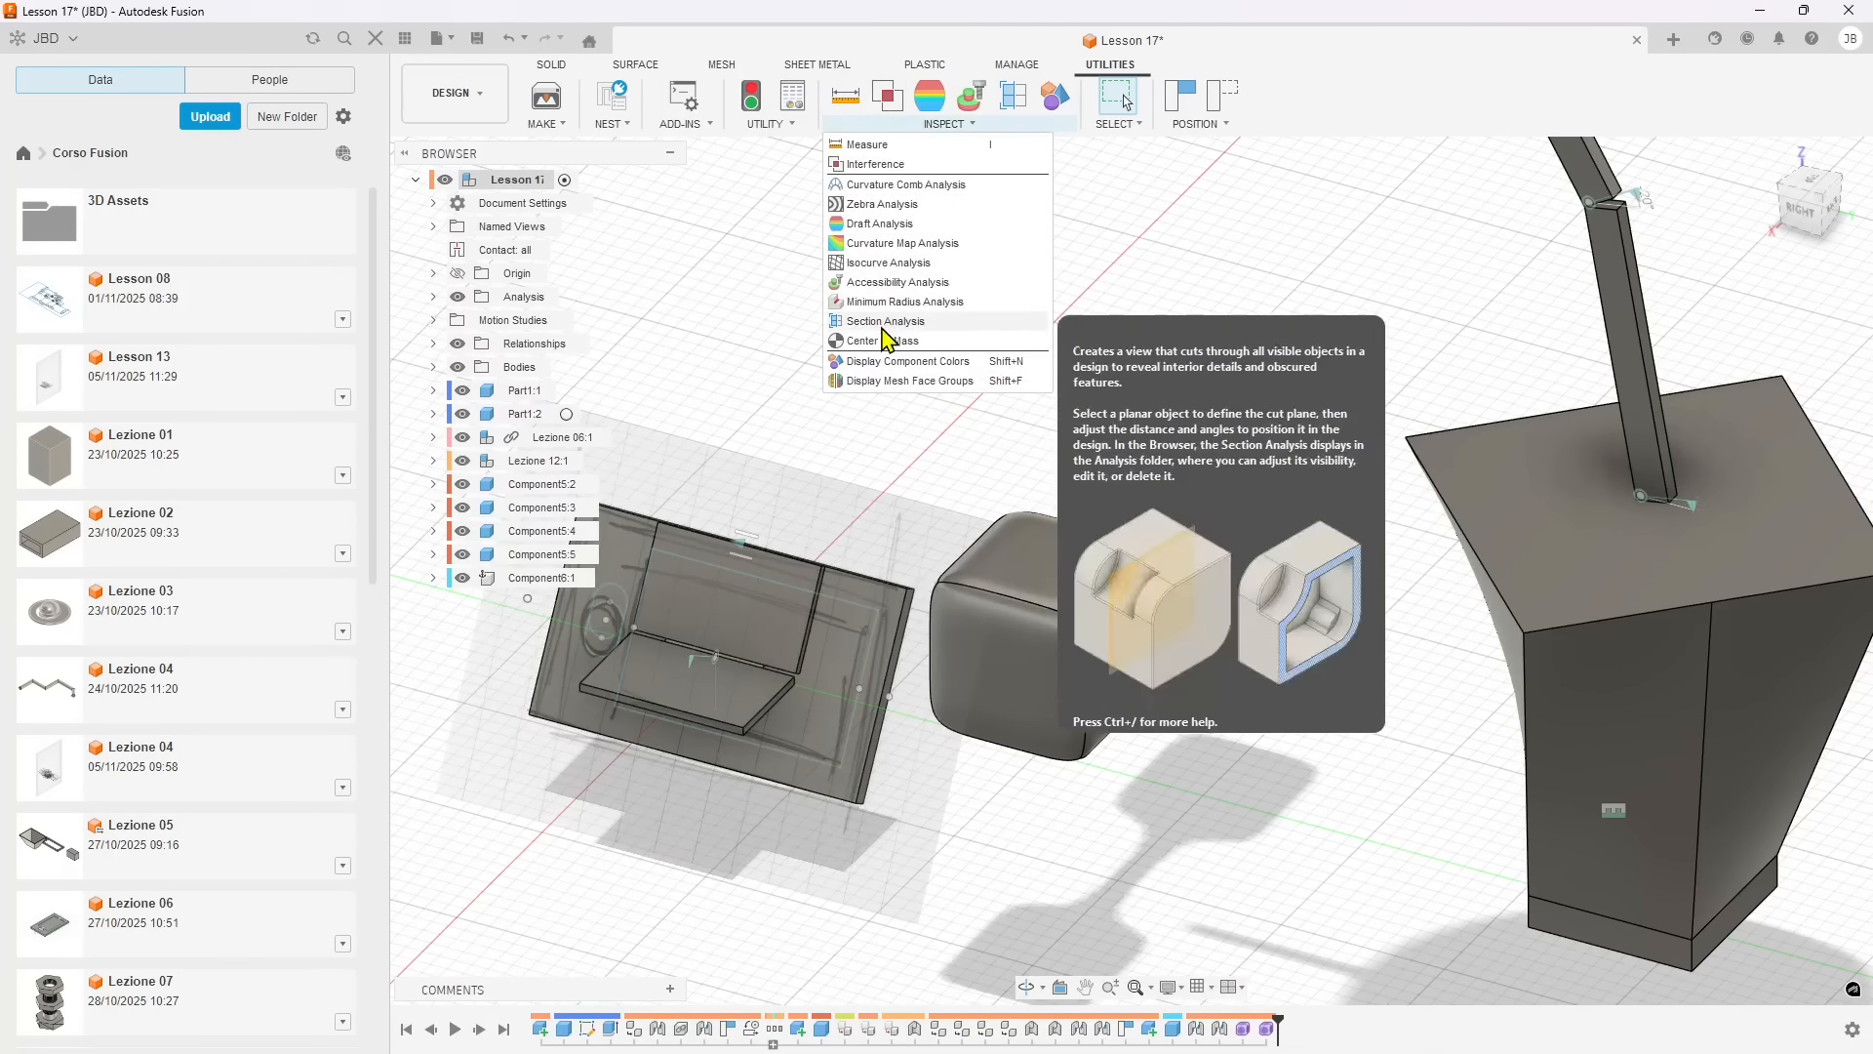
left_click(877, 263)
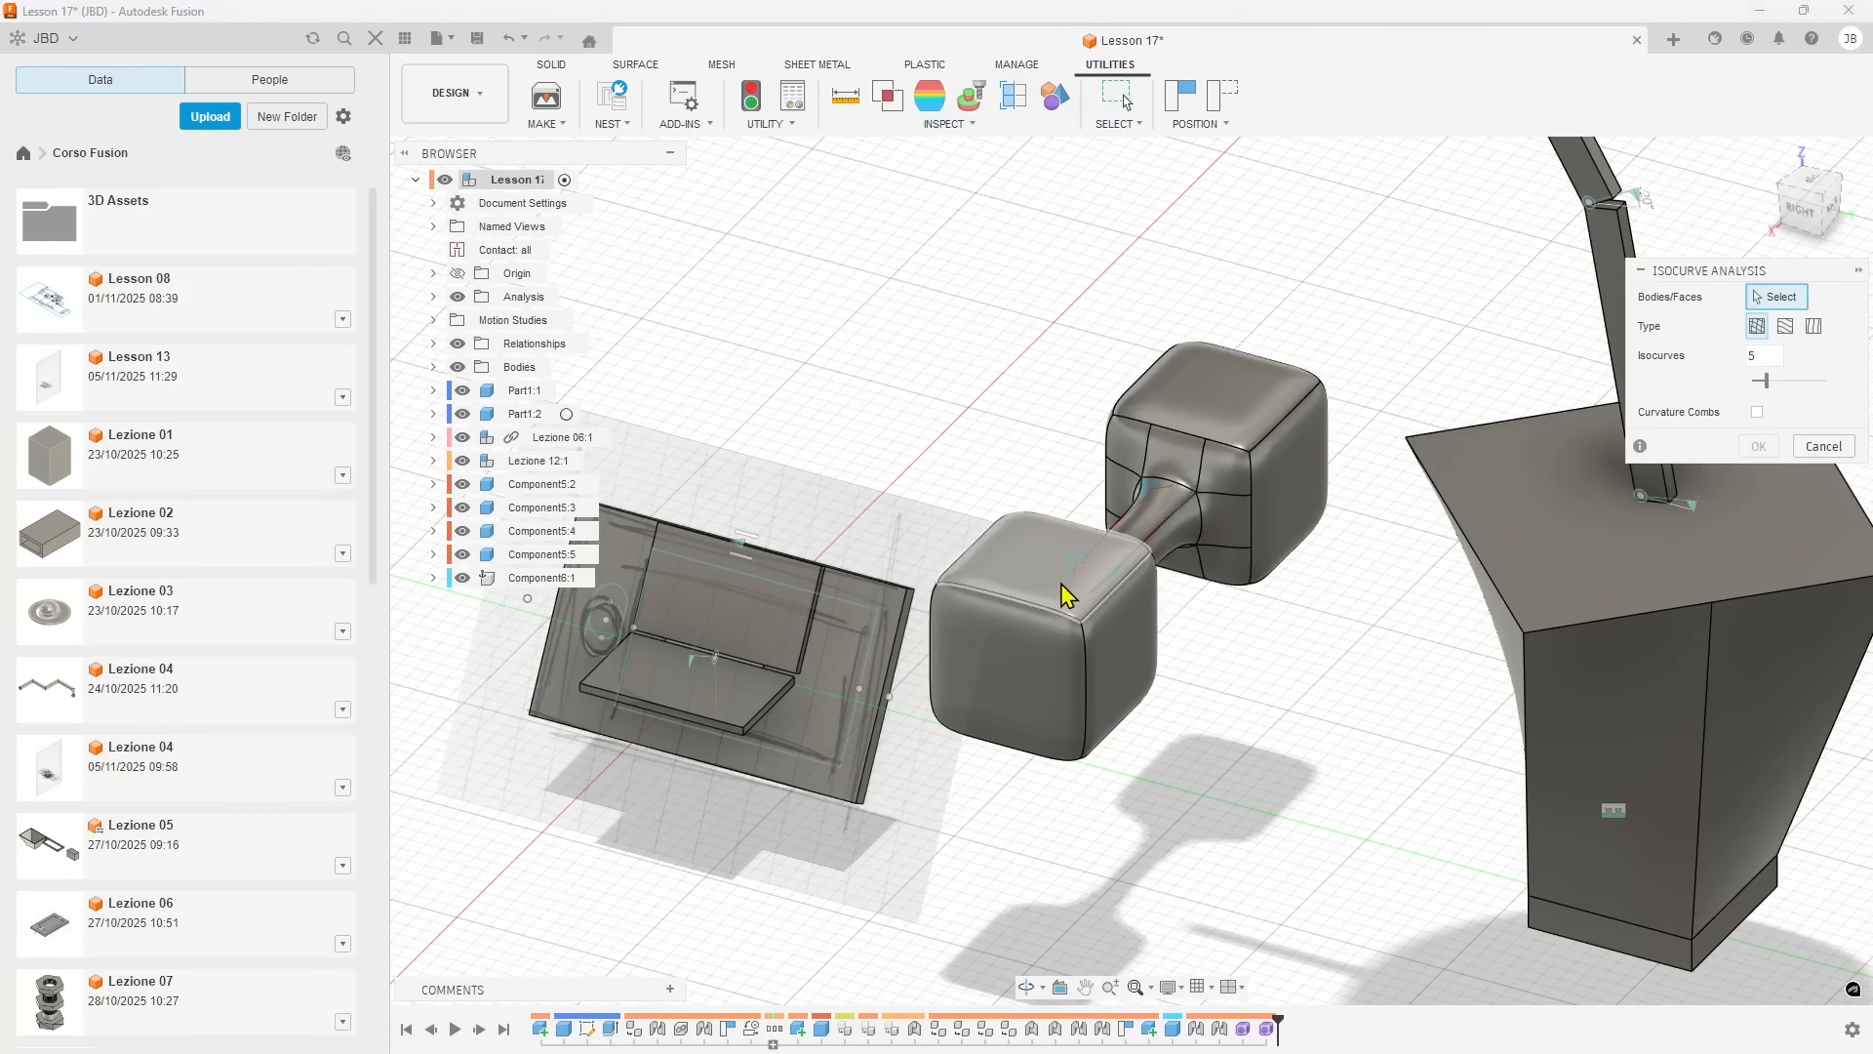
left_click(1061, 588)
left_click_drag(1766, 381, 1782, 381)
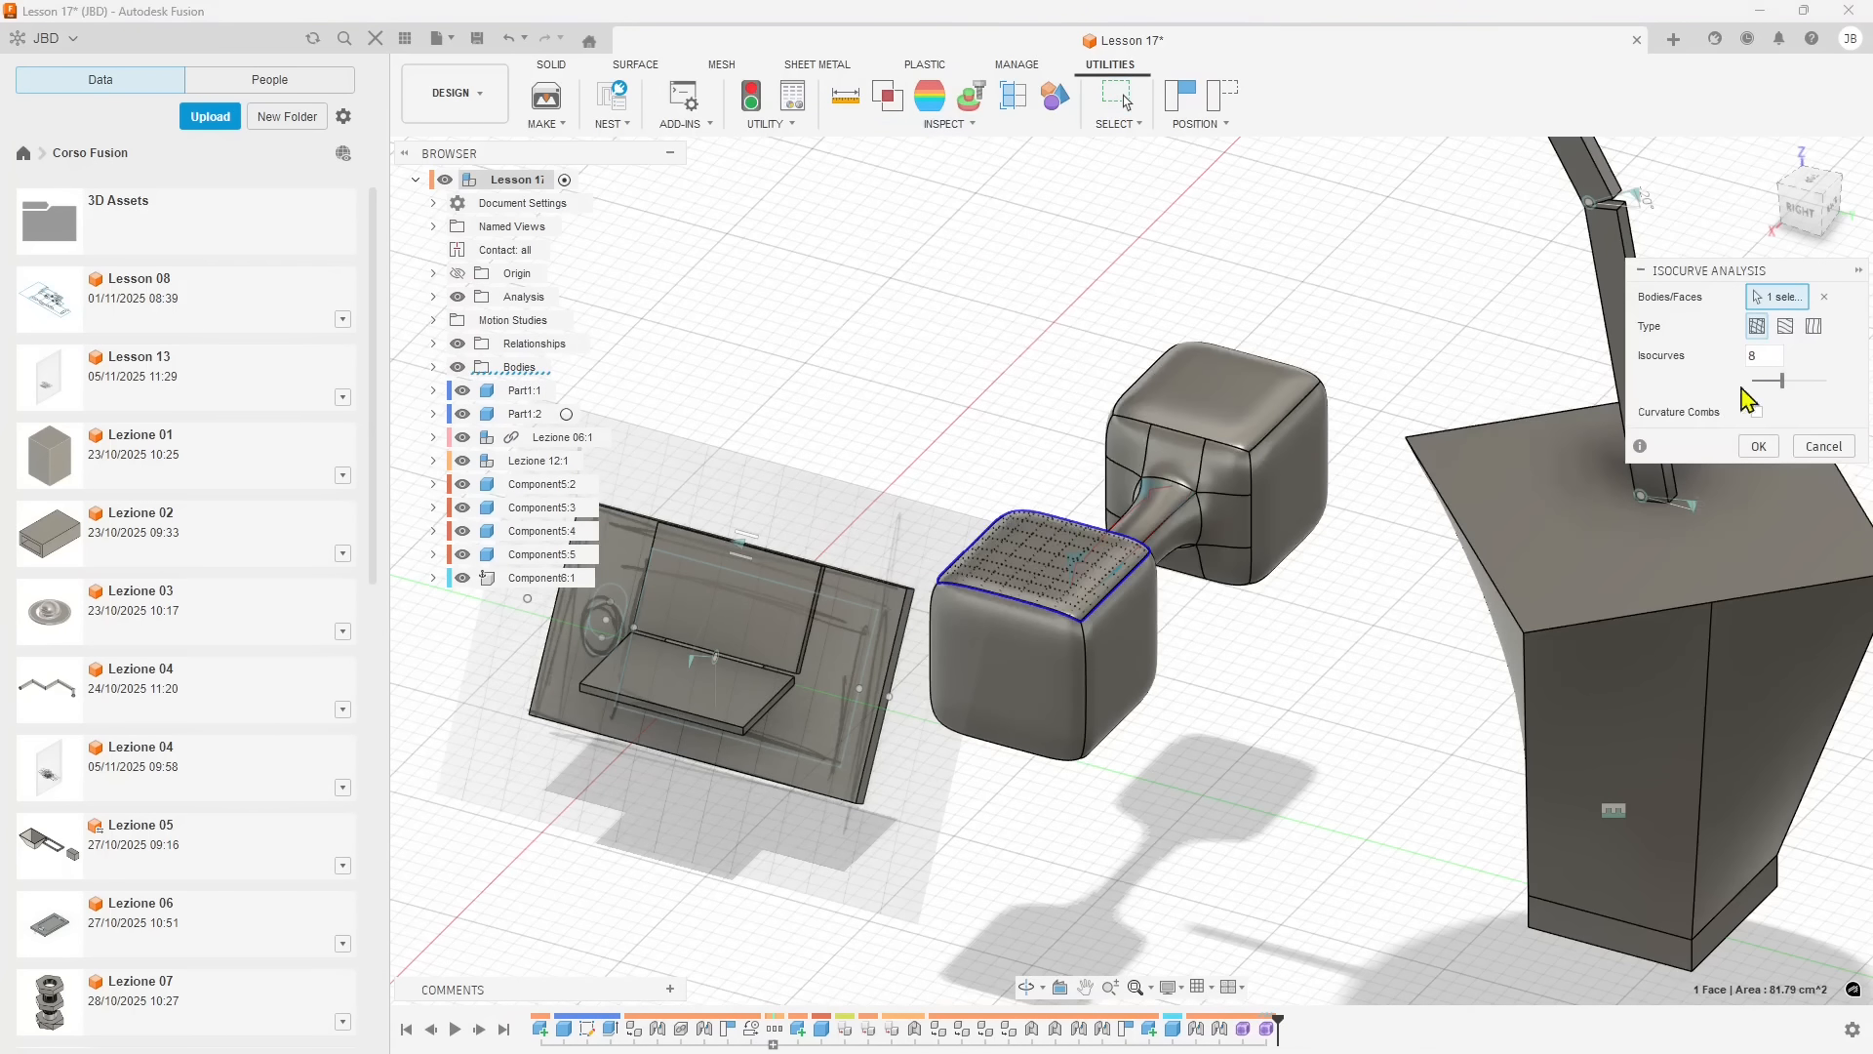
left_click(1847, 449)
- Create a Center of Mass for the bridged body and inspect its marker on the bridge up close
left_click(945, 124)
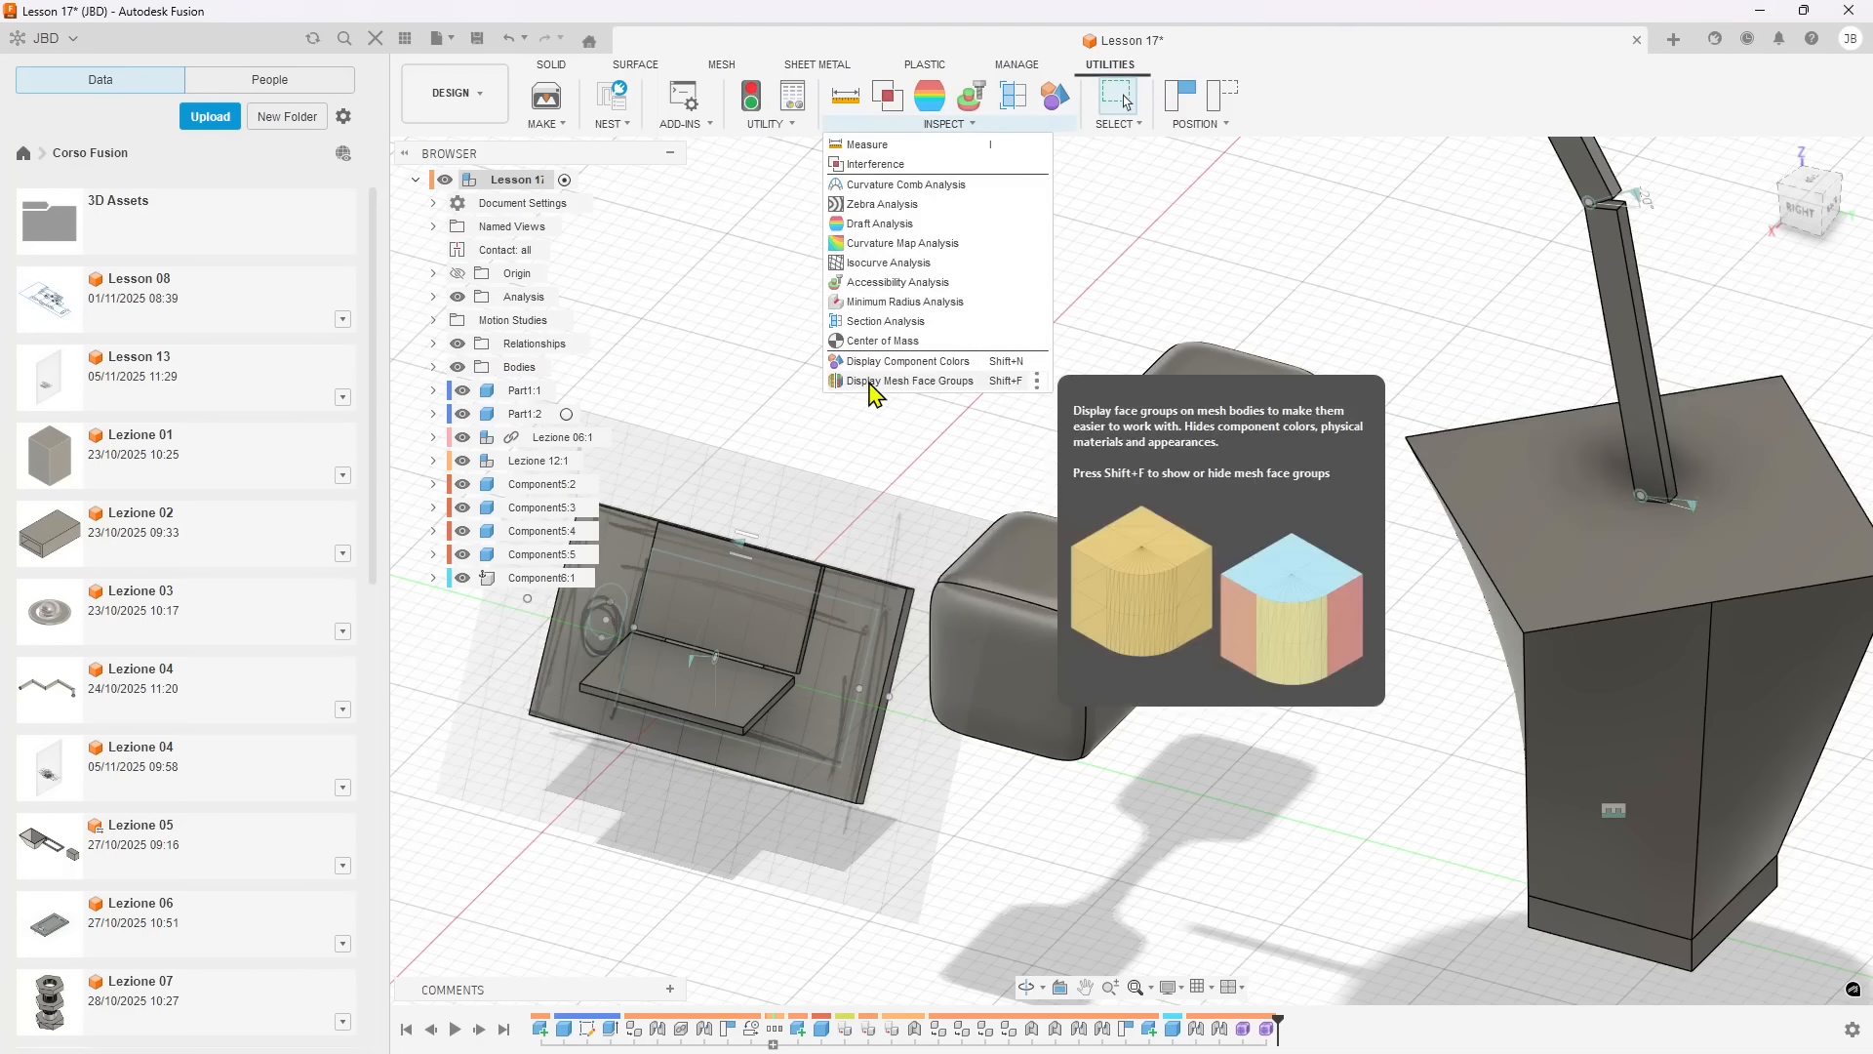
left_click(883, 340)
left_click(1129, 455)
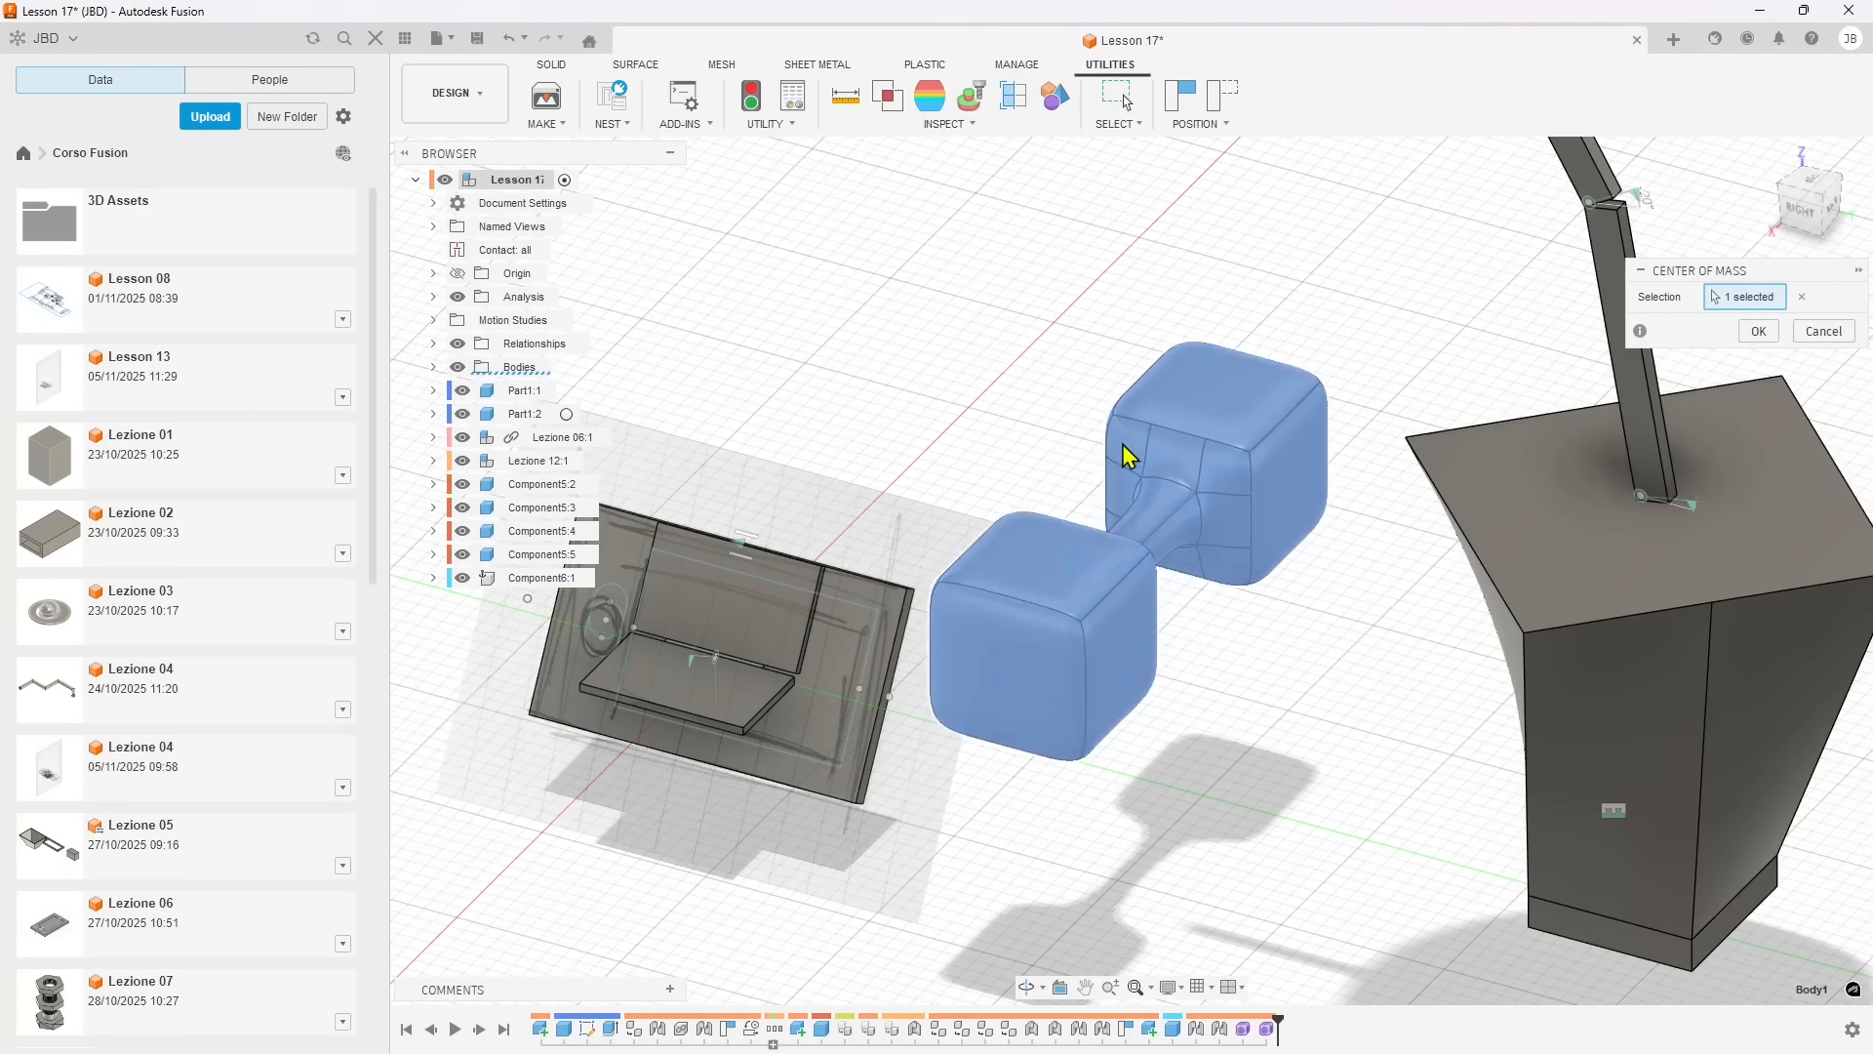
left_click(1758, 331)
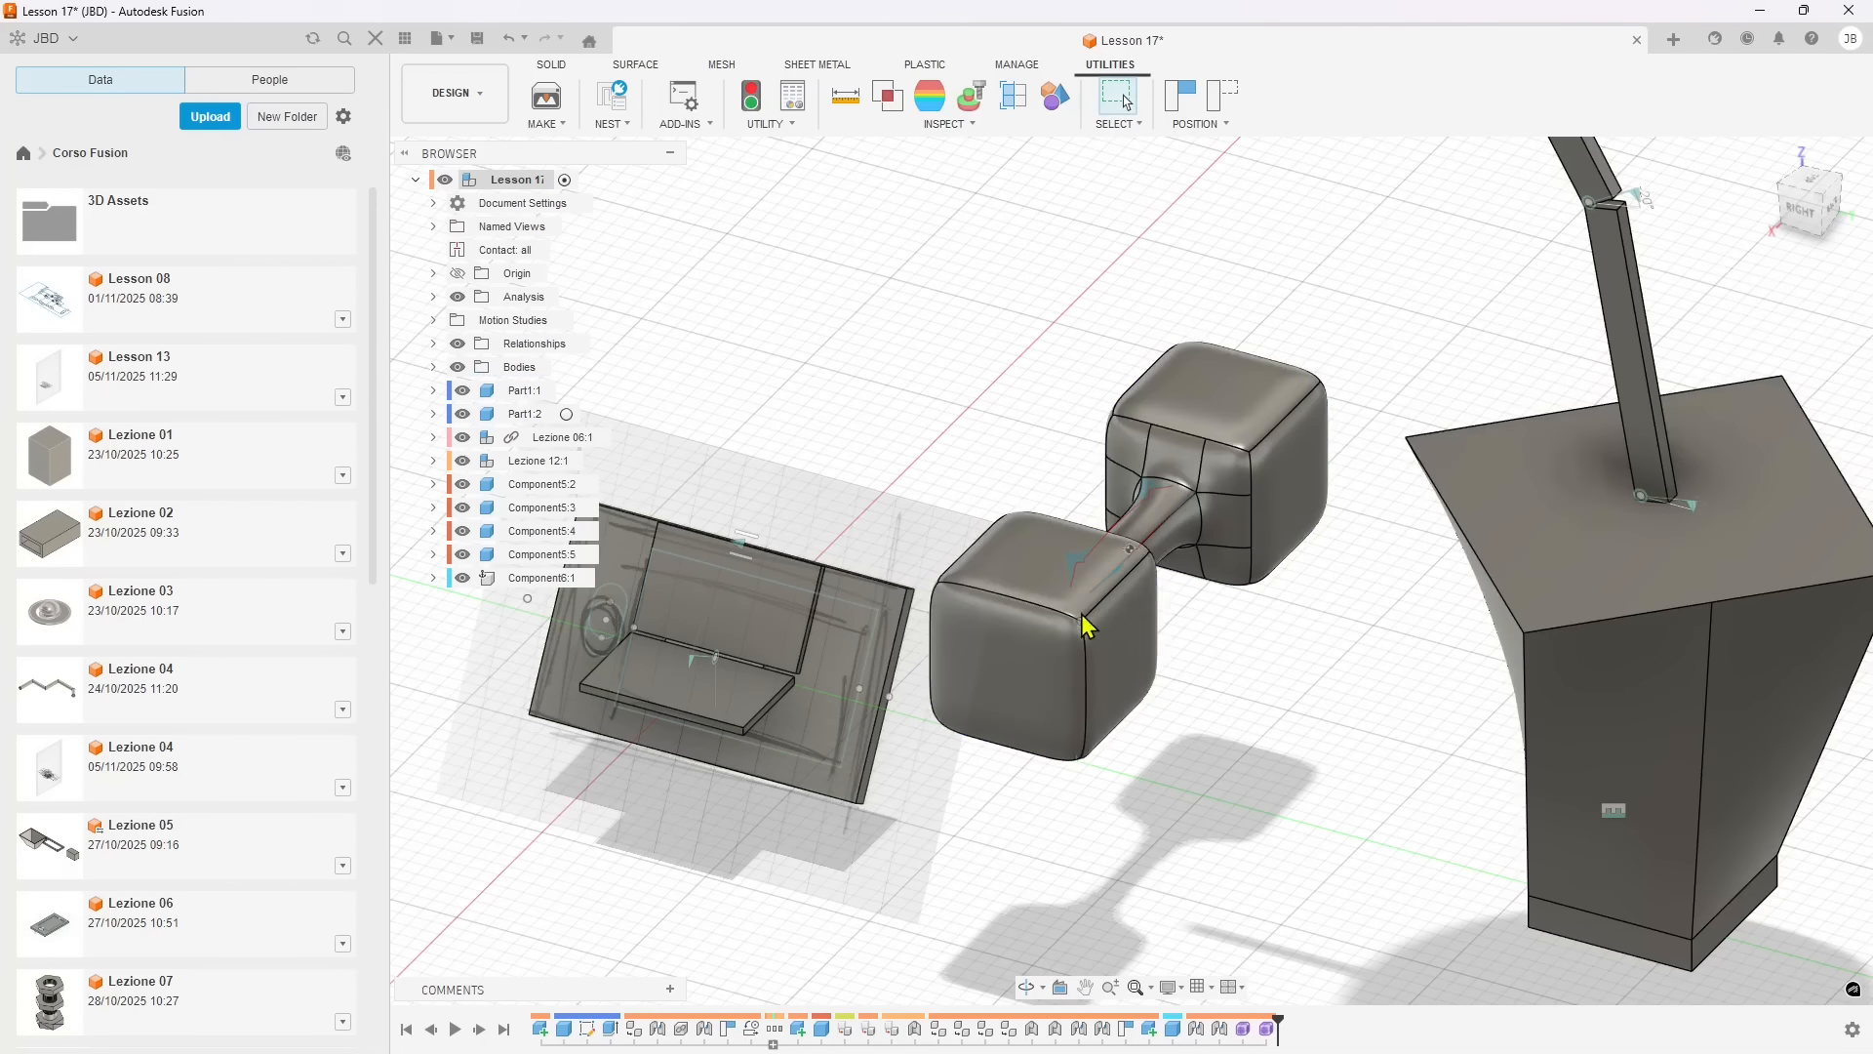
scroll(1083, 620, "up", 2)
middle_click_drag(1262, 632, 1096, 544, "shift")
scroll(1110, 516, "up", 2)
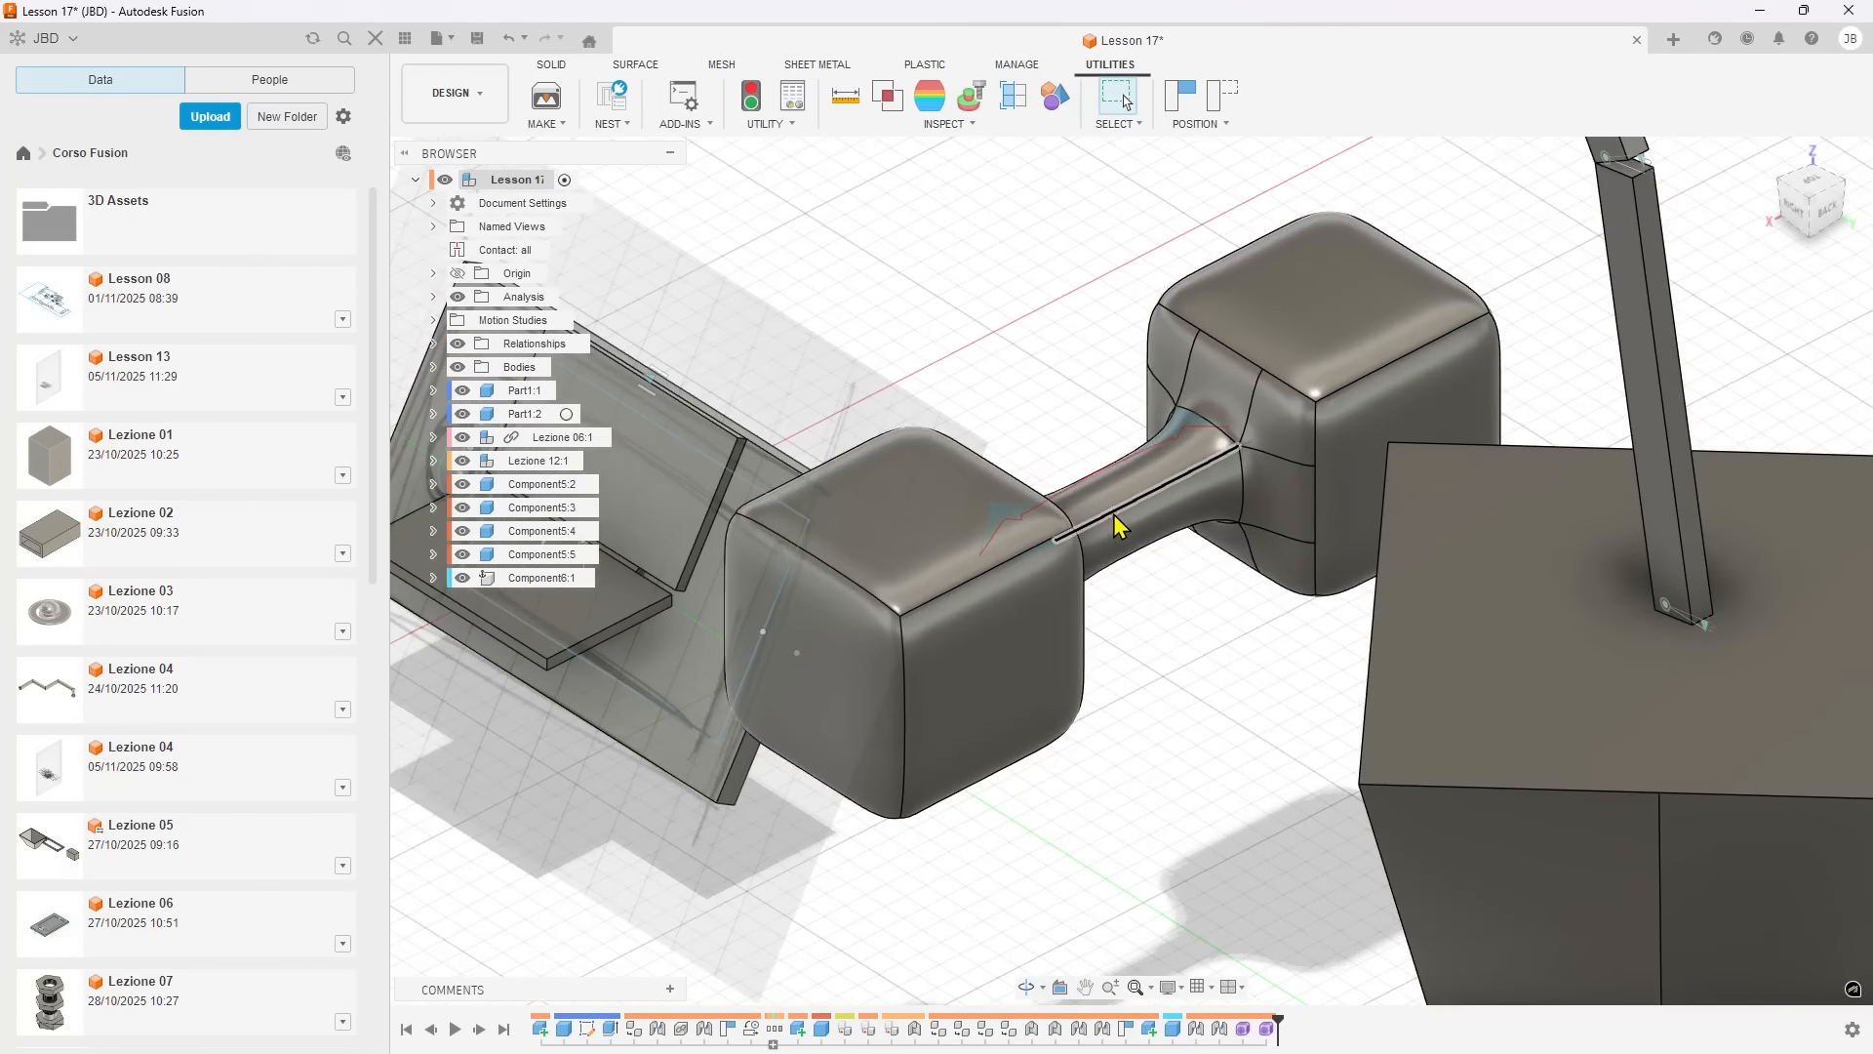
scroll(1196, 706, "down", 3)
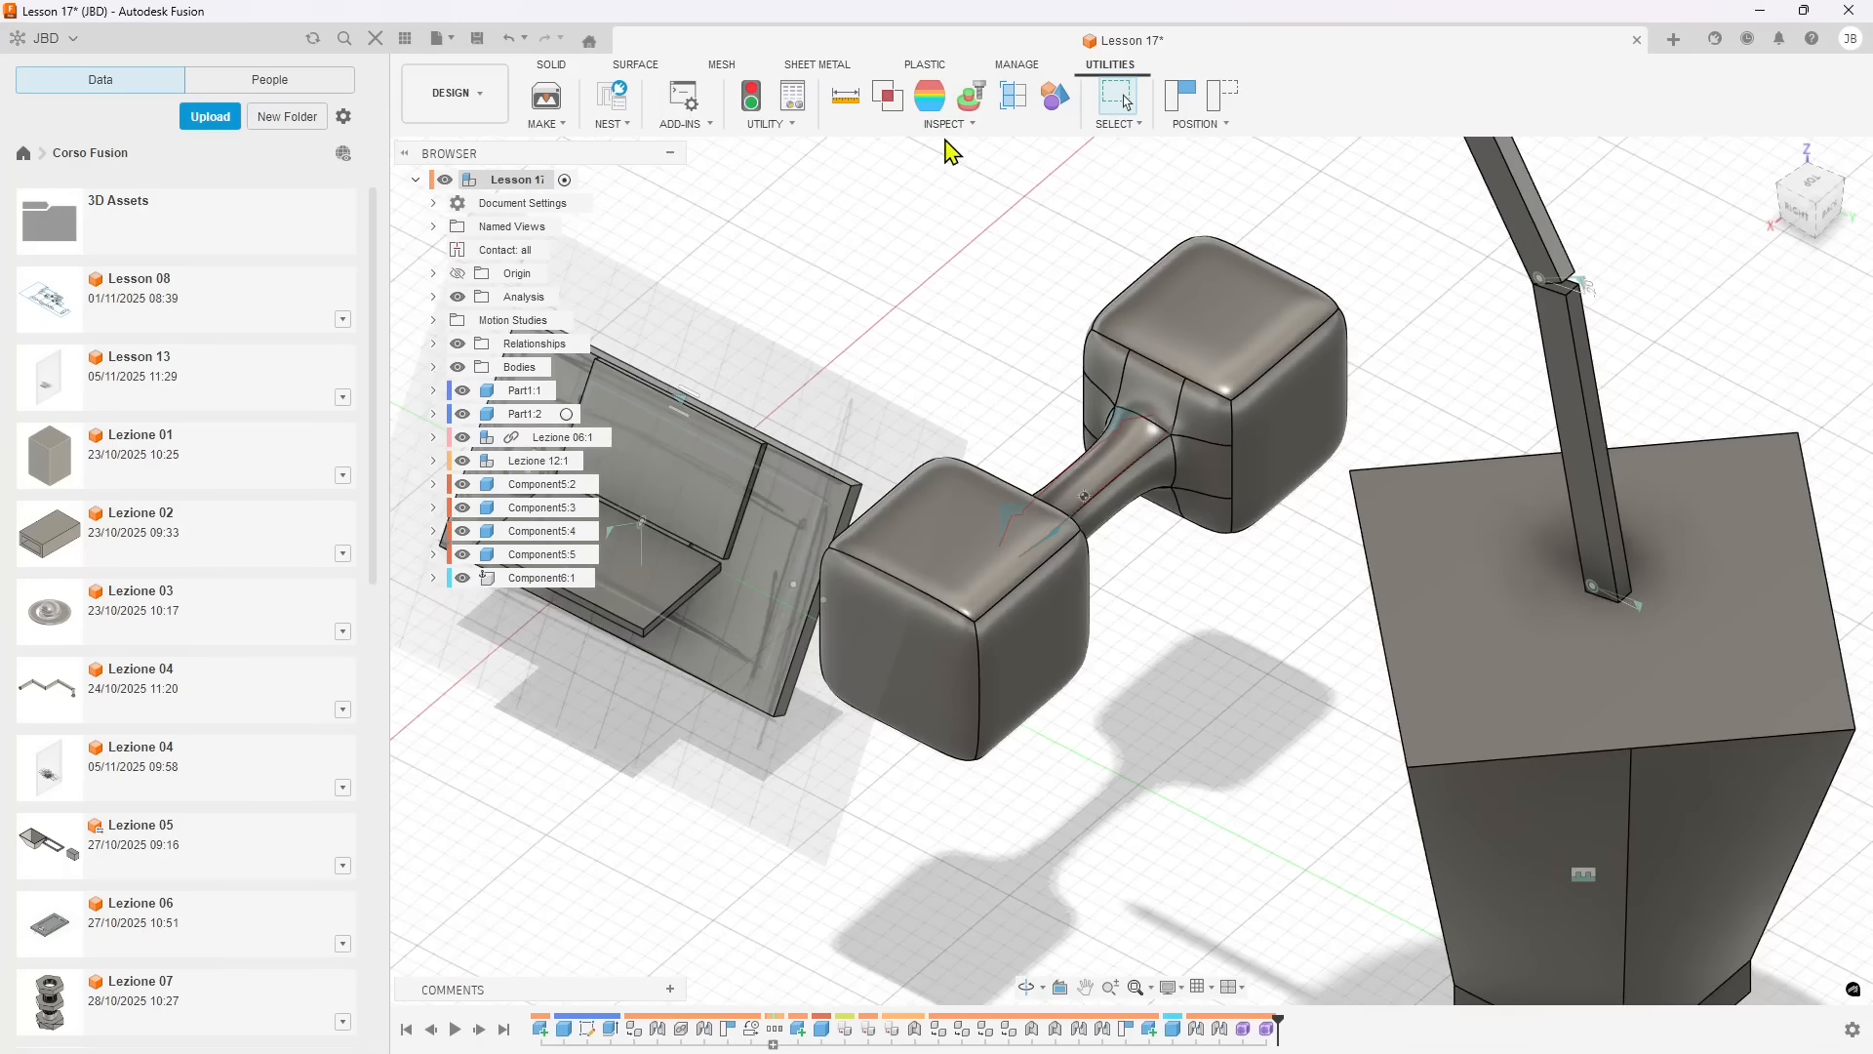
- Switch to the mesh modeling tools
left_click(945, 125)
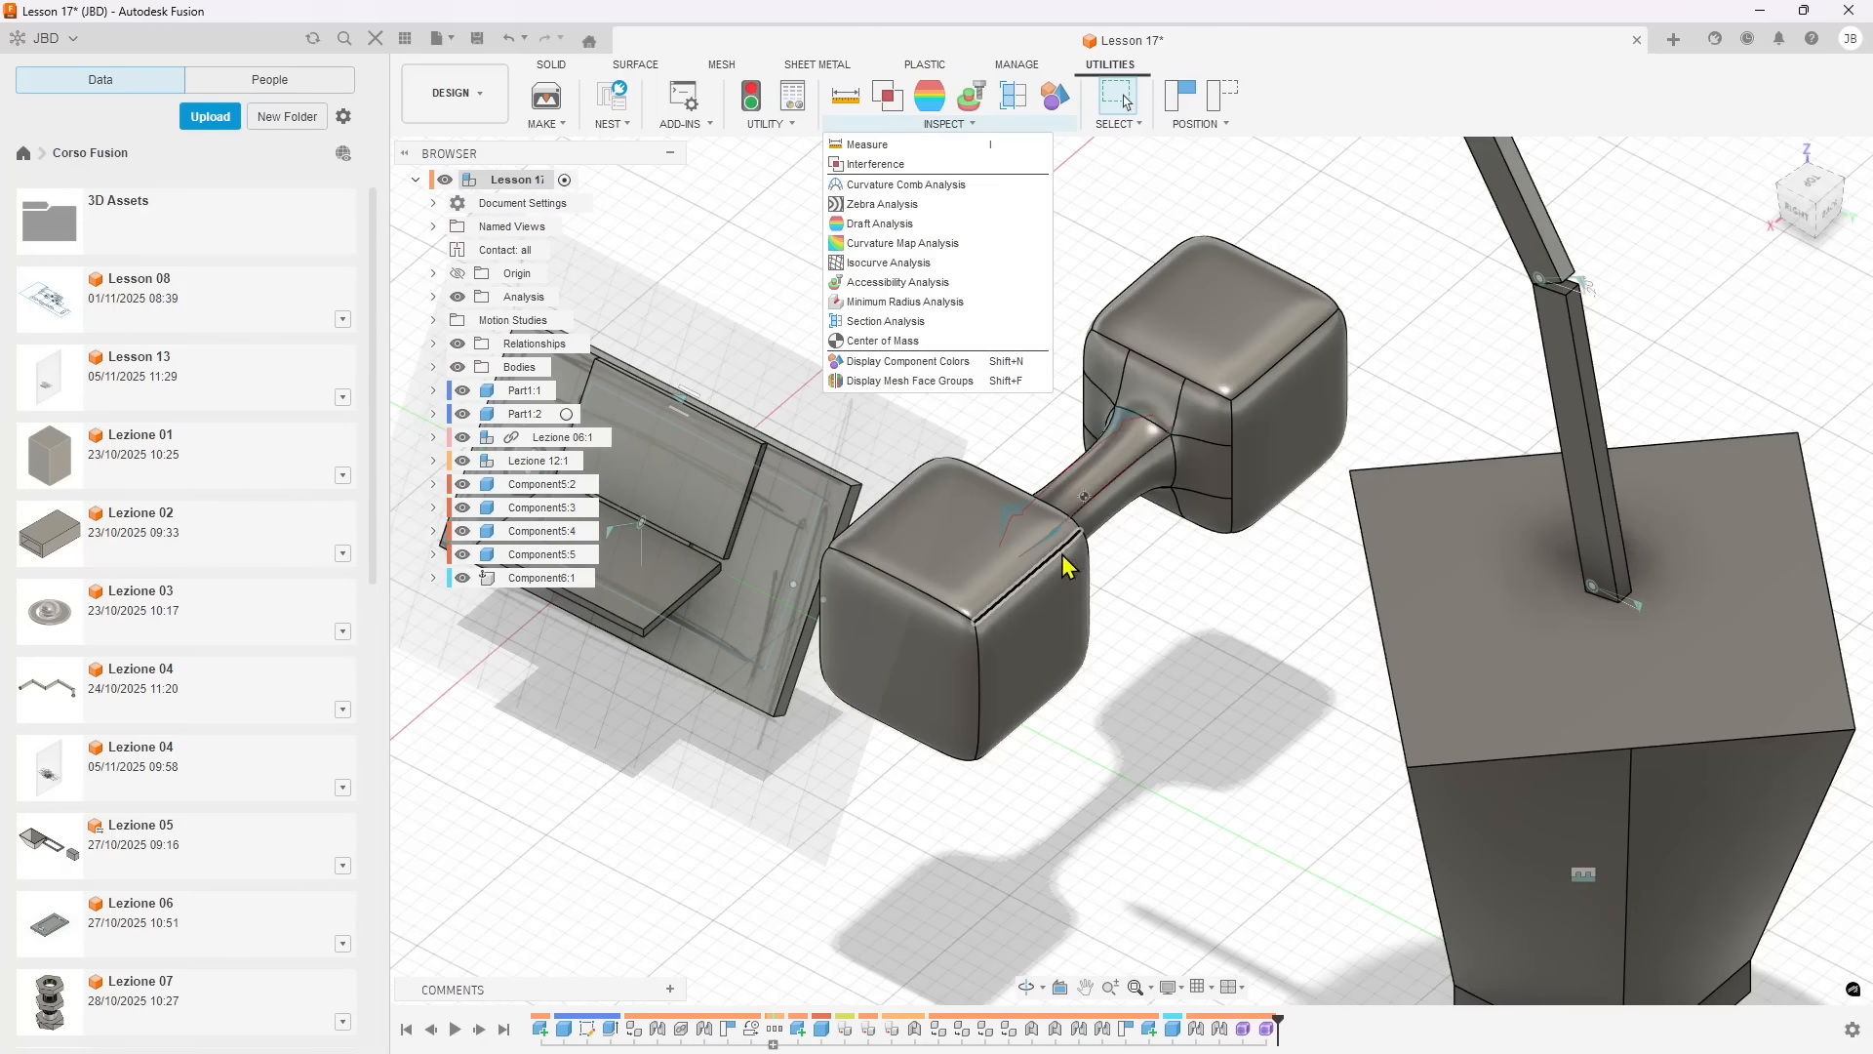
scroll(1117, 532, "down", 3)
middle_click_drag(1116, 664, 1167, 619, "shift")
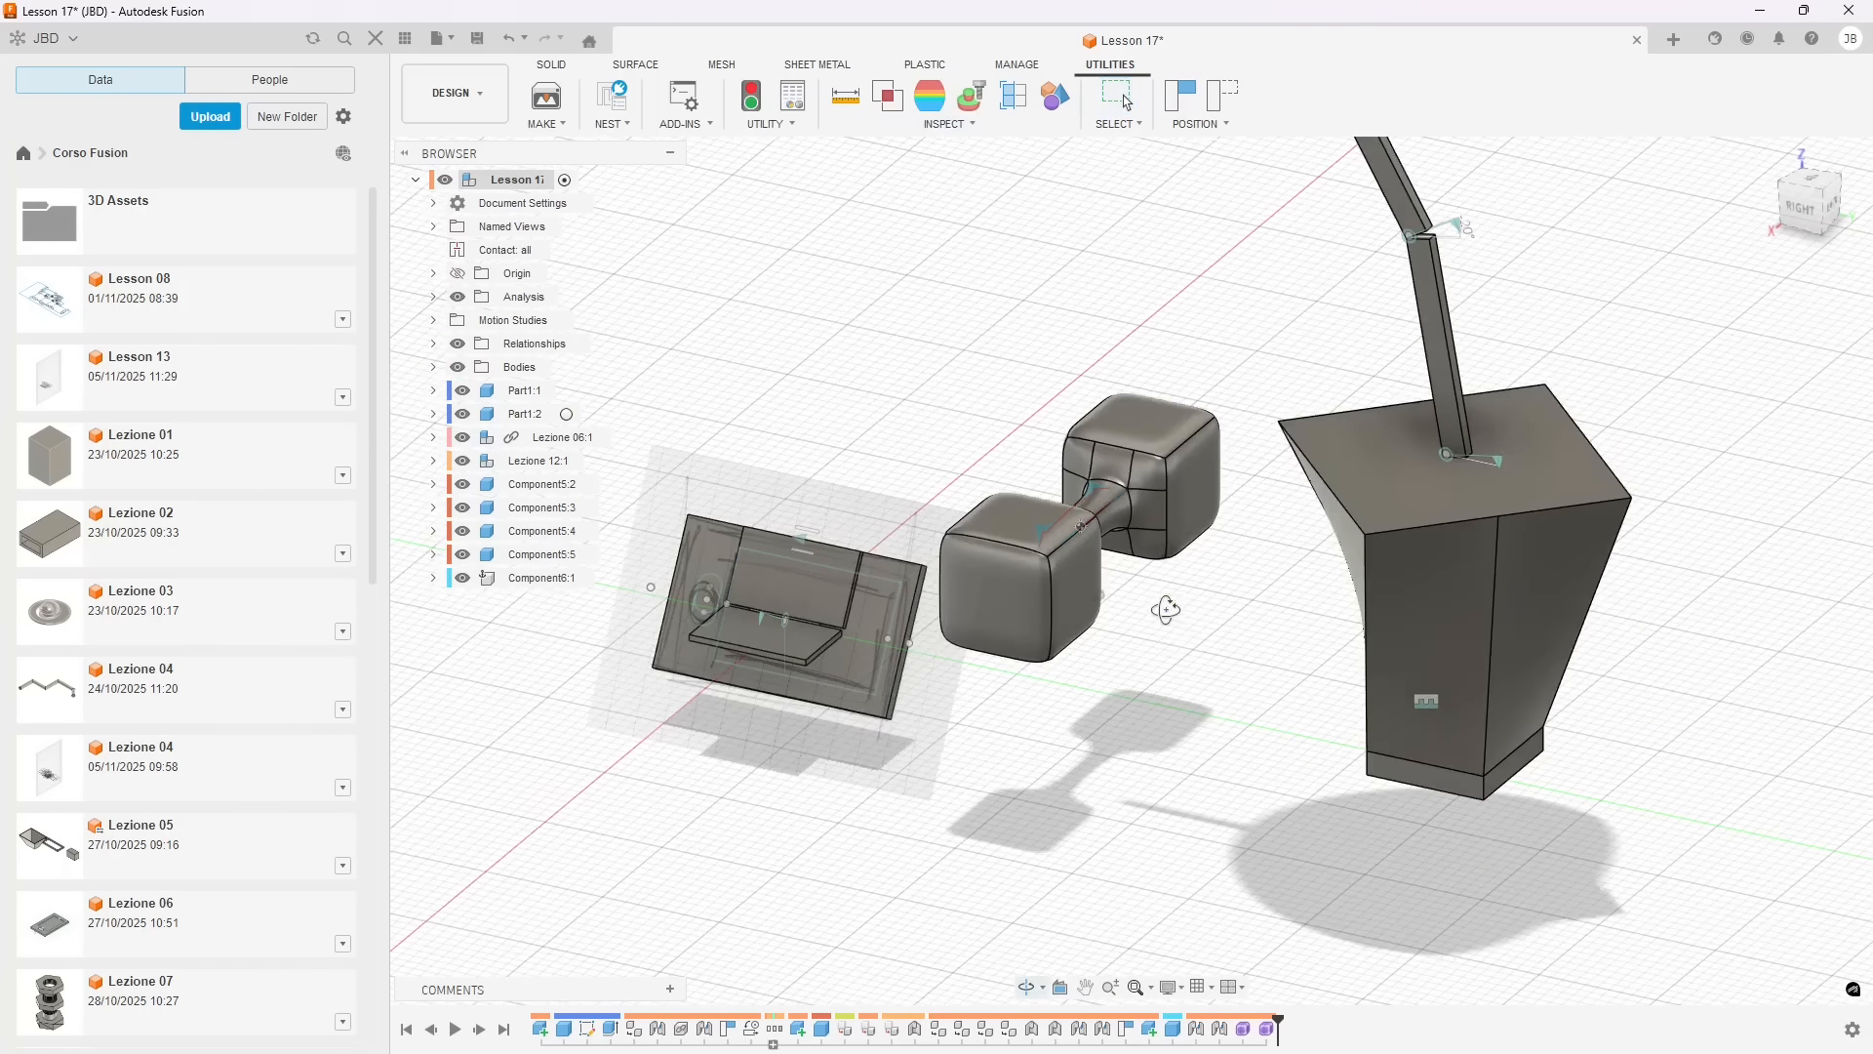
left_click(917, 130)
left_click(566, 68)
left_click(733, 65)
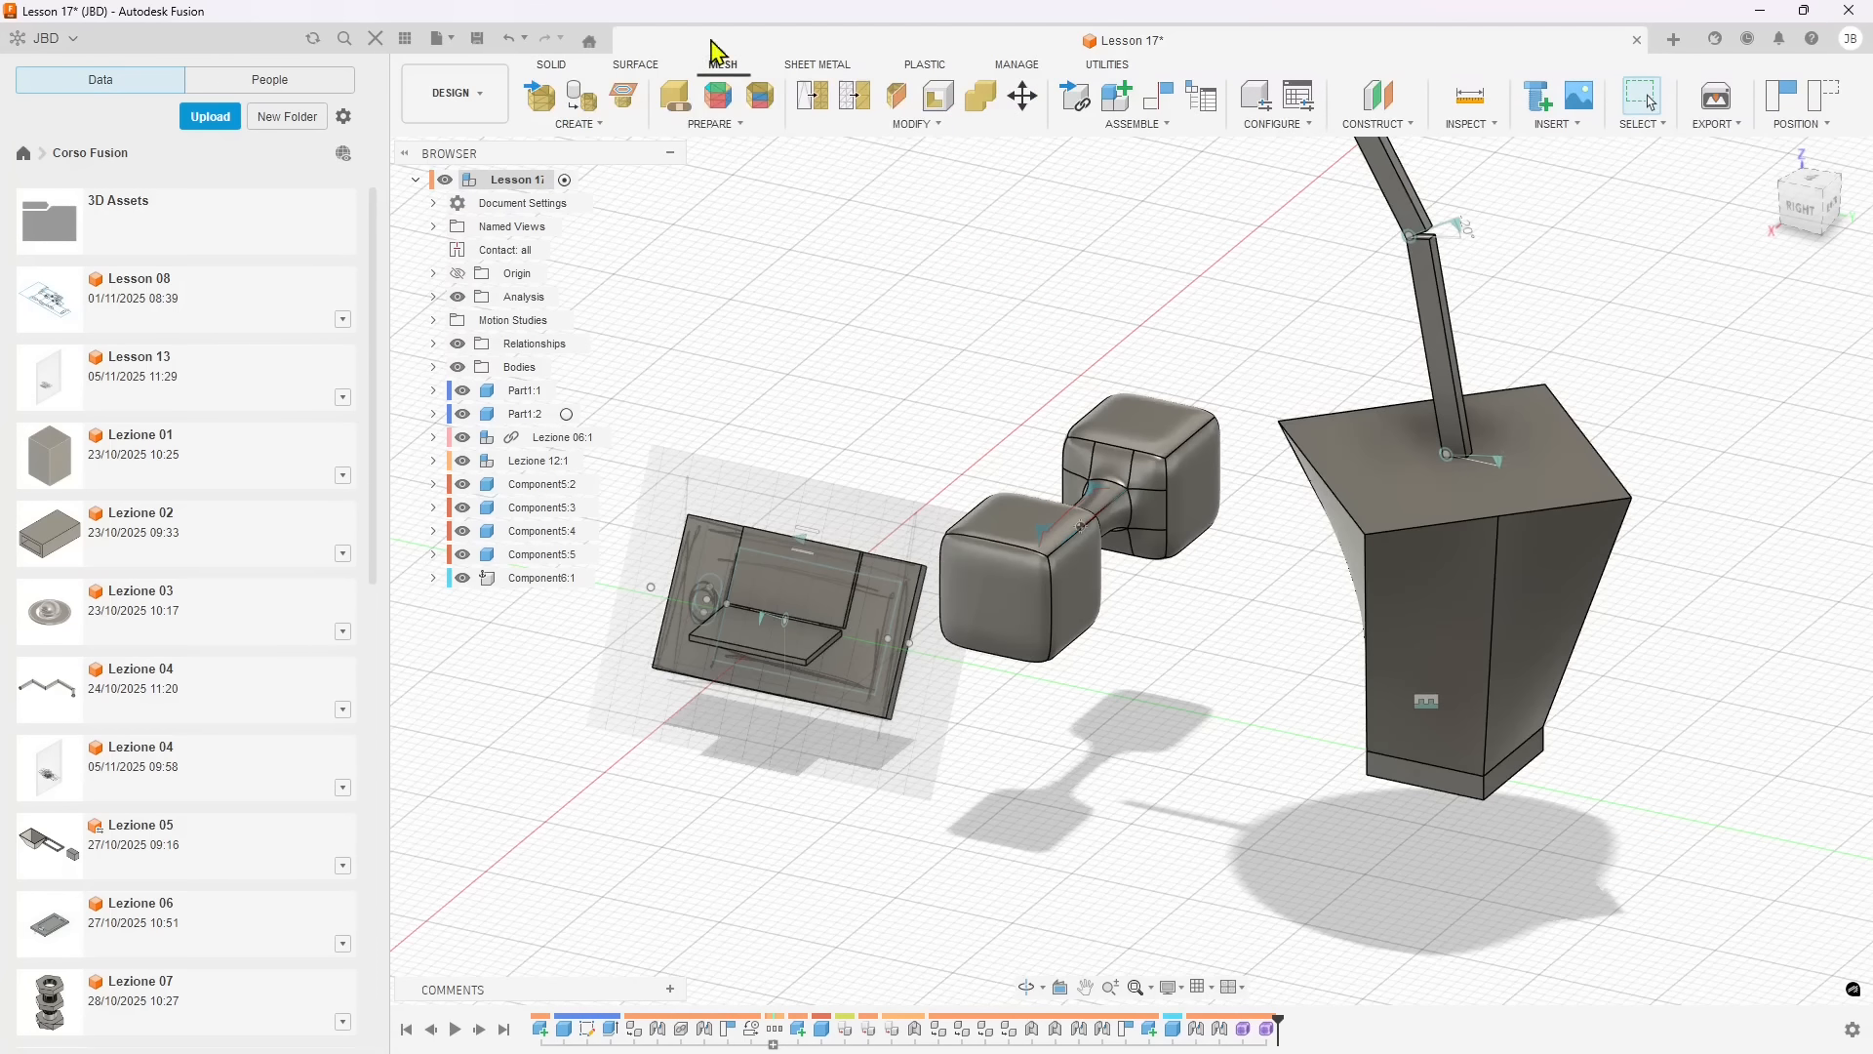
- Add the Aluminum - Anodized Glossy (Blue) appearance from the Metal library to the appearances in this design
left_click(932, 124)
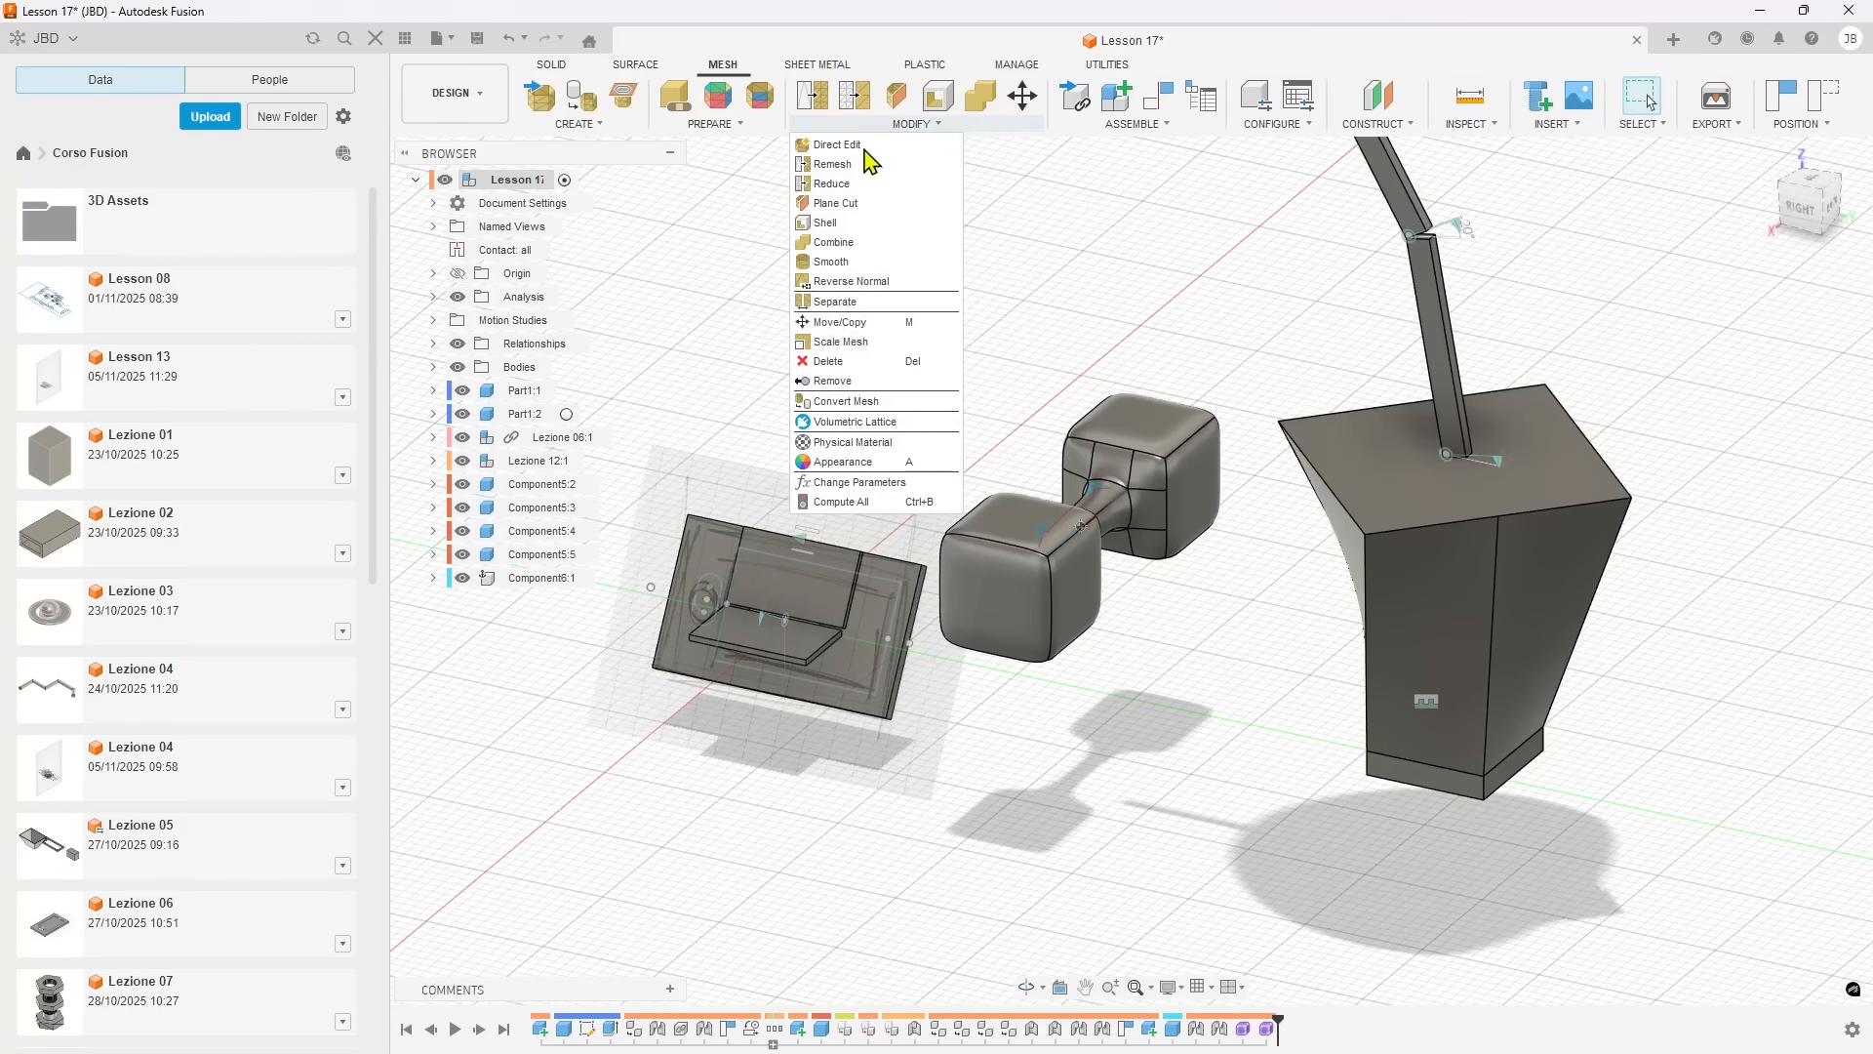
left_click(842, 467)
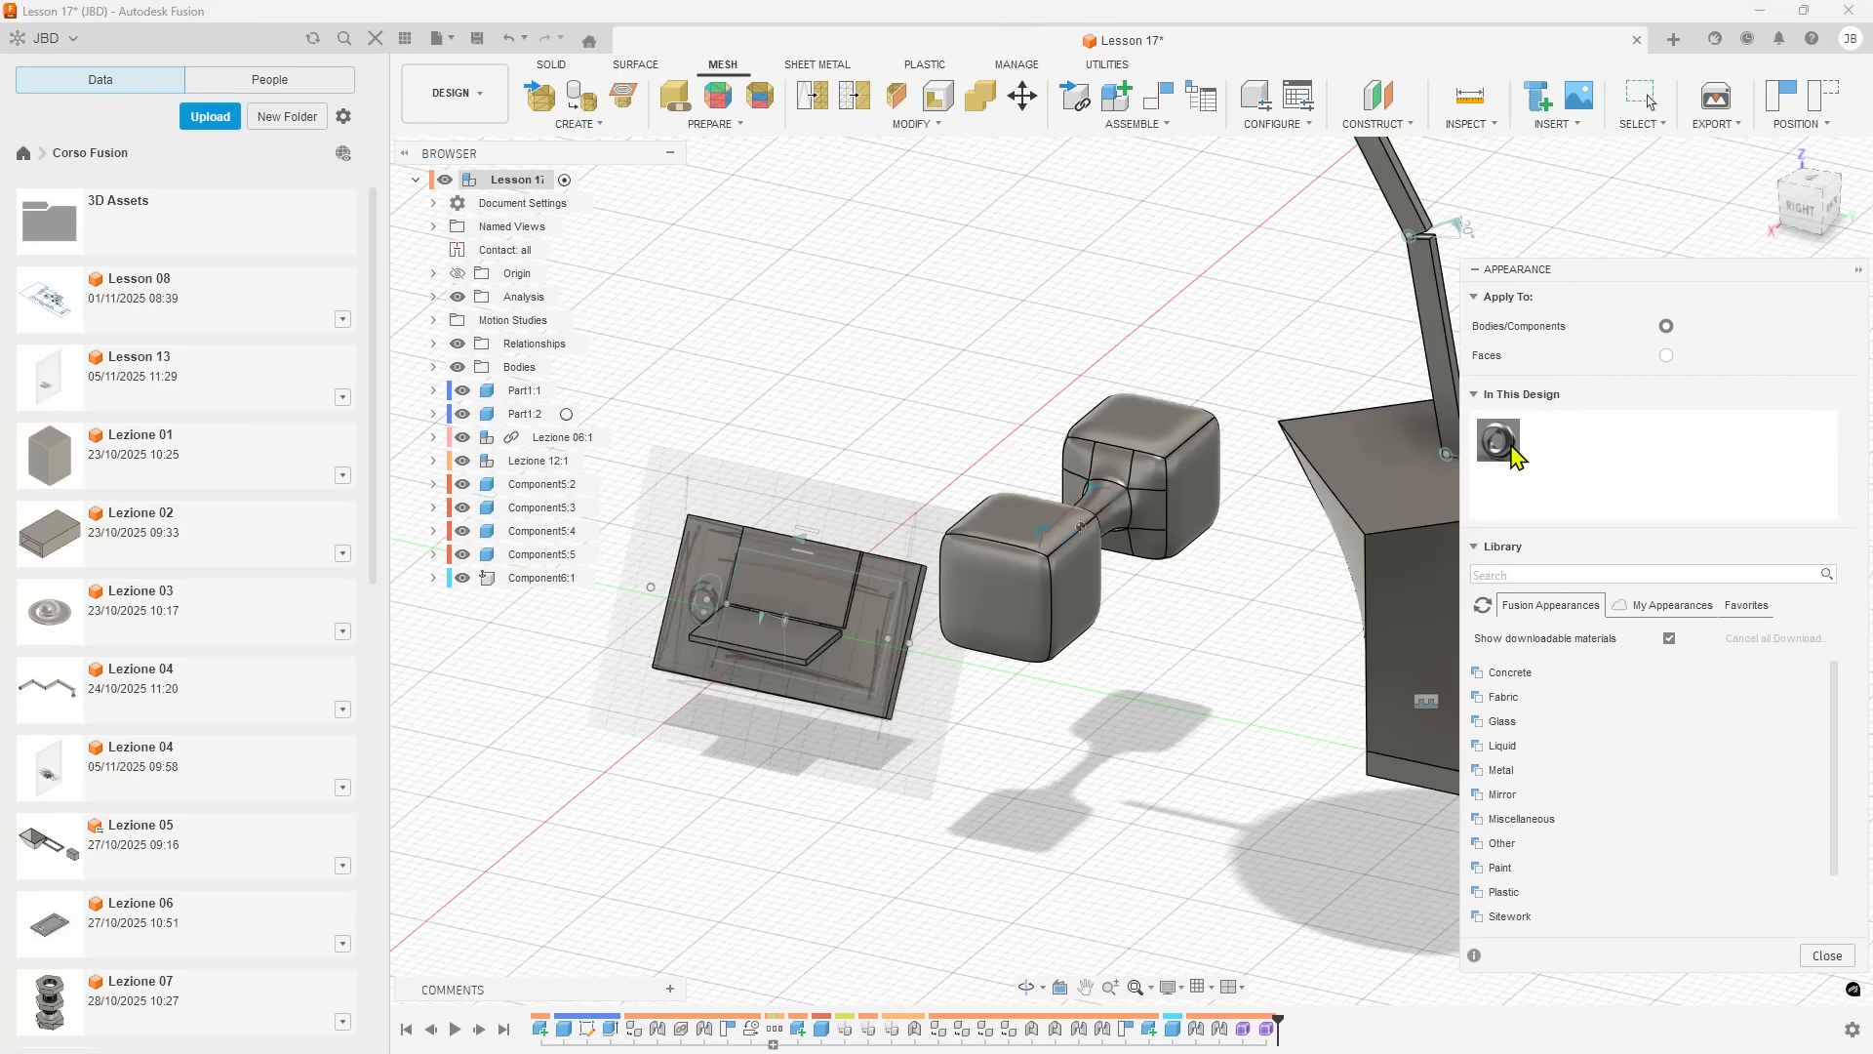
left_click(1508, 770)
left_click(1531, 794)
scroll(1561, 814, "down", 1)
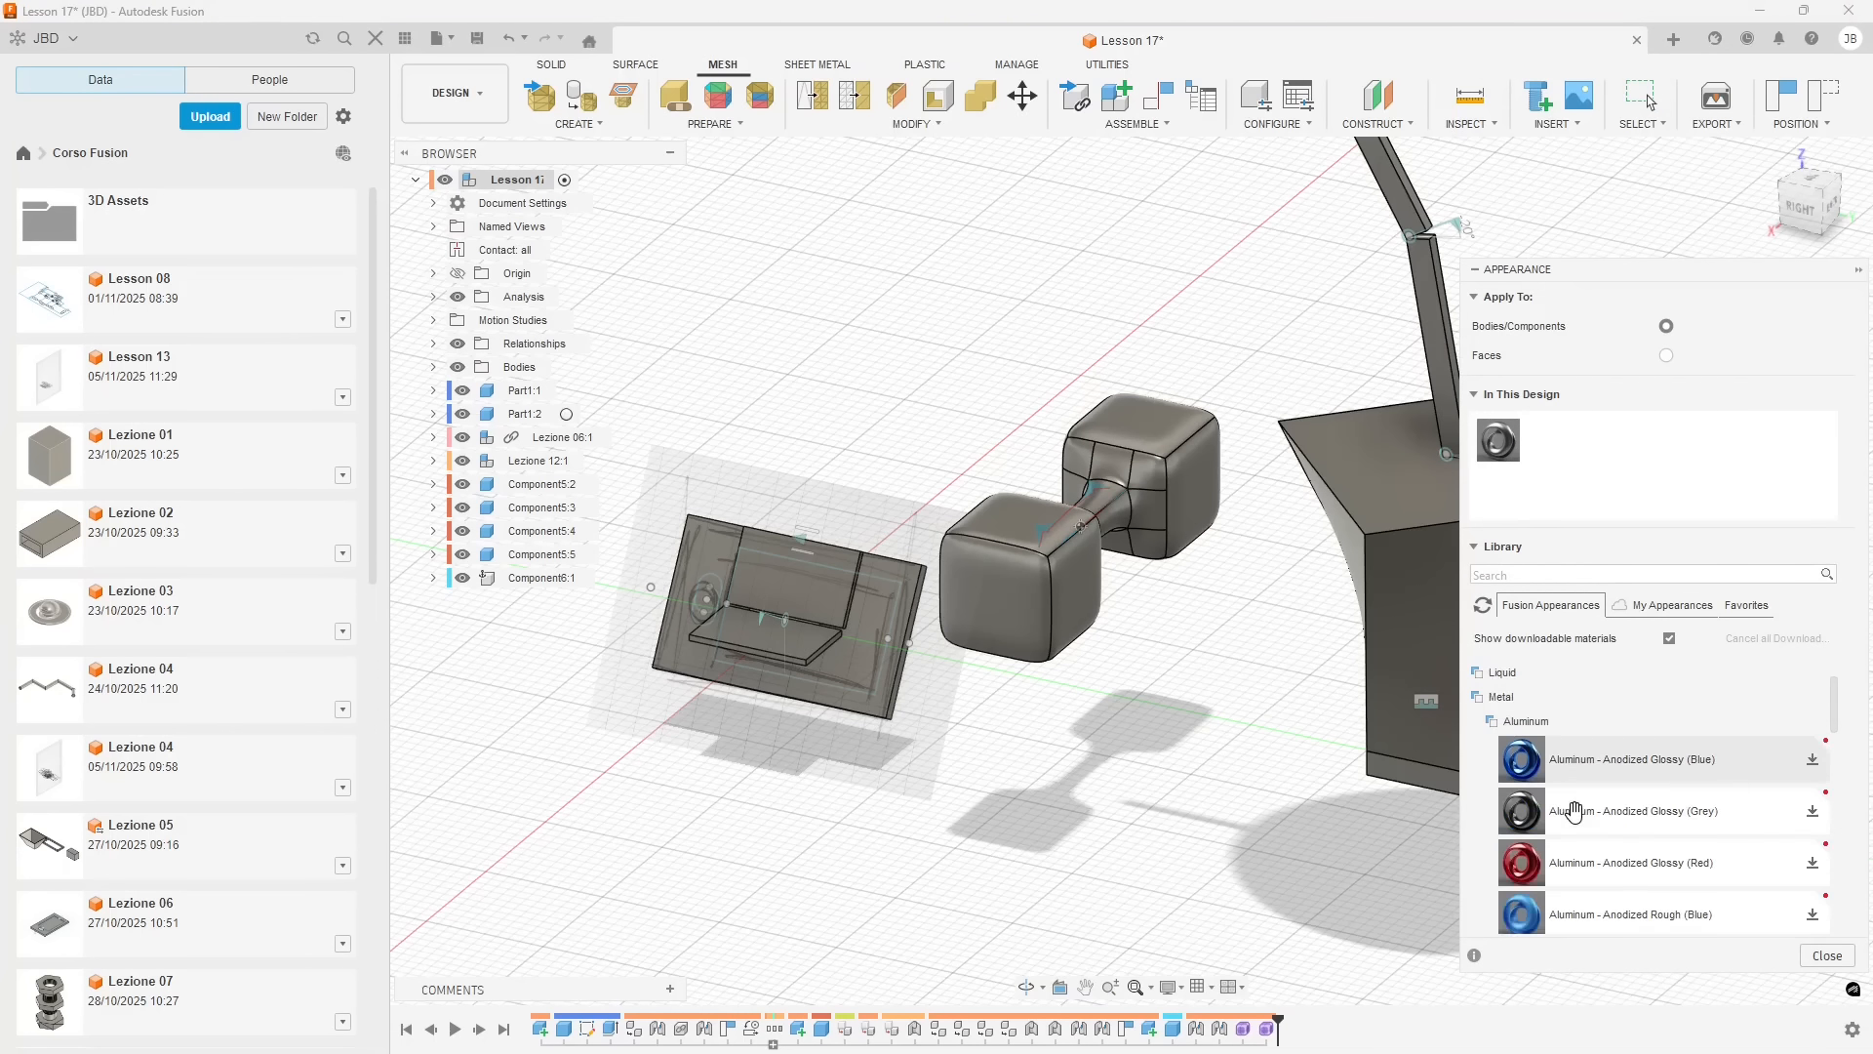
left_click_drag(1527, 766, 1561, 449)
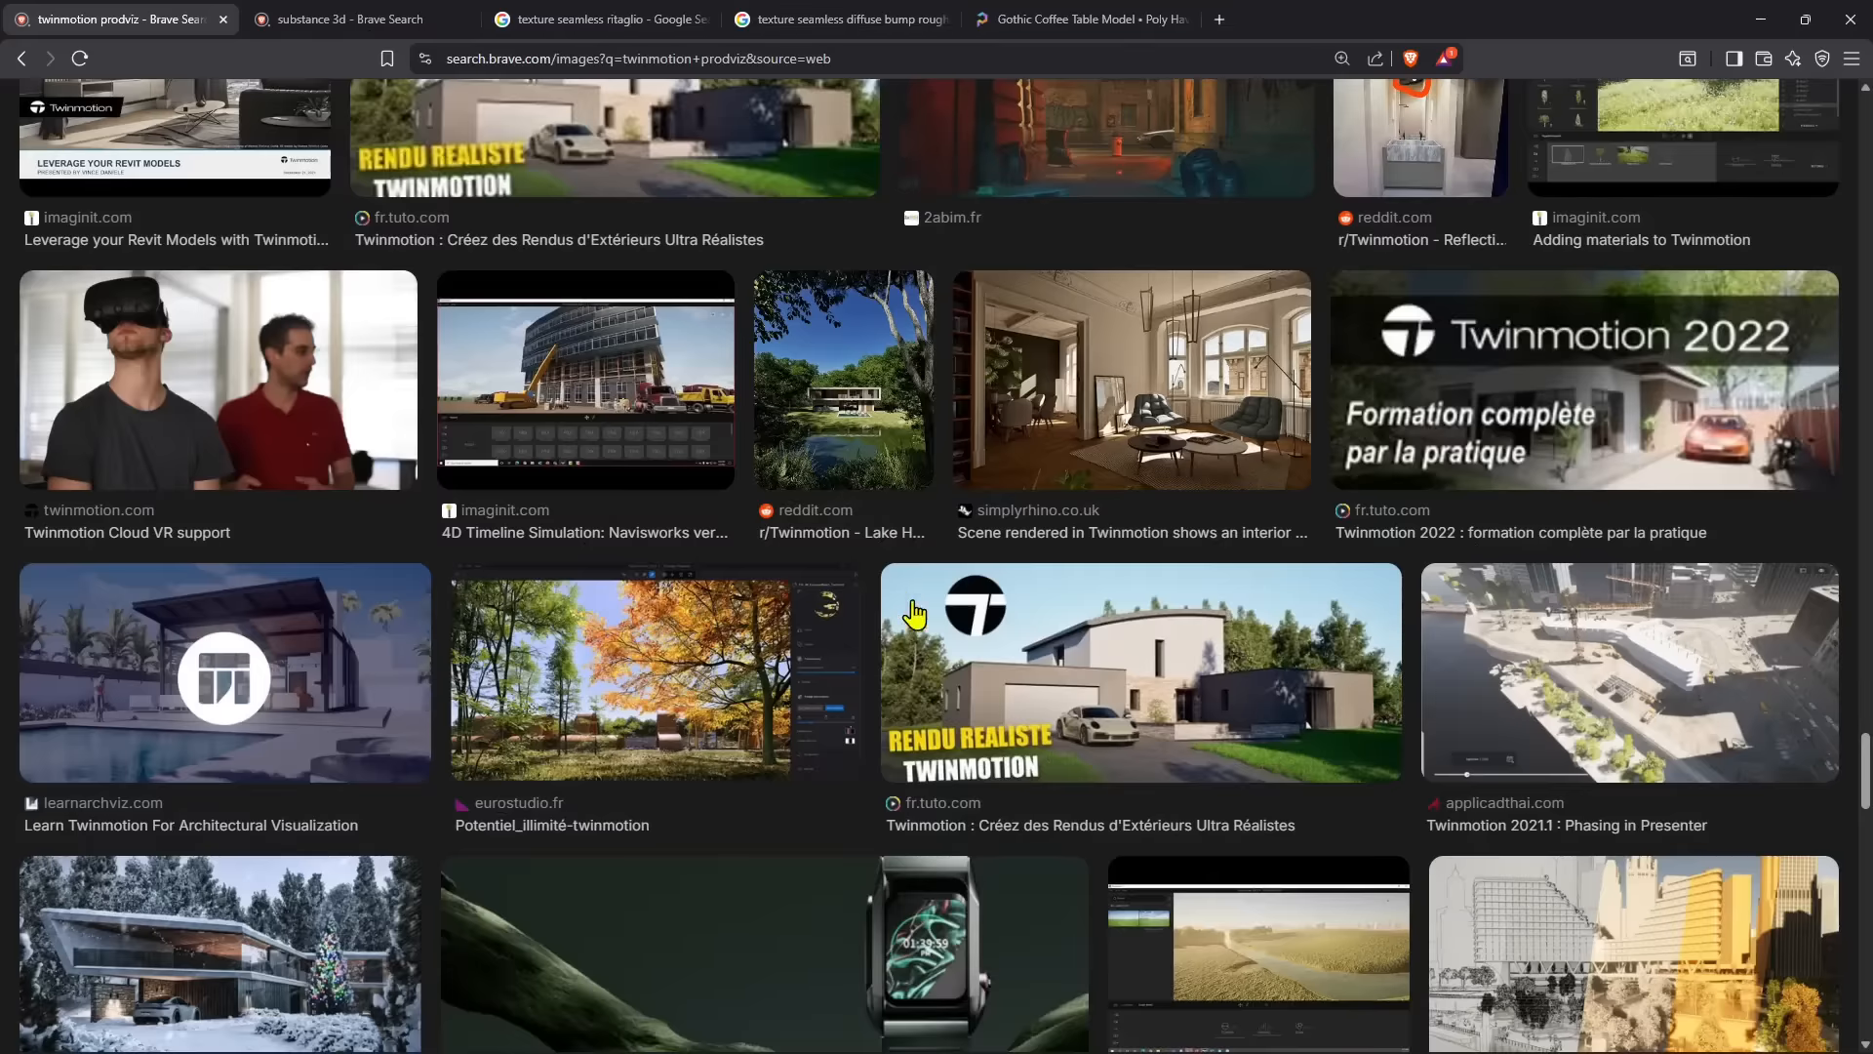
- Switch to the Brave browser and look through the Twinmotion image results for examples of rendered interiors and exteriors
scroll(878, 620, "down", 2)
scroll(868, 625, "down", 1)
scroll(866, 634, "up", 2)
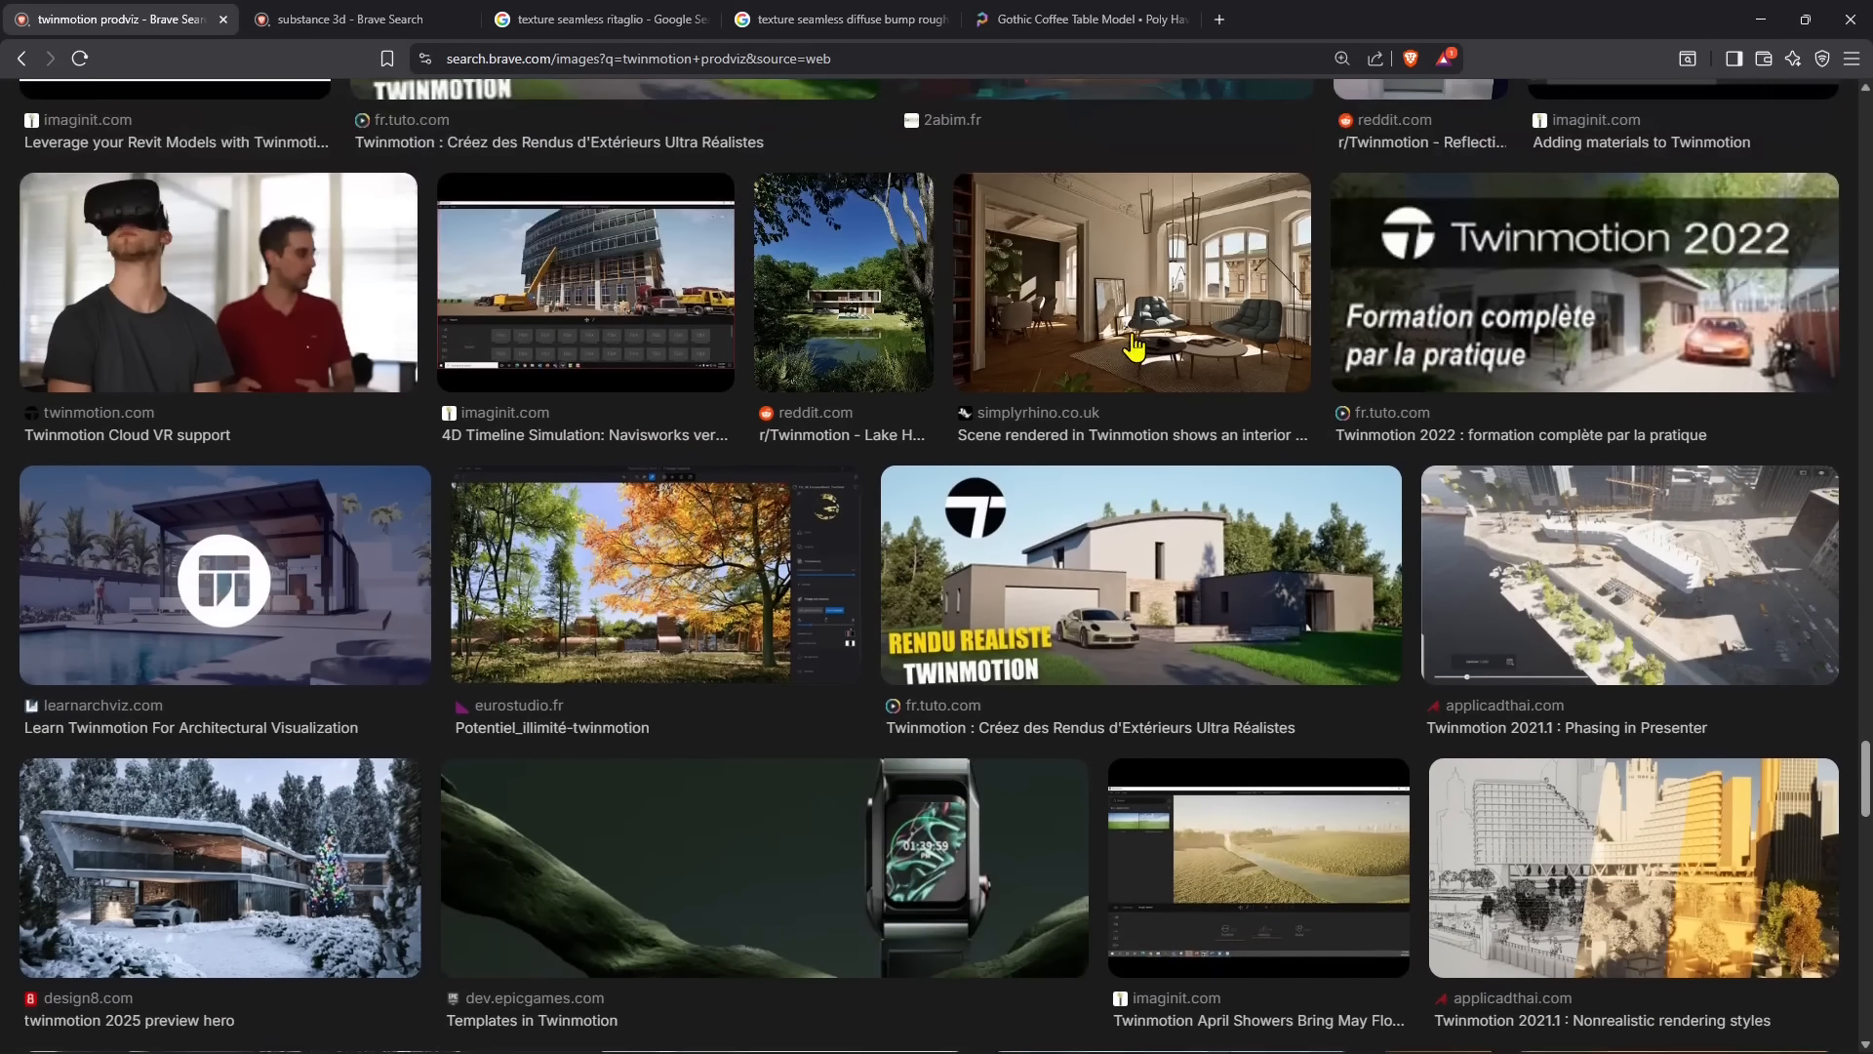
scroll(1109, 394, "up", 5)
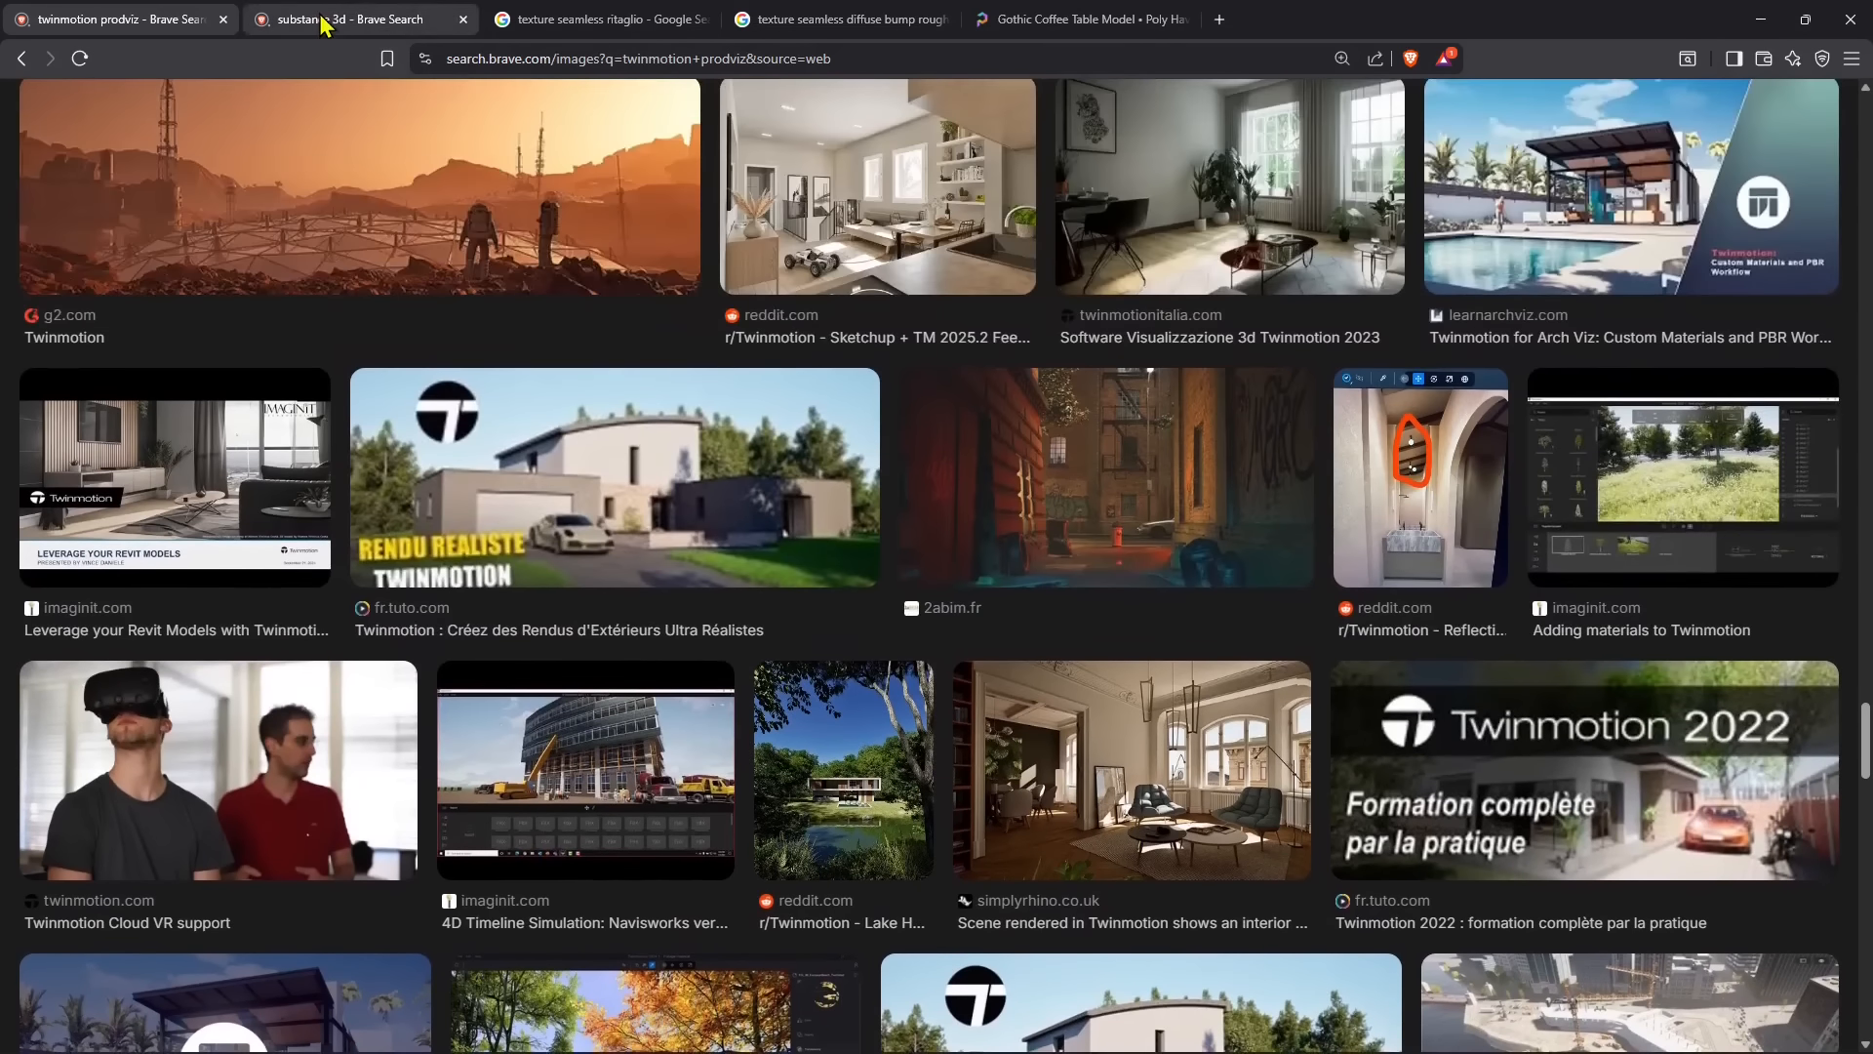
left_click(332, 20)
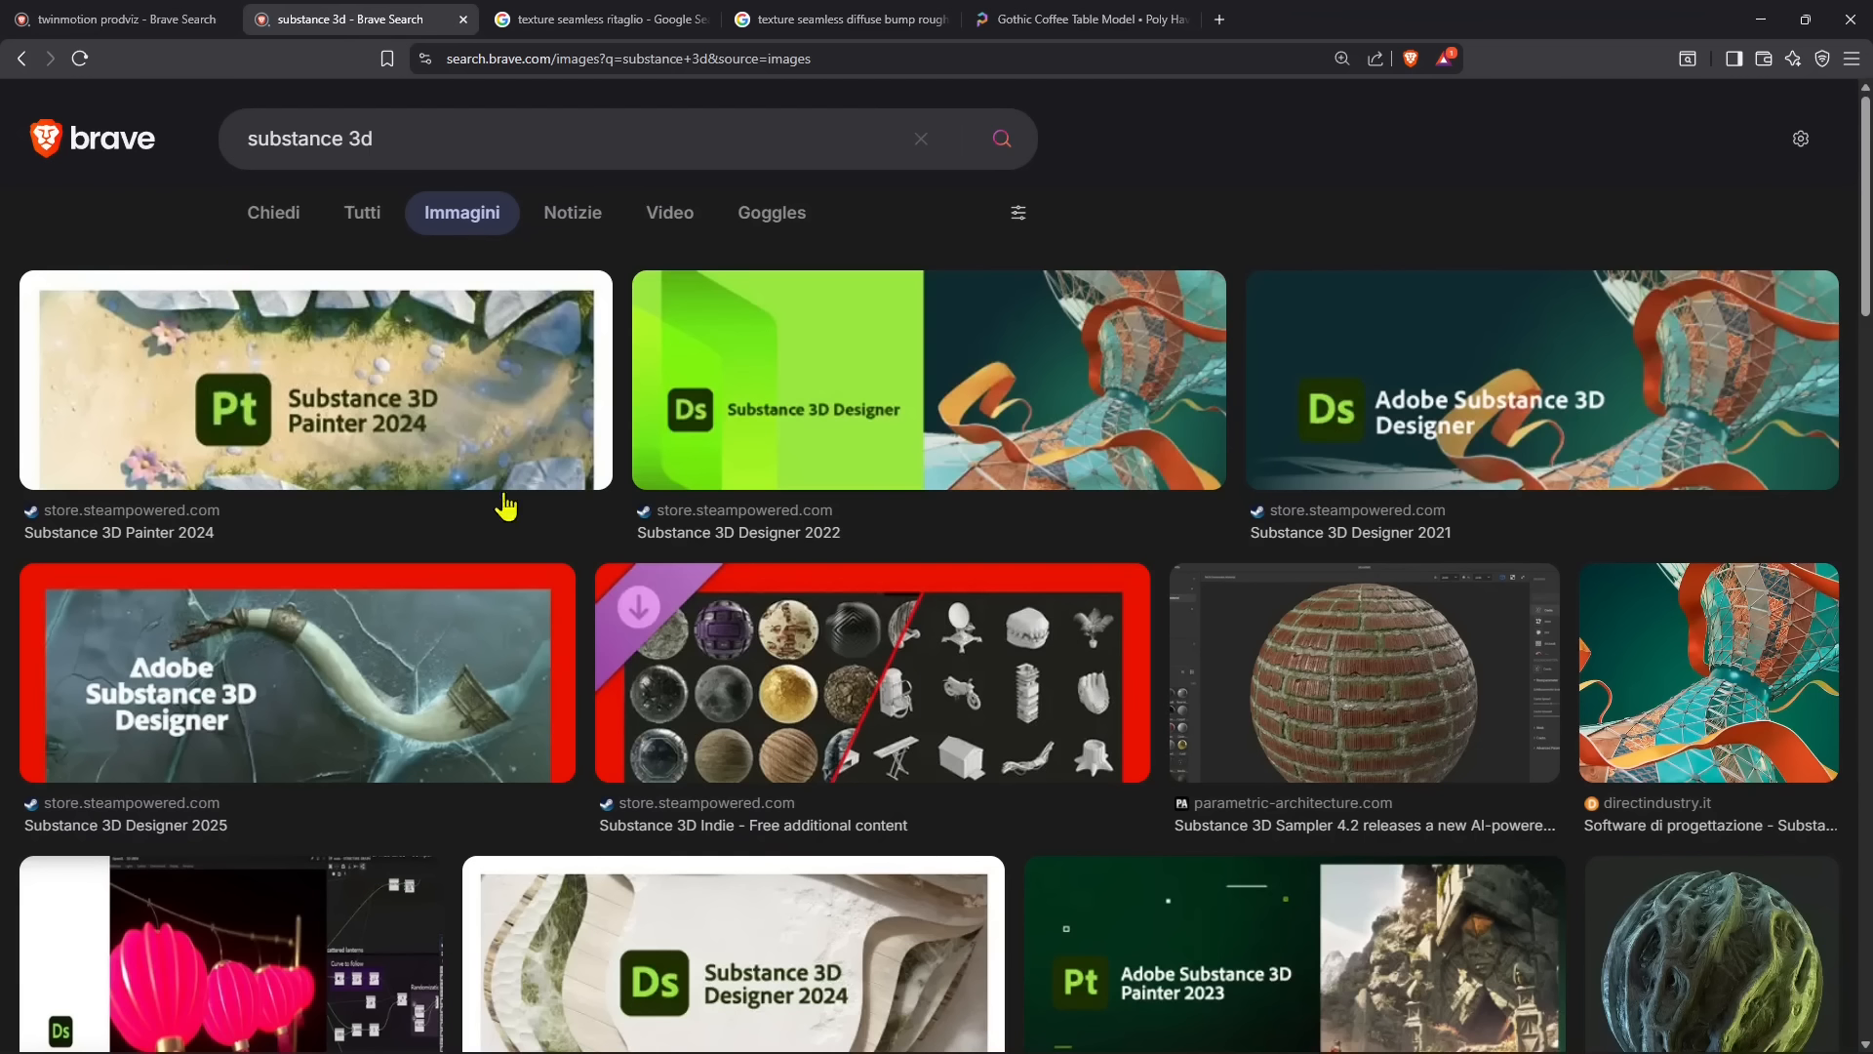
left_click(128, 25)
scroll(862, 758, "down", 1)
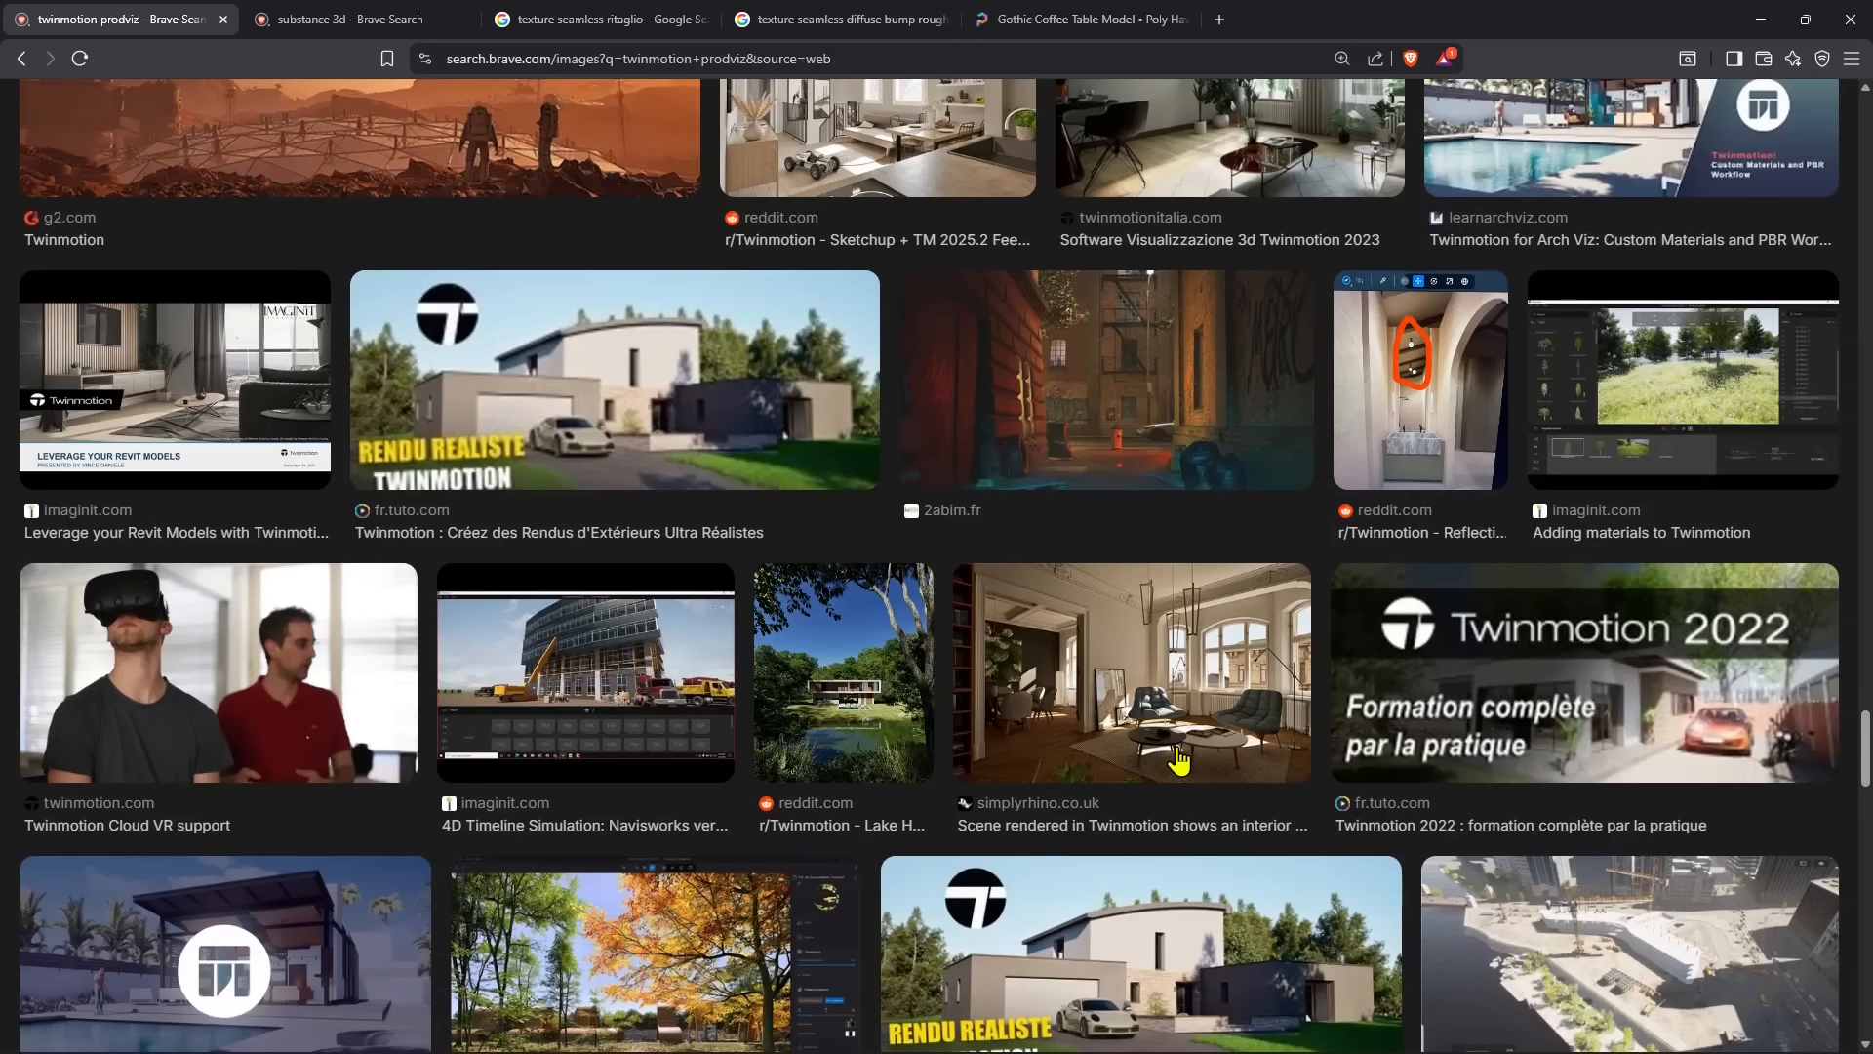
scroll(1240, 732, "down", 2)
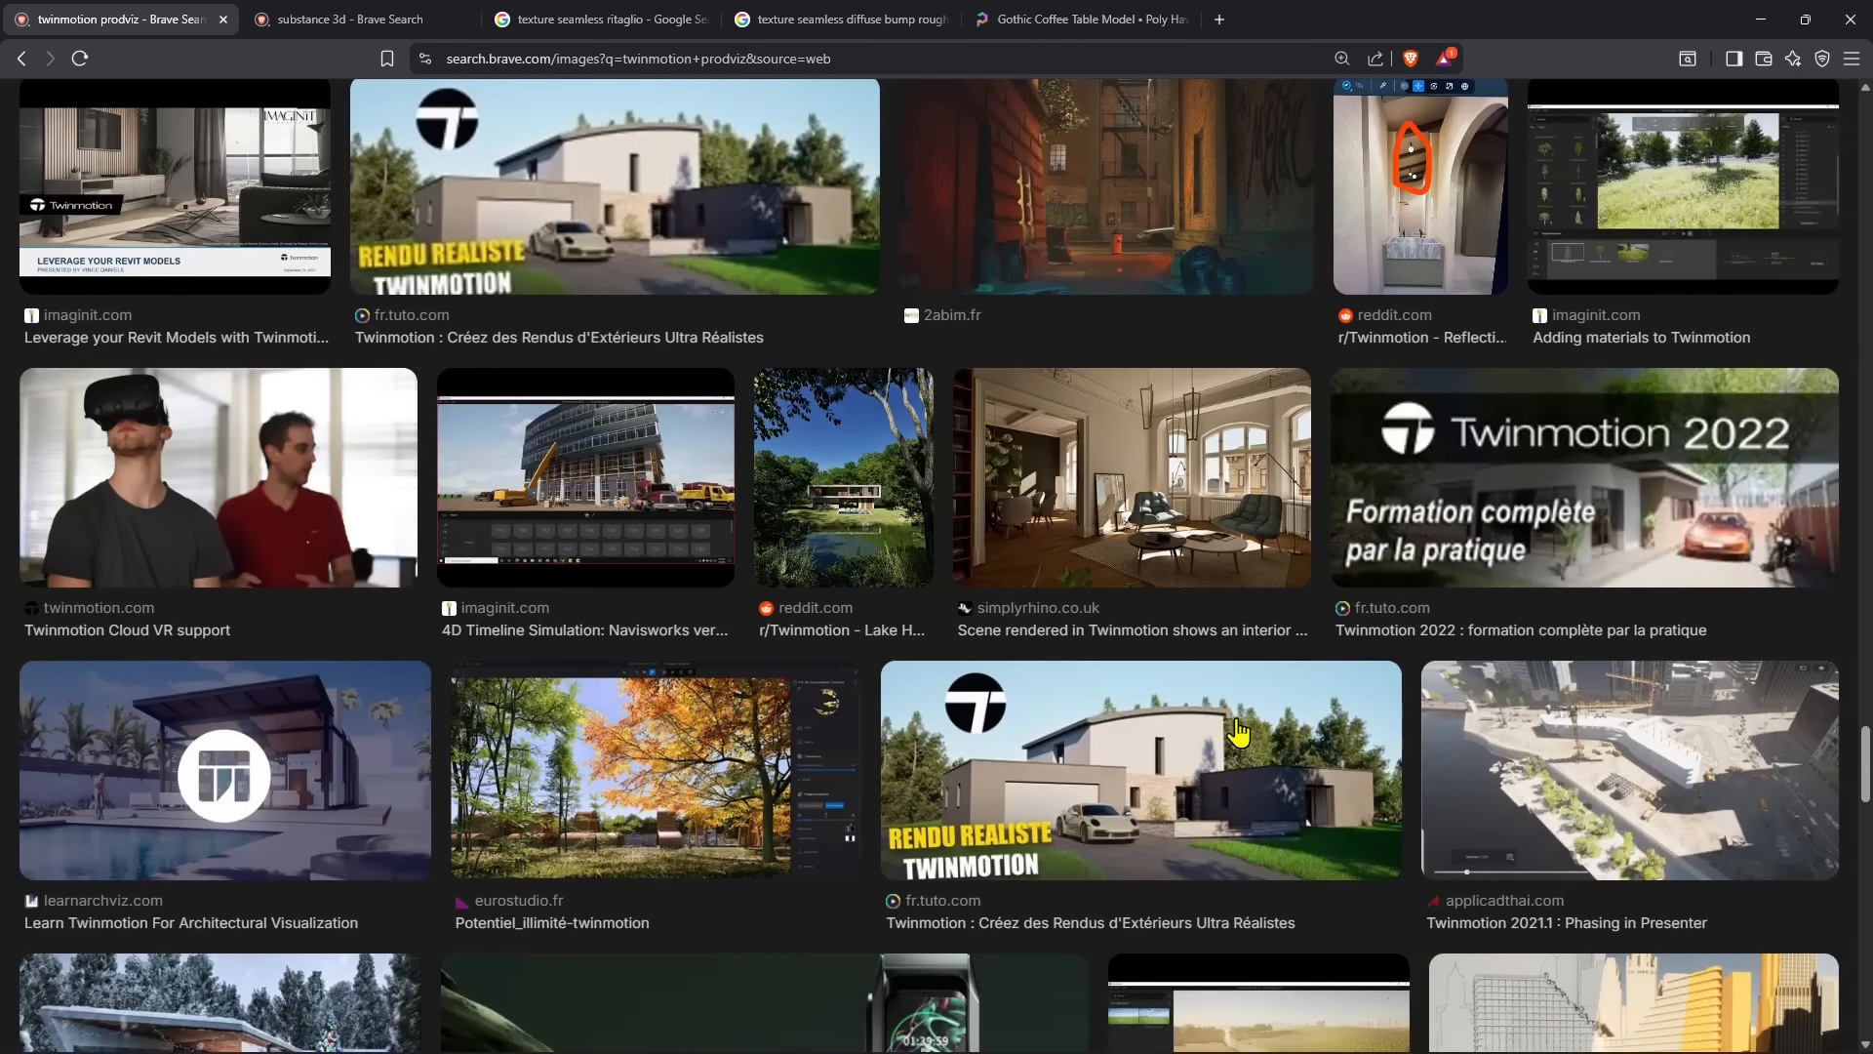
scroll(1239, 732, "down", 2)
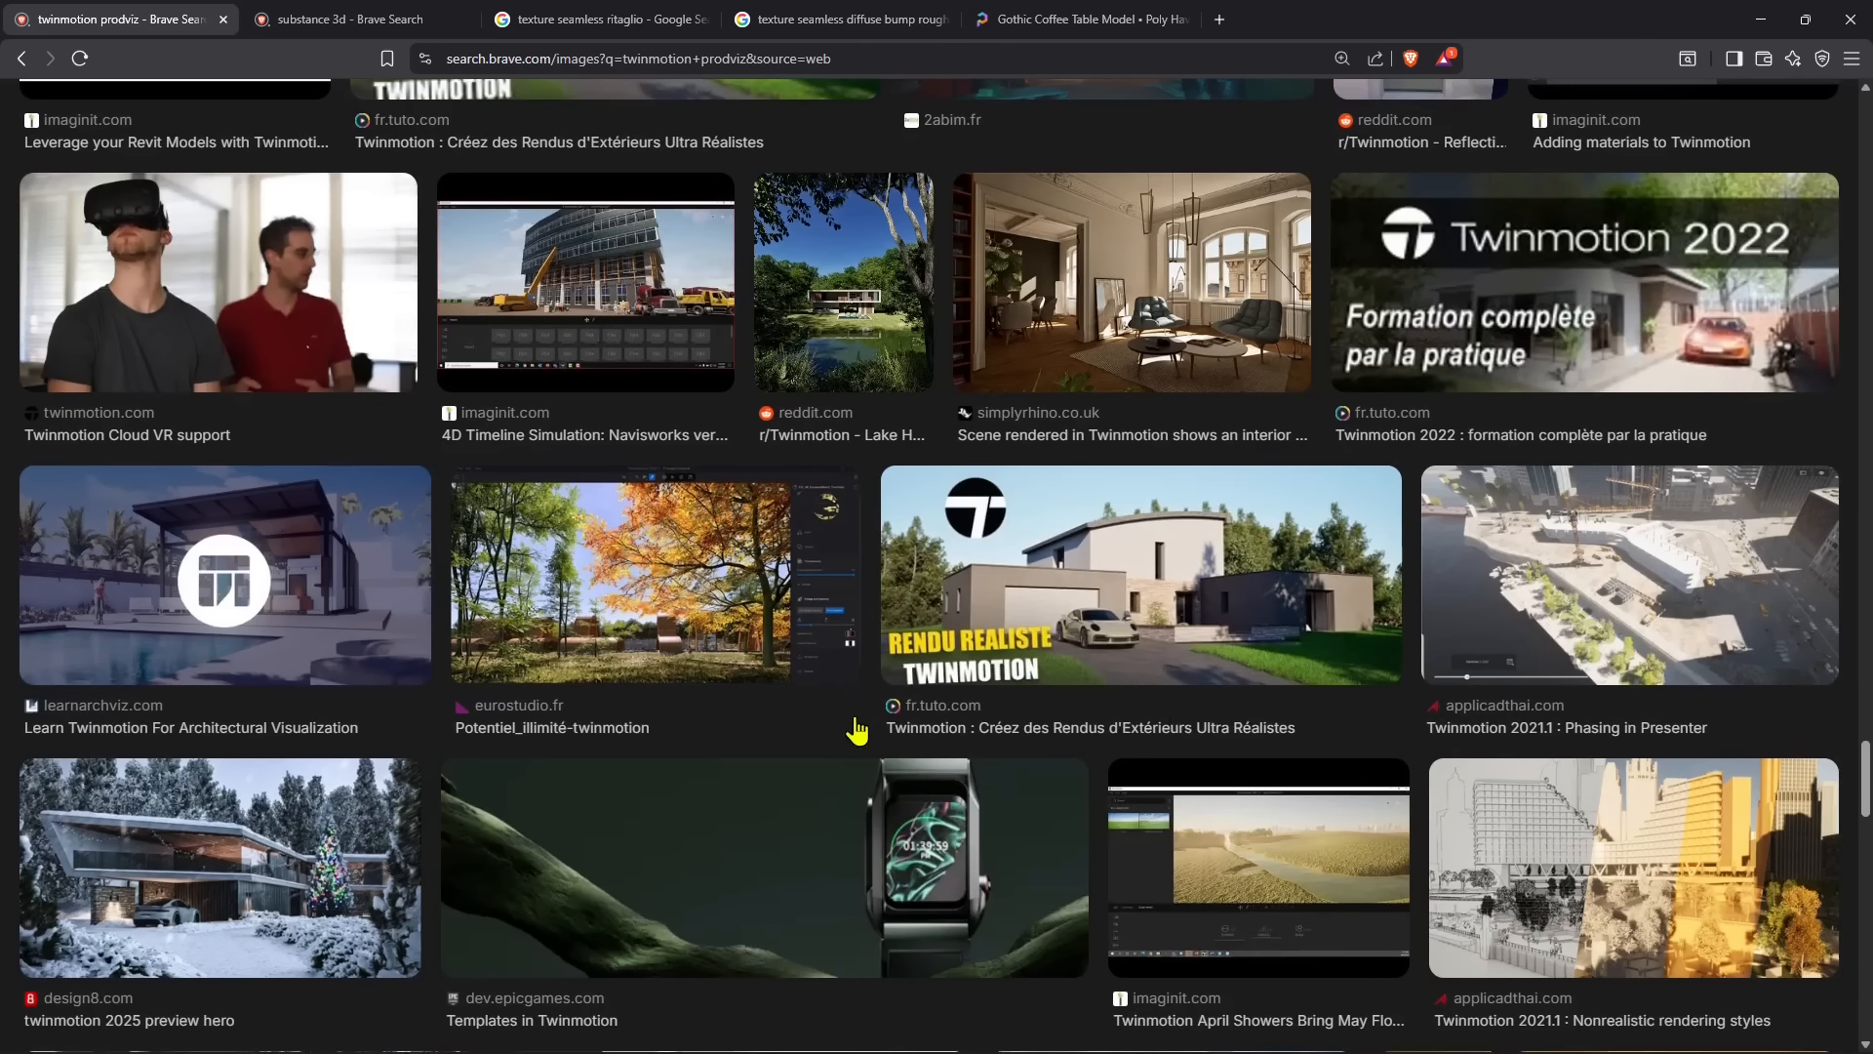
scroll(824, 705, "up", 2)
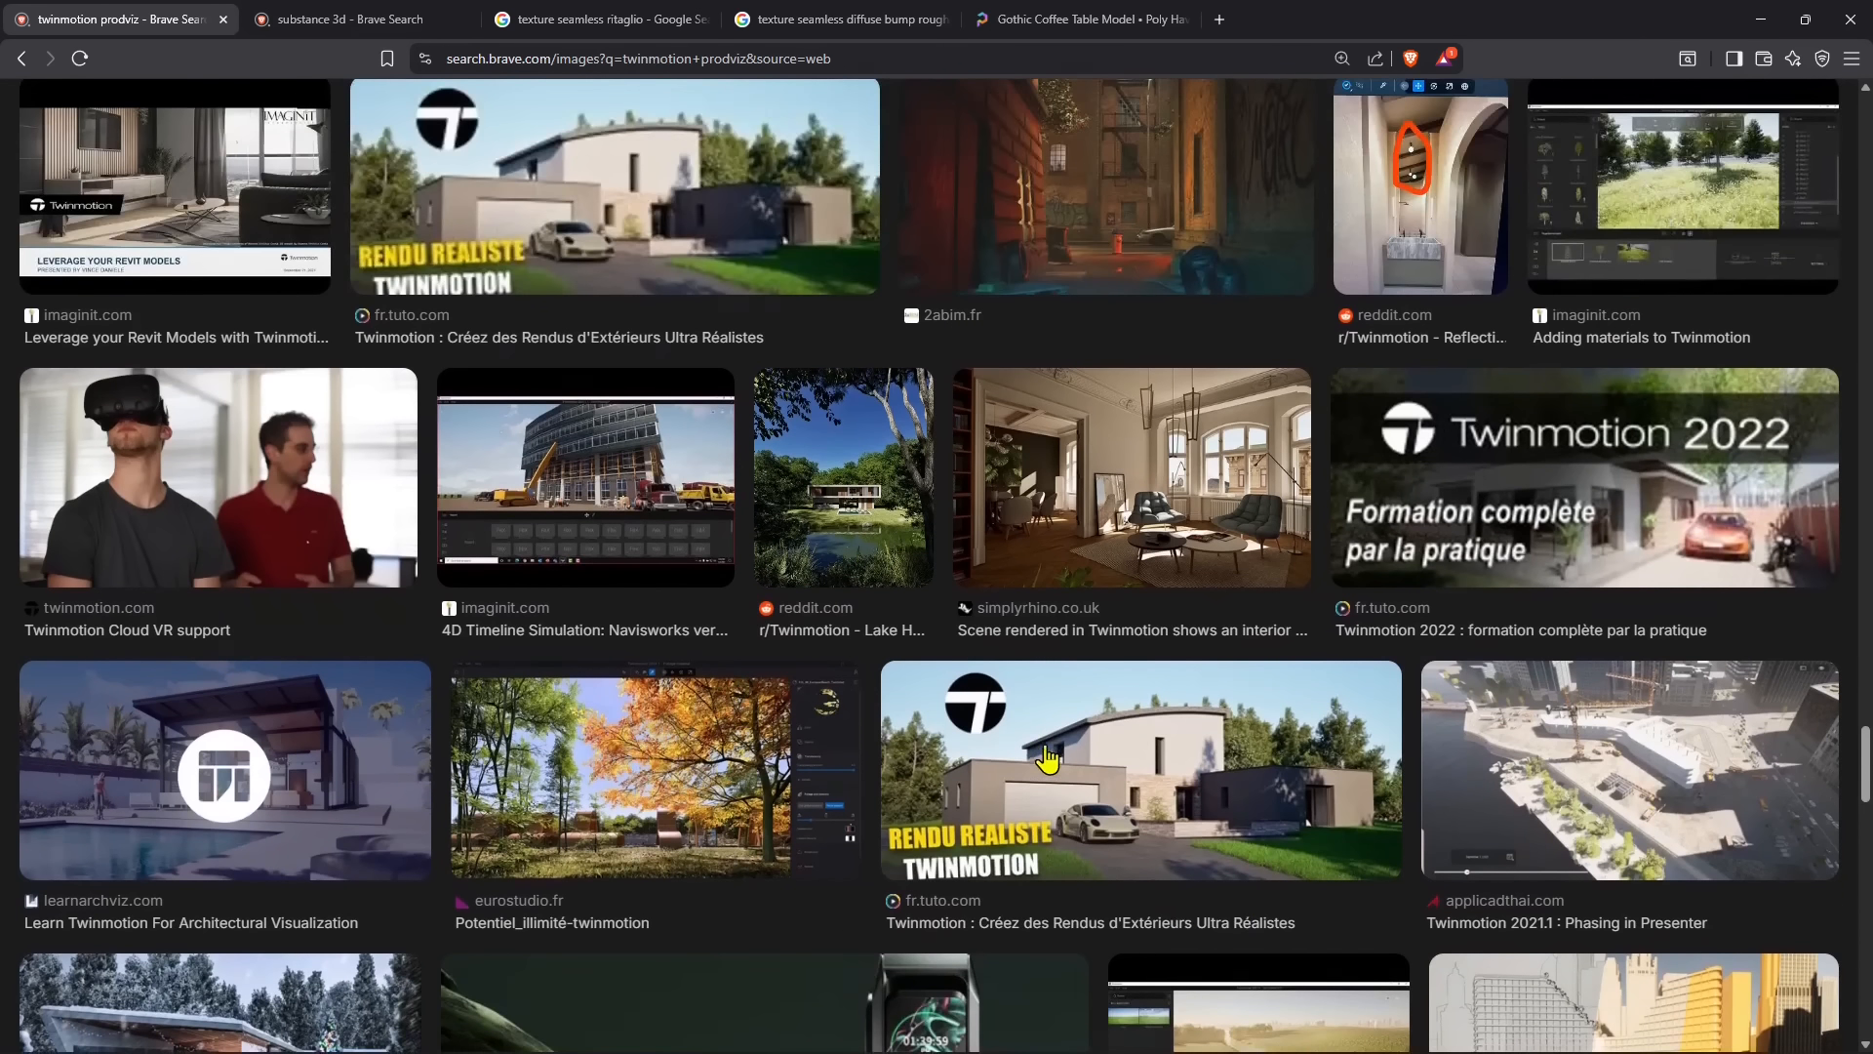
scroll(1074, 746, "up", 4)
scroll(1120, 730, "up", 2)
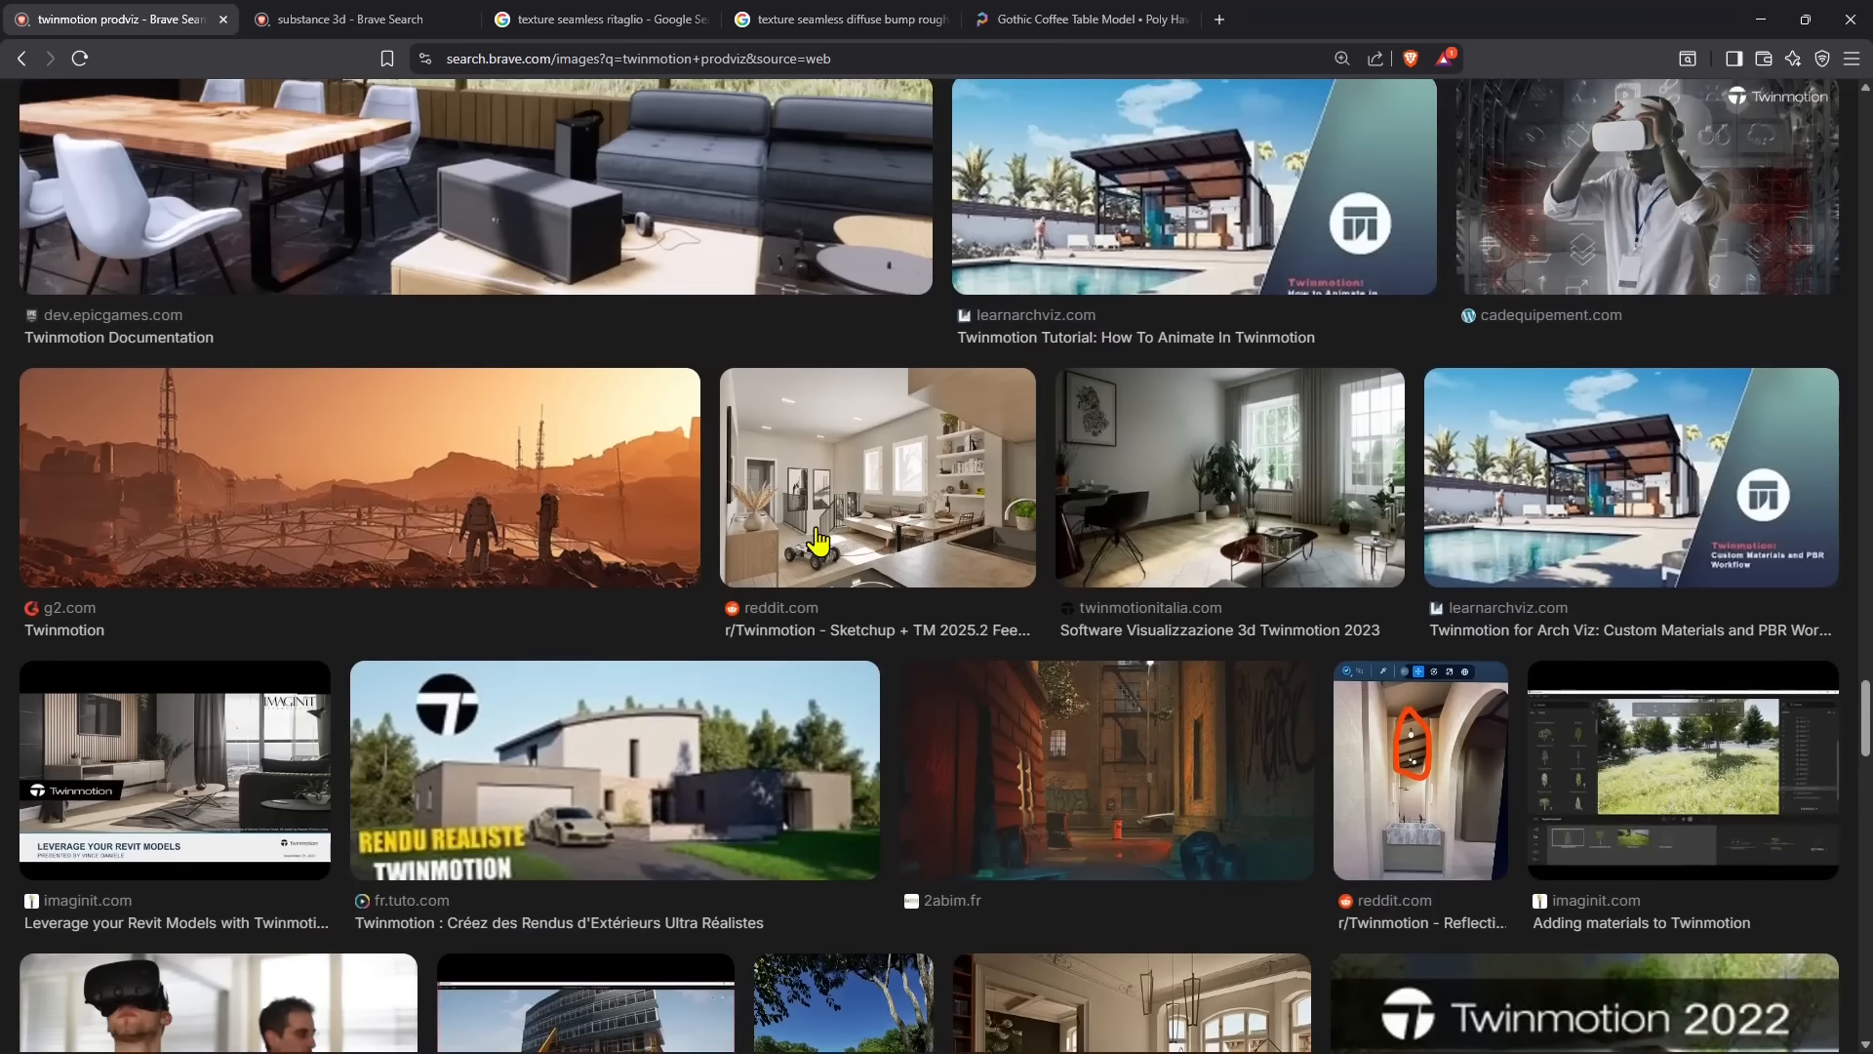
scroll(851, 542, "up", 5)
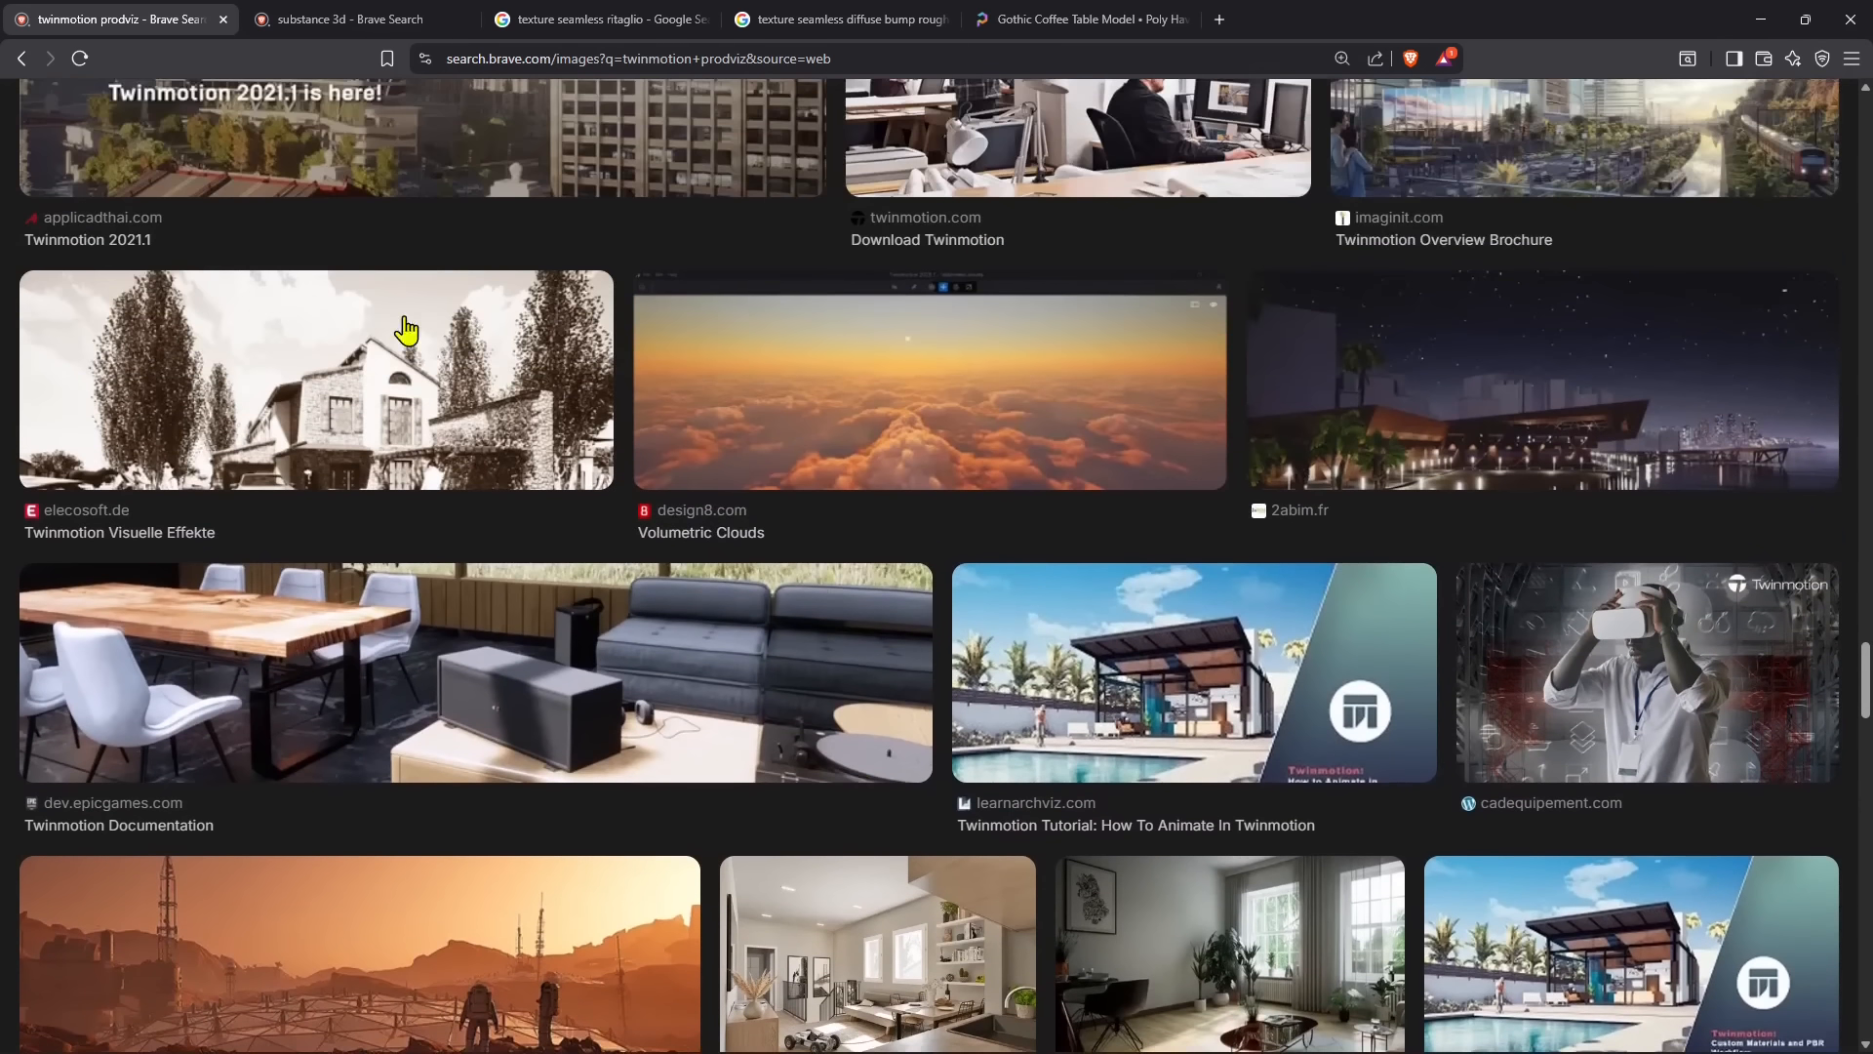
- Look through the Substance 3D image results for material and texture examples, and close the Twinmotion search page
left_click(342, 19)
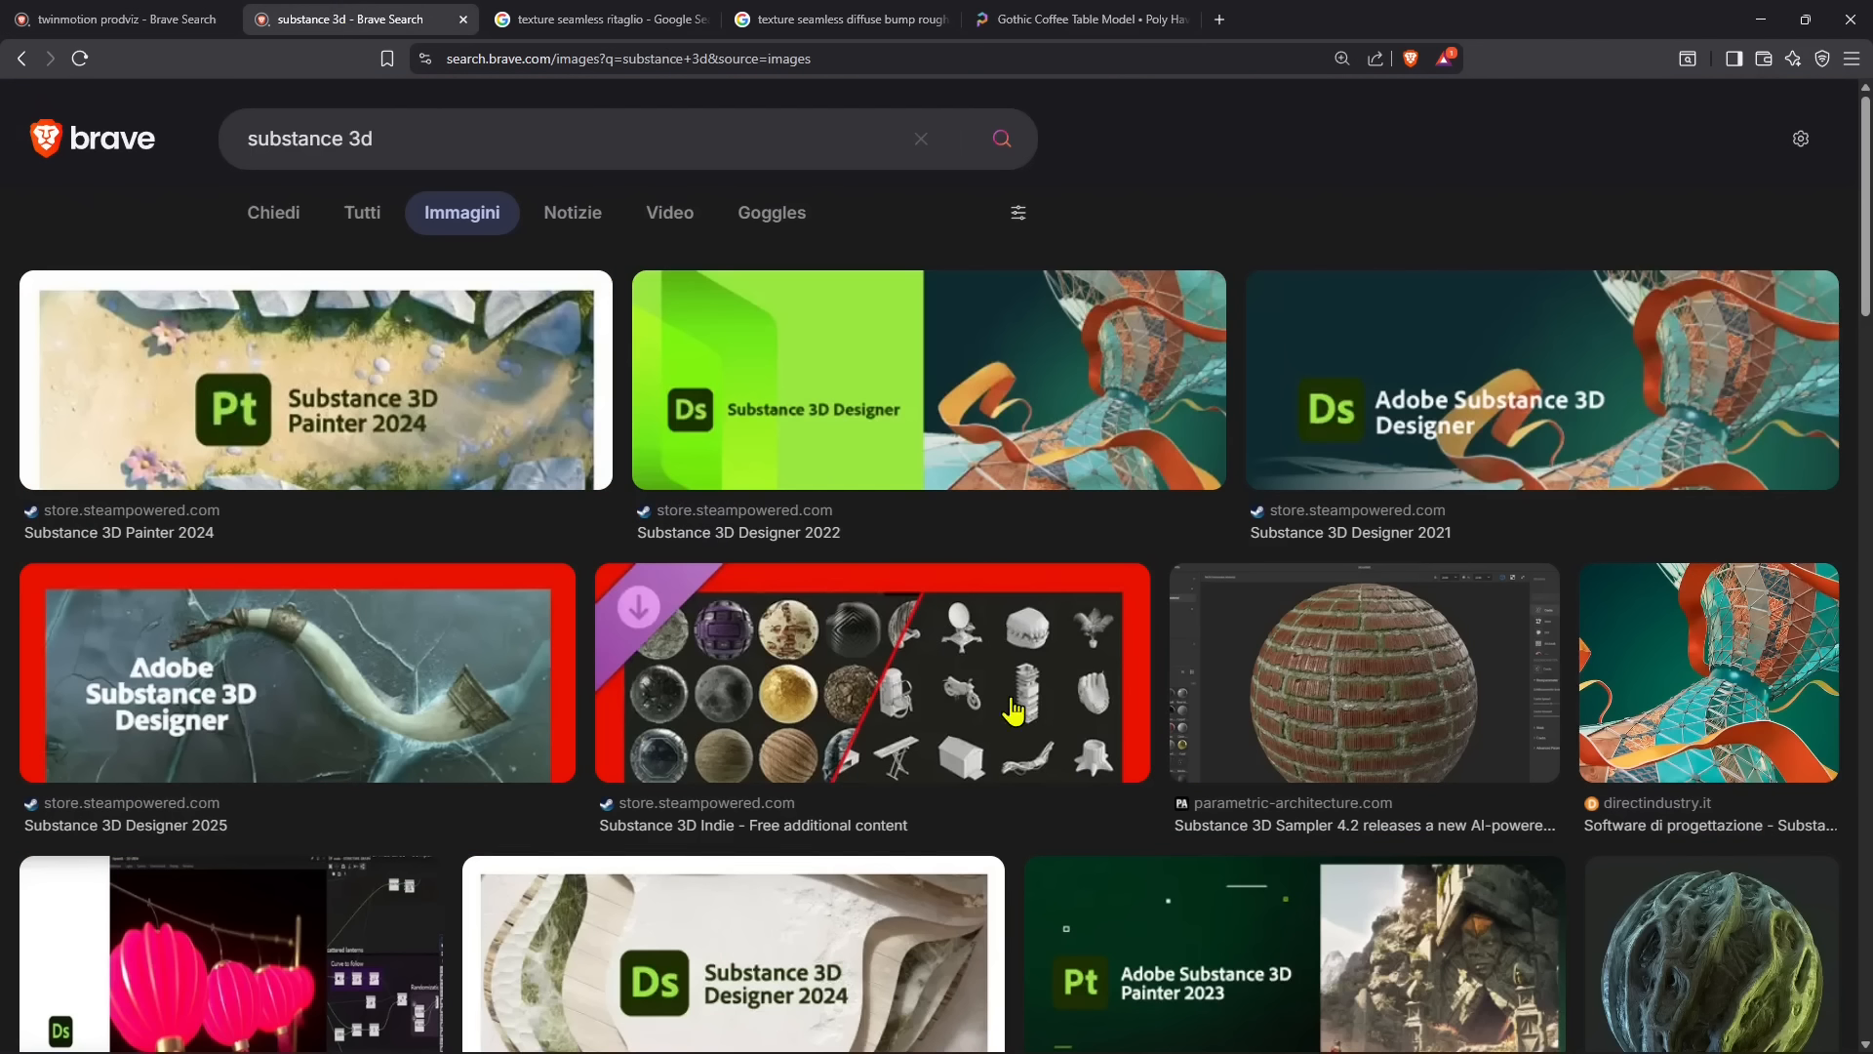
scroll(1058, 701, "down", 2)
scroll(1248, 662, "down", 1)
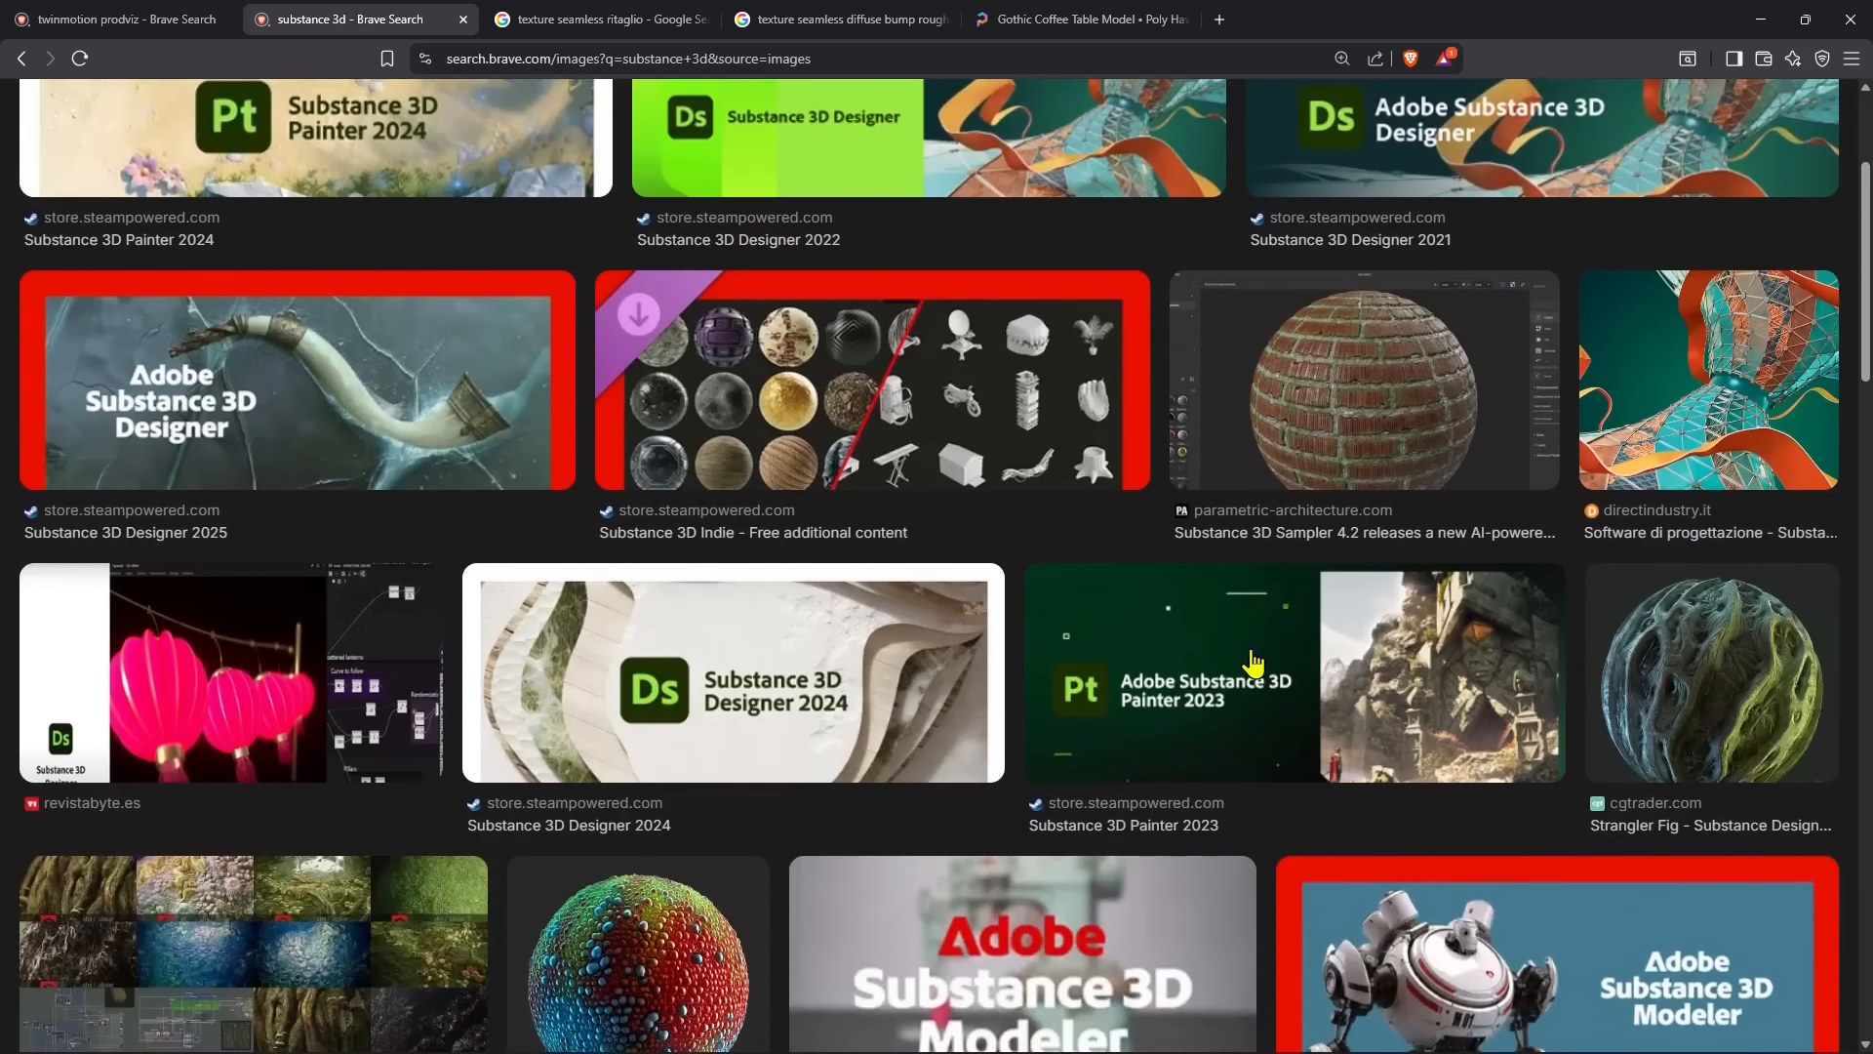
scroll(618, 510, "down", 3)
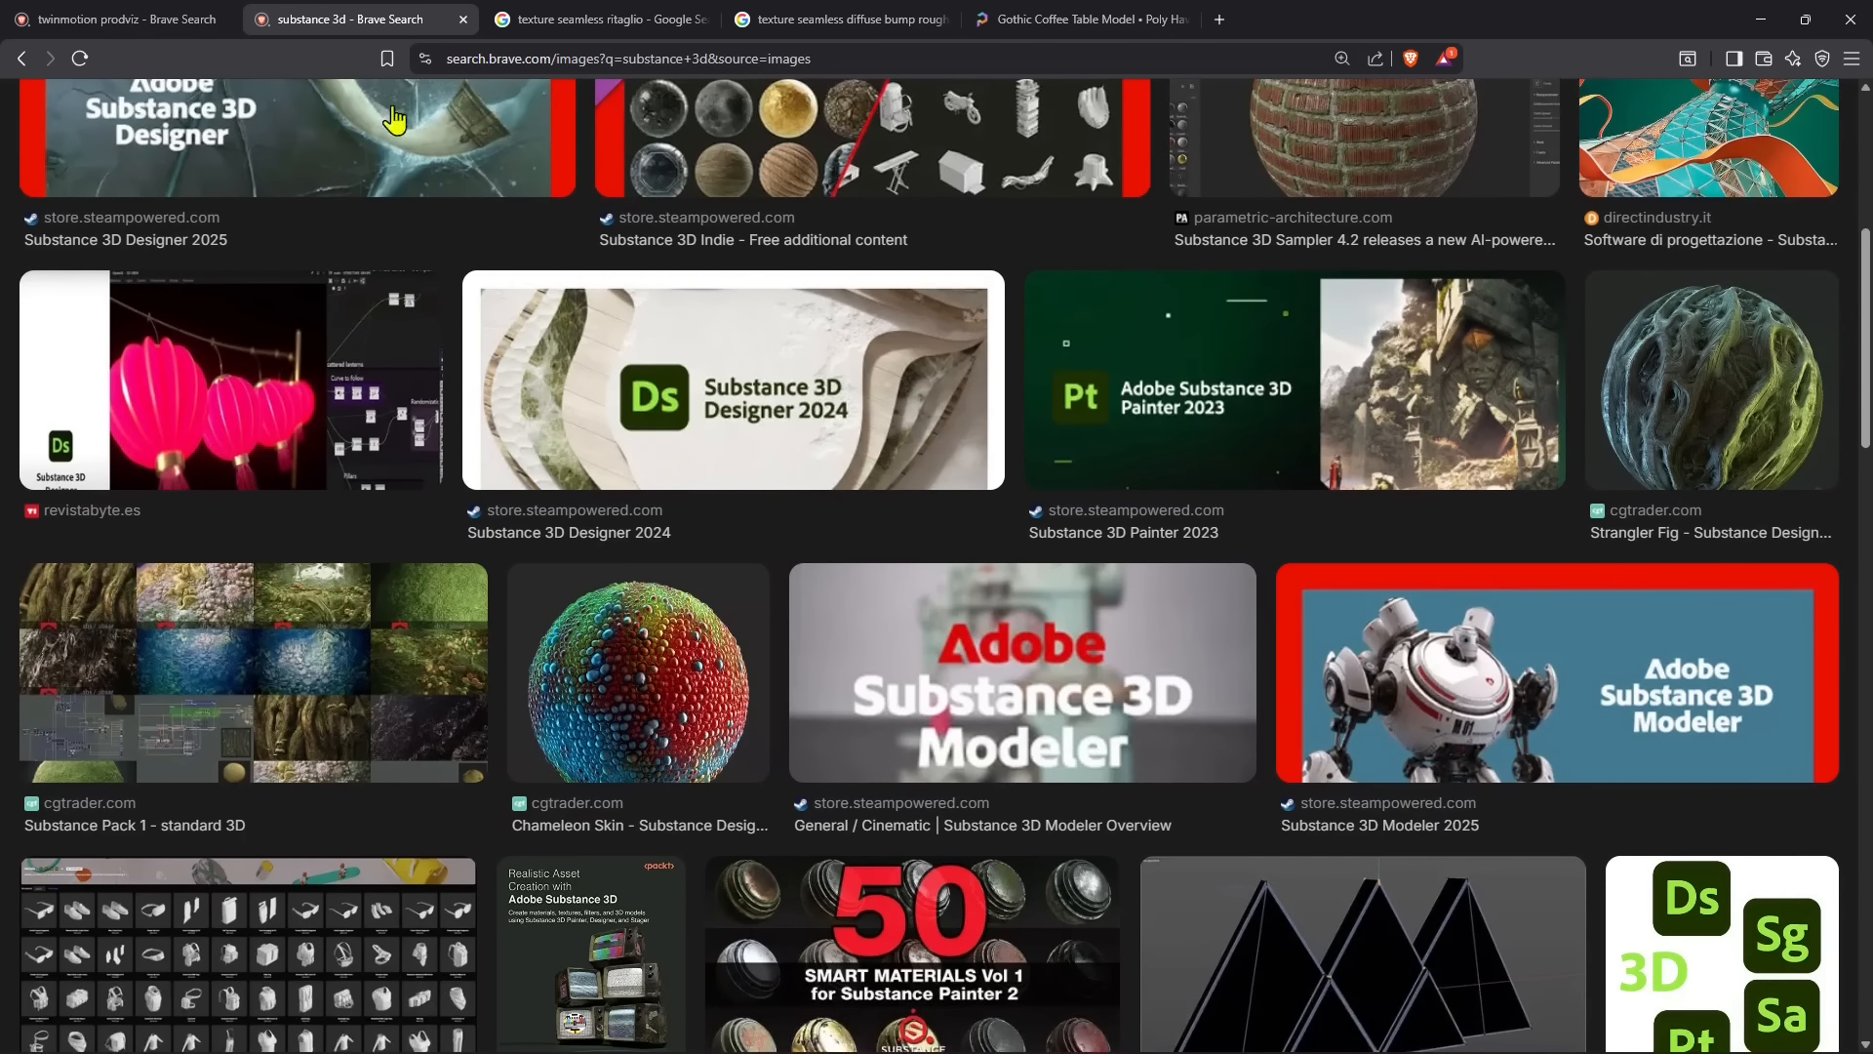
left_click(223, 19)
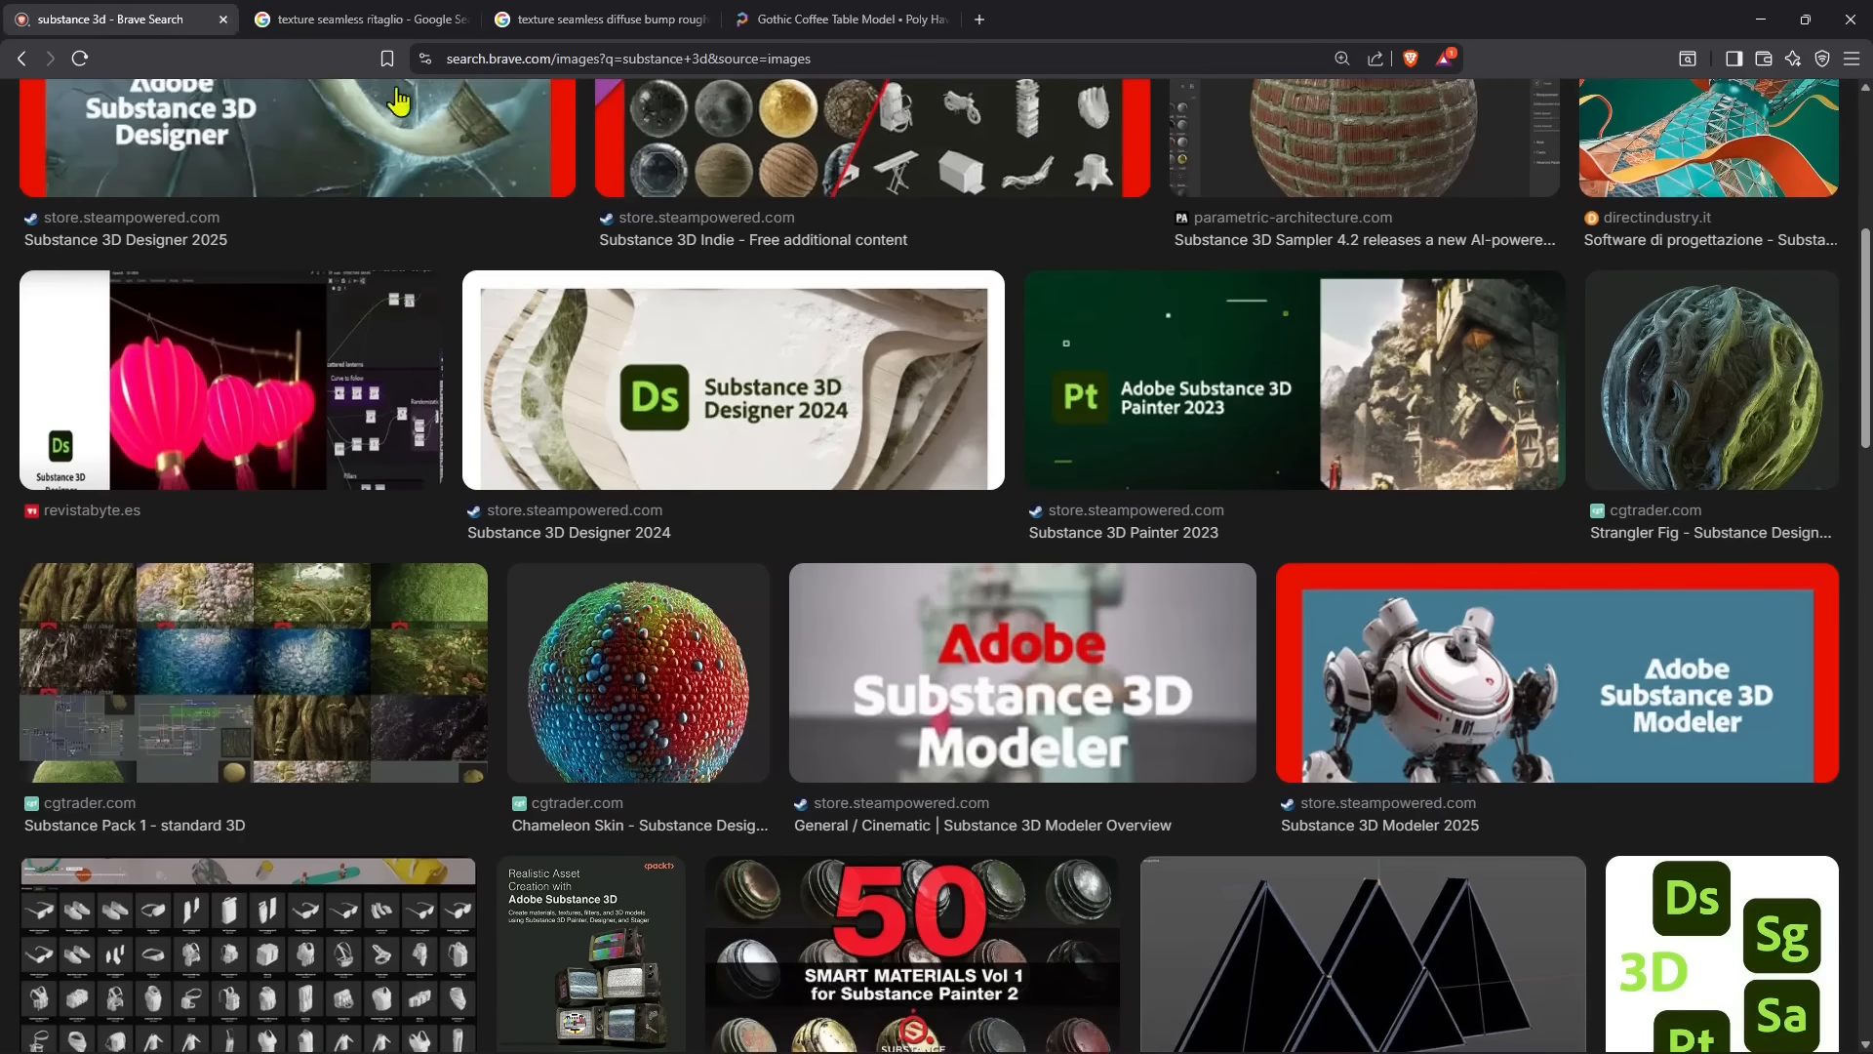
- Search the web for "blender" and open the official blender.org site
left_click(449, 65)
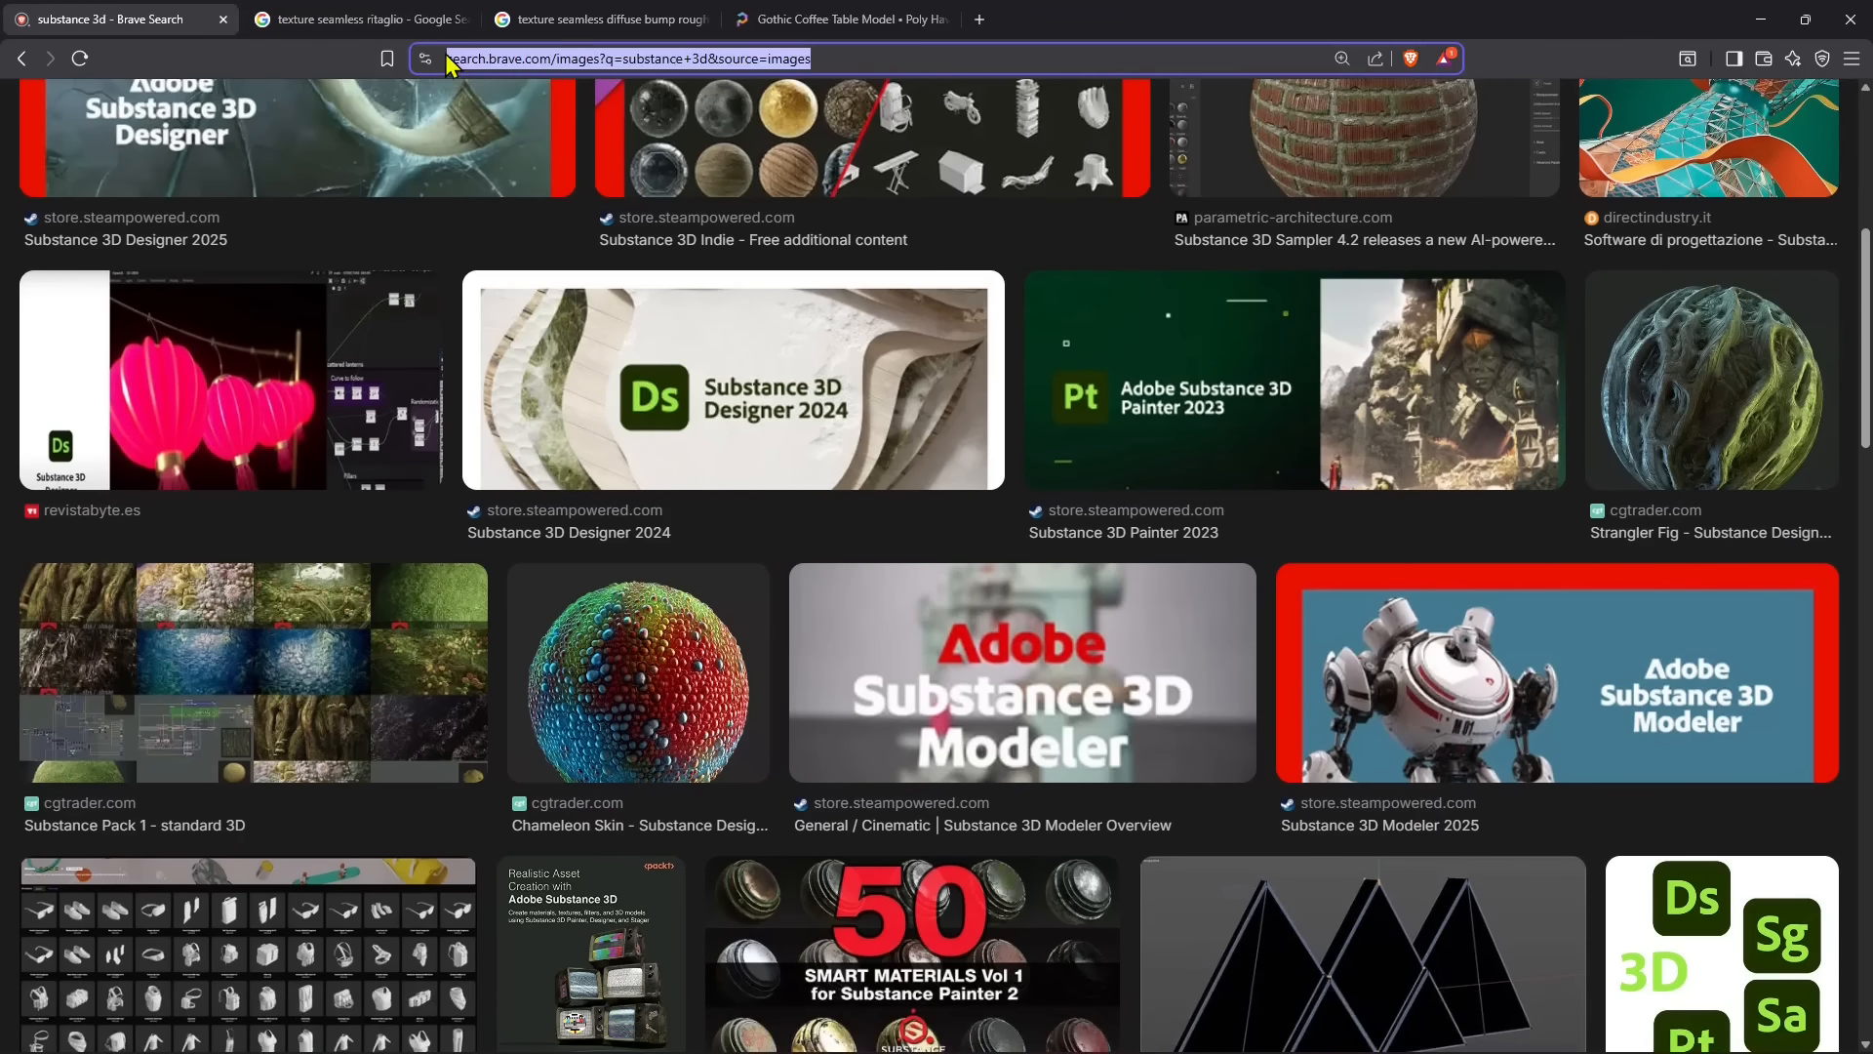
type("blender")
key("Return")
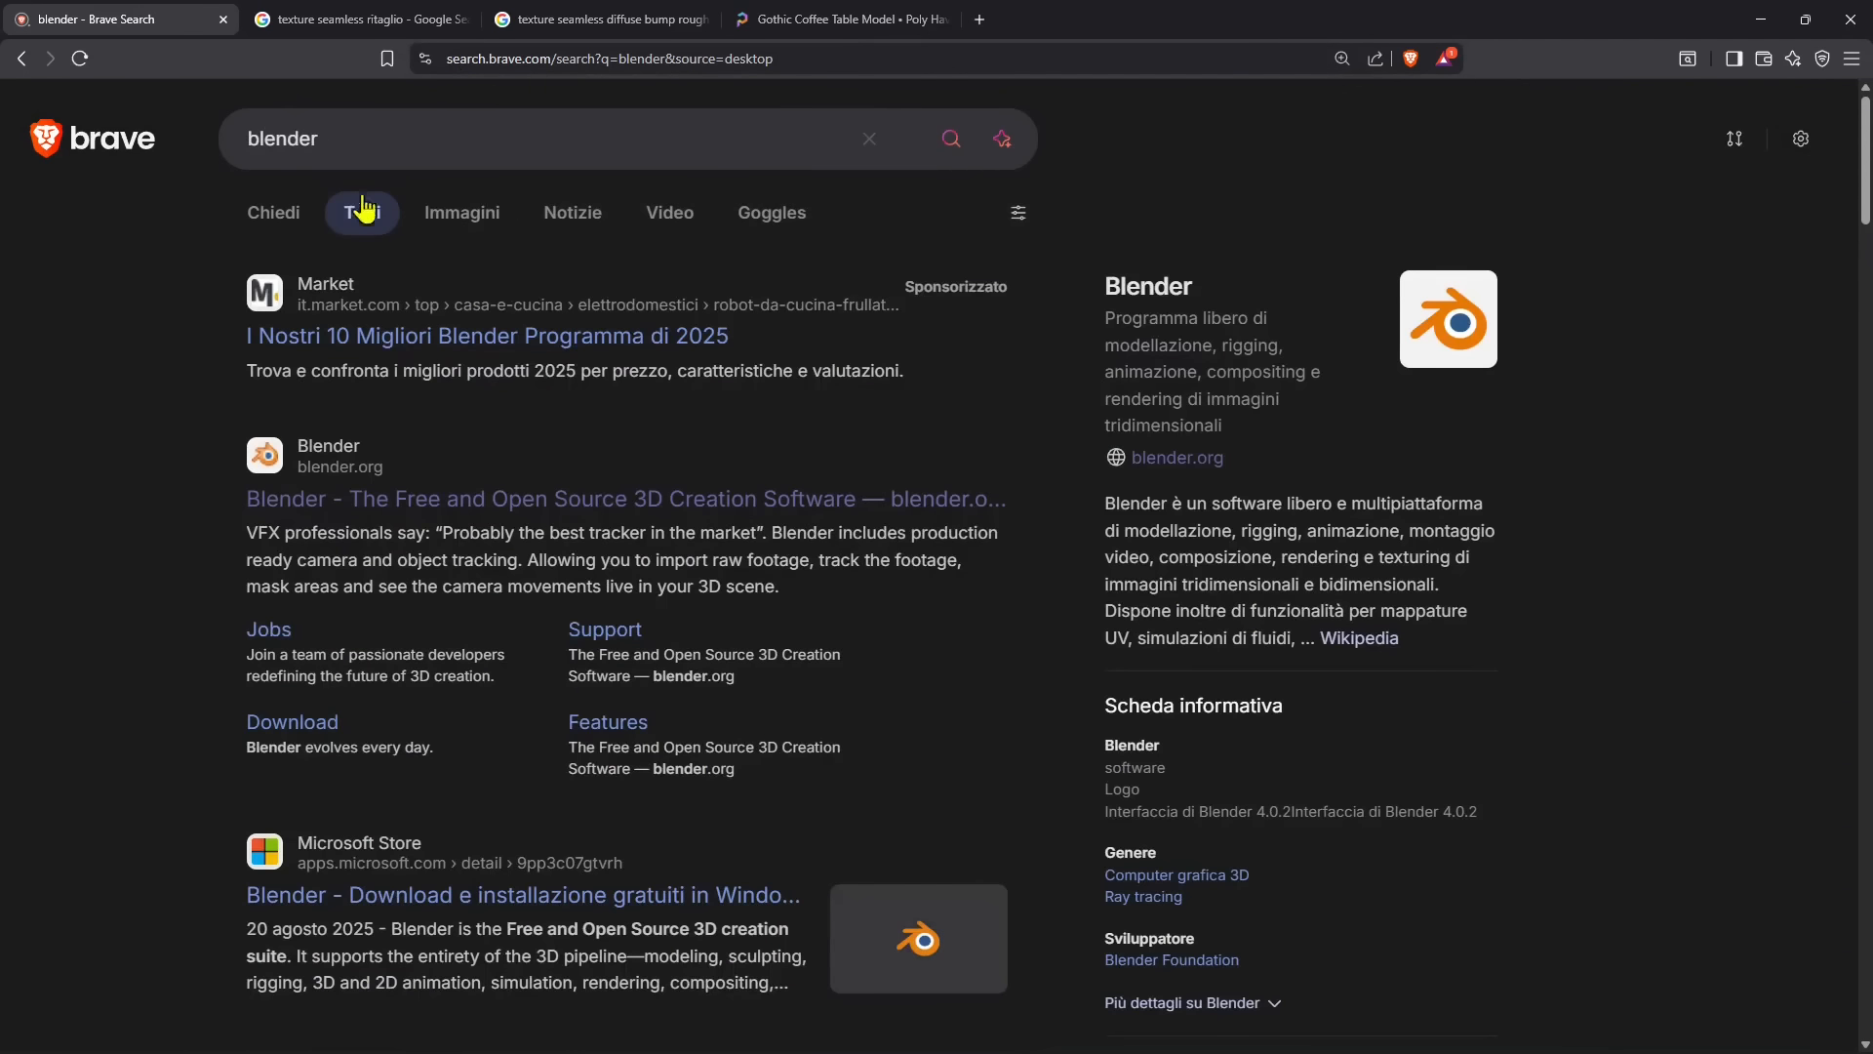
left_click(398, 505)
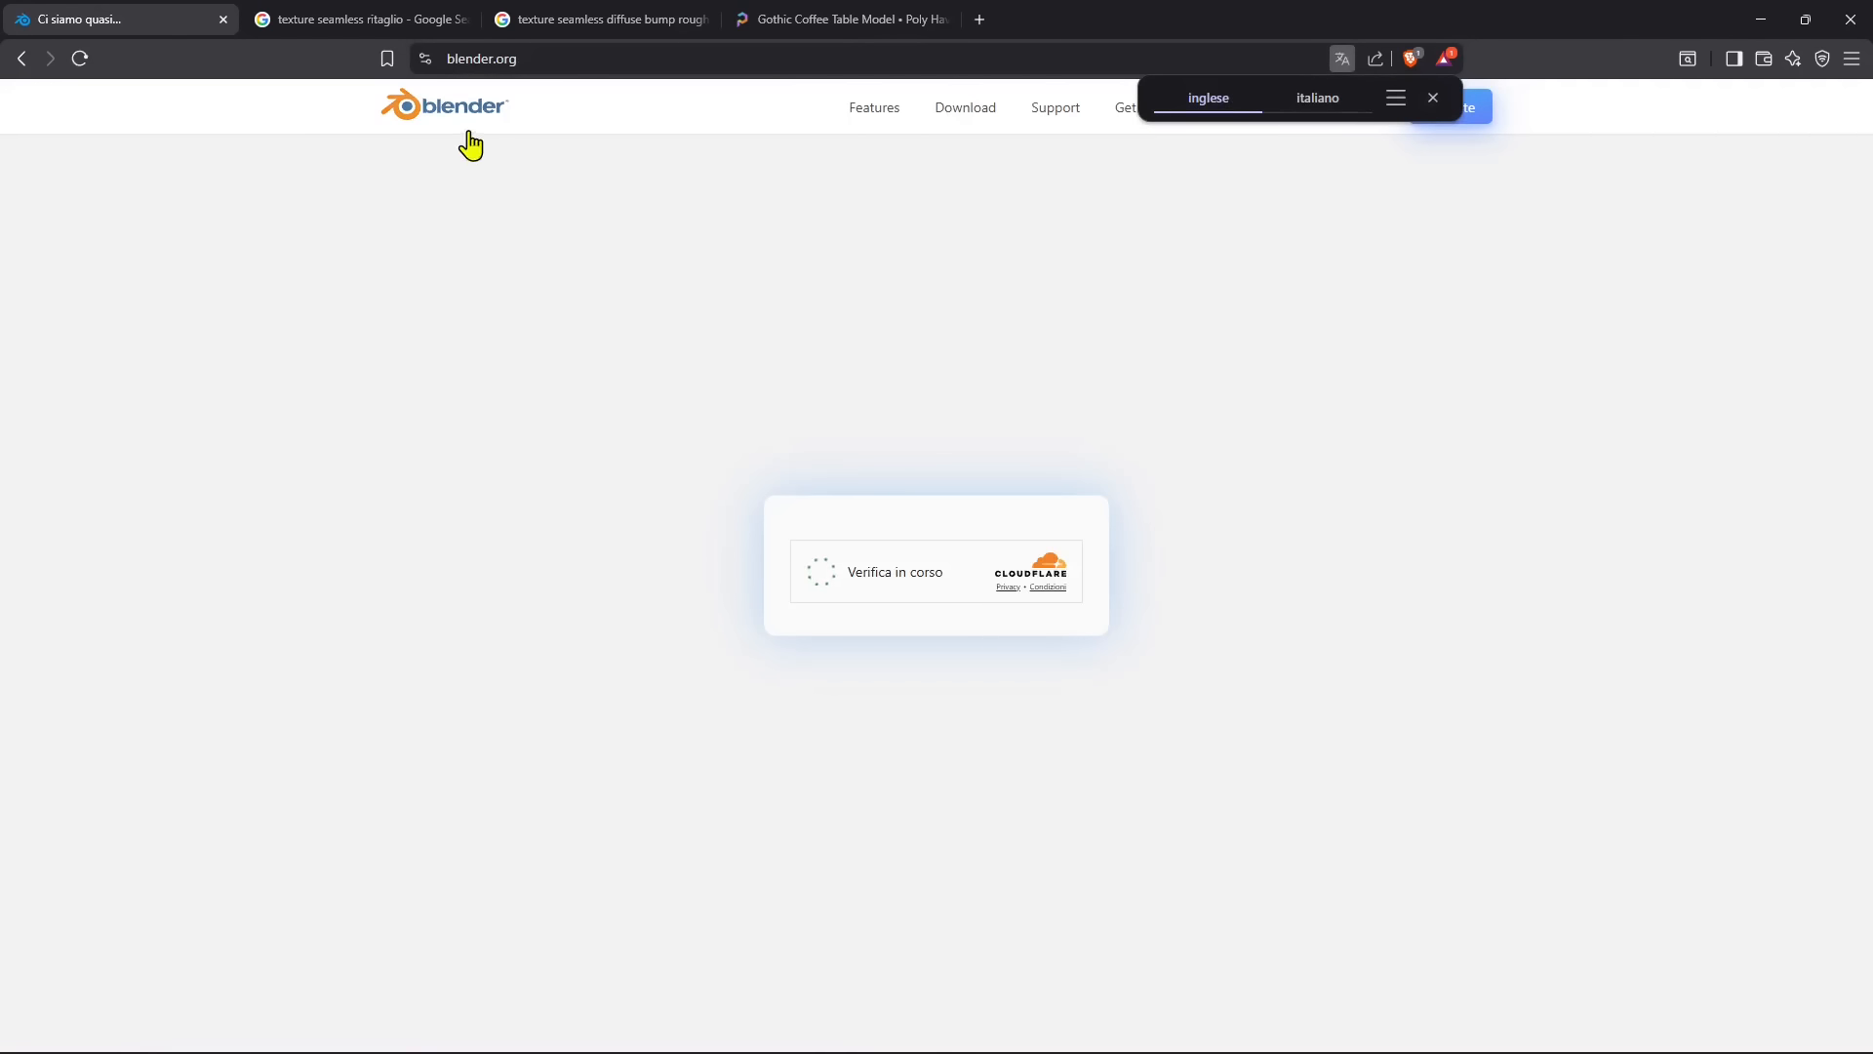